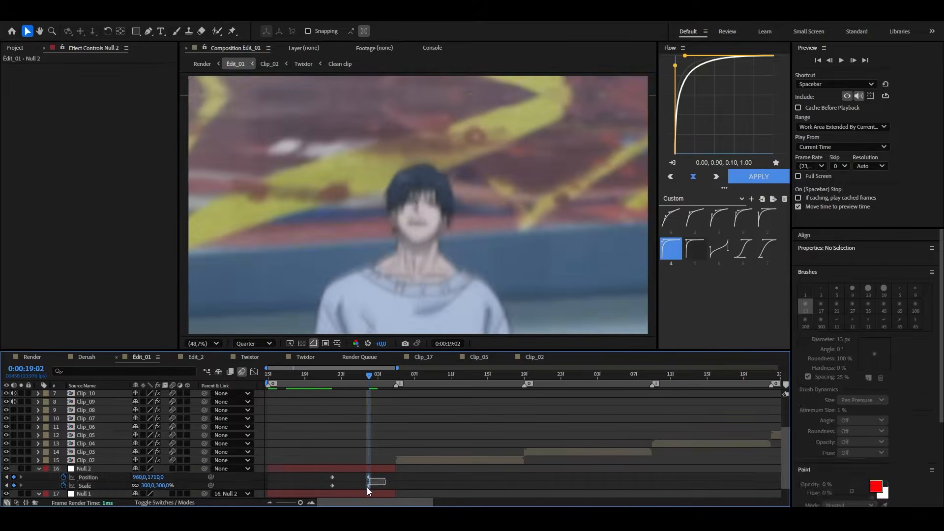
Retime Null 2's position and scale keyframes to end at the layer's end, ease them with the reversed curve 0.90, 0.00, 1.00, 0.10, and preview
left_click_drag(344, 473, 313, 478)
left_click_drag(438, 470, 288, 487)
left_click_drag(674, 66, 763, 154)
left_click_drag(685, 56, 774, 144)
left_click(760, 179)
left_click_drag(369, 375, 267, 375)
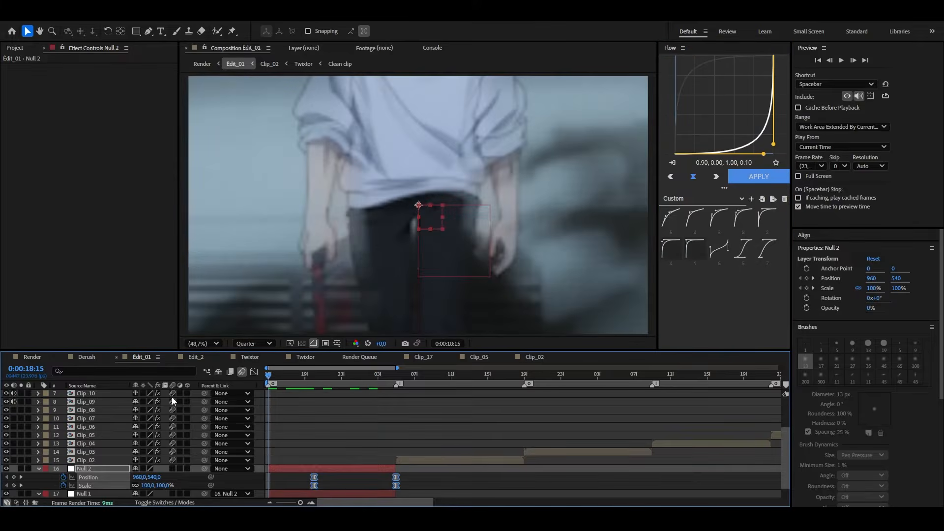
key("space")
key("space")
Set the work area to Clip_02 and add two null layers, parenting the clip to Null 3 and Null 3 to Null 4
left_click(396, 449)
key("u")
key("u")
left_click(416, 468)
key("i")
key("ctrl+alt+b")
key("ctrl+alt+shift+y")
key("ctrl+alt+shift+y")
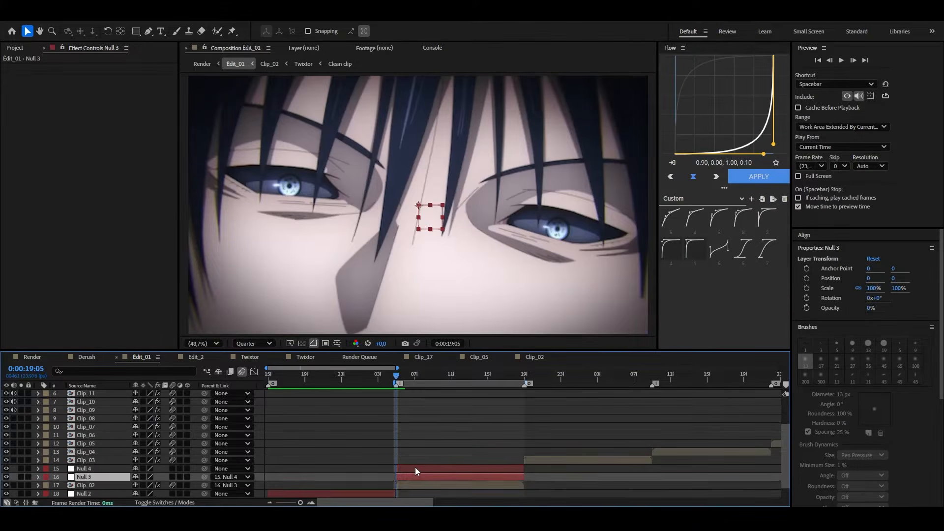
Keyframe Null 3's scale from 0% at the start of Clip_02 to 100% at its end
key("alt+shift+s")
key("alt+shift+Right")
key("alt+Right")
key("alt+Right")
key("alt+Right")
key("alt+Right")
left_click(166, 485)
type("0")
key("Return")
Add a position keyframe near the end of Null 3 and ease its keyframes with the saved 0.00, 0.90, 0.10, 1.00 curve
key("alt+shift+p")
key("alt+shift+Right")
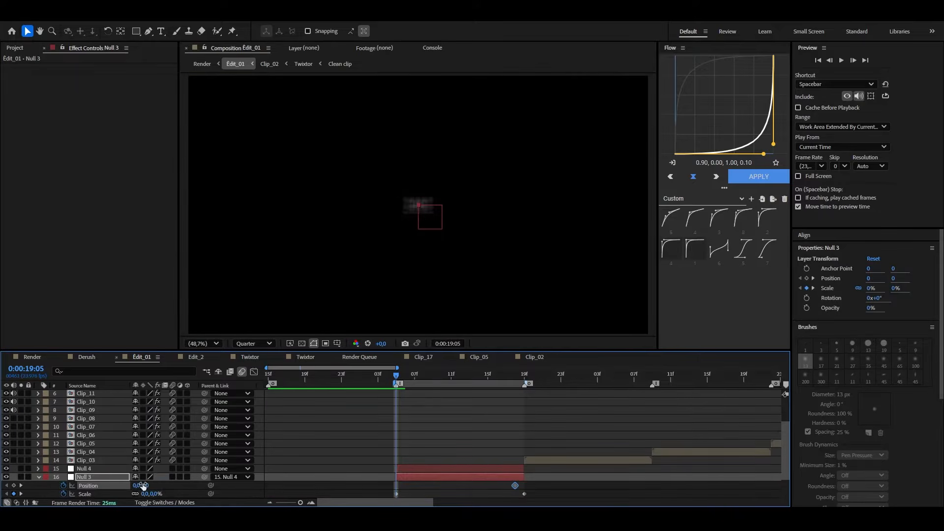
left_click(670, 248)
left_click_drag(396, 486, 388, 480)
key("u")
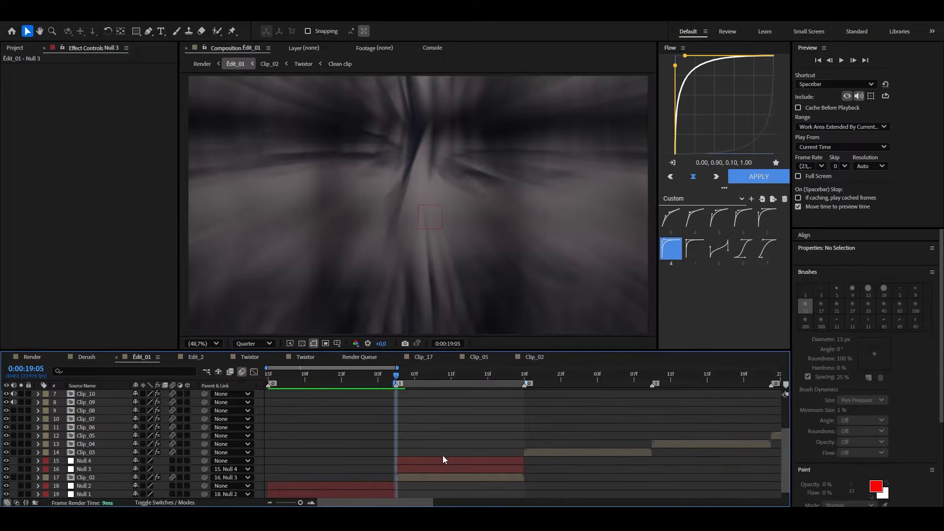
Keyframe Null 4's scale from 100% partway through Clip_02 to 0% at its end
left_click(443, 460)
key("alt+shift+s")
left_click_drag(435, 375, 515, 374)
left_click(166, 468)
type("0")
key("Return")
key("alt+Right")
Ease Null 4's scale keyframes with the reversed curve 0.90, 0.00, 1.00, 0.10 and collapse the layer's properties
left_click_drag(461, 470, 443, 470)
right_click(707, 138)
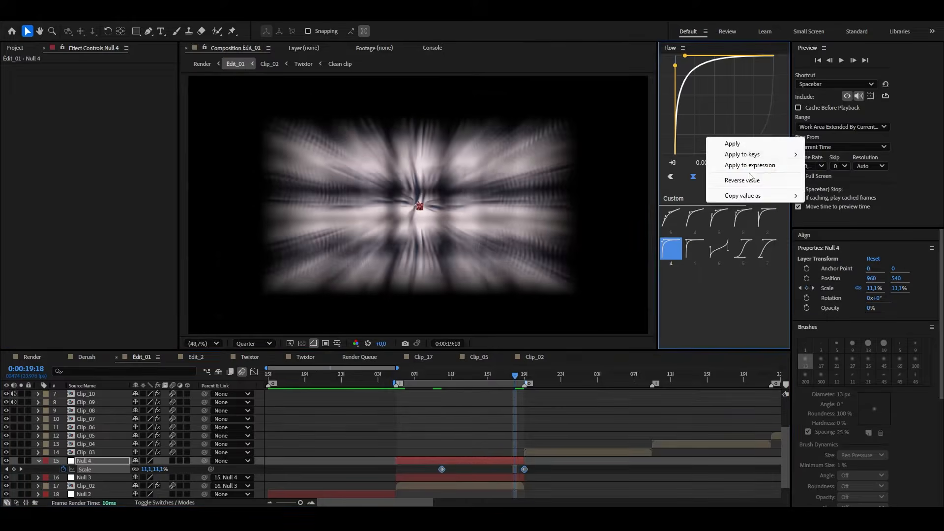
left_click(741, 180)
left_click(749, 177)
key("u")
Set the work area to Clip_03 and add Null 5 and Null 6 as its chained parent layers
left_click(522, 377)
left_click(543, 442)
key("ctrl+alt+b")
key("ctrl+alt+shift+y")
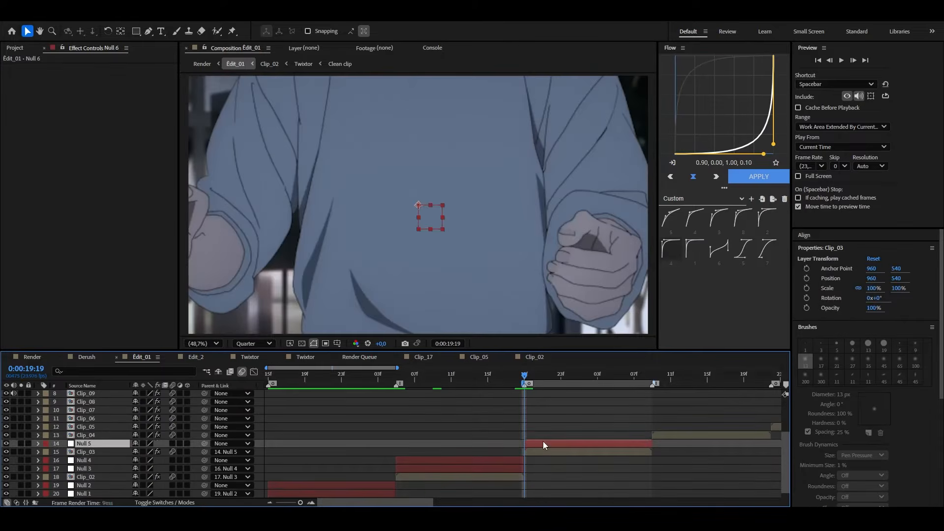
key("ctrl+alt+shift+y")
Animate Null 5's scale from 300% at Clip_03's start to 100% at its end, eased with the saved 0.00, 0.90, 0.10, 1.00 curve
key("alt+shift+s")
key("alt+shift+Right")
key("alt+Right")
key("alt+Right")
key("alt+Right")
key("alt+Right")
left_click(159, 460)
type("300")
key("Return")
left_click(670, 248)
Keyframe Null 6's scale from 100% partway through Clip_03 to 300% at its end
left_click_drag(524, 375, 570, 375)
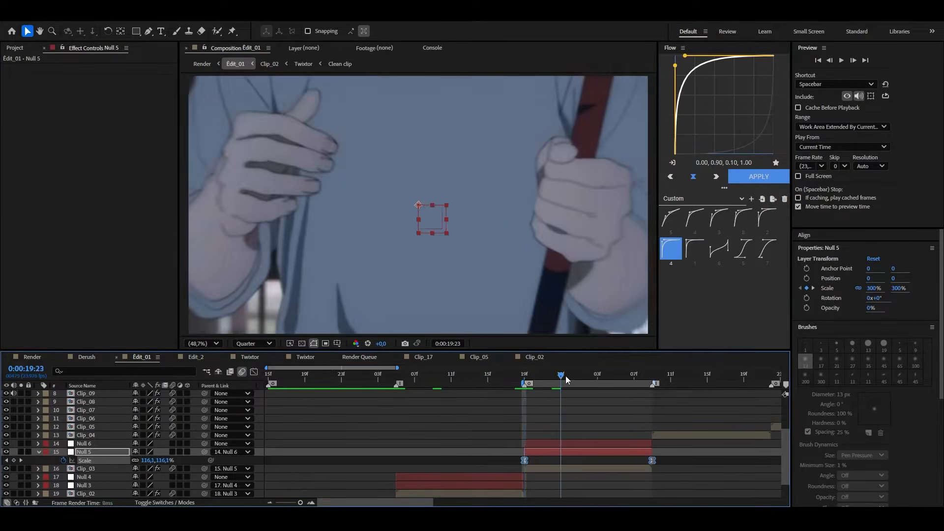
left_click(594, 444)
key("alt+shift+s")
key("o")
left_click(164, 452)
type("300")
key("Return")
key("alt+Right")
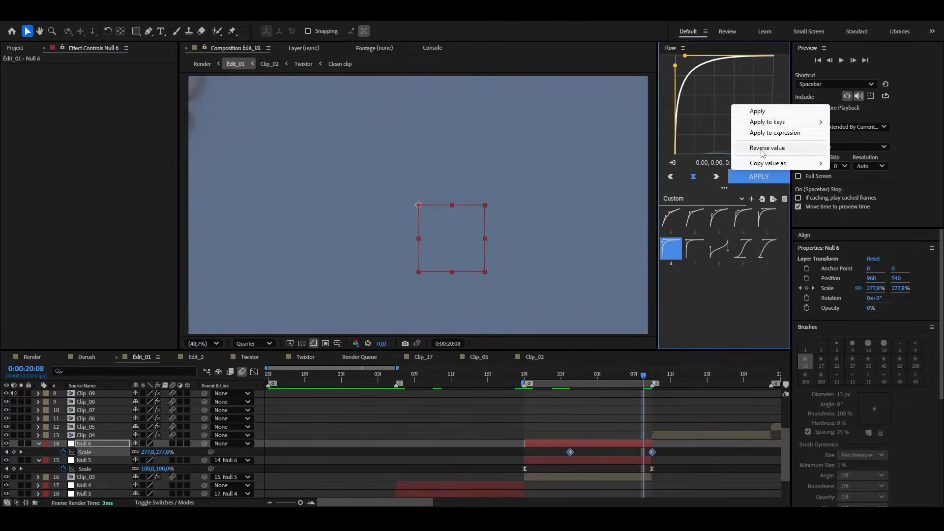
Ease Null 6's scale keyframes with the reversed curve 0.90, 0.00, 1.00, 0.10 and collapse the layer properties
left_click(763, 151)
left_click(684, 455)
key("u")
scroll(684, 455, "down", 3)
Set the work area to Clip_04 and add Null 7 and Null 8 as its chained parent layers
left_click(650, 376)
left_click(667, 415)
key("ctrl+alt+b")
key("ctrl+alt+shift+y")
key("ctrl+alt+shift+y")
Animate Null 7's scale from 0% at Clip_04's start to 100% at its end, eased with the saved 0.00, 0.90, 0.10, 1.00 curve
key("alt+shift+s")
key("alt+shift+Right")
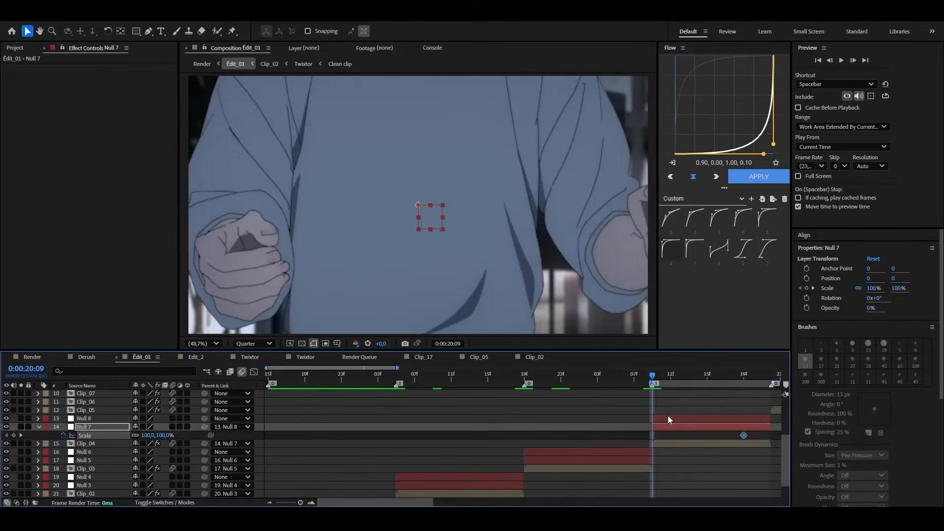
key("alt+Right")
key("alt+Right")
key("alt+Right")
scroll(667, 415, "right", 3)
left_click(162, 435)
type("0")
key("Return")
left_click(671, 248)
Animate Null 8's scale from 100% partway through Clip_04 to 0% at its end, eased with the reversed curve 0.90, 0.00, 1.00, 0.10
left_click(559, 419)
left_click(569, 375)
key("alt+shift+s")
key("o")
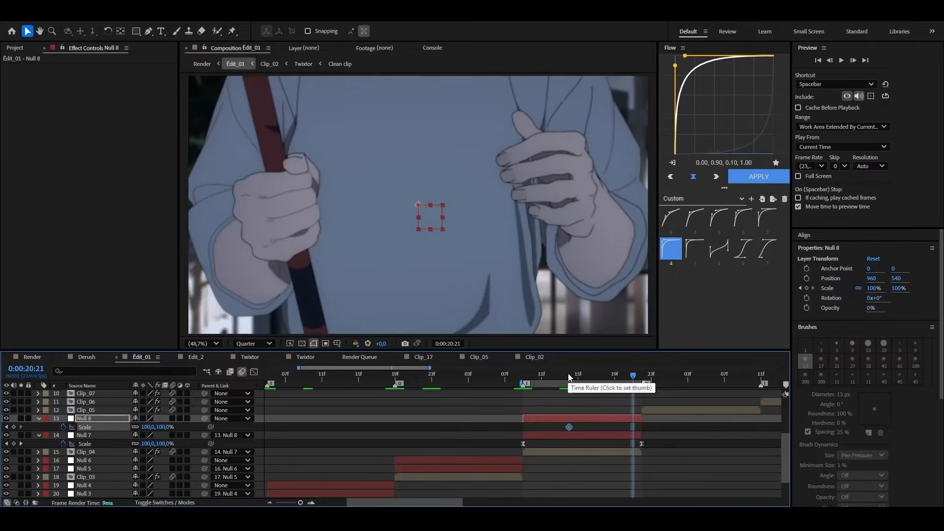
key("alt+Right")
left_click(84, 427)
left_click(767, 178)
Set the work area to Clip_05 and add Null 9 and Null 10 as its chained parent layers
scroll(569, 410, "right", 3)
left_click(569, 409)
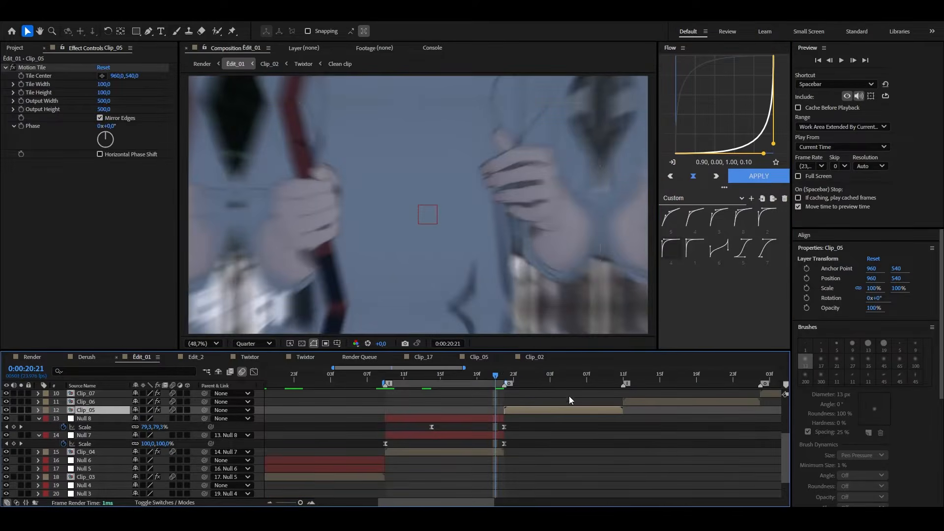
left_click(542, 375)
key("ctrl+alt+b")
key("ctrl+alt+shift+y")
key("ctrl+alt+shift+y")
key("i")
Animate Null 9's scale from 300% at Clip_05's start to 100% at its end, eased with the saved 0.00, 0.90, 0.10, 1.00 curve
key("alt+shift+s")
key("alt+shift+Right")
key("alt+Right")
type("300")
key("Return")
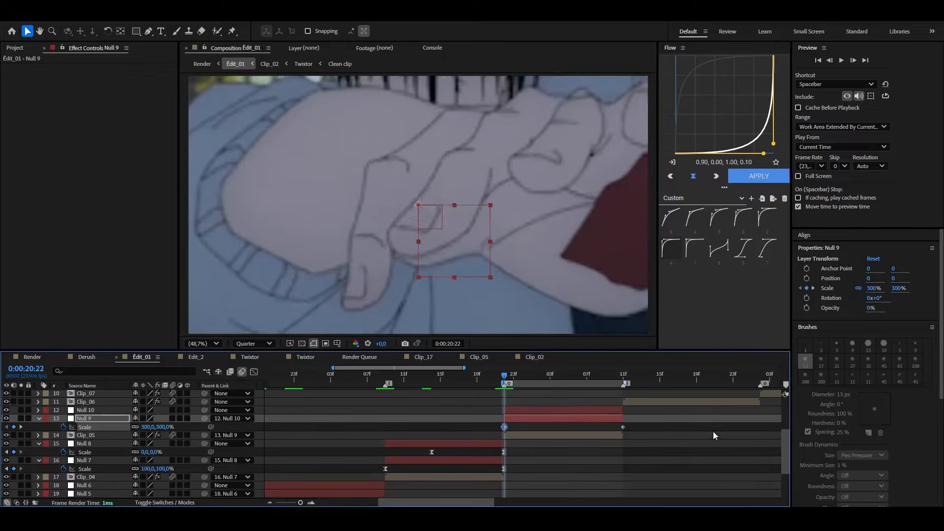
left_click_drag(712, 431, 487, 424)
left_click(671, 249)
Keyframe Null 10's scale from 100% partway through Clip_05 to 300% at its end
left_click(550, 375)
left_click(552, 409)
key("alt+shift+s")
type("o")
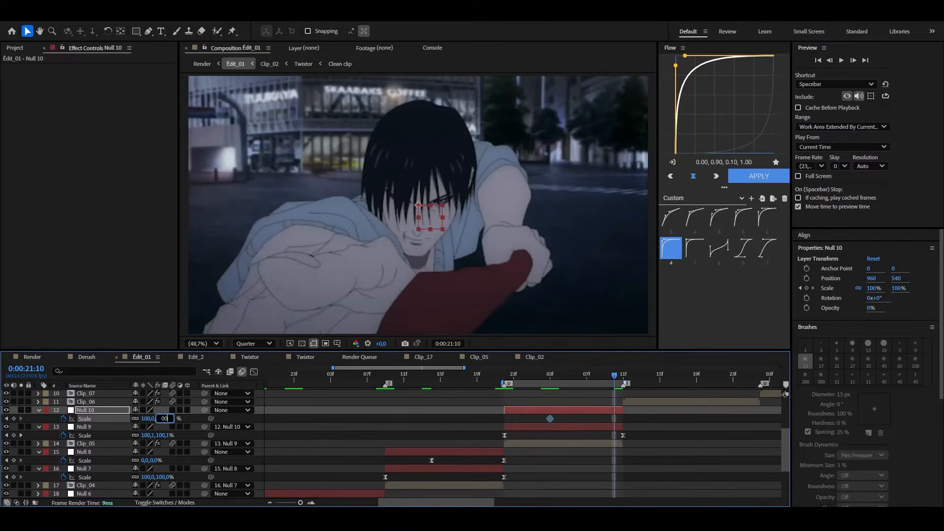
type("300")
key("Return")
key("alt+Right")
Ease Null 10's scale keyframes with the reversed curve 0.90, 0.00, 1.00, 0.10
left_click_drag(648, 414, 503, 416)
left_click(758, 176)
left_click(762, 133)
left_click(758, 176)
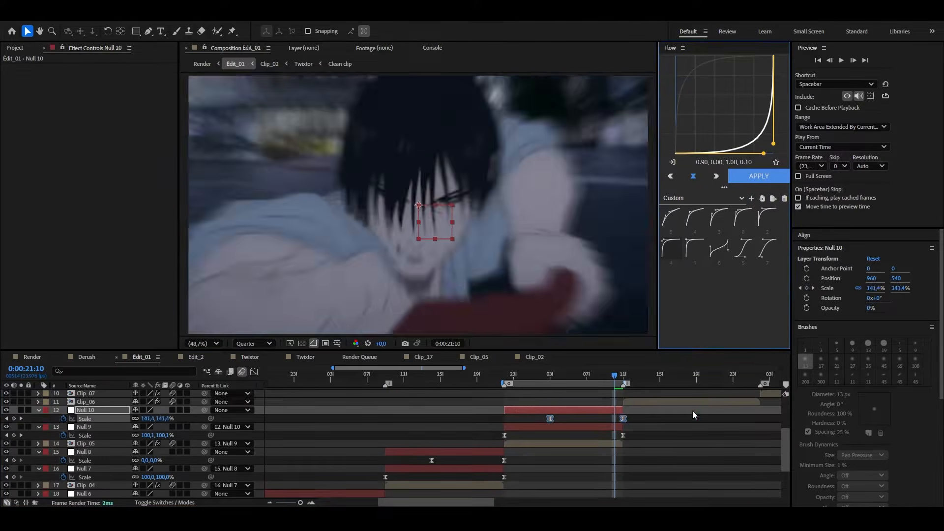
Set the work area to Clip_06 and add Null 11 and Null 12 as its chained parent layers
left_click(642, 376)
left_click(635, 403)
key("ctrl+alt+b")
key("d")
key("ctrl+alt+shift+y")
key("ctrl+alt+shift+y")
key("i")
Animate Null 11's scale from 0% at Clip_06's start to 100% at its end, eased with the saved 0.00, 0.90, 0.10, 1.00 curve
key("alt+shift+s")
key("alt+shift+Right")
key("alt+Right")
key("alt+Right")
key("alt+Right")
key("alt+Right")
key("alt+Right")
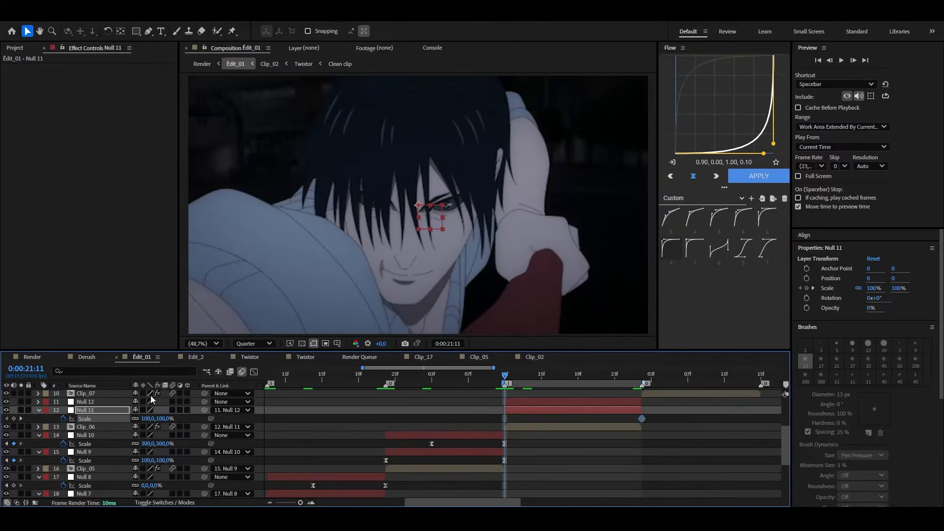
left_click(150, 418)
type("0")
key("Return")
left_click_drag(646, 415, 495, 422)
left_click(670, 249)
Animate Null 12's scale from 100% partway through Clip_06 to 0% at its end, eased with the reversed curve 0.90, 0.00, 1.00, 0.10
left_click(551, 375)
left_click(563, 402)
key("alt+shift+s")
type("o0")
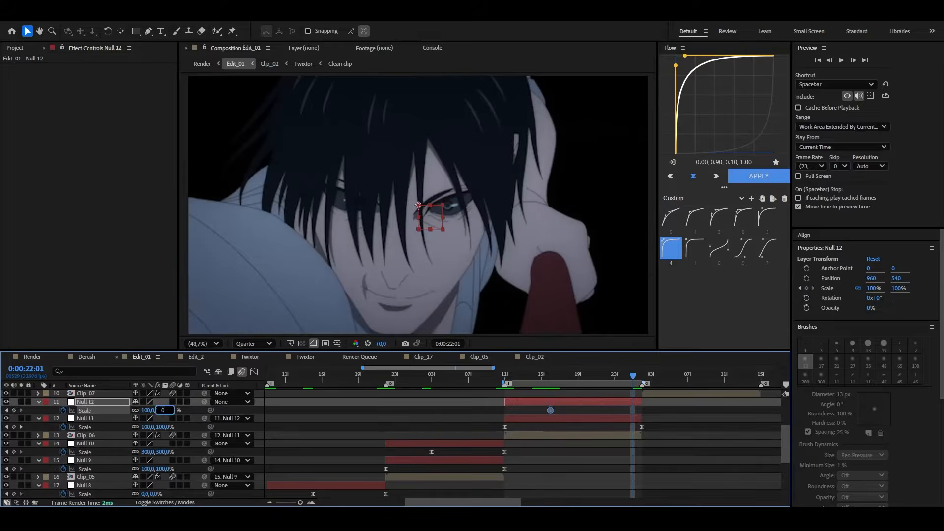
key("Return")
key("alt+Right")
left_click_drag(649, 412, 549, 418)
left_click(761, 133)
left_click(758, 176)
Set the work area to Clip_07 and add Null 13 and Null 14 as its chained parent layers
key("ctrl+Up")
key("ctrl+alt+b")
key("d")
key("i")
scroll(574, 484, "up", 1)
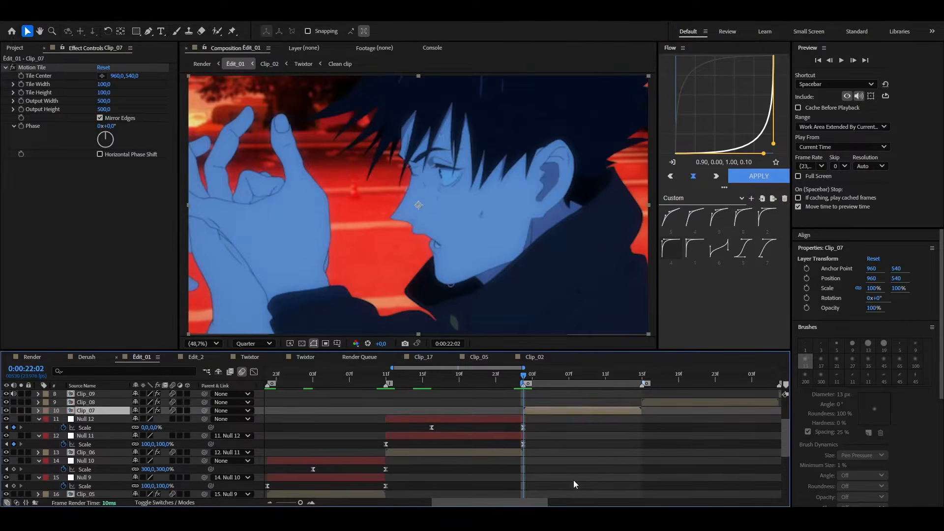
key("ctrl+alt+shift+y")
key("ctrl+alt+shift+y")
Animate Null 13's scale from 300% at Clip_07's start to 100% at its end, eased with the saved 0.00, 0.90, 0.10, 1.00 curve
key("alt+shift+s")
key("alt+shift+Right")
key("alt+Right")
key("alt+Right")
key("alt+Right")
left_click(160, 427)
type("300")
key("Return")
left_click_drag(648, 433, 512, 424)
left_click(671, 249)
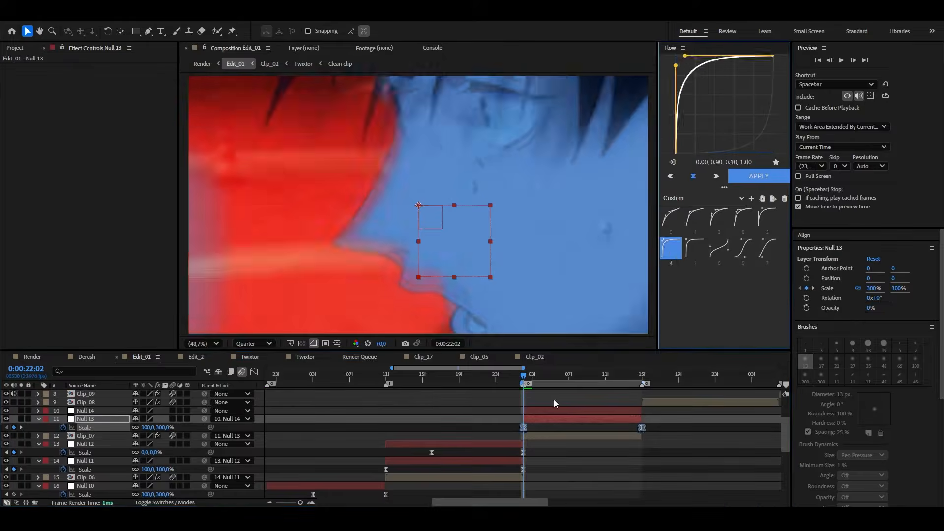
Animate Null 14's scale from 100% partway through Clip_07 to 0% at its end, eased with the reversed curve 0.90, 0.00, 1.00, 0.10
key("ctrl+Up")
key("ctrl+Right")
key("ctrl+Right")
key("ctrl+Right")
key("ctrl+Right")
key("alt+shift+s")
key("o")
left_click(159, 419)
type("0")
key("Return")
key("alt+Right")
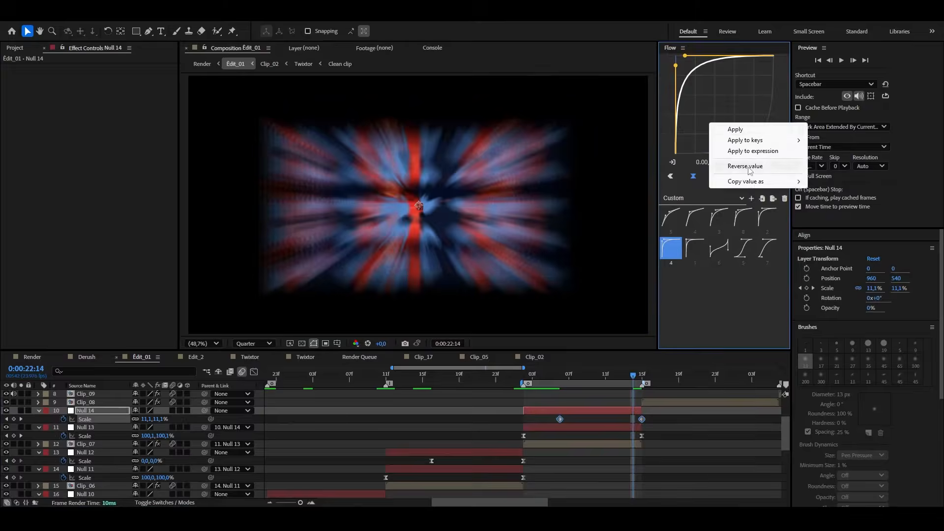
left_click(748, 166)
left_click(758, 176)
Set the work area to Clip_08 and add Null 15 and Null 16 as its chained parent layers
left_click(651, 402)
key("i")
key("ctrl+alt+b")
key("d")
key("ctrl+alt+shift+y")
key("ctrl+alt+shift+y")
Animate Null 15's scale from 300% at Clip_08's start to 100% at its end, eased with the saved 0.00, 0.90, 0.10, 1.00 curve
key("ctrl+Down")
key("alt+shift+s")
key("alt+shift+Right")
key("alt+Right")
key("alt+Right")
key("alt+Right")
key("alt+Right")
key("alt+Right")
left_click(160, 419)
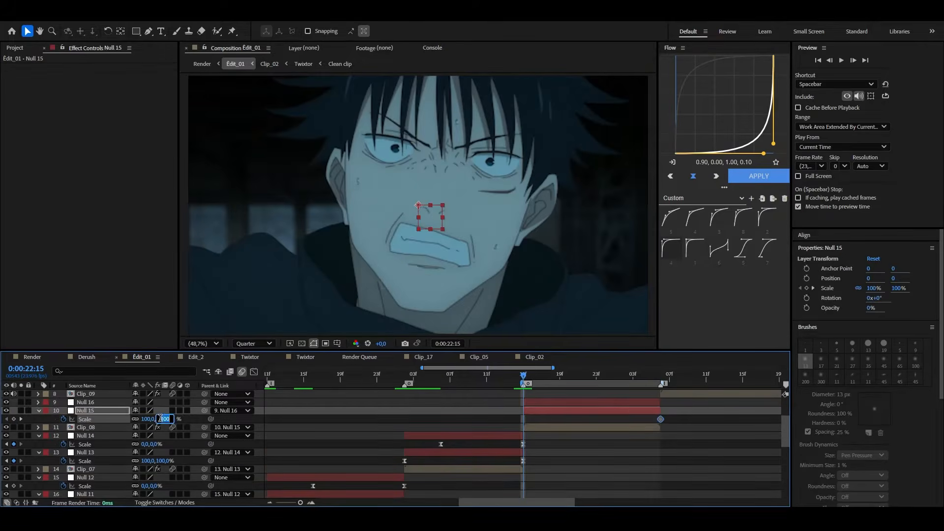
type("300")
key("Return")
left_click_drag(681, 413, 511, 428)
left_click(670, 249)
Animate Null 16's scale from 100% partway through Clip_08 to 300% at its end, eased with the reversed curve 0.90, 0.00, 1.00, 0.10
key("ctrl+Up")
key("ctrl+Right")
key("ctrl+Right")
key("ctrl+Right")
key("ctrl+Right")
key("ctrl+Right")
key("alt+shift+s")
key("o")
left_click(160, 411)
type("300")
key("Return")
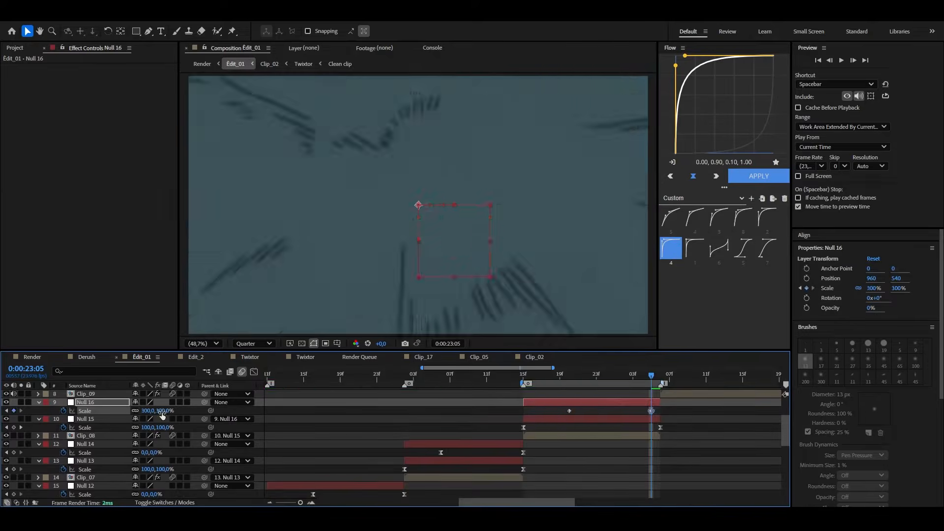
left_click(755, 134)
left_click(759, 178)
Set the work area to Clip_09 and add Null 17 and Null 18 as its chained parent layers
key("ctrl+Up")
key("i")
key("ctrl+alt+b")
key("d")
key("ctrl+alt+shift+y")
key("ctrl+alt+shift+y")
Keyframe Null 17's scale from 0% at Clip_09's start to 100% at its end
key("ctrl+Down")
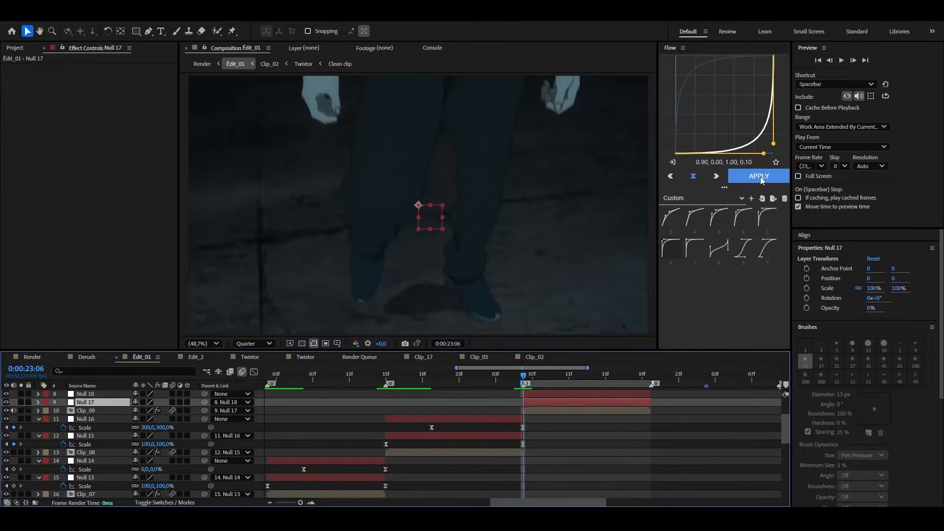
key("alt+shift+s")
key("alt+shift+Right")
key("alt+Right")
key("alt+Right")
key("alt+Right")
key("alt+Right")
left_click(160, 410)
type("0")
key("Return")
Keyframe Null 18's scale from 100% partway through Clip_09 to 0% at the clip's end
key("ctrl+Up")
key("ctrl+Right")
key("ctrl+Right")
key("ctrl+Right")
key("ctrl+Right")
key("ctrl+Right")
key("alt+shift+s")
type("o")
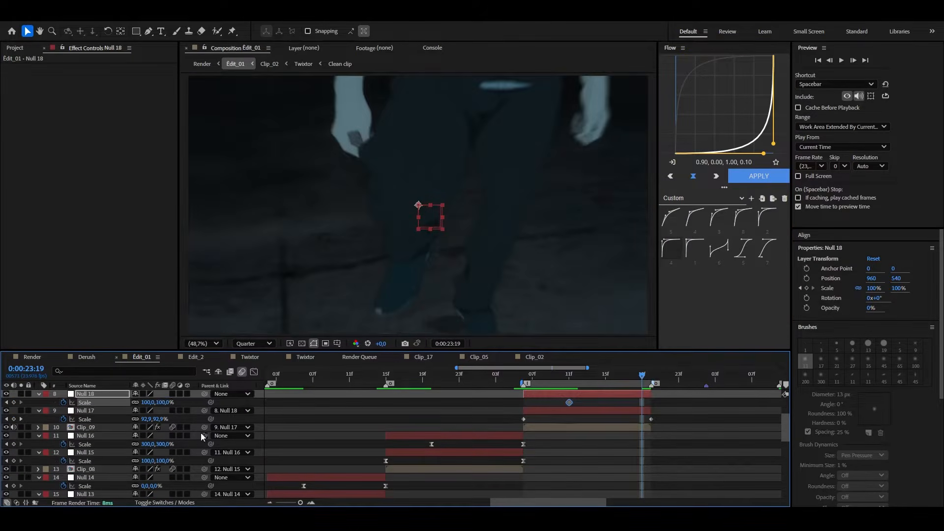
type("11,1")
key("Return")
Ease Null 17's scale keyframes with the saved 0.00, 0.90, 0.10, 1.00 curve and Null 18's with its reverse, 0.90, 0.00, 1.00, 0.10
left_click_drag(682, 413, 511, 425)
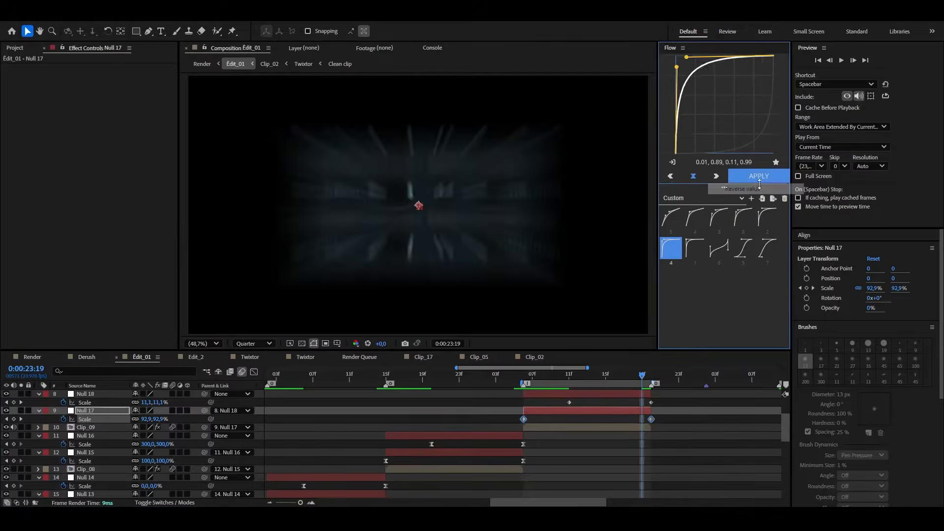
left_click(759, 176)
left_click_drag(681, 397, 553, 407)
right_click(723, 147)
Set the work area to Clip_10 and add Null 19, Null 20 and Null 21 as its chained parent layers
scroll(674, 413, "up", 1)
scroll(673, 407, "right", 1)
left_click(672, 407)
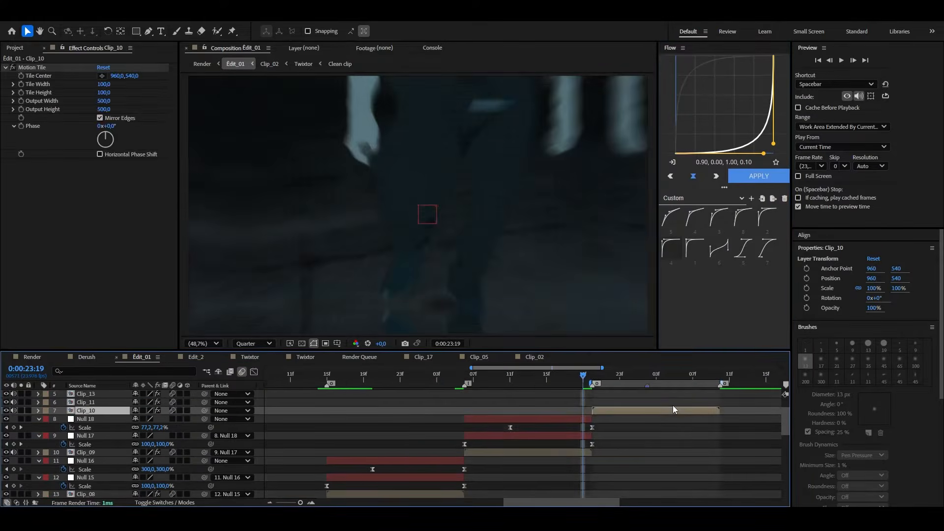
scroll(672, 406, "right", 1)
key("i")
key("ctrl+alt+b")
key("ctrl+alt+shift+y")
key("ctrl+alt+shift+y")
key("ctrl+alt+shift+y")
Keyframe Null 19's scale from 300% at Clip_10's start to 100% at its end
key("ctrl+Down")
key("ctrl+Down")
key("o")
key("alt+shift+s")
key("i")
key("alt+Right")
left_click(165, 436)
type("300")
key("Return")
Keyframe Null 20's scale from 100% partway through Clip_10 to 125% at the clip's end
key("ctrl+Up")
key("Page_Down")
key("Page_Down")
key("Page_Down")
key("Page_Down")
key("Page_Down")
key("Page_Down")
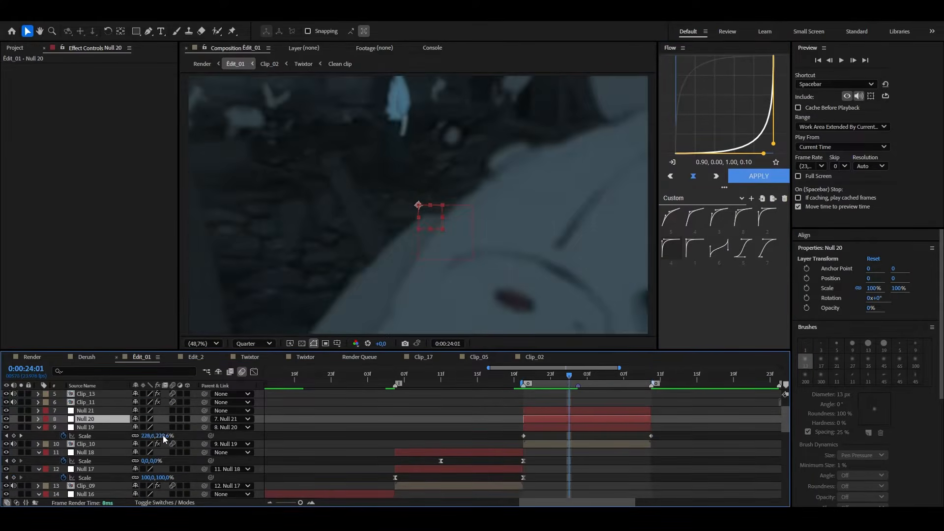
key("alt+shift+s")
key("o")
left_click(166, 428)
type("125")
key("Return")
key("alt+Right")
Animate Null 21's scale from 100% partway through Clip_10 to 0% at its end, eased with the 0.90, 0.00, 1.00, 0.10 curve
key("ctrl+Up")
key("Page_Up")
key("Page_Up")
key("Page_Up")
key("Page_Up")
key("Page_Up")
key("alt+shift+s")
key("alt+Left")
key("alt+Left")
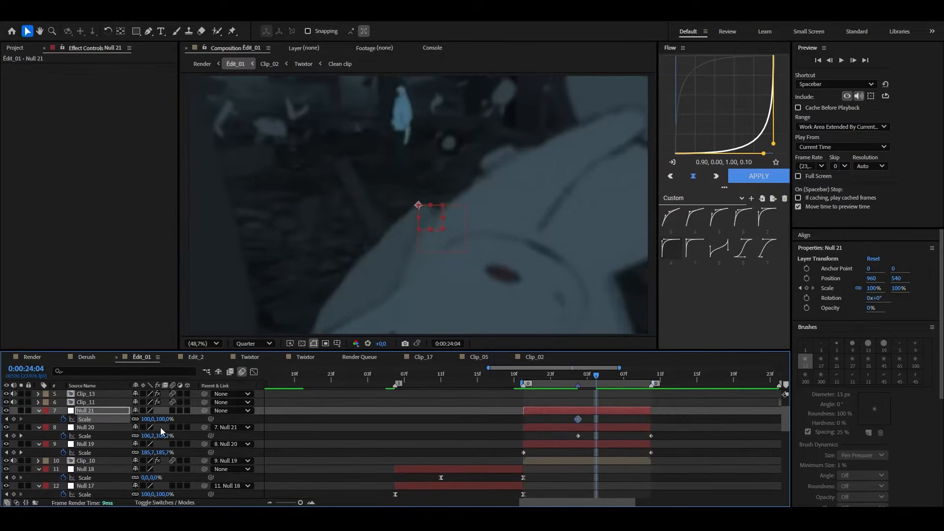
key("o")
left_click(165, 420)
type("0")
key("Return")
key("alt+Right")
left_click(773, 180)
Ease Null 20's scale keyframes with the saved 0.20, 0.00, 0.25, 1.00 curve and Null 19's with the 0.00, 0.90, 0.10, 1.00 curve
left_click_drag(670, 424, 567, 432)
double_click(768, 251)
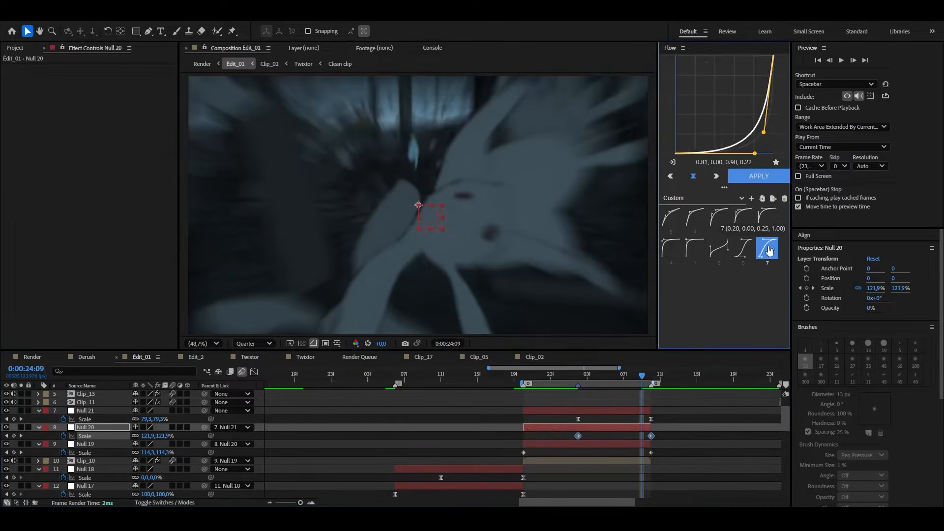
left_click_drag(671, 457, 514, 449)
double_click(671, 249)
left_click(494, 379)
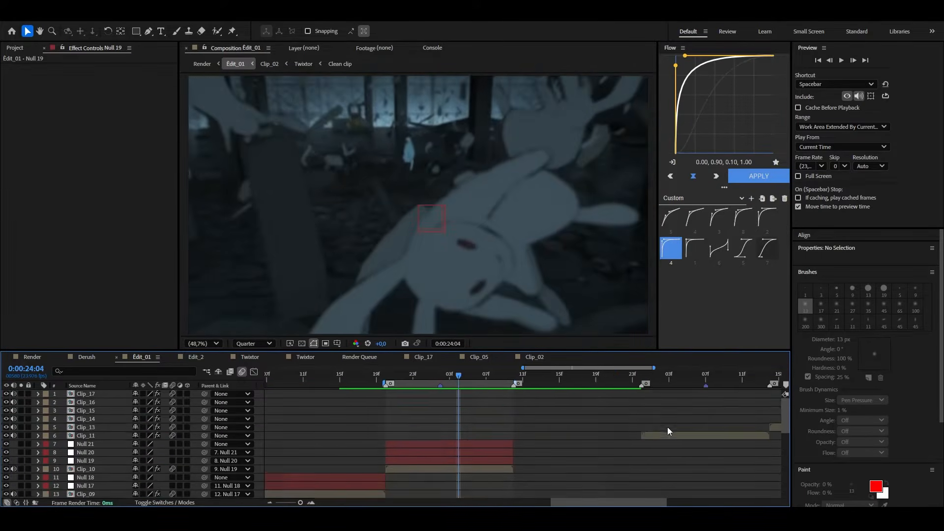
Set the work area to Clip_11 and add Null 22, Null 23 and Null 24 as its chained parent layers
left_click(592, 440)
key("ctrl+alt+shift+y")
key("ctrl+alt+shift+y")
Animate Null 22's scale from 300% at the start of Clip_11 to 100% at its end, eased with the 0.00, 0.90, 0.10, 1.00 curve
key("ctrl+Down")
key("ctrl+Down")
key("alt+shift+s")
key("alt+shift+Right")
key("alt+Right")
key("alt+Right")
key("alt+Right")
key("alt+Right")
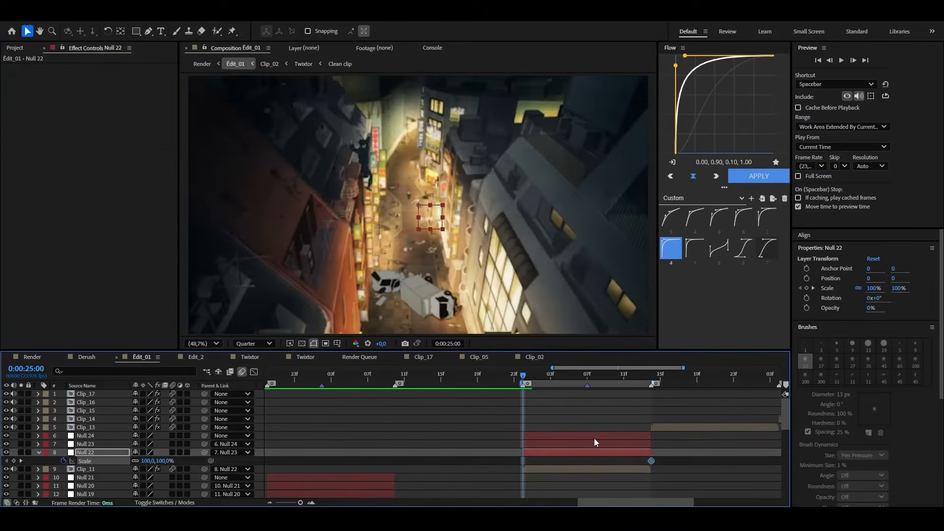
left_click(165, 461)
type("300")
key("Return")
left_click_drag(676, 466, 515, 457)
left_click(759, 176)
Animate Null 23's scale from 100% at 0:00:25:07 to 125% at Clip_11's end, eased with the saved 0.20, 0.00, 0.25, 1.00 curve
left_click_drag(544, 379, 587, 379)
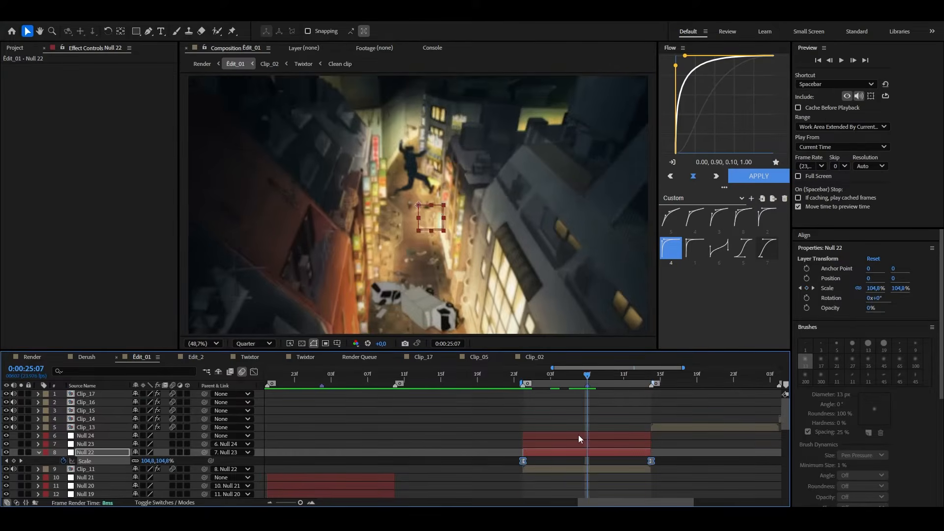
left_click(580, 444)
key("alt+shift+s")
key("o")
left_click(164, 452)
type("121,4")
key("Return")
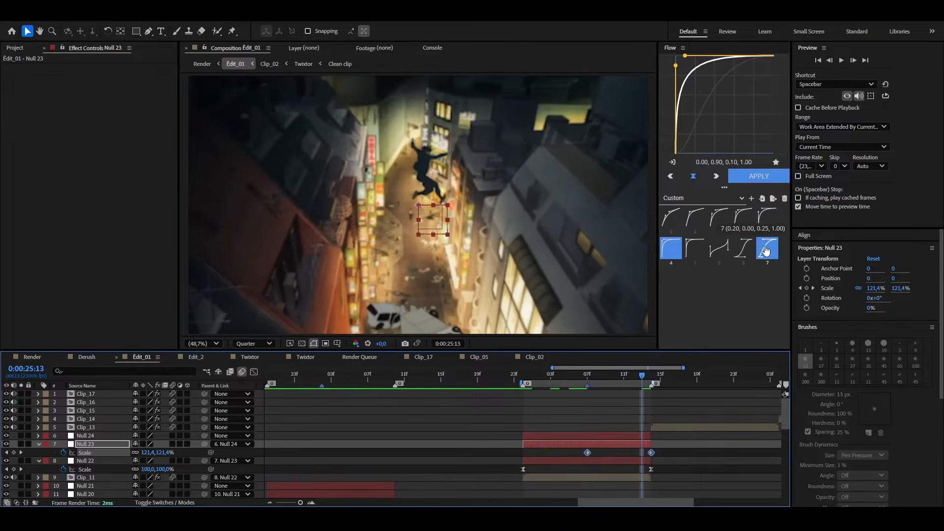
left_click(764, 248)
Animate Null 24's scale from 100% at 0:00:25:07 to 0% at Clip_11's end, eased with the 0.90, 0.00, 1.00, 0.10 curve
key("ctrl+Up")
key("Page_Up")
key("Page_Up")
key("Page_Up")
key("Page_Up")
key("Page_Up")
key("Page_Up")
key("alt+shift+s")
key("o")
left_click(170, 444)
type("0")
key("Return")
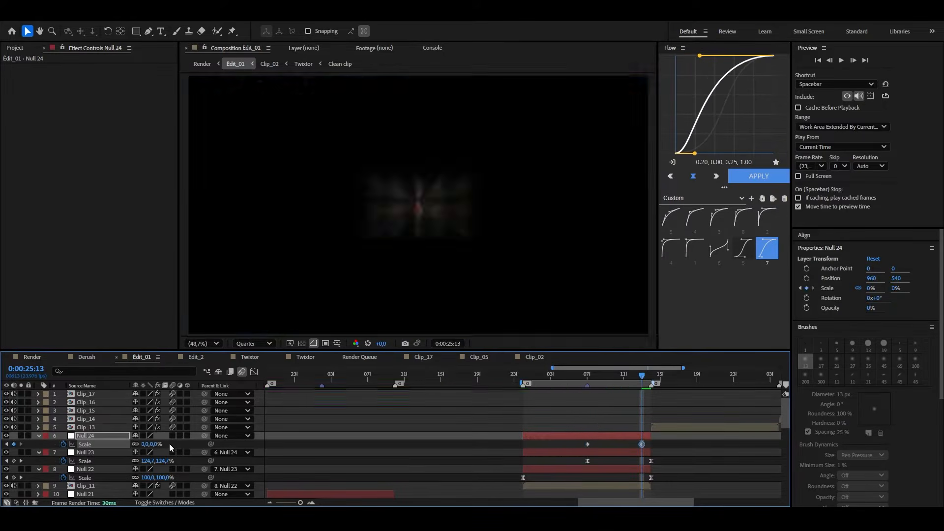
key("alt+Right")
left_click(750, 169)
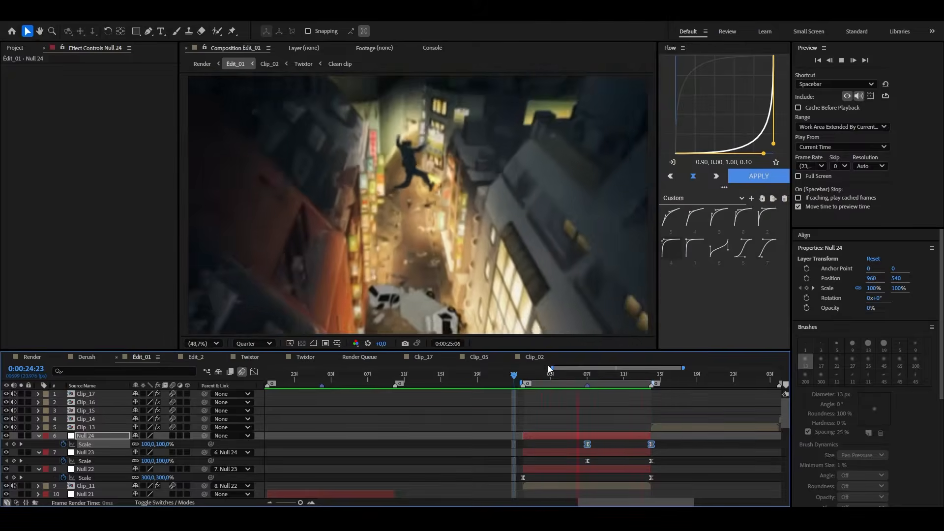
Add Null 25 and Null 26 as chained parent layers for Clip_13
left_click(556, 427)
key("ctrl+alt+shift+y")
key("ctrl+alt+shift+y")
Animate Null 25's scale from 300% at the start of Clip_13 to 100% at its end, eased with the saved 0.00, 0.90, 0.10, 1.00 curve
key("alt+shift+s")
key("alt+Right")
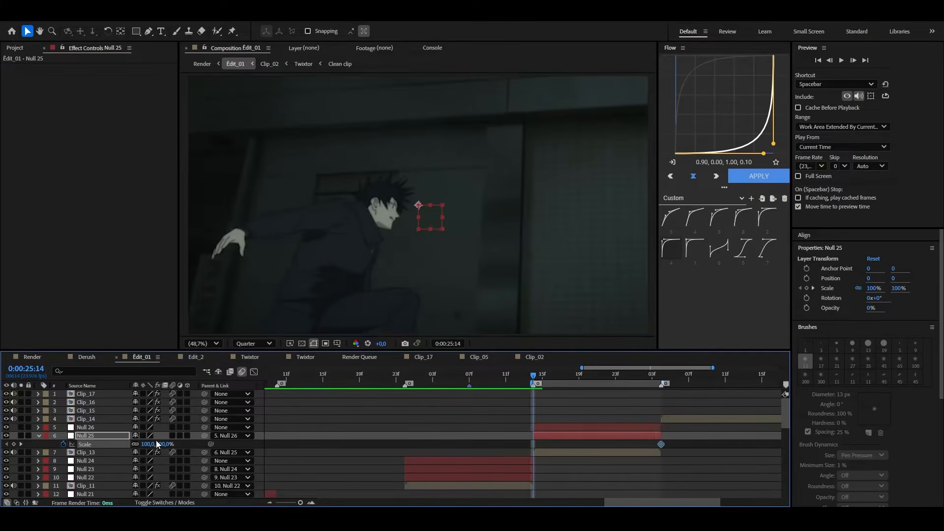
left_click(159, 444)
type("300")
key("Return")
left_click(669, 258)
Animate Null 26's scale from 100% partway through Clip_13 to 0% at its end, eased with the 0.90, 0.00, 1.00, 0.10 curve
key("ctrl+Up")
key("ctrl+Right")
key("ctrl+Right")
key("ctrl+Right")
key("ctrl+Right")
key("ctrl+Right")
key("alt+shift+s")
key("o")
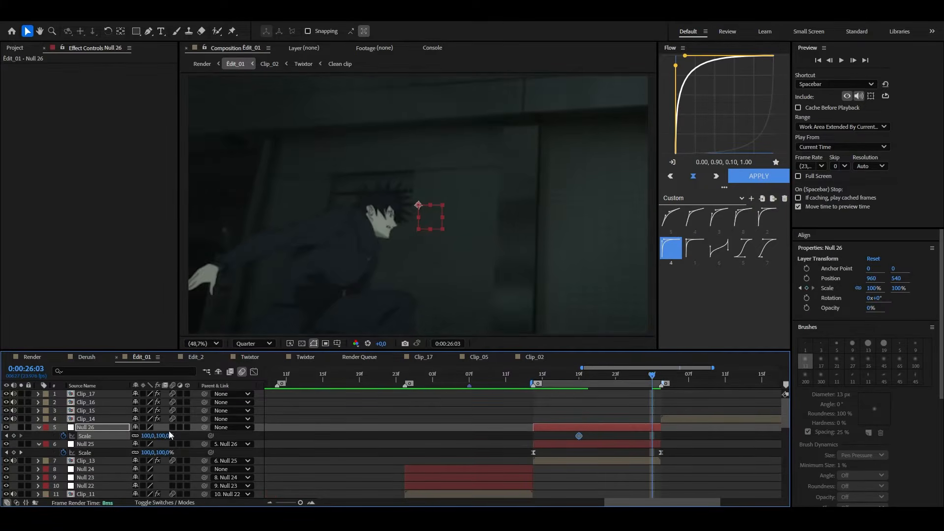
left_click(168, 435)
type("0")
key("Return")
key("alt+Right")
left_click(759, 176)
Set the work area to Clip_14 and add Null 27 and Null 28 as its chained parent layers
left_click(673, 422)
key("i")
key("d")
key("ctrl+alt+b")
key("ctrl+alt+shift+y")
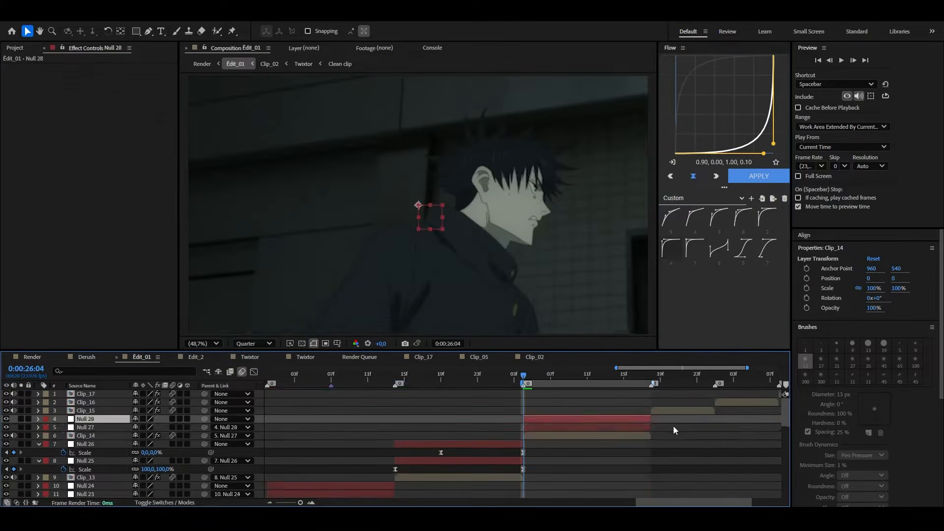
key("ctrl+alt+shift+y")
Keyframe Null 27's scale from 300% at the start of Clip_14 to 100% at the clip's end
key("ctrl+Down")
key("alt+shift+s")
key("alt+shift+Right")
key("alt+Right")
key("alt+Right")
key("alt+Right")
key("alt+Right")
left_click(165, 436)
type("300")
key("Return")
Keyframe Null 28's scale from 100% partway through Clip_14 to 300% at the clip's end
key("ctrl+Up")
key("ctrl+Right")
key("ctrl+Right")
key("ctrl+Right")
key("ctrl+Right")
key("ctrl+Right")
key("ctrl+Right")
key("alt+shift+s")
key("o")
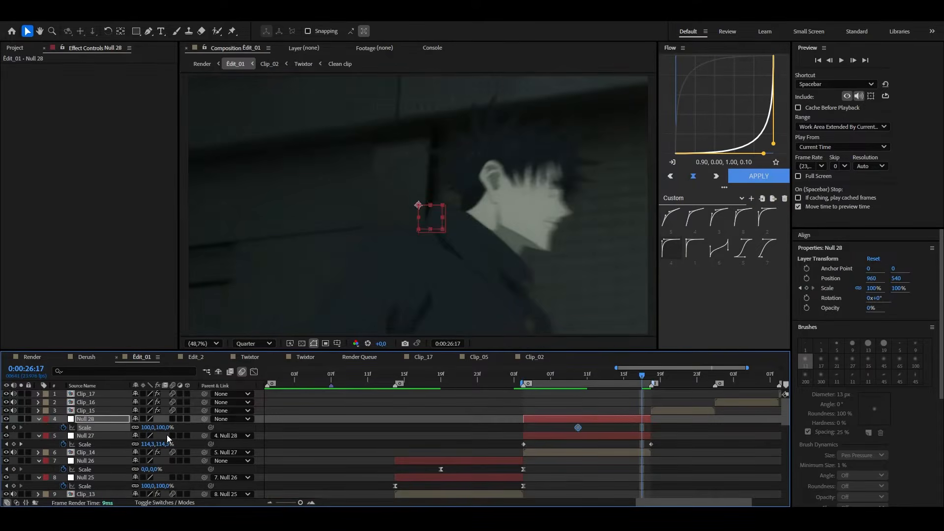
left_click(166, 428)
type("300")
key("Return")
key("alt+Right")
Ease Null 28's scale keyframes with the 0.90, 0.00, 1.00, 0.10 curve and Null 27's with the saved 0.00, 0.90, 0.10, 1.00 curve
left_click_drag(664, 432, 571, 424)
left_click(737, 162)
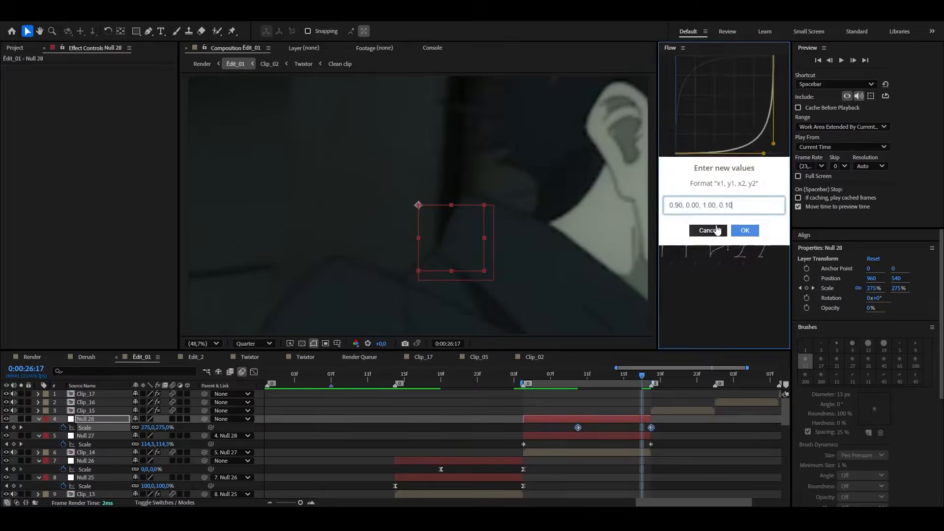
left_click(715, 229)
left_click(757, 176)
left_click_drag(670, 449, 518, 439)
left_click(671, 249)
left_click(764, 177)
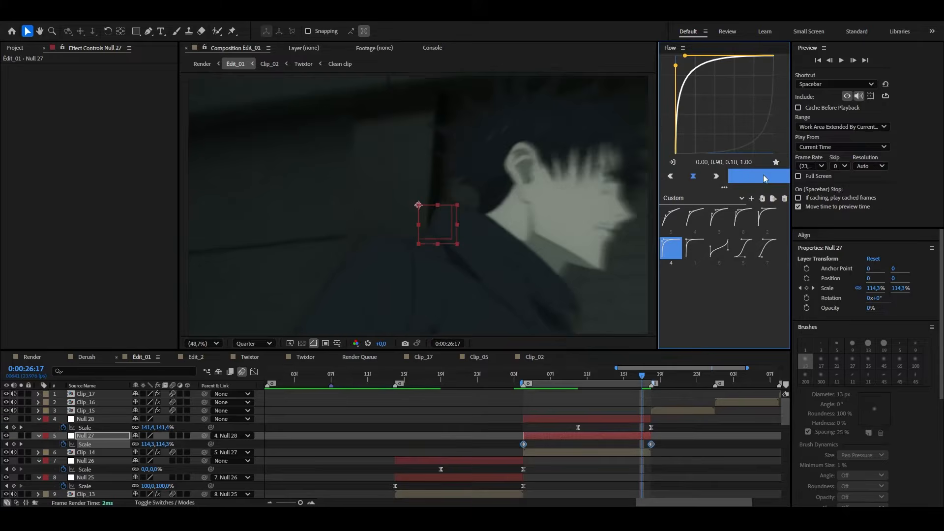
Set the work area to Clip_15 and add Null 29 and Null 30 as its chained parent layers
left_click(708, 483)
scroll(676, 459, "up", 2)
left_click_drag(608, 378, 635, 387)
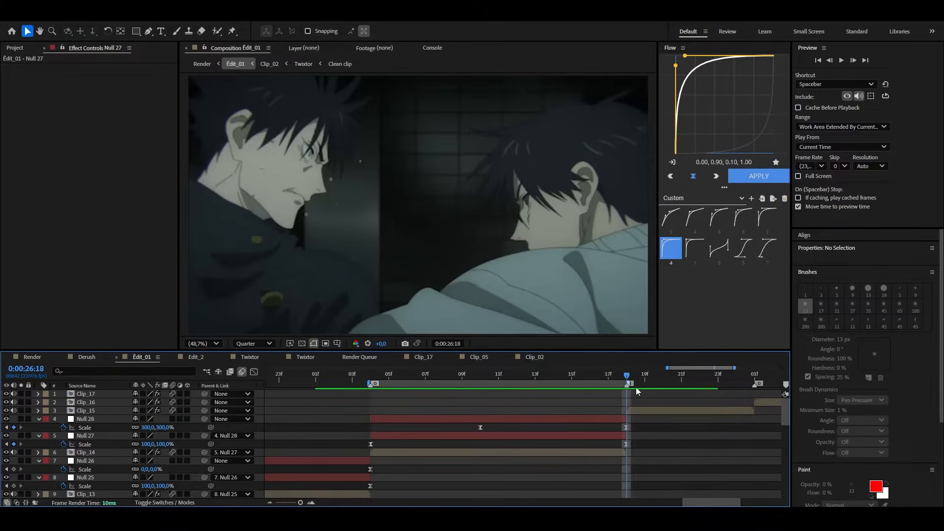
left_click(645, 408)
key("ctrl+alt+b")
key("ctrl+alt+shift+y")
key("ctrl+alt+shift+y")
Keyframe Null 29's scale from 0% at the start of Clip_15 to 100% at the clip's end
key("o")
key("alt+shift+s")
key("i")
key("alt+Right")
left_click(165, 427)
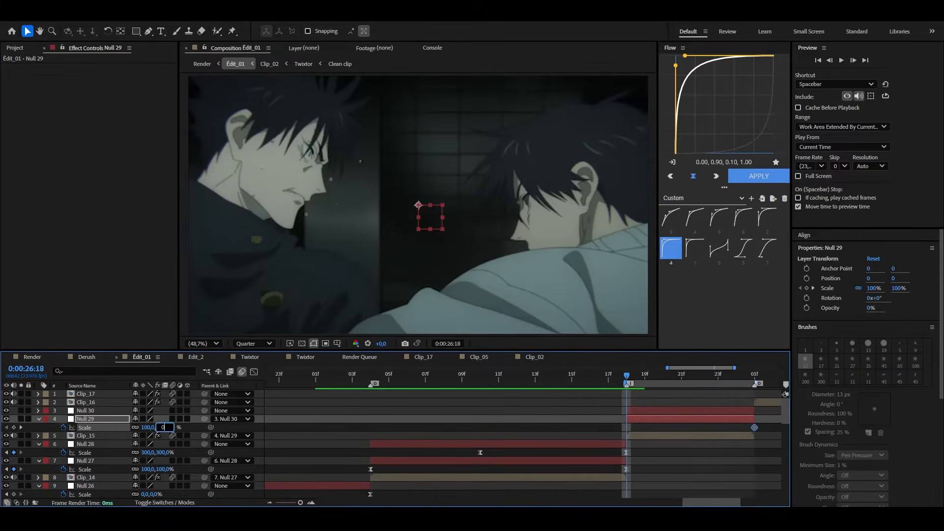
type("0")
key("Return")
Keyframe Null 30's scale from 100% partway through Clip_15 to 0% at the clip's end
key("ctrl+Up")
key("Page_Down")
key("Page_Down")
key("Page_Down")
key("alt+shift+s")
key("o")
key("Page_Down")
left_click(164, 419)
type("0")
key("Return")
scroll(621, 438, "right", 4)
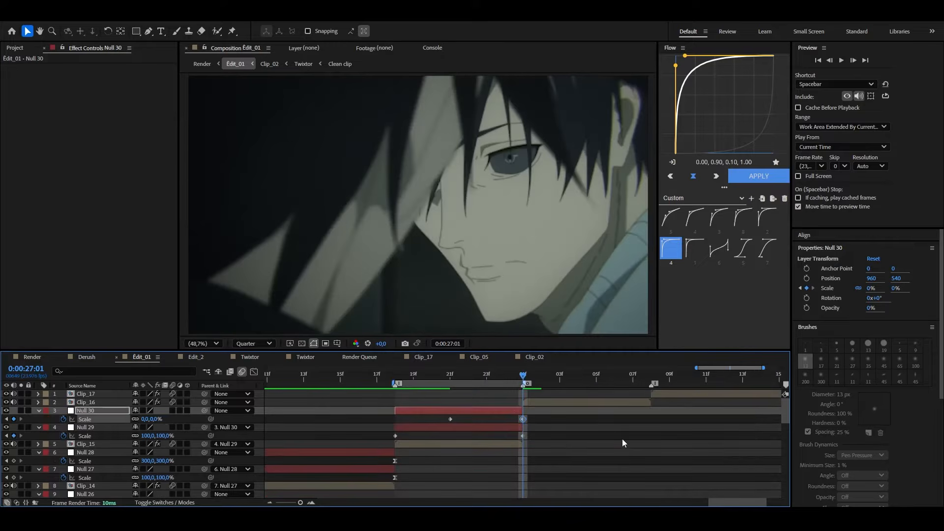
Ease Null 29's scale with the 0.00, 0.90, 0.10, 1.00 curve and Null 30's with 0.90, 0.00, 1.00, 0.10, starting Null 30's zoom one frame earlier
left_click_drag(551, 438, 386, 434)
left_click(675, 251)
left_click(451, 419)
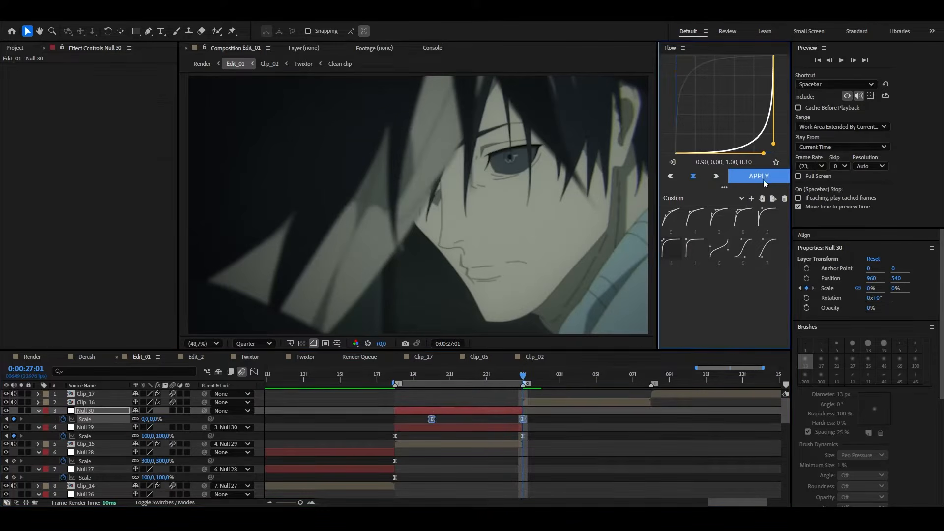
Set the work area to Clip_16 and add Null 31 and Null 32 as its chained parent layers
left_click(597, 402)
key("ctrl+alt+b")
key("ctrl+alt+shift+y")
key("ctrl+alt+shift+y")
Keyframe Null 31's scale from 300% at the start of Clip_16 to 100% at the clip's end
key("ctrl+Down")
key("o")
key("alt+shift+s")
key("i")
key("alt+Right")
key("alt+Right")
key("alt+Left")
left_click(572, 448)
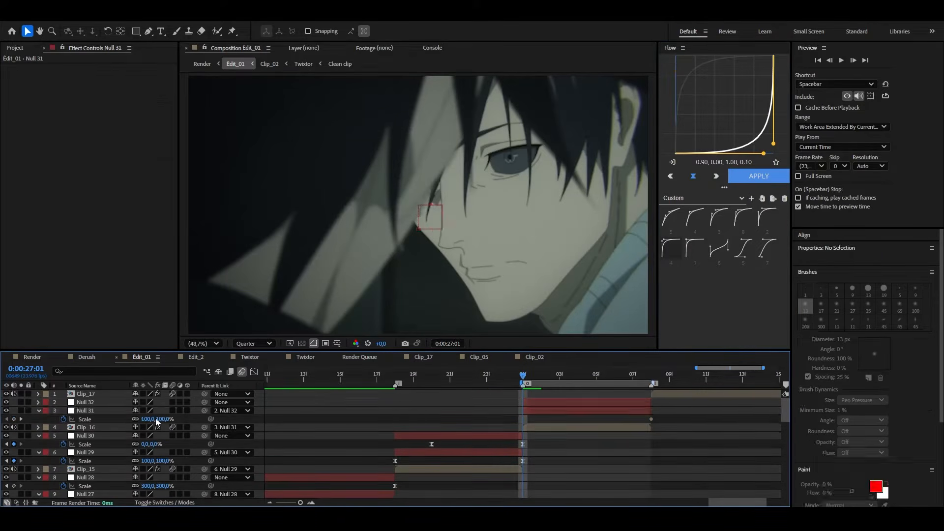
type("300")
key("Return")
Keyframe Null 32's scale from 100% partway through Clip_16 to 300% at the clip's end
left_click(627, 403)
key("Page_Down")
key("Page_Down")
key("alt+shift+s")
key("o")
left_click(165, 410)
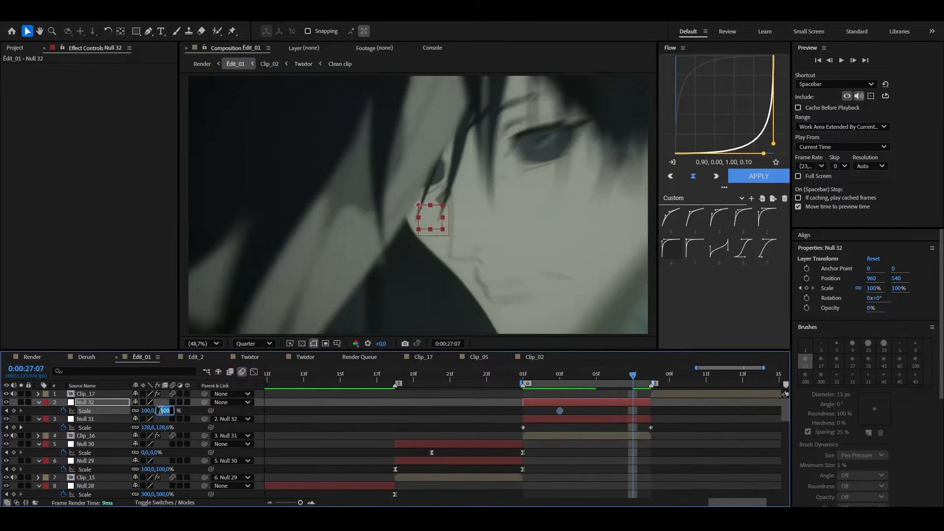
type("300")
key("Return")
key("alt+Right")
Ease Null 31's scale with the 0.00, 0.90, 0.10, 1.00 curve and Null 32's with 0.90, 0.00, 1.00, 0.10
left_click_drag(675, 438, 511, 423)
left_click(670, 249)
left_click_drag(670, 421, 545, 408)
left_click(762, 154)
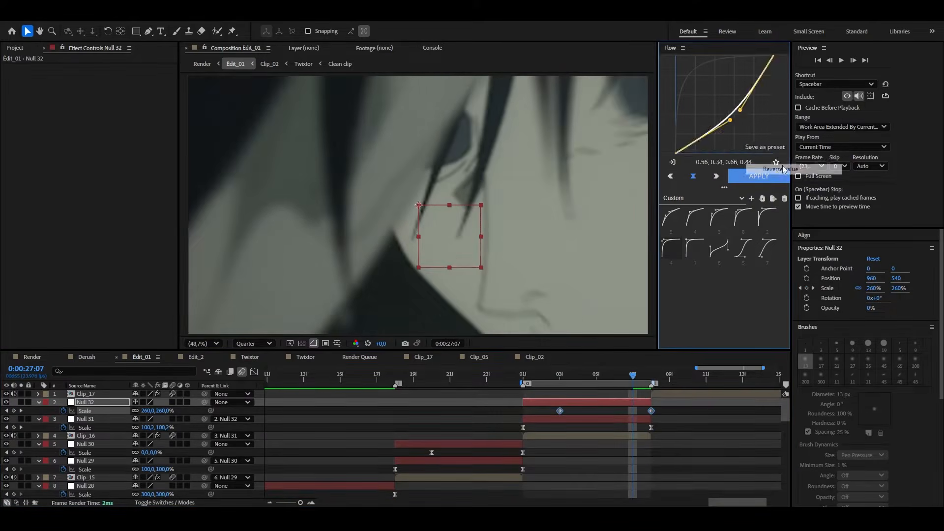
left_click(758, 176)
Start the work area at Clip_17 and add Null 33 and Null 34 as its chained parent layers
scroll(572, 442, "right", 4)
key("ctrl+Up")
key("i")
key("ctrl+alt+b")
key("ctrl+alt+shift+y")
key("ctrl+alt+shift+y")
key("ctrl+Down")
Keyframe Null 33's scale from 300% at the start of Clip_17 to 100% at the clip's end
key("alt+shift+s")
key("alt+shift+Right")
scroll(572, 441, "down", 5)
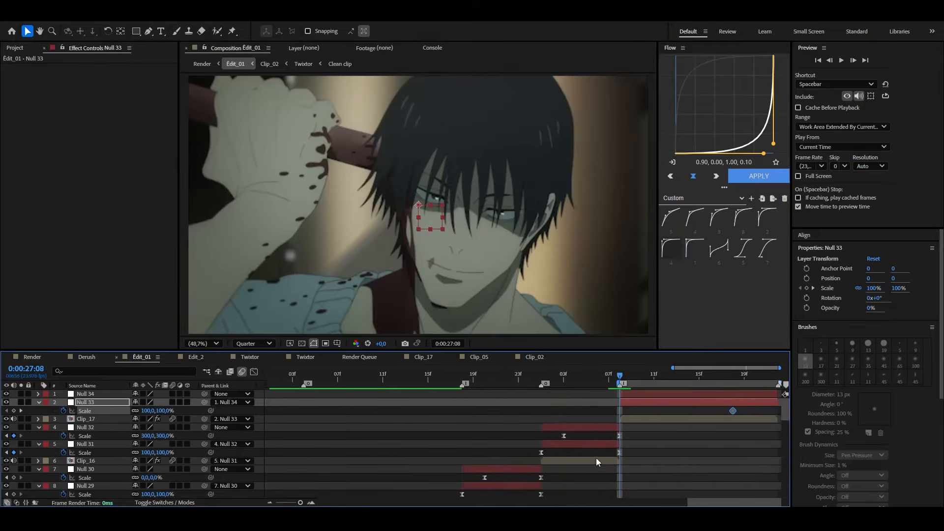
key("alt+Right")
key("alt+Right")
key("alt+Right")
key("alt+Right")
left_click(169, 410)
type("300")
key("Return")
Keyframe Null 34's scale from 100% three frames into Clip_17 to 0% at the clip's end
key("ctrl+Up")
key("Page_Down")
key("Page_Down")
key("Page_Down")
key("alt+shift+s")
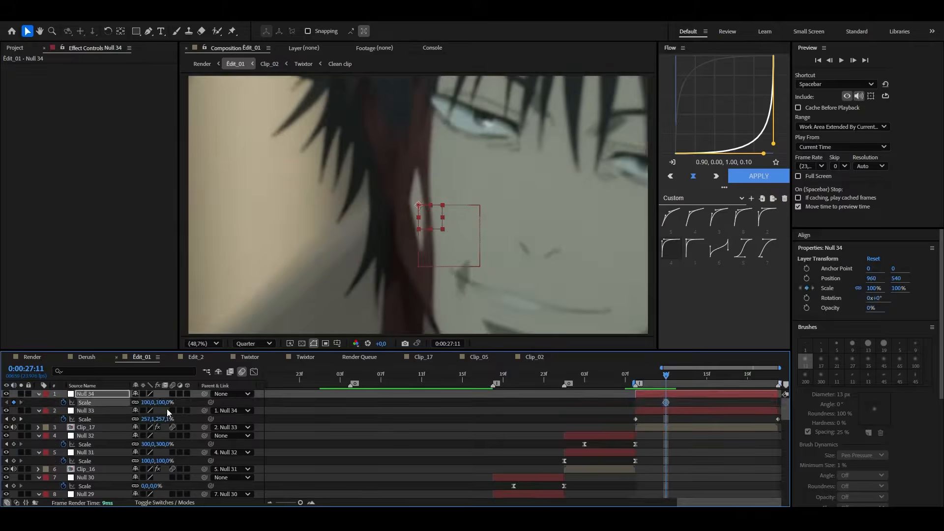
key("o")
left_click(161, 404)
type("2")
key("Return")
key("F2")
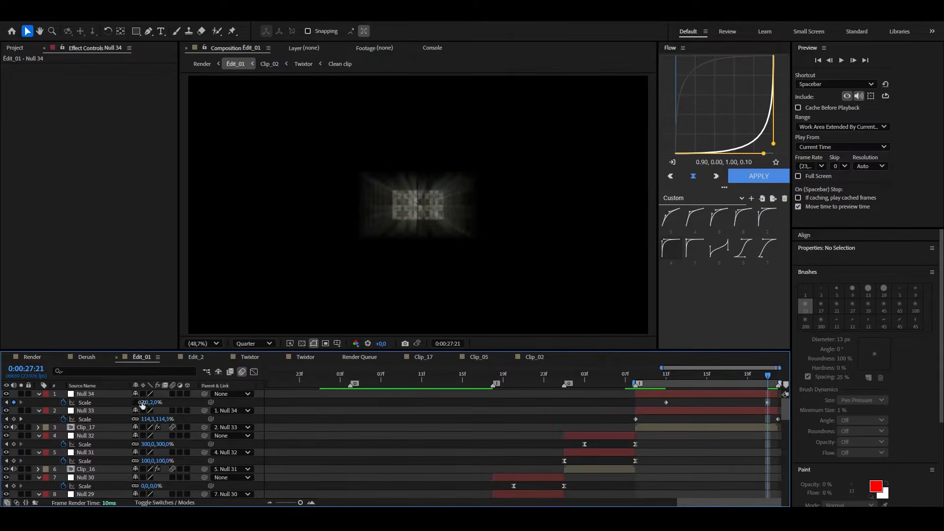
left_click(142, 404)
type("0")
key("Return")
key("alt+Right")
Delay Null 34's first scale keyframe two frames; ease Null 34 with 0.90, 0.00, 1.00, 0.10 and Null 33 with 0.00, 0.90, 0.10, 1.00
left_click(666, 402)
key("alt+Right")
key("alt+Right")
left_click(770, 177)
left_click_drag(629, 422, 780, 416)
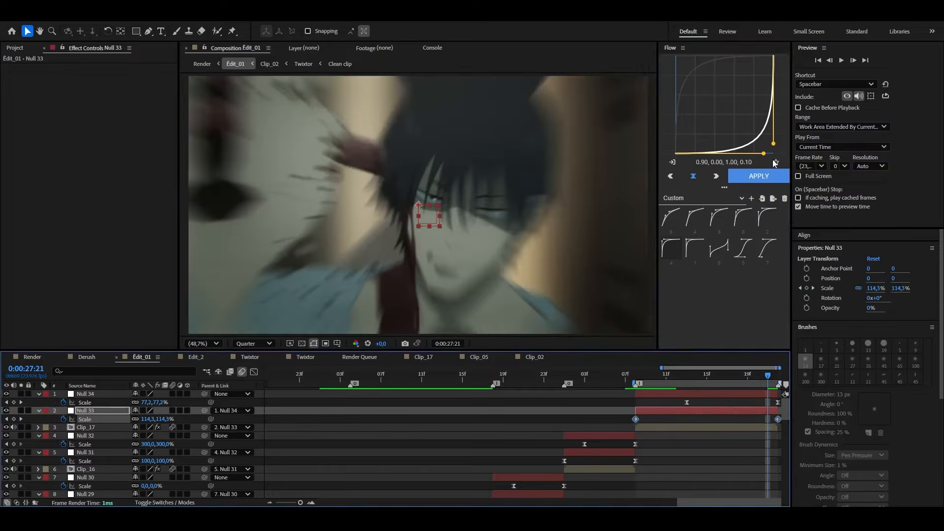
left_click(770, 176)
left_click(715, 439)
key("u")
Set Null 33's scale at the start of Clip_17 to 100% and reapply the 0.00, 0.90, 0.10, 1.00 curve to its keyframes
left_click_drag(661, 368, 265, 369)
left_click(745, 380)
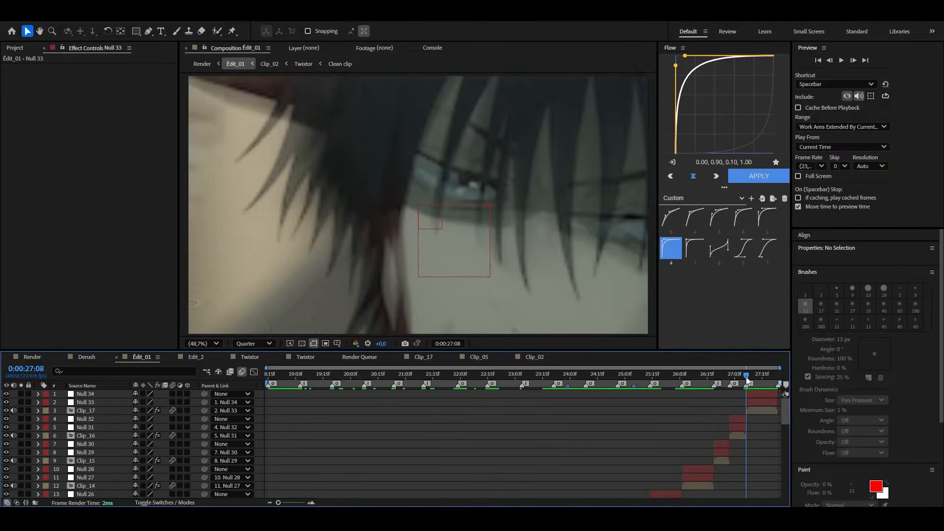
left_click(759, 402)
key("u")
left_click(170, 411)
type("100")
key("Return")
left_click_drag(737, 408, 780, 416)
left_click(760, 177)
Add six adjustment layers above Null 2 for Clip_01 and trim the uppermost one to the clip's last frame
key("Home")
scroll(299, 461, "down", 12)
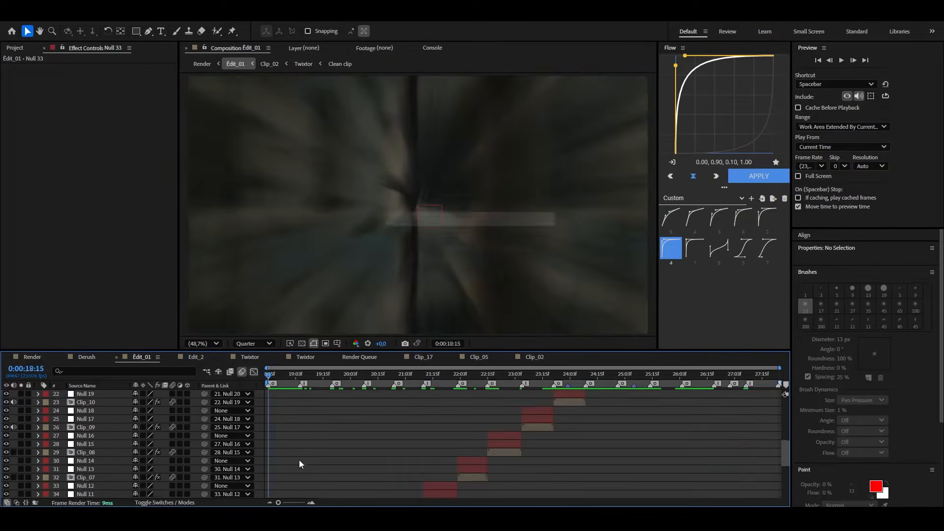
key("=")
left_click(293, 478)
key("ctrl+alt+y")
key("ctrl+alt+y")
key("ctrl+alt+y")
key("ctrl+alt+y")
key("ctrl+alt+y")
key("o")
key("alt+bracketleft")
Rename the upper three new adjustment layers RB, OC and Flash
key("ctrl+shift+y")
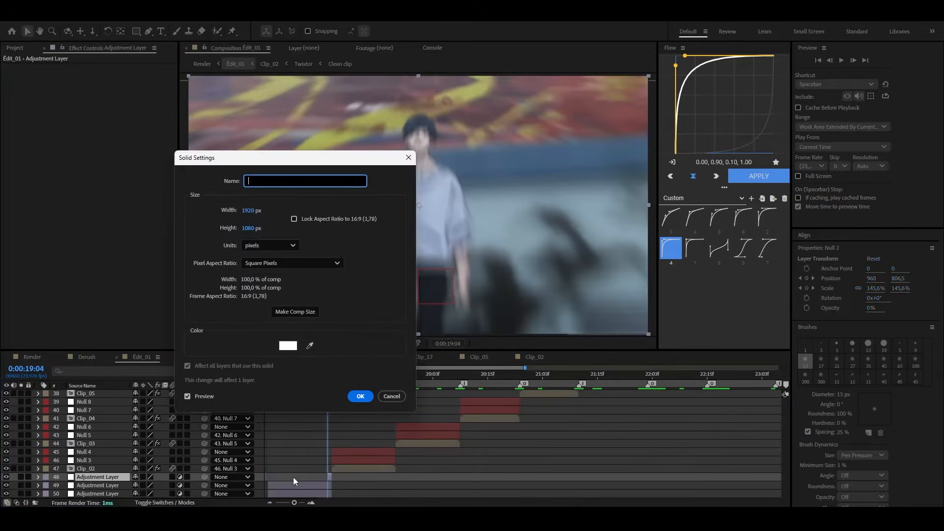
type("RB")
key("Return")
key("ctrl+Down")
key("ctrl+shift+y")
type("OC")
key("Return")
key("ctrl+Down")
key("ctrl+shift+y")
type("Flash")
key("Return")
key("ctrl+Down")
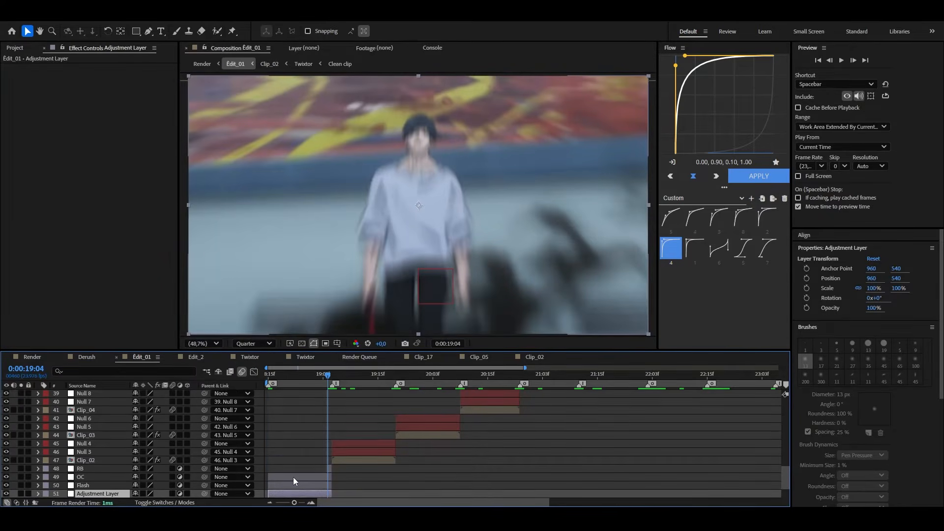
Rename the remaining adjustment layers Twitch, Squeeze and Turbulent, and place Turbulent above Squeeze
key("ctrl+shift+y")
type("twitch")
key("Return")
key("ctrl+Down")
key("ctrl+shift+y")
type("Squeeze")
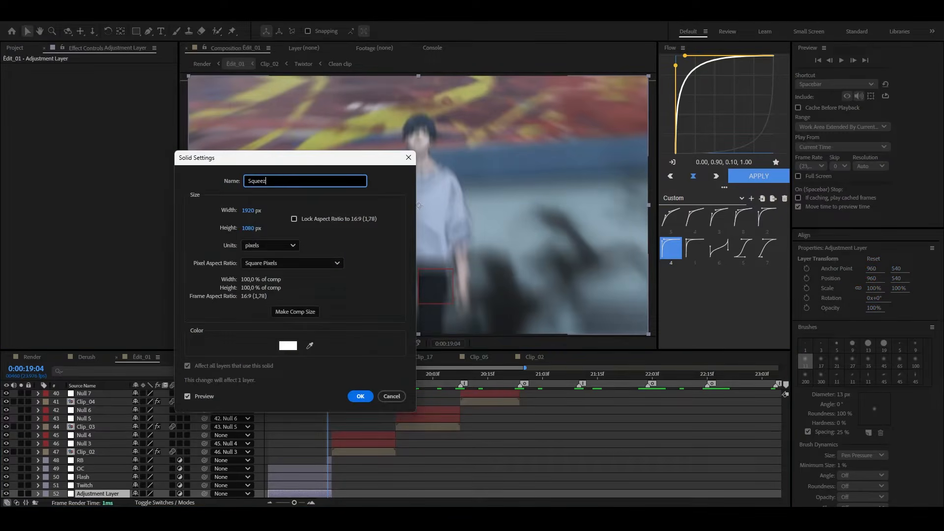
key("Return")
key("ctrl+Down")
key("ctrl+shift+y")
type("Turbulent")
key("Return")
key("ctrl+alt+Up")
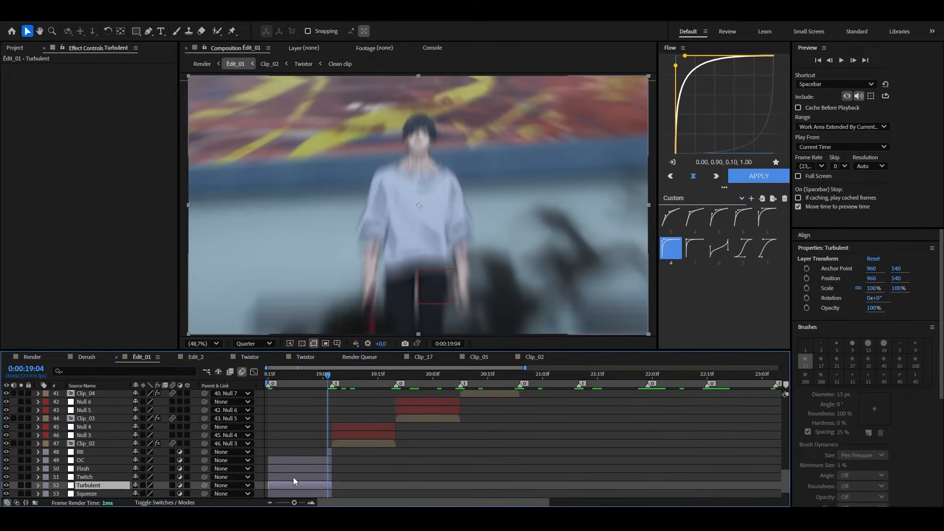
Paste the CC Radial Blur and Camera Lens Blur effects onto the RB layer and set the radial blur Amount to -100
scroll(293, 478, "down", 1)
left_click(329, 428)
key("ctrl+v")
left_click(101, 101)
left_click(104, 84)
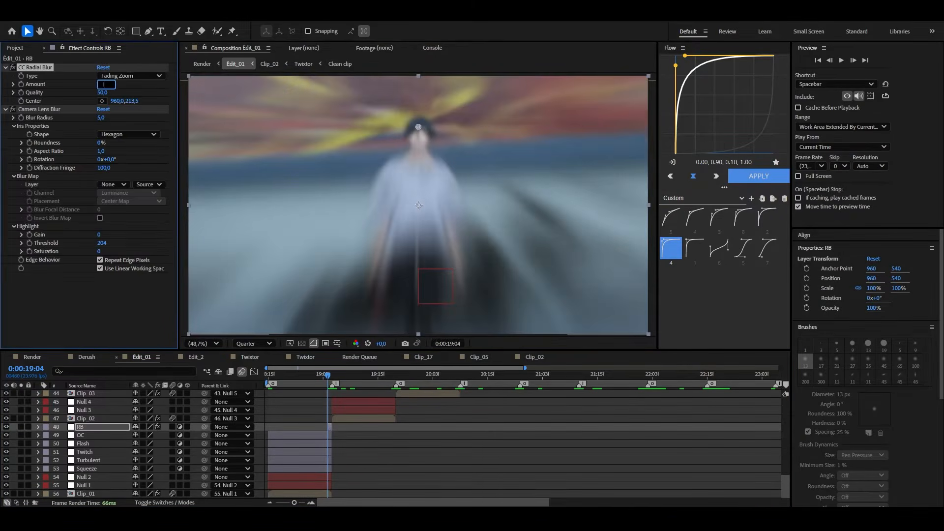
type("-100")
key("Return")
Paste the Optics Compensation effect onto the OC layer, fit its keyframes to the layer's length and ease them with 0.20, 0.60, 0.40, 0.80
key("ctrl+Down")
key("i")
key("ctrl+v")
key("u")
left_click_drag(427, 460, 264, 449)
left_click_drag(378, 452, 331, 455)
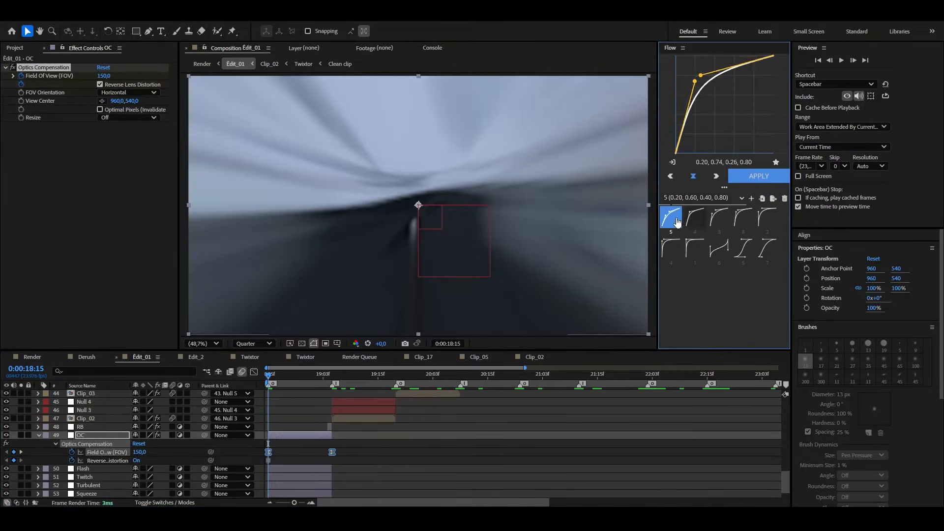
Paste the Camera Lens Blur and Exposure effects onto the Flash layer and move their closing keyframes to the layer's end
key("ctrl+Down")
key("ctrl+v")
key("u")
scroll(304, 441, "down", 2)
key("equal")
left_click(371, 458)
left_click_drag(405, 450, 396, 459)
Paste the copied effects onto the Twitch layer and Turbulent Displace onto the Turbulent layer, easing its Amount and Size keyframes
key("ctrl+v")
key("ctrl+Down")
key("ctrl+v")
key("u")
left_click(714, 220)
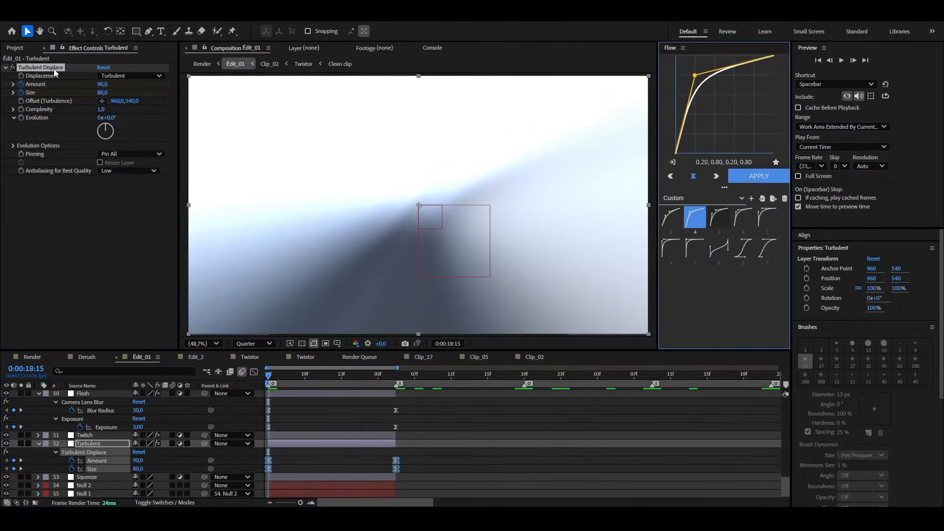
Duplicate Turbulent Displace on the Turbulent layer and ease both effects' Amount and Size keyframes with the 0.10, 0.70, 0.30, 0.90 curve
left_click(54, 68)
key("ctrl+d")
key("space")
key("space")
key("u")
key("u")
scroll(397, 458, "down", 2)
left_click_drag(426, 424, 262, 464)
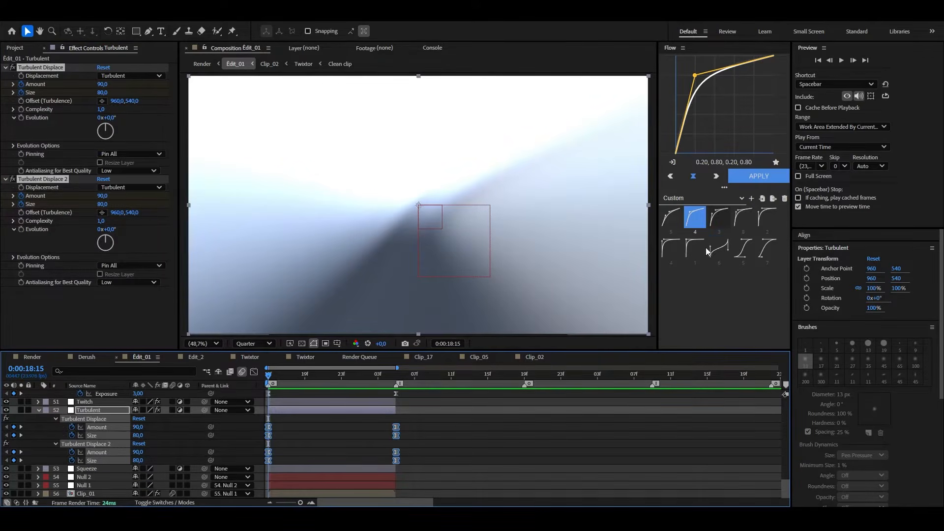
left_click(717, 219)
Paste Motion Tile onto the Squeeze layer, add a Warp effect and keyframe its Warp Style and Bend at the layer's start
left_click(318, 468)
key("ctrl+v")
key("ctrl+space")
type("wa")
key("Return")
left_click(22, 171)
left_click(21, 187)
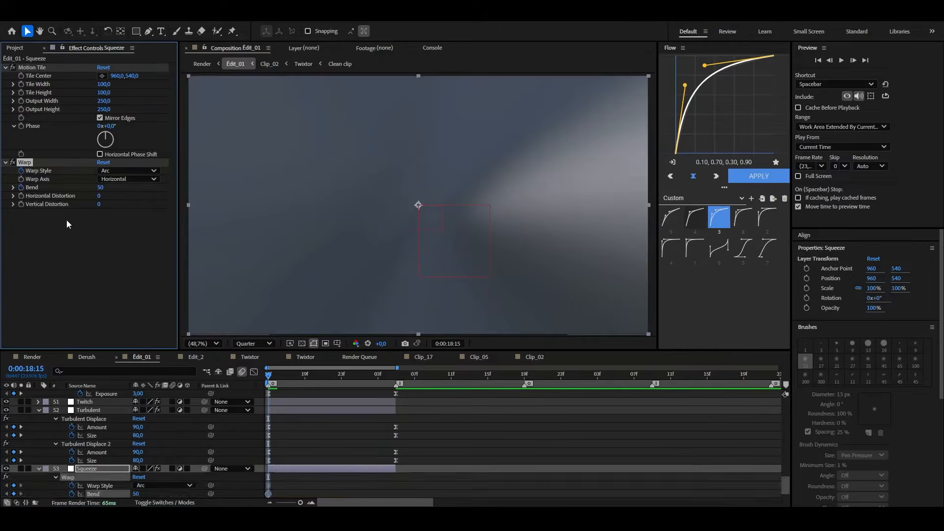
Keyframe the Warp Bend at 0 about seven frames after the start of the Squeeze layer
key("Page_Down")
key("Page_Down")
key("Page_Down")
key("Page_Down")
key("Page_Down")
key("Page_Down")
scroll(118, 468, "down", 1)
left_click(135, 469)
type("0")
key("Return")
Keyframe the Squeeze layer's Warp Style to Squeeze and set the Warp Bend to -50 at the end of the layer
key("Page_Down")
key("Page_Down")
key("Page_Down")
key("Page_Down")
key("Page_Down")
left_click(159, 461)
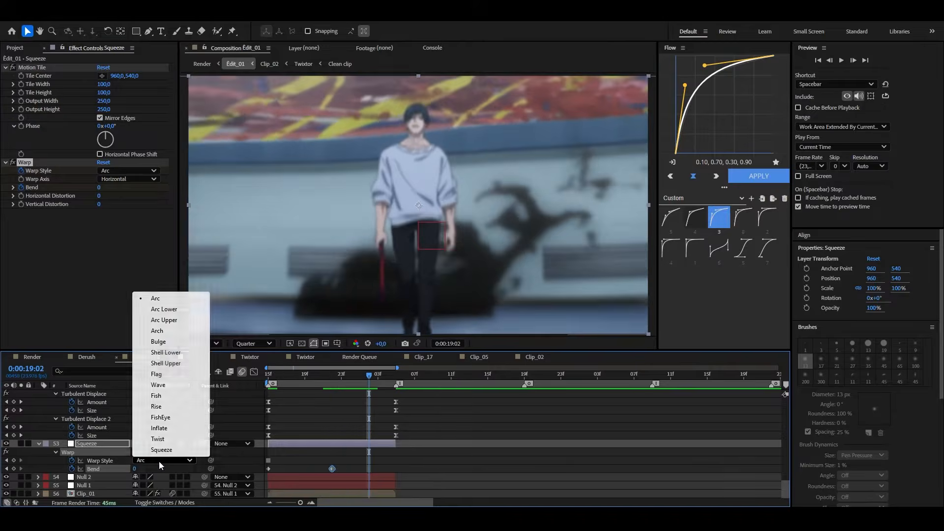
left_click(161, 449)
left_click_drag(368, 460, 263, 465)
left_click(348, 469)
left_click(134, 468)
type("-50")
key("Return")
Ease the Squeeze layer's Bend keyframes with the 0.00, 0.80, 0.20, 1.00 curve and preview the result
left_click(766, 227)
right_click(722, 100)
left_click(757, 147)
left_click(758, 176)
right_click(706, 107)
left_click_drag(263, 405, 255, 414)
key("space")
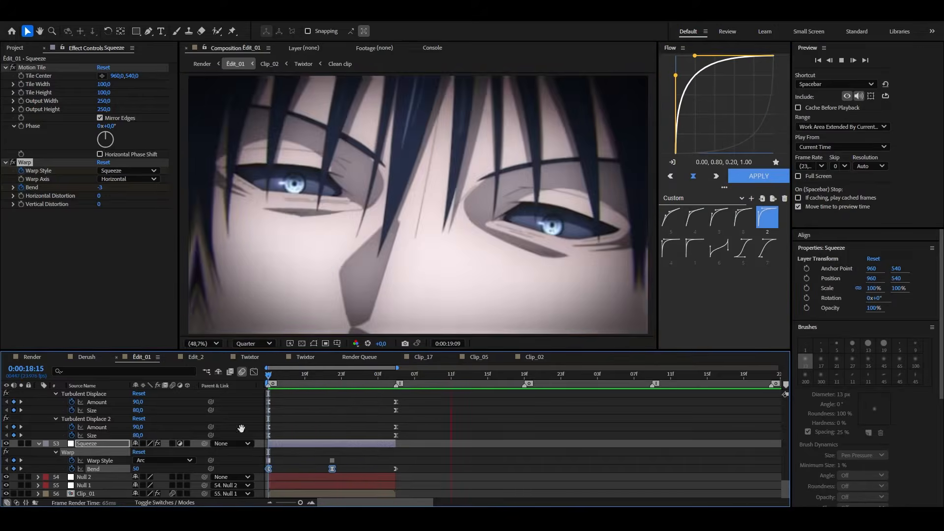
key("space")
Paste copies of Clip_01's six adjustment layers, RB to Squeeze, above Null 4 at 0:00:19:05 to cover Clip_02
left_click(335, 409)
key("u")
scroll(329, 418, "down", 10)
left_click(288, 445)
left_click(399, 376)
left_click(415, 404)
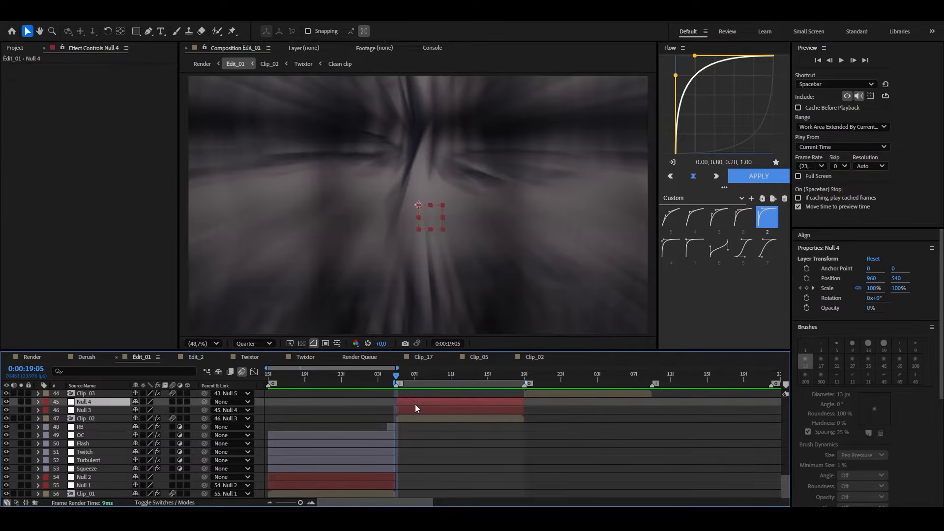
key("ctrl+alt+v")
Delete the copied OC layer from Clip_02's adjustment layers
left_click(551, 426)
left_click(519, 402)
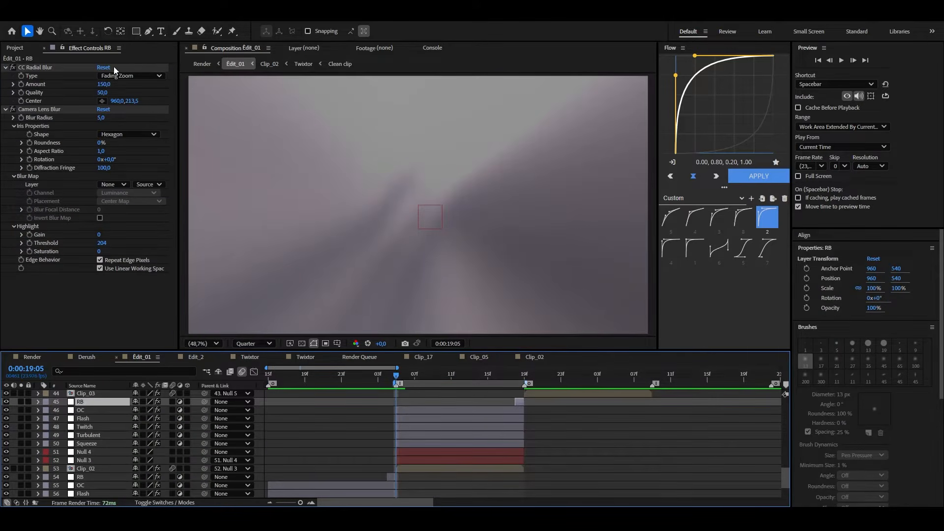
left_click(456, 412)
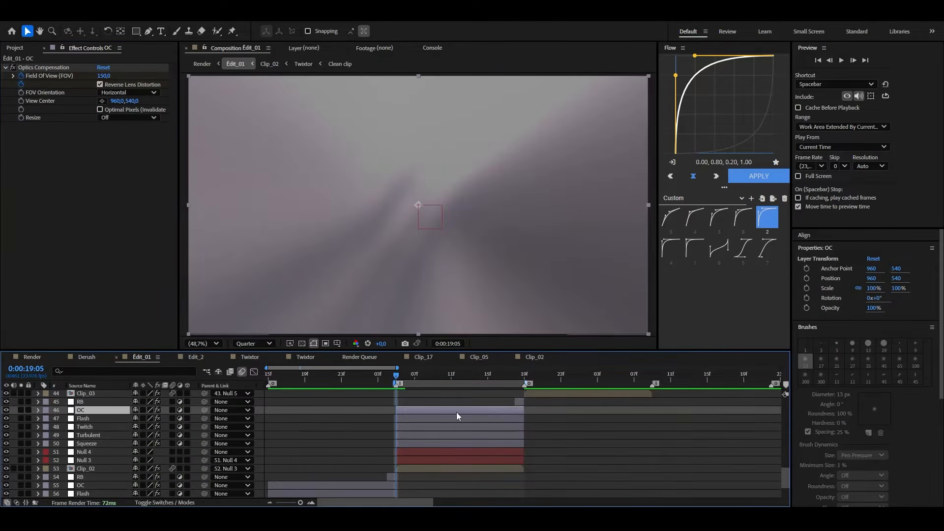
key("Delete")
Set Warp Style to Squeeze at the start of Clip_02's Squeeze layer and move the current time to 0:00:19:19
left_click(447, 436)
key("u")
left_click(167, 454)
left_click(524, 383)
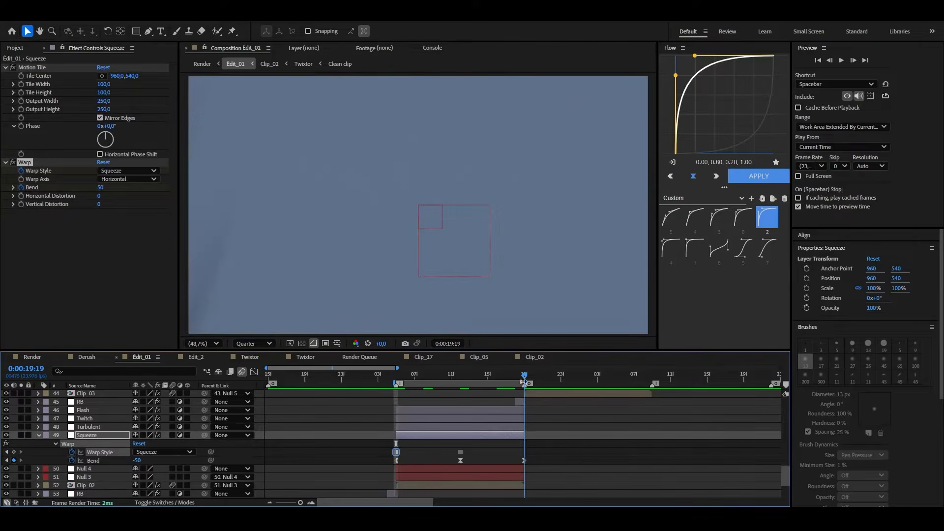
Duplicate Clip_02's Turbulent layer, remove the copy's effects and rename it Pinch
left_click(465, 426)
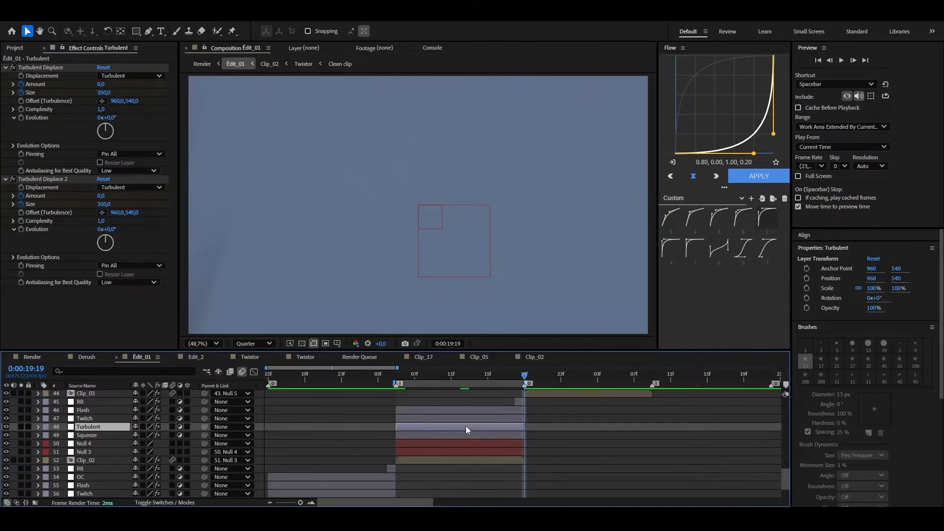
left_click(459, 398)
left_click(516, 402)
scroll(502, 441, "up", 1)
left_click(494, 451)
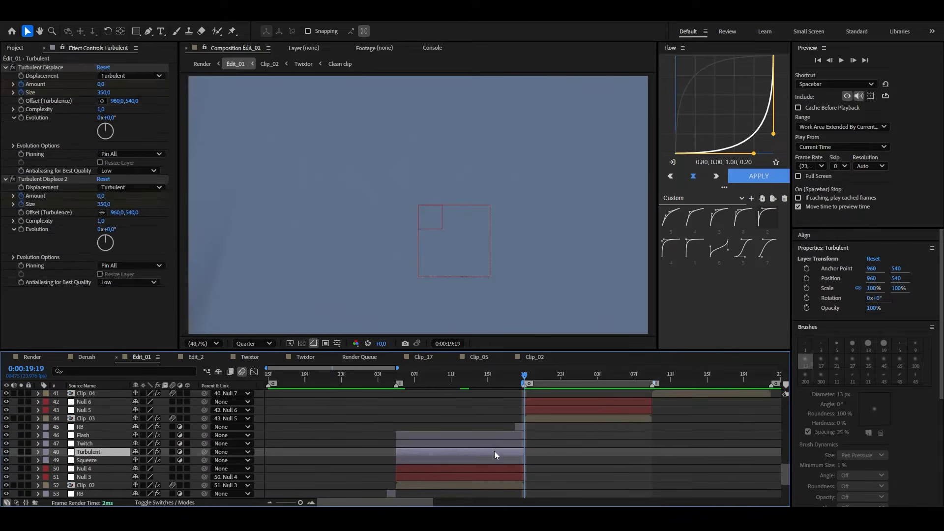
key("ctrl+d")
key("ctrl+shift+e")
key("ctrl+shift+y")
type("Pinch")
key("Return")
key("i")
key("ctrl+space")
Duplicate Clip_03's six adjustment layers, RB to Squeeze, and move the copies up the layer stack above Clip_05
left_click(500, 448)
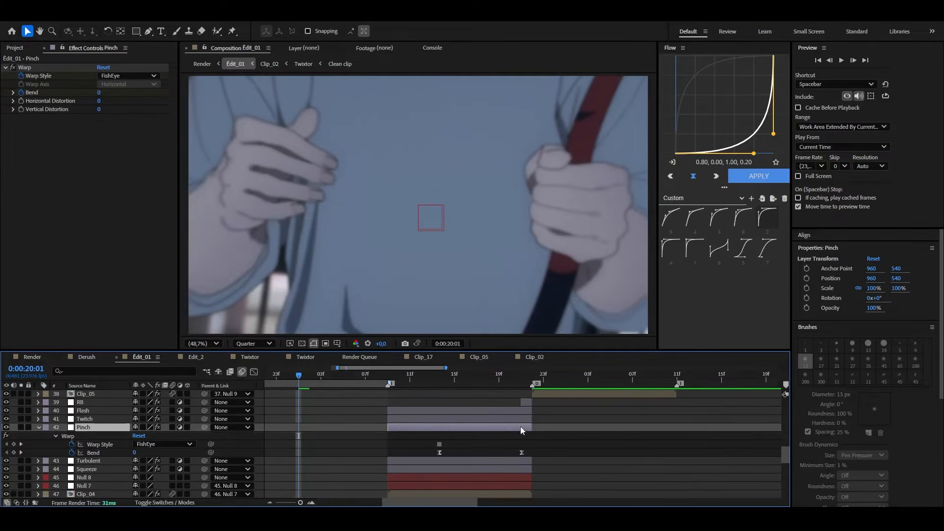
left_click(524, 446)
scroll(539, 456, "up", 5)
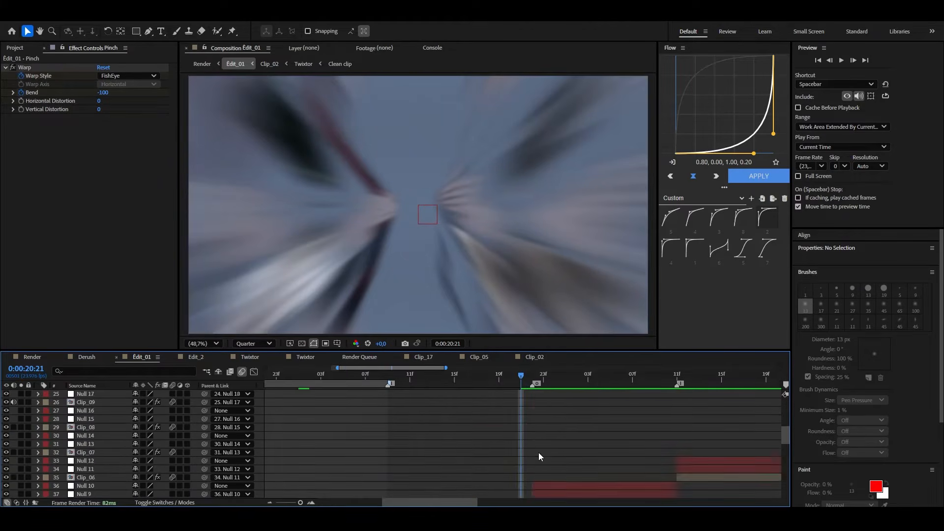
scroll(523, 452, "down", 4)
left_click(455, 411)
left_click(455, 453, "shift")
key("ctrl+d")
key("ctrl+alt+Up")
key("ctrl+alt+Up")
key("ctrl+alt+Up")
key("ctrl+alt+Up")
key("ctrl+alt+Up")
key("ctrl+alt+Up")
key("ctrl+alt+Up")
key("ctrl+alt+Up")
key("ctrl+alt+Up")
key("ctrl+alt+Up")
key("ctrl+alt+Up")
key("ctrl+alt+Up")
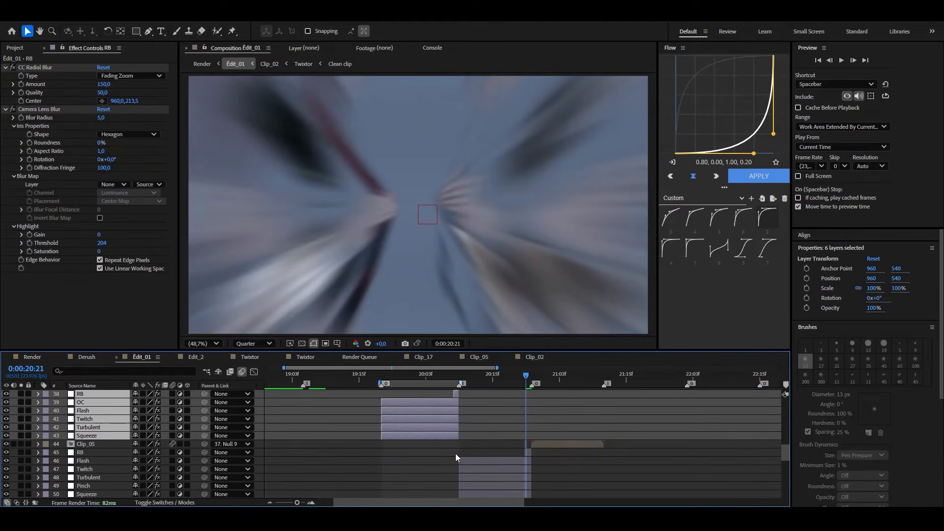
Shift the copied adjustment layers in time to span Clip_05 and save the project
left_click_drag(437, 427, 600, 429)
scroll(607, 427, "up", 3)
left_click_drag(614, 394, 609, 394)
key("ctrl+s")
left_click(648, 425)
Duplicate Clip_04's six adjustment layers, including Pinch, and move the copies up the layer stack above Null 12
scroll(546, 434, "down", 4)
scroll(521, 435, "down", 2)
left_click(502, 419)
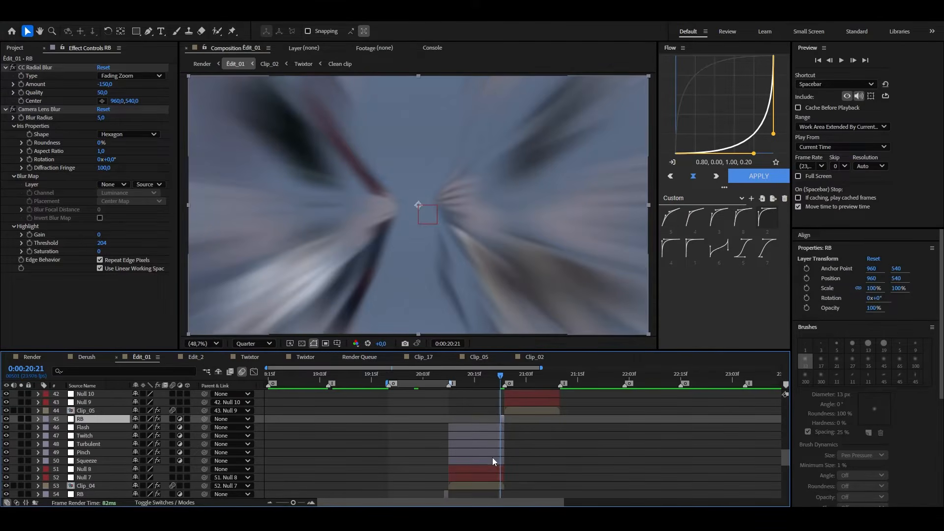
left_click(492, 459, "shift")
key("ctrl+d")
key("ctrl+alt+Up")
key("ctrl+alt+Up")
key("ctrl+alt+Up")
key("ctrl+alt+Up")
key("ctrl+alt+Up")
key("ctrl+alt+Up")
key("ctrl+alt+Up")
key("ctrl+alt+Up")
key("ctrl+alt+Up")
key("ctrl+alt+Up")
key("ctrl+alt+Up")
key("ctrl+alt+Up")
Shift the copied adjustment layers in time to span Clip_06 and check the Pinch layer's Warp keyframes
scroll(626, 420, "up", 3)
left_click_drag(491, 434, 623, 434)
mouse_move(605, 427)
left_mouse_down()
mouse_move(623, 427)
mouse_move(618, 393)
left_mouse_up()
left_click(607, 427)
key("u")
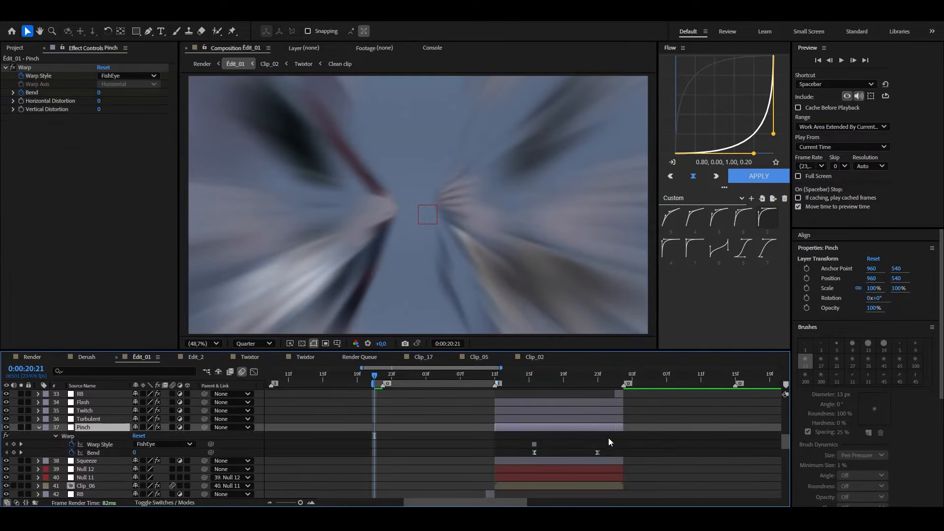
key("u")
scroll(590, 448, "down", 3)
left_click(532, 447)
Duplicate Clip_05's six adjustment layers, RB to Squeeze, and move the copies up the layer stack above Null 14
scroll(521, 437, "up", 1)
left_click(489, 376)
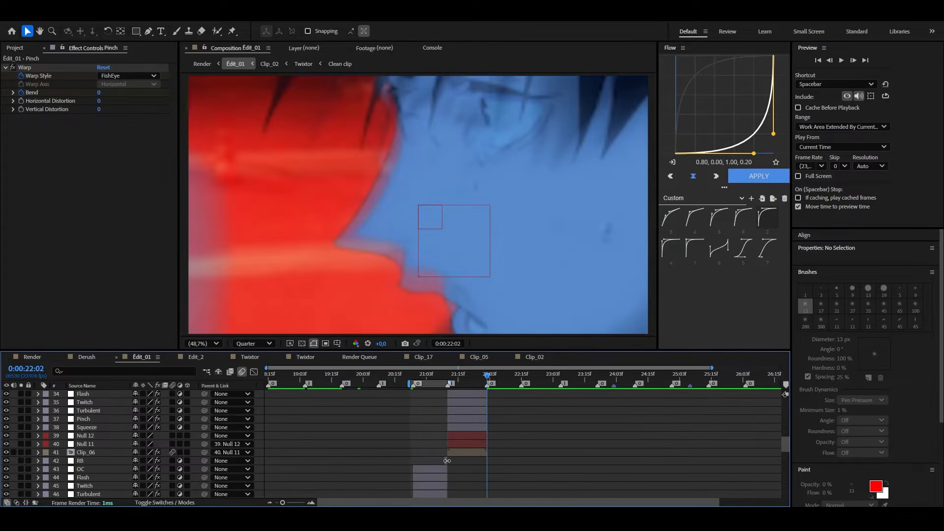
left_click(446, 461)
scroll(447, 457, "down", 3)
left_click(441, 427, "shift")
key("ctrl+d")
key("ctrl+alt+Up")
key("ctrl+alt+Up")
key("ctrl+alt+Up")
key("ctrl+alt+Up")
key("ctrl+alt+Up")
key("ctrl+alt+Up")
key("ctrl+alt+Up")
key("ctrl+alt+Up")
key("ctrl+alt+Up")
key("ctrl+alt+Up")
key("ctrl+alt+Up")
key("ctrl+alt+Up")
Shift the copied adjustment layers in time to span Clip_07, starting at 0:00:22:02
left_click_drag(439, 443, 513, 444)
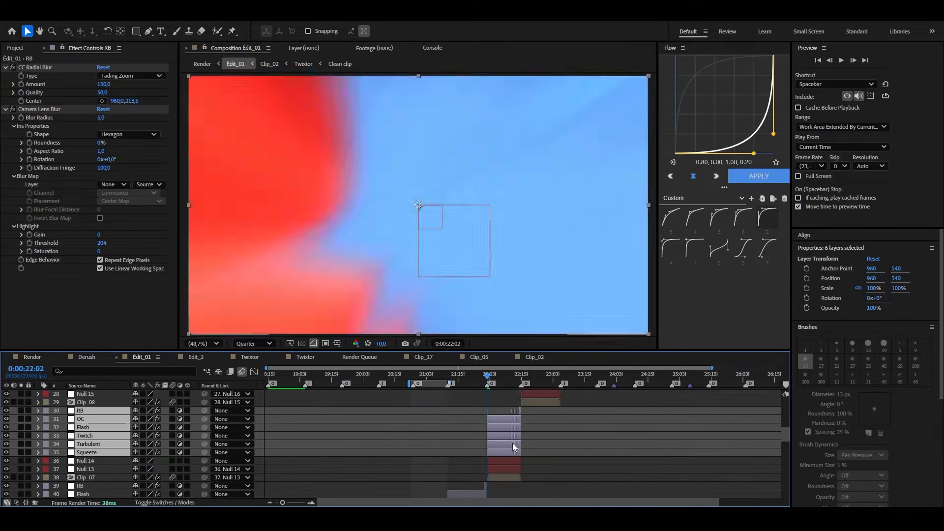
scroll(513, 445, "up", 3)
left_click(553, 425)
left_click(539, 411)
left_click(105, 84)
Reveal the Warp keyframes of Clip_07's Squeeze layer and move the current time to 0:00:22:15
left_click(102, 453)
key("u")
scroll(514, 393, "right", 4)
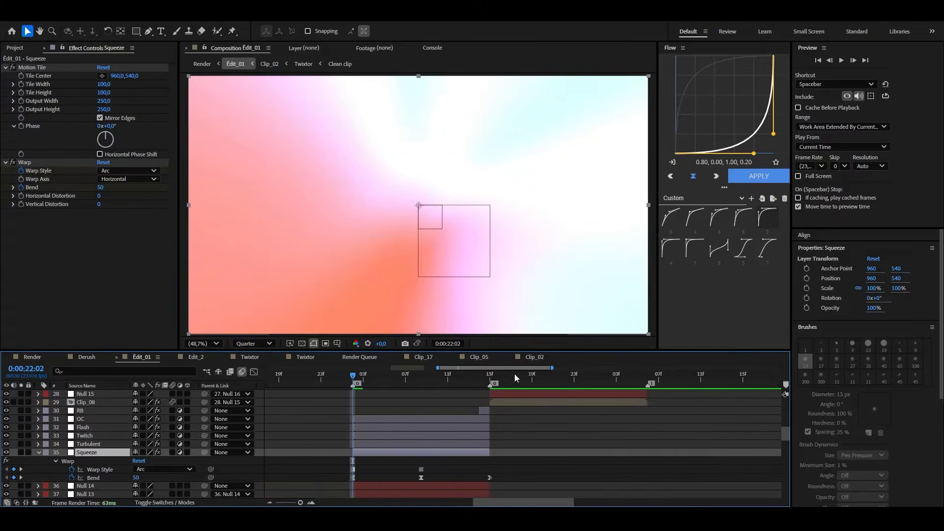
scroll(514, 374, "left", 3)
left_click_drag(492, 376, 531, 375)
left_click(761, 227)
Add a Pinch adjustment layer above Clip_07's Squeeze and keyframe its FishEye Warp Bend to -100 at 0:00:22:14, eased 0.90, 0.00, 1.00, 0.10
key("s")
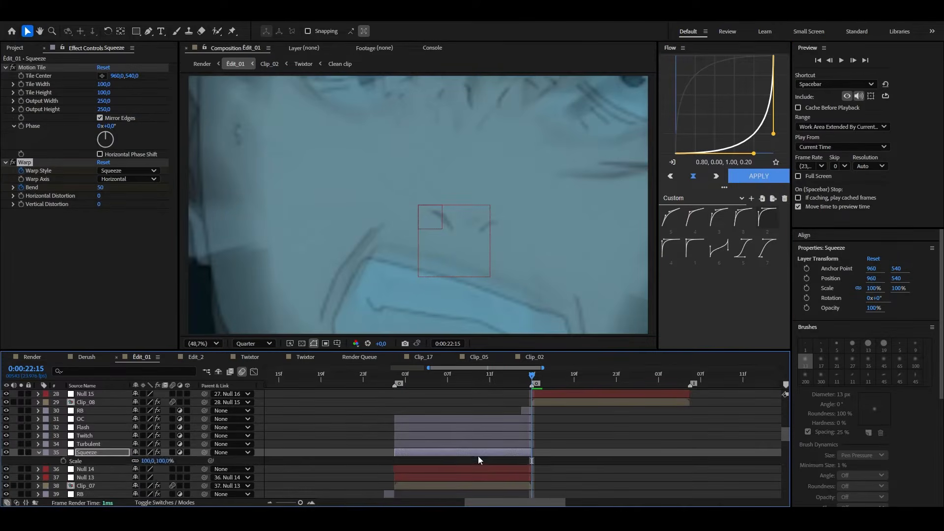
key("ctrl+shift+y")
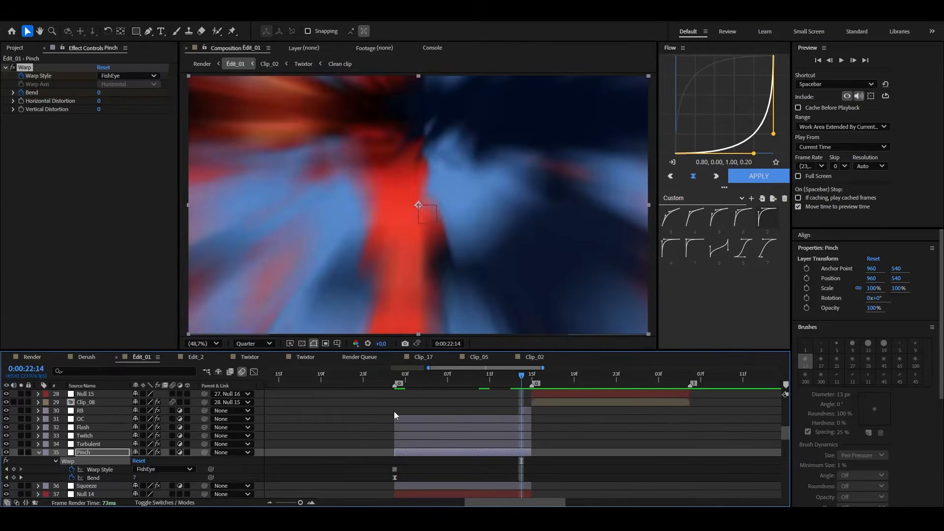
left_click_drag(471, 377, 522, 375)
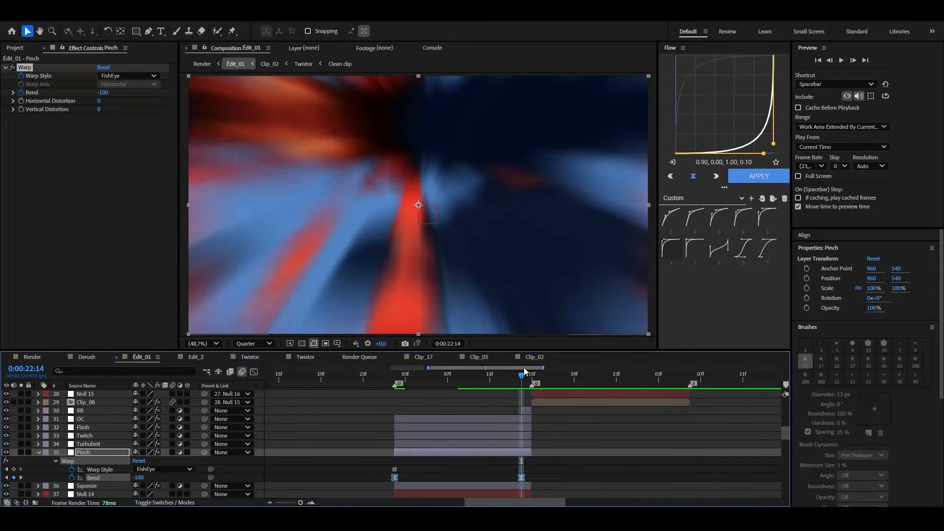
Set the CC Radial Blur on Clip_07's RB layer to Amount -150 with its Center at 960, 540
left_click(531, 410)
type("0")
key("Return")
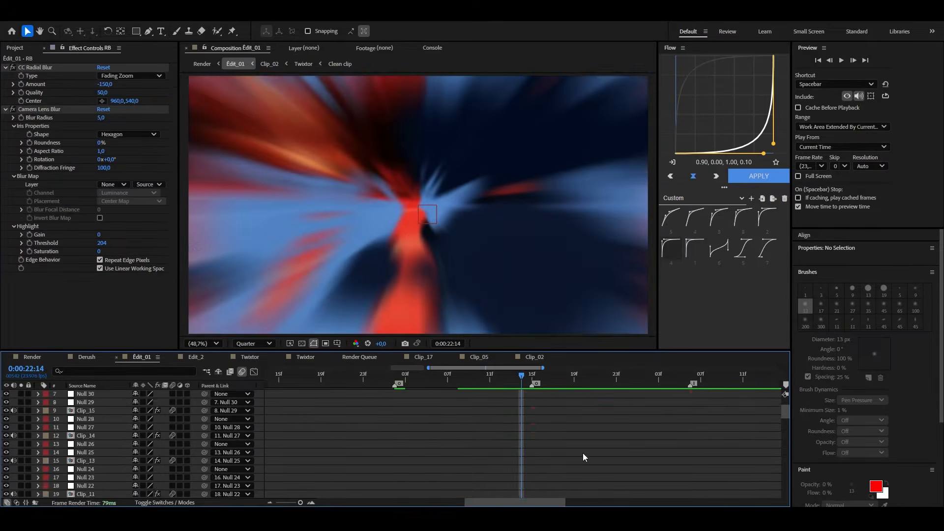
Examine the keyframes of Clip_07's Squeeze adjustment layer at its start, 0:00:22:02
scroll(582, 453, "down", 5)
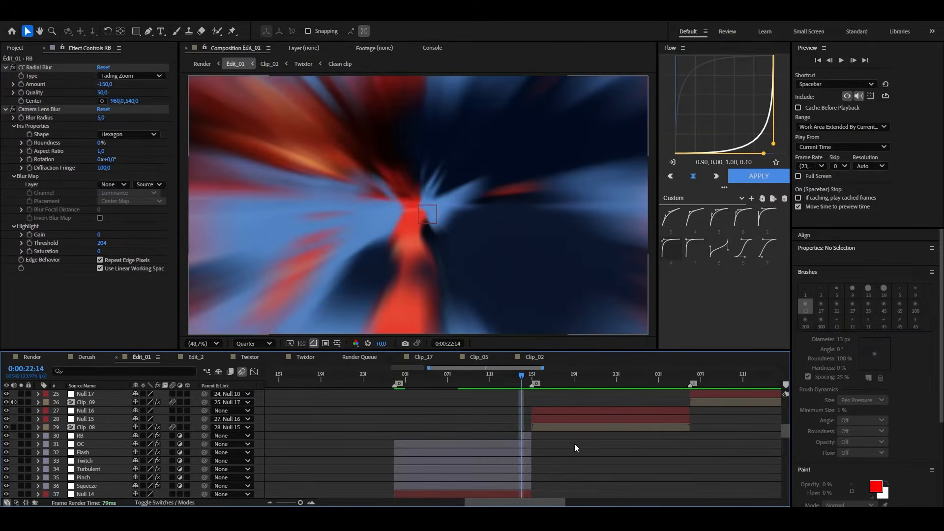
left_click(491, 484)
key("i")
scroll(494, 468, "down", 3)
key("u")
key("u")
scroll(494, 464, "up", 2)
left_click(526, 411, "shift")
Duplicate the RB, OC, Flash, Twitch, Turbulent and Squeeze layers stacked just below Clip_06 and restack the copies above Clip_08's Null 16
scroll(526, 411, "down", 2)
scroll(482, 432, "down", 5)
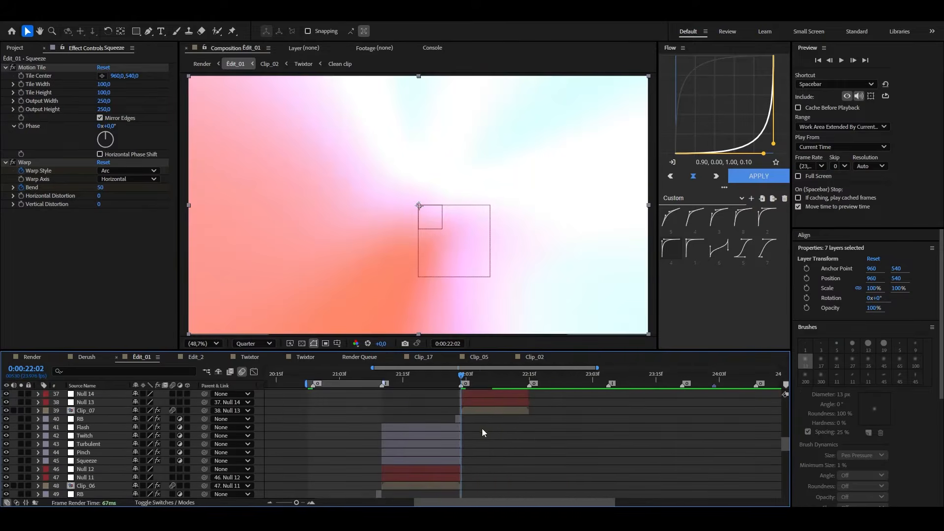
left_click(379, 444)
left_click(379, 484, "shift")
key("ctrl+d")
key("ctrl+alt+Up")
key("ctrl+alt+Up")
key("ctrl+alt+Up")
key("ctrl+alt+Up")
key("ctrl+alt+Up")
key("ctrl+alt+Up")
key("ctrl+alt+Up")
key("ctrl+alt+Up")
key("ctrl+alt+Up")
key("ctrl+alt+Up")
key("ctrl+alt+Up")
key("ctrl+alt+Up")
key("ctrl+alt+Up")
key("ctrl+alt+Up")
key("ctrl+alt+Up")
key("ctrl+alt+Up")
key("ctrl+alt+Up")
key("ctrl+alt+Up")
key("ctrl+alt+Up")
key("ctrl+alt+Up")
Shift the copied layers in time to Clip_08 at 0:00:22:15, fit their ends to the clip and place RB at 0:00:23:05
mouse_move(361, 432)
left_mouse_down()
mouse_move(571, 445)
mouse_move(615, 427)
left_mouse_up()
left_click(587, 376)
scroll(601, 393, "up", 2)
left_click_drag(593, 419, 614, 419)
left_click_drag(589, 393, 617, 393)
key("Page_Down")
key("Page_Down")
key("Page_Down")
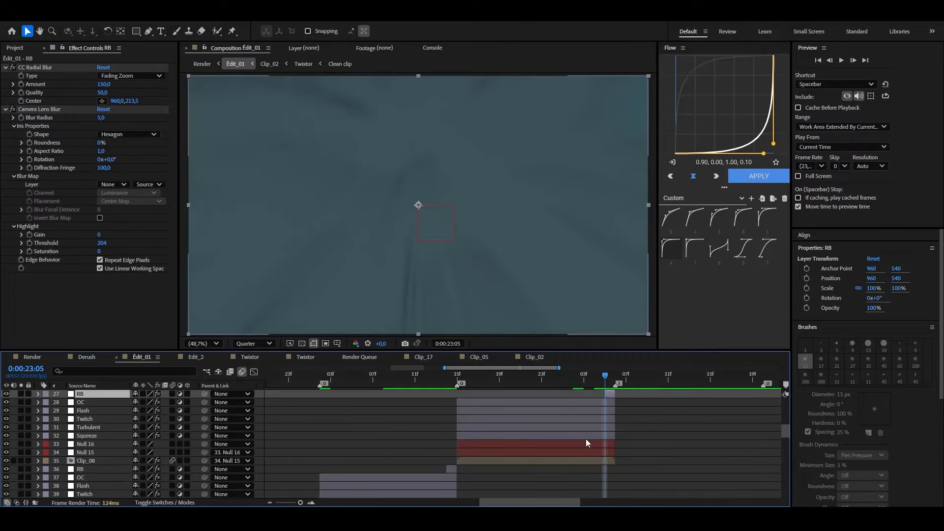
Check the keyframes of Clip_08's Twitch layer while moving the current time to 0:00:22:20
left_click(545, 394)
left_click(569, 419)
key("y")
key("u")
mouse_move(494, 375)
left_mouse_down()
mouse_move(482, 376)
mouse_move(509, 375)
left_mouse_up()
key("u")
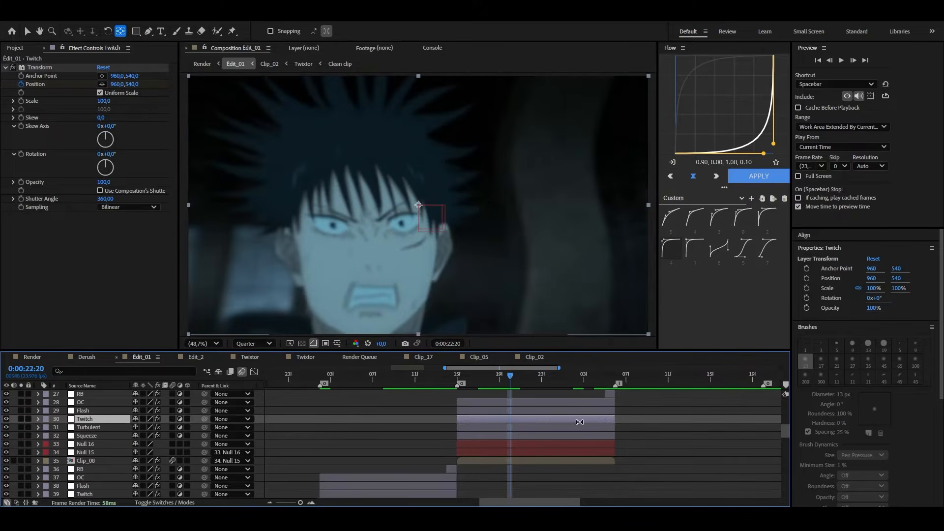
Copy Clip_06's RB, Flash, Twitch, Turbulent, Pinch and Squeeze layers above Clip_09's Null 18, starting with the clip
scroll(544, 416, "down", 2)
scroll(511, 433, "right", 2)
scroll(459, 441, "down", 6)
left_click_drag(368, 401, 350, 447)
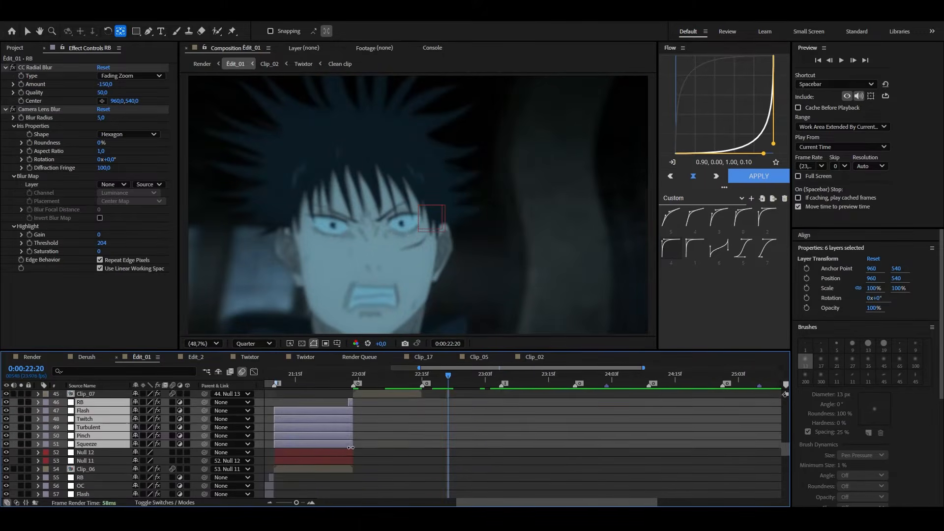
scroll(443, 447, "up", 7)
key("v")
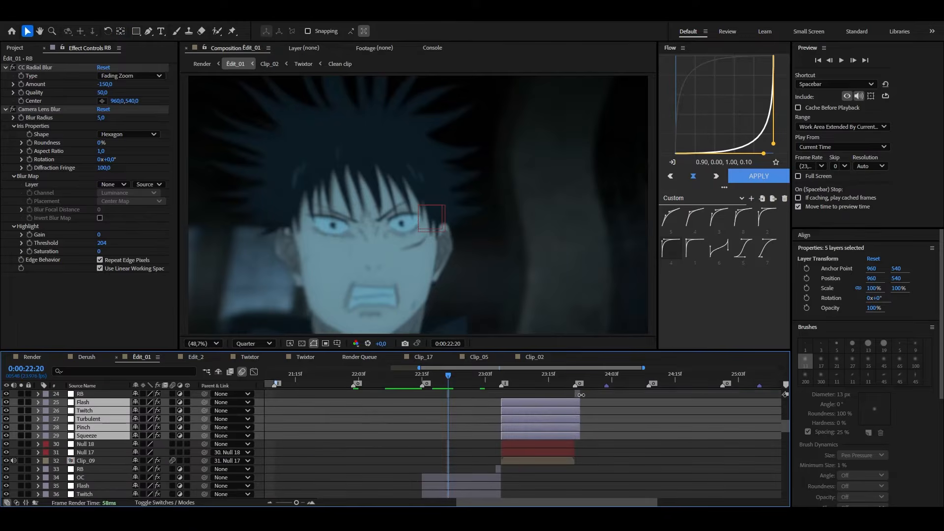
Trim the copied effect layers to Clip_09's end and shift RB to the clip's last frame
left_click_drag(577, 428, 566, 412)
left_click_drag(571, 394, 561, 394)
left_click(561, 421)
left_click(562, 427)
Examine the Warp keyframes of Clip_09's Squeeze layer at 0:00:23:07 and inspect its RB layer's effects
key("u")
left_click_drag(575, 439, 422, 456)
key("u")
left_click(85, 435)
key("u")
left_click(427, 378)
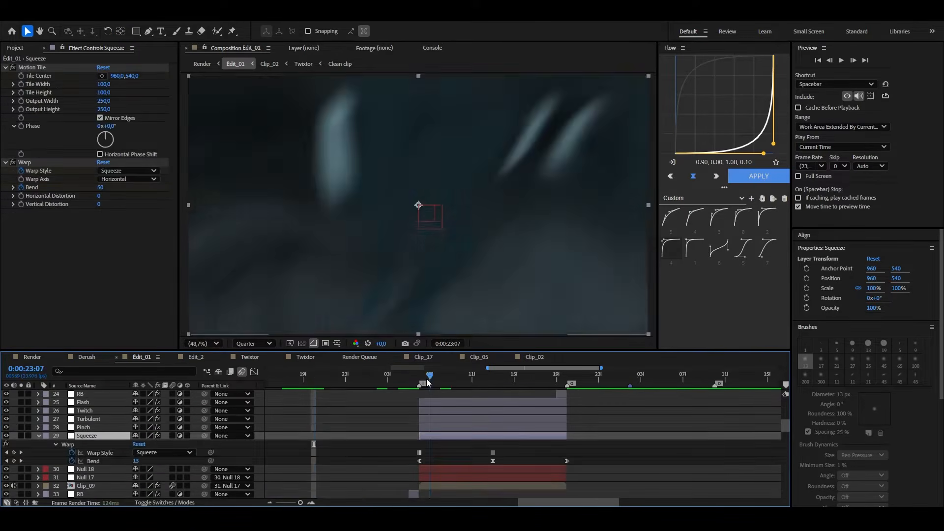
key("u")
left_click(525, 401)
left_click(561, 394)
Duplicate Clip_07's seven adjustment layers from RB to Squeeze and restack the copies above Clip_10's Null 20
scroll(577, 416, "down", 2)
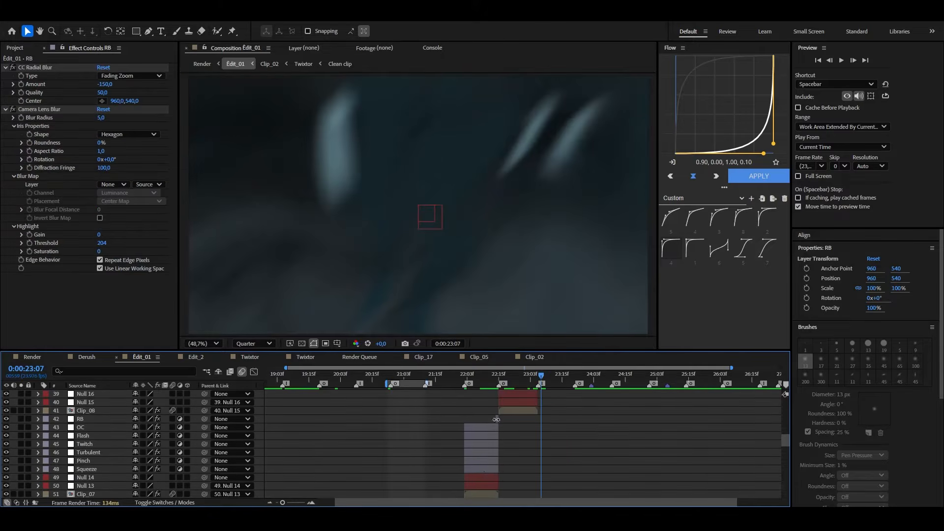
left_click(497, 420)
left_click(485, 469, "shift")
key("ctrl+d")
key("ctrl+alt+Up")
key("ctrl+alt+Up")
key("ctrl+alt+Up")
key("ctrl+alt+Up")
key("ctrl+alt+Up")
key("ctrl+alt+Up")
key("ctrl+alt+Up")
key("ctrl+alt+Up")
key("ctrl+alt+Up")
key("ctrl+alt+Up")
key("ctrl+alt+Up")
key("ctrl+alt+Up")
key("ctrl+alt+Up")
key("ctrl+alt+Up")
key("ctrl+alt+Up")
key("ctrl+alt+Up")
key("ctrl+alt+Up")
key("ctrl+alt+Up")
key("ctrl+alt+Up")
key("ctrl+alt+Up")
Shift the copied layers in time to Clip_10, extend them to the clip's end and place RB at 0:00:24:09
left_click_drag(485, 445, 597, 445)
scroll(608, 418, "up", 2)
left_click(597, 384)
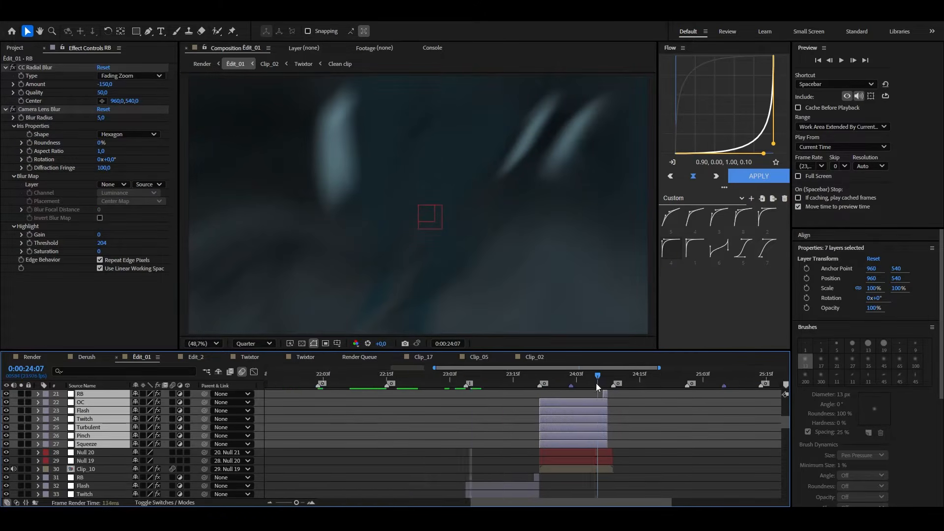
left_click_drag(596, 387, 603, 386)
scroll(612, 418, "up", 2)
left_click(81, 394, "ctrl")
left_click_drag(625, 443, 614, 443)
left_click_drag(603, 436, 614, 419)
left_click_drag(598, 394, 540, 388)
Reveal the keyframes of Clip_10's Squeeze and Pinch layers and retime Pinch's end keyframes to 0:00:24:09
left_click(589, 444)
key("i")
key("u")
key("u")
left_click(550, 436)
key("u")
left_click(604, 384)
mouse_move(608, 448)
left_mouse_down()
mouse_move(459, 464)
mouse_move(603, 460)
left_mouse_up()
key("u")
left_click(605, 428)
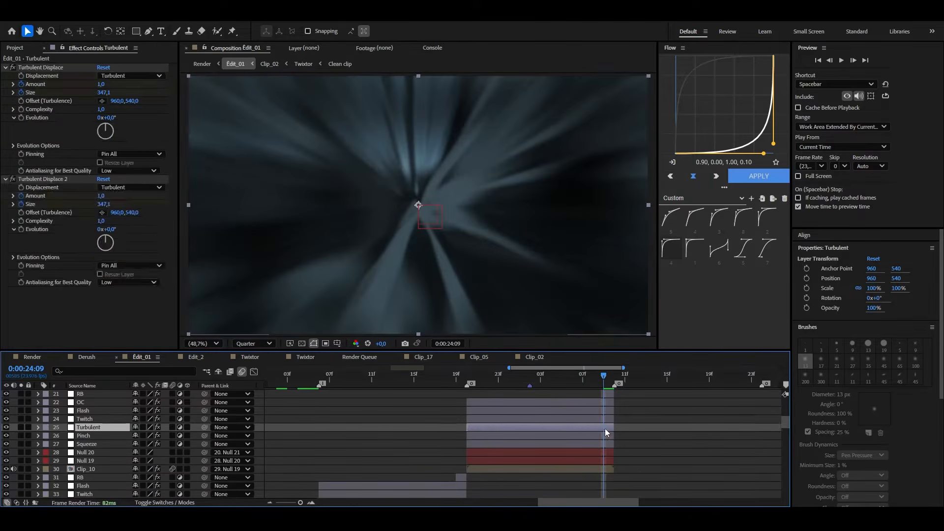
left_click(606, 410)
left_click(608, 394)
left_click(668, 425)
Move Null 21 down the layer stack, below Clip_10's adjustment layers and directly above Null 20
scroll(668, 425, "down", 2)
left_click_drag(668, 425, 576, 454)
left_click(552, 463)
scroll(553, 463, "down", 2)
key("ctrl+alt+Down")
key("ctrl+alt+Down")
key("ctrl+alt+Down")
key("ctrl+alt+Down")
key("ctrl+alt+Down")
key("ctrl+alt+Down")
key("ctrl+alt+Down")
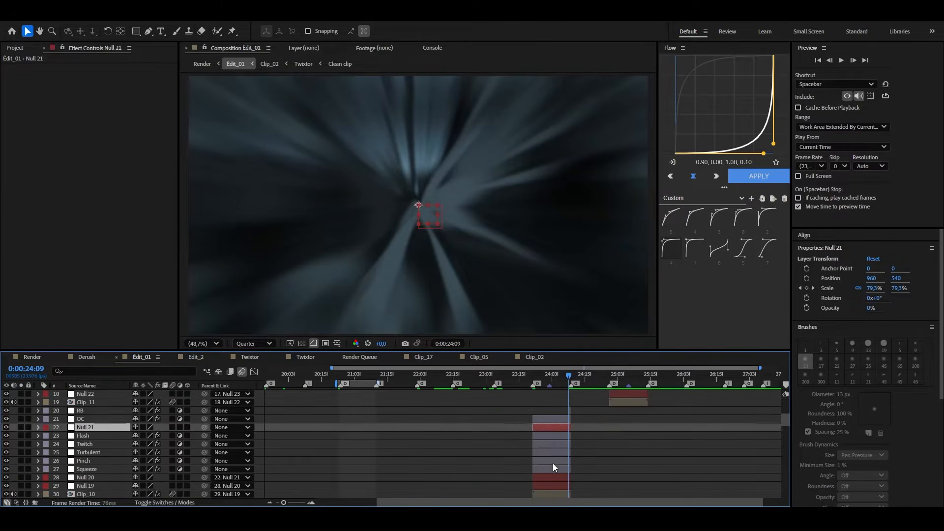
Duplicate Clip_10's seven adjustment layers from RB to Squeeze and restack the copies above Null 24
scroll(553, 463, "up", 1)
left_click(569, 435)
left_click(556, 485, "shift")
key("ctrl+d")
key("ctrl+alt+Up")
key("ctrl+alt+Up")
key("ctrl+alt+Up")
key("ctrl+alt+Up")
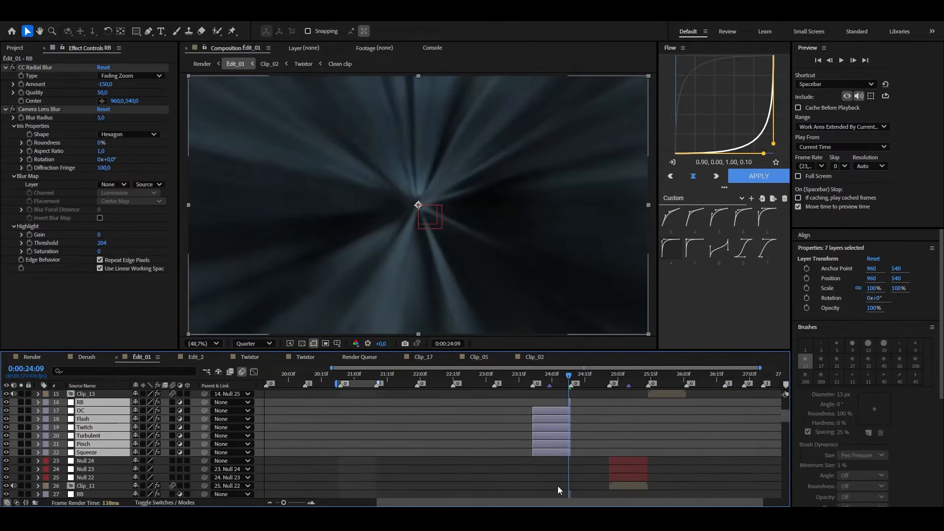
Move the seven copied adjustment layers in time to Clip_13, starting at 0:00:25:14, and restack them directly above Null 26
left_click_drag(556, 448, 668, 458)
scroll(632, 448, "up", 2)
left_click(649, 377)
key("ctrl+alt+Up")
key("ctrl+alt+Up")
key("ctrl+alt+Up")
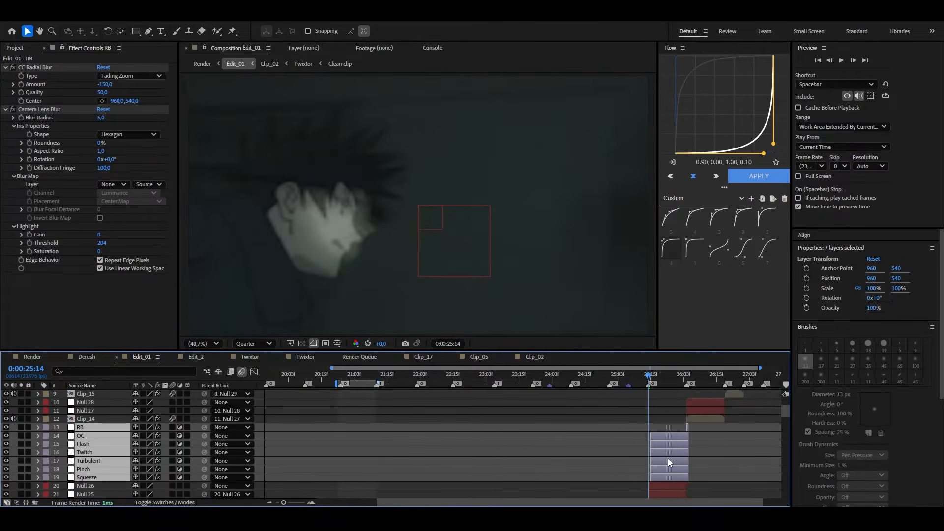
Duplicate the six adjustment layers RB, OC, Flash, Twitch, Turbulent and Squeeze found below Clip_09 and raise the copies directly above Null 28
left_click(689, 376)
scroll(578, 426, "down", 6)
left_click(484, 486, "shift")
key("ctrl+d")
key("ctrl+alt+Up")
key("ctrl+alt+Up")
key("ctrl+alt+Up")
key("ctrl+alt+Up")
key("ctrl+alt+Up")
key("ctrl+alt+Up")
key("ctrl+alt+Up")
key("ctrl+alt+Up")
key("ctrl+alt+Up")
key("ctrl+alt+Up")
key("ctrl+alt+Up")
key("ctrl+alt+Up")
key("ctrl+alt+Up")
key("ctrl+alt+Up")
key("ctrl+alt+Up")
key("ctrl+alt+Up")
key("ctrl+alt+Up")
key("ctrl+alt+Up")
key("ctrl+alt+Up")
key("ctrl+alt+Up")
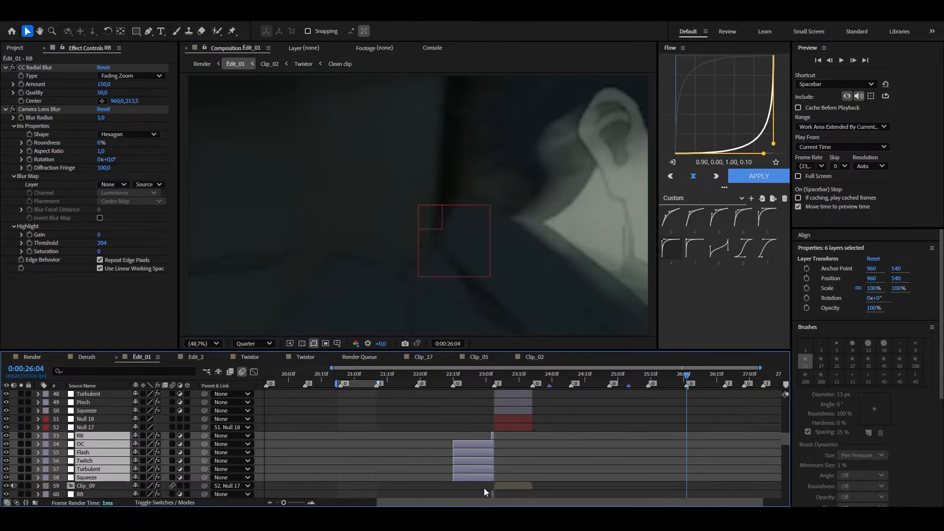
key("ctrl+alt+Down")
Shift the copied layers in time to Clip_14, starting at 0:00:26:04, and align RB with the clip's end at 0:00:26:18
scroll(721, 423, "up", 2)
left_click_drag(481, 435, 691, 428)
left_click(96, 428, "ctrl")
scroll(703, 444, "up", 2)
left_click_drag(696, 403, 686, 403)
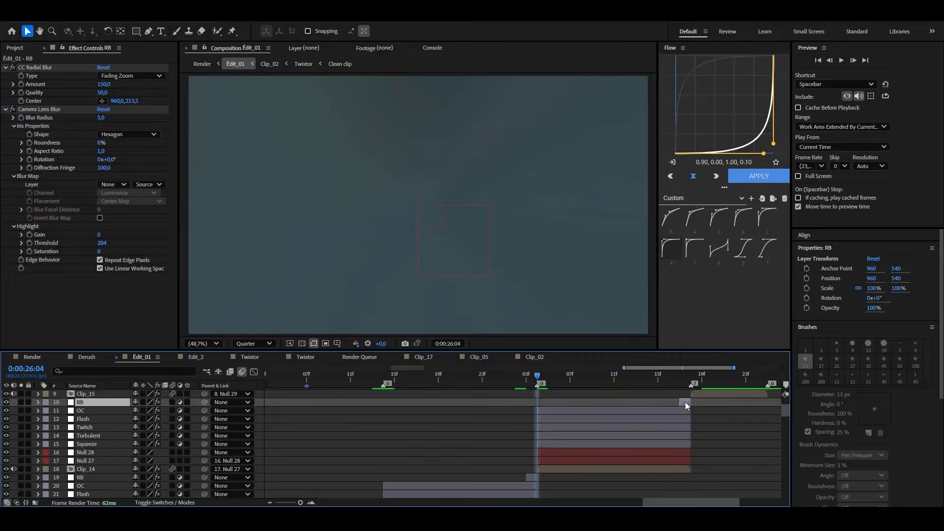
key("k")
key("minus")
Duplicate Clip_09's six adjustment layers from RB to Squeeze, restack the copies above Null 30 and move them to Clip_15's start at 0:00:26:18
scroll(698, 423, "up", 1)
scroll(609, 448, "down", 3)
scroll(476, 450, "down", 9)
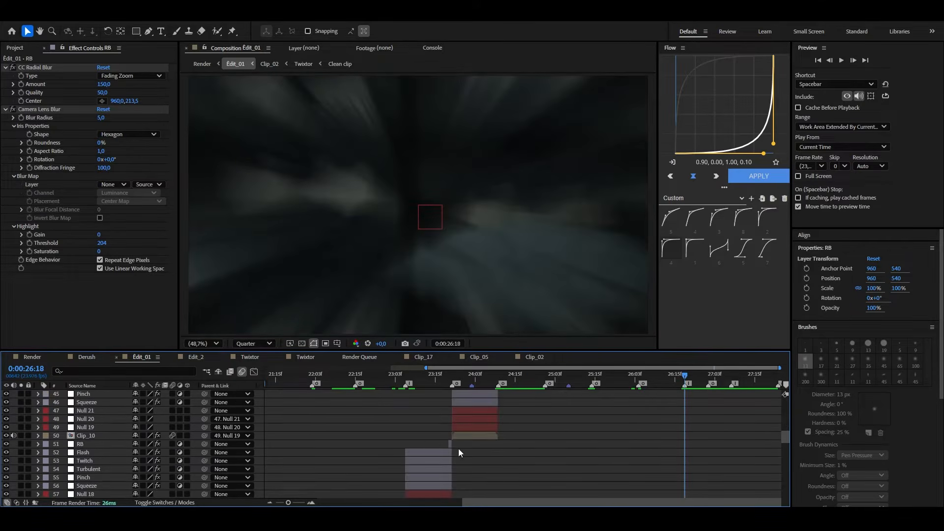
left_click_drag(458, 448, 430, 486)
key("ctrl+d")
key("ctrl+alt+Up")
key("ctrl+alt+Up")
key("ctrl+alt+Up")
key("ctrl+alt+Up")
key("ctrl+alt+Up")
key("ctrl+alt+Up")
key("ctrl+alt+Up")
key("ctrl+alt+Up")
key("ctrl+alt+Up")
key("ctrl+alt+Up")
left_click_drag(460, 443, 713, 416)
key("equal")
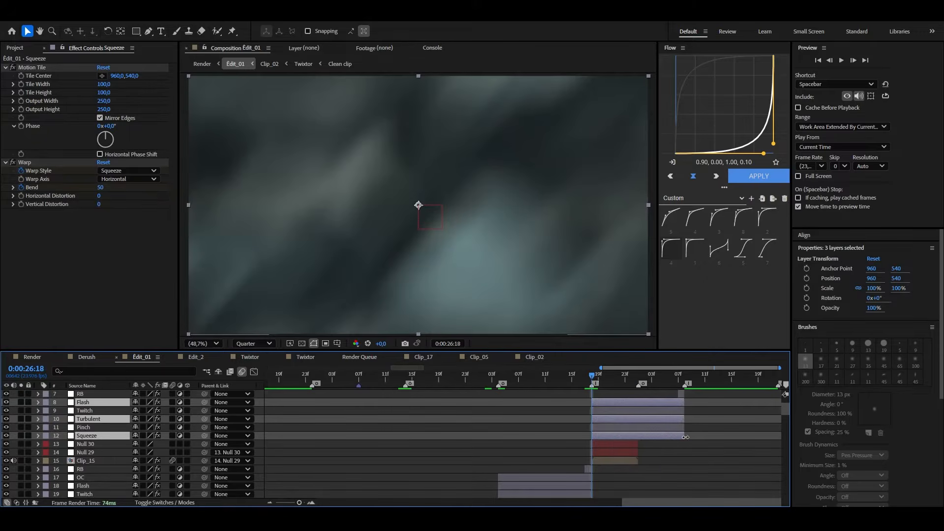
Shorten the copied adjustment layers to Clip_15's end, check the Pinch and Twitch keyframes and move RB back to 0:00:27:00
left_click(664, 429)
left_click_drag(539, 427, 591, 428)
key("u")
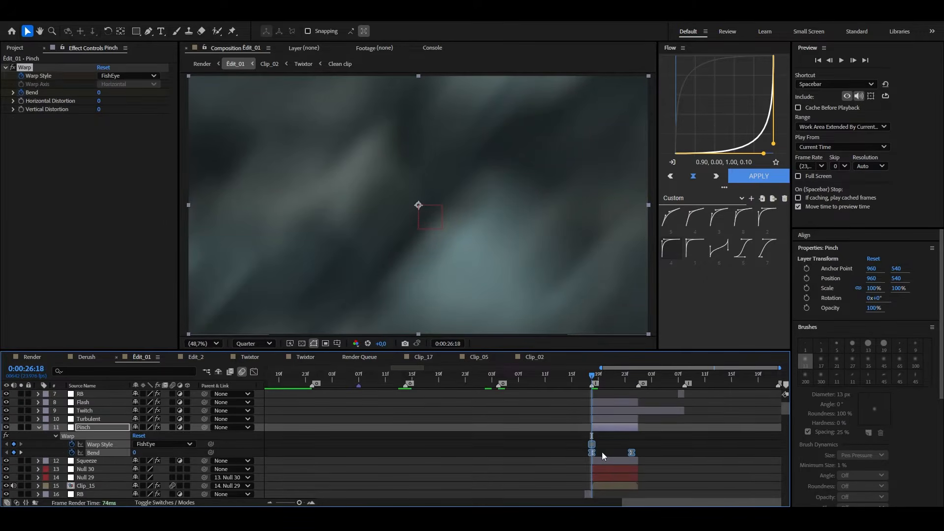
left_click(672, 410)
key("u")
left_click_drag(680, 394, 634, 394)
left_click(632, 379)
left_click(652, 452)
key("u")
scroll(651, 452, "down", 1)
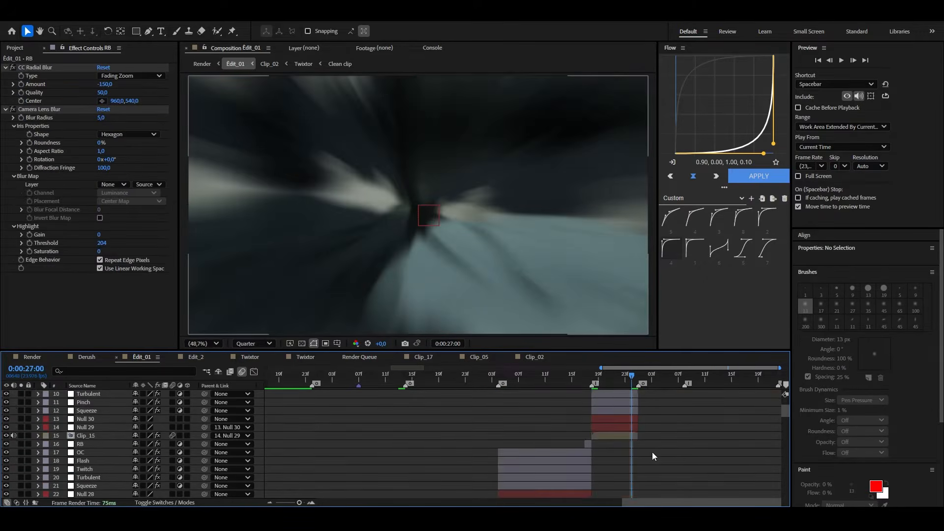
Duplicate Clip_15's adjustment layers from RB to Squeeze, restack the copies above Null 32 and shift them to Clip_16's start at 0:00:27:01
scroll(652, 452, "up", 3)
left_click_drag(652, 443, 624, 484)
key("ctrl+d")
key("ctrl+alt+Up")
key("ctrl+alt+Up")
key("ctrl+alt+Up")
key("alt+Page_Down")
key("alt+Page_Down")
key("alt+Page_Down")
key("alt+Page_Down")
key("alt+Page_Down")
key("alt+Page_Down")
key("alt+Page_Down")
left_click(737, 438)
left_click(681, 418)
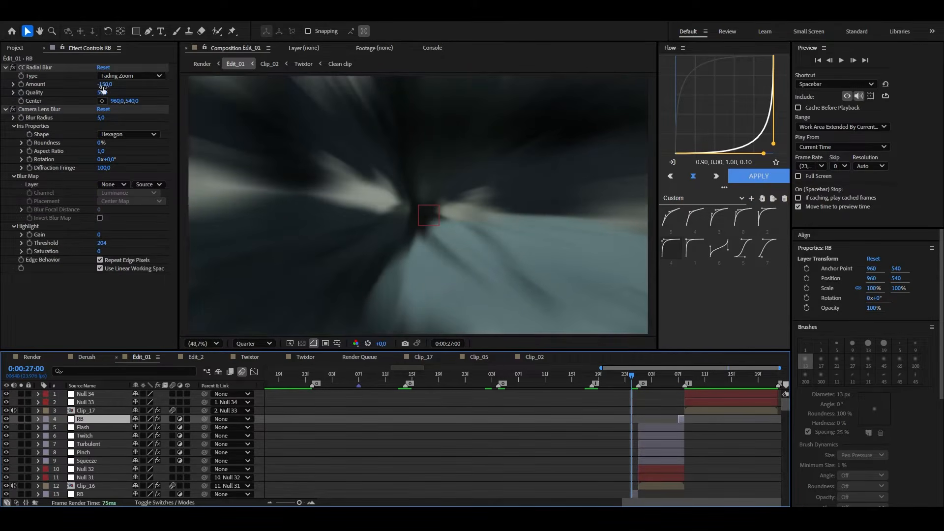
Add an adjustment layer named OC below Clip_16's RB, with reversed Optics Compensation keyframed at a field of view of 150 at 0:00:27:01
left_click(667, 427)
key("ctrl+d")
key("Return")
type("OC")
key("Return")
key("i")
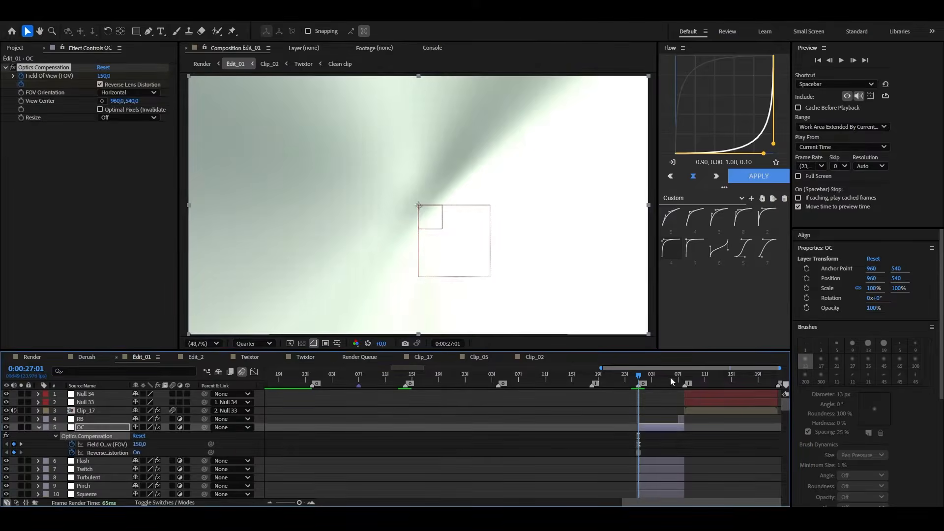
Keyframe OC's field of view to 0 at 0:00:27:08 and ease it with the 0.20, 0.60, 0.40, 0.80 curve
left_click(684, 375)
left_click(101, 445)
left_click(670, 217)
left_click(663, 451)
key("u")
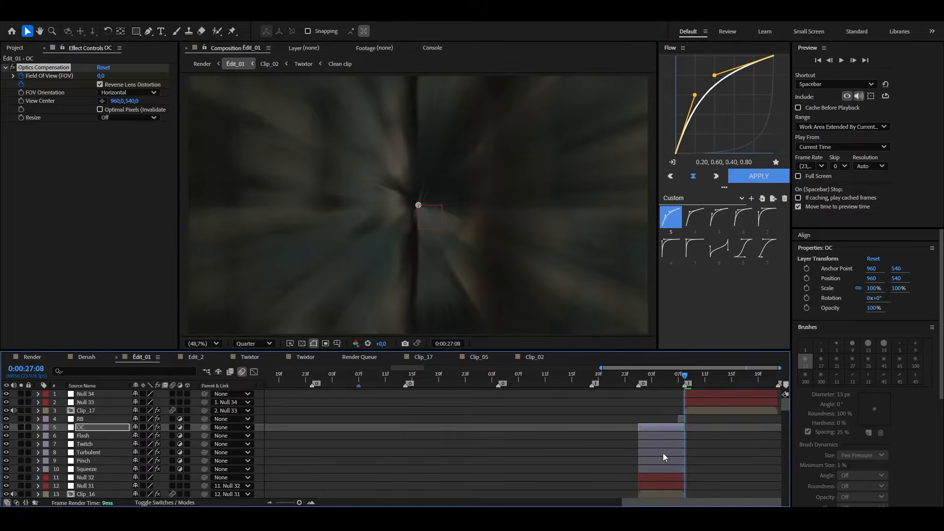
Reveal the keyframes of Clip_16's Squeeze layer and set its Warp Style to Arc at 0:00:27:01
left_click(662, 469)
key("u")
key("i")
scroll(660, 471, "down", 1)
left_click(157, 462)
left_click(153, 310)
left_click(158, 462)
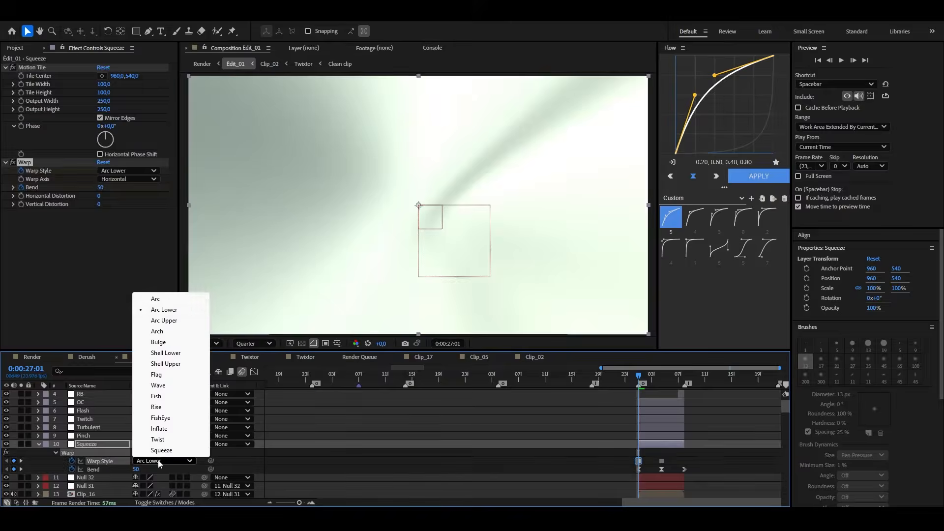
left_click(174, 300)
Set Squeeze's Bend to -50 at 0:00:27:08 and ease it with the 0.80, 0.00, 1.00, 0.20 curve
key("Page_Down")
key("Page_Down")
key("Page_Down")
key("Page_Down")
key("Page_Down")
key("Page_Down")
key("Page_Down")
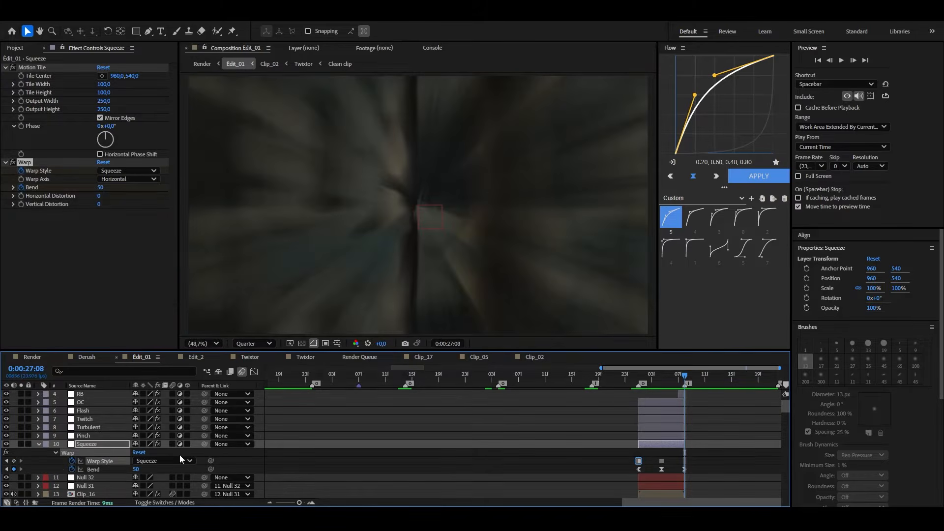
left_click(715, 445)
key("u")
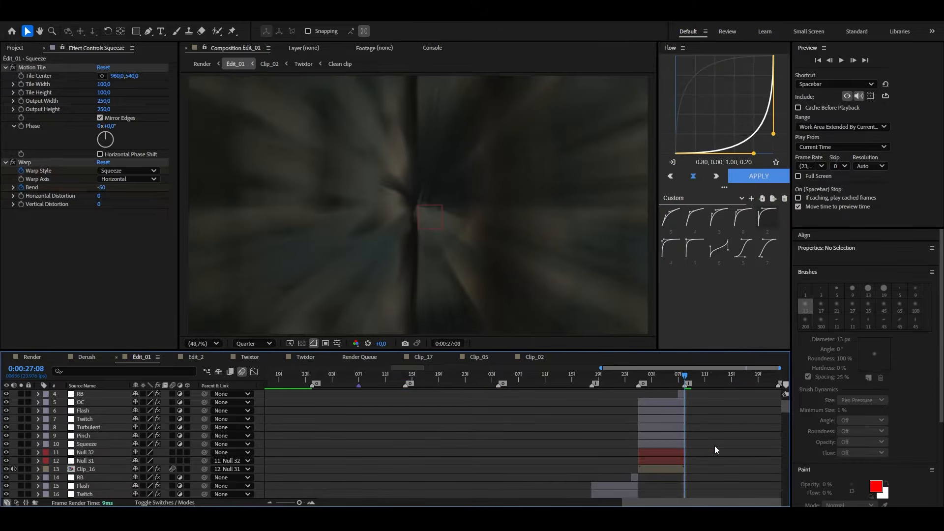
Duplicate Clip_09's adjustment layers from RB to Squeeze, restack the copies above Null 34 and move them to Clip_17's start at 0:00:27:08
scroll(664, 443, "up", 2)
scroll(687, 430, "down", 4)
scroll(559, 426, "down", 20)
scroll(559, 426, "up", 2)
left_click(552, 394)
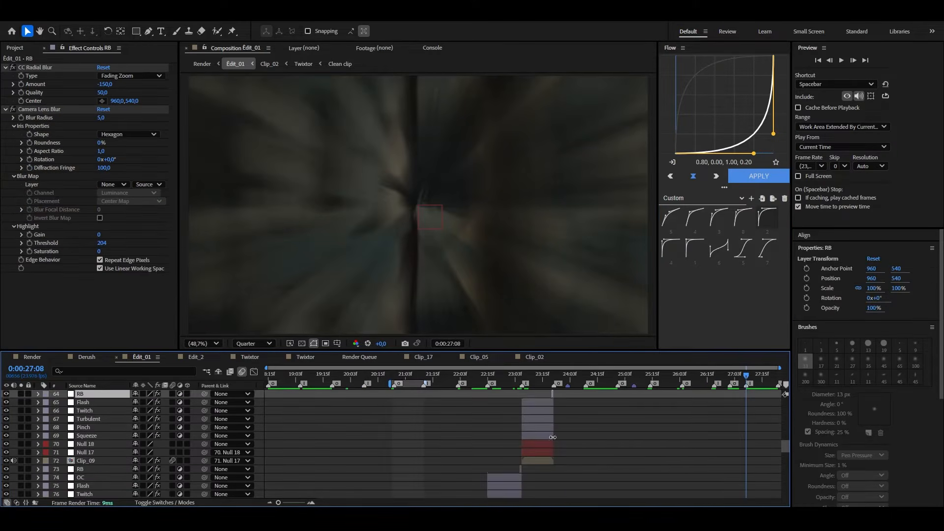
left_click(552, 434, "shift")
key("ctrl+d")
key("ctrl+alt+Up")
left_click_drag(545, 433, 769, 437)
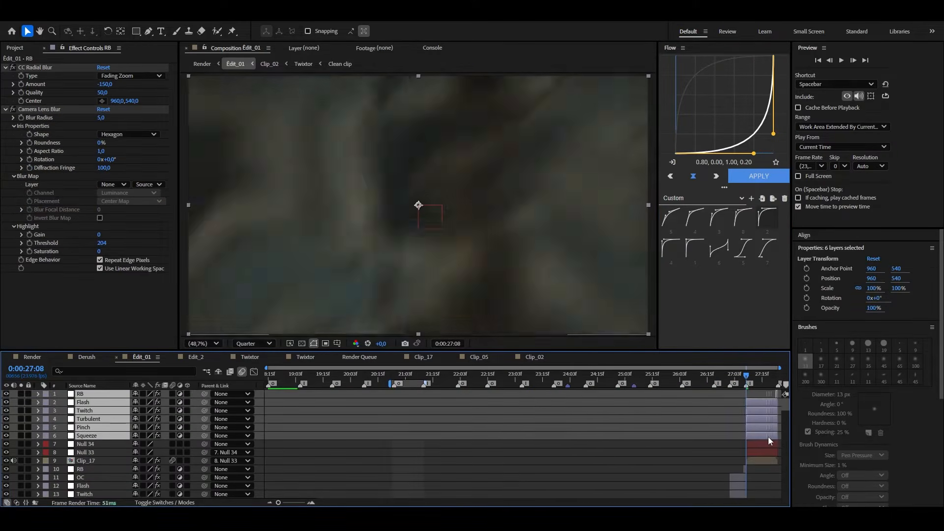
Save the project and open the Edit_2 composition from the Render composition
left_click(721, 442)
scroll(721, 442, "up", 2)
left_click(770, 376)
scroll(737, 418, "down", 3)
key("ctrl+s")
left_click(32, 357)
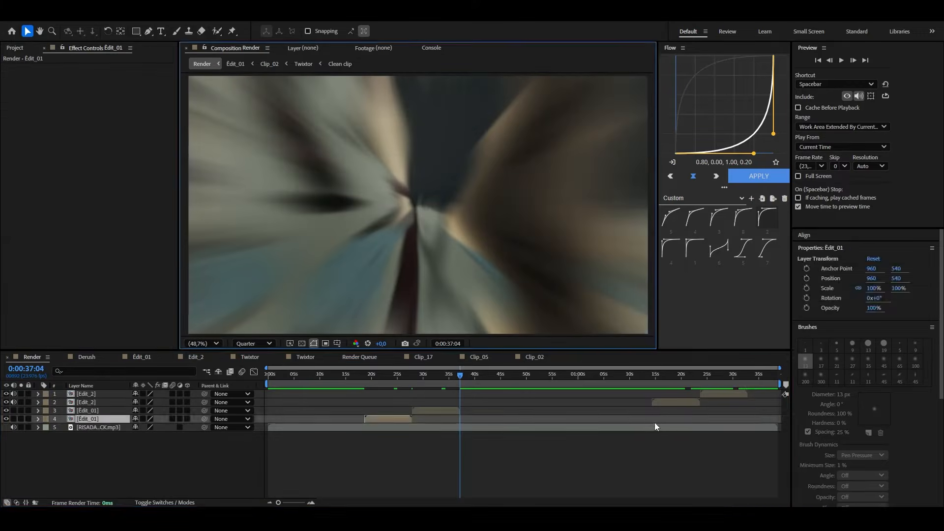
left_click(653, 423)
double_click(665, 401)
scroll(287, 404, "up", 3)
scroll(311, 489, "down", 2)
Add two null objects spanning Clip_01 in Edit_2 and parent the lower null to the upper one
left_click(311, 492)
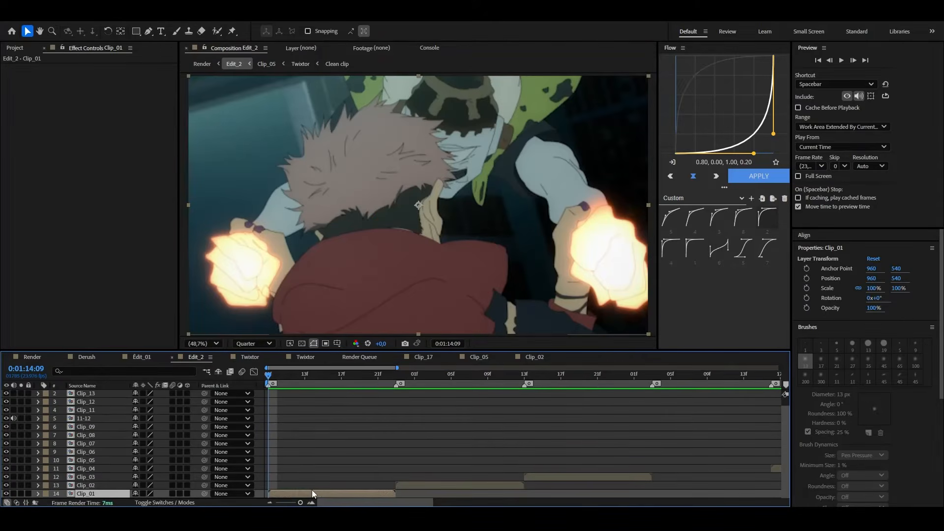
key("ctrl+alt+shift+y")
key("u")
key("alt+Right")
key("ctrl+Down")
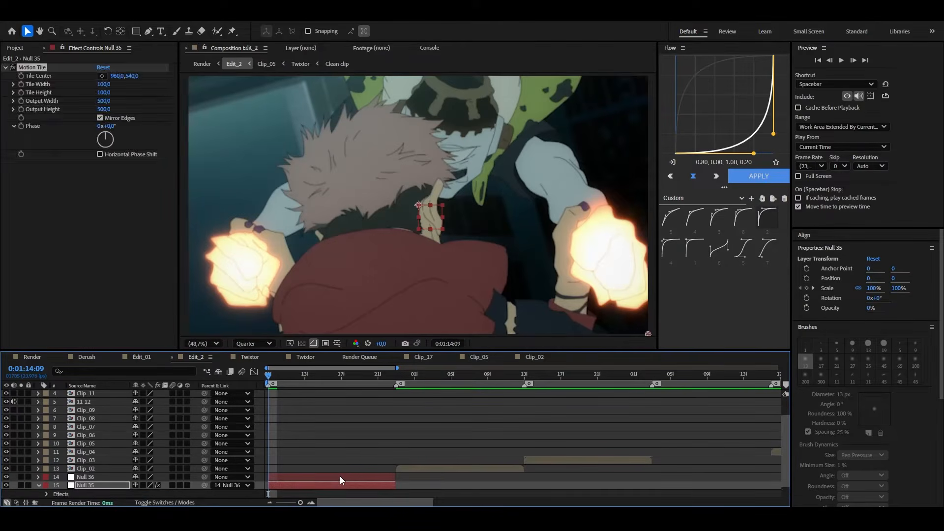
Set Null 35's scale keyframe at Clip_01's start, 0:01:14:09, to 300%
key("ctrl+Up")
left_click(164, 493)
type("300")
key("Return")
Keyframe Null 36's scale at 100% at 0:01:14:13 and at 0% at 0:01:14:23
key("ctrl+Up")
left_click(305, 378)
key("alt+shift+s")
key("o")
key("Page_Down")
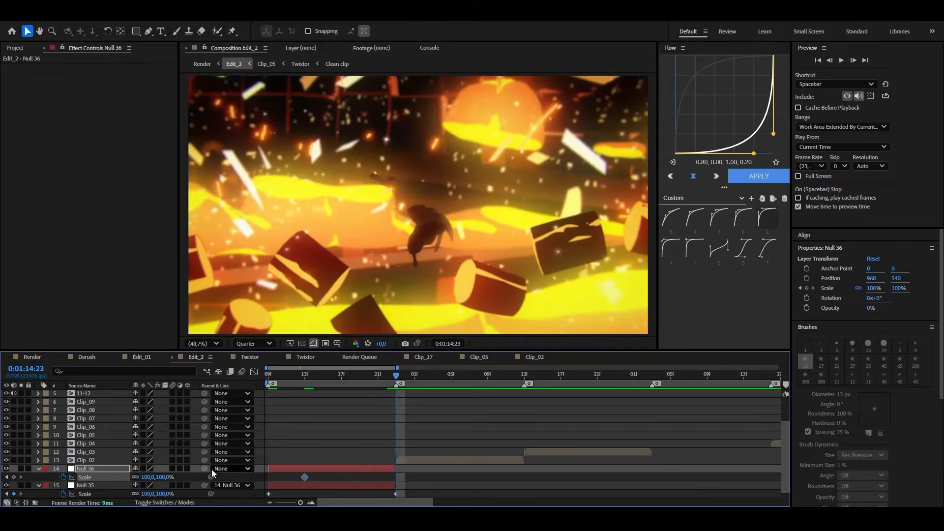
left_click(160, 477)
type("0")
key("Return")
Ease Null 36's scale keyframes with the 0.90, 0.00, 1.00, 0.10 curve and Null 35's with the 0.00, 0.90, 0.10, 1.00 curve
right_click(723, 123)
left_click(749, 165)
left_click(743, 230)
left_click(757, 176)
scroll(412, 487, "down", 1)
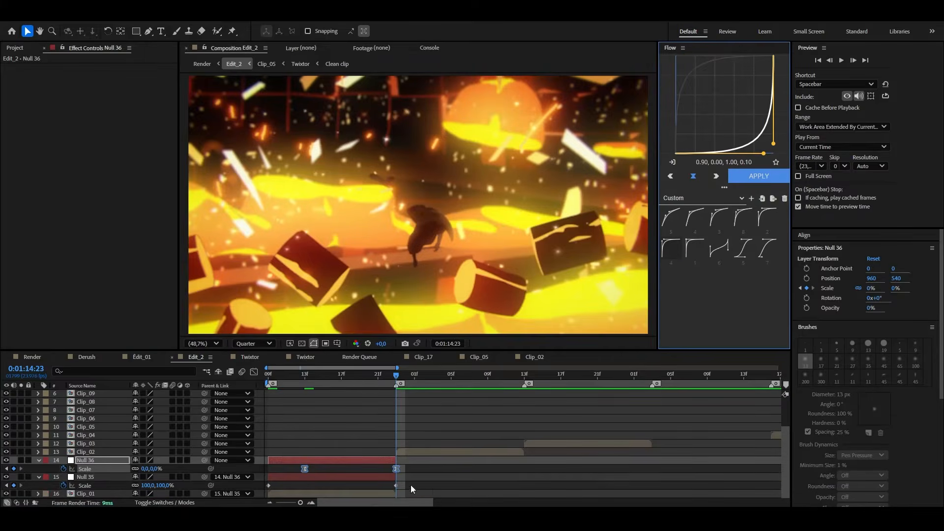
left_click_drag(412, 489, 225, 486)
left_click(671, 248)
right_click(728, 122)
Give Clip_01's Motion Tile an output width and height of 500 with mirrored edges, and paste the effect onto Clip_02 through Clip_14
left_click(106, 493)
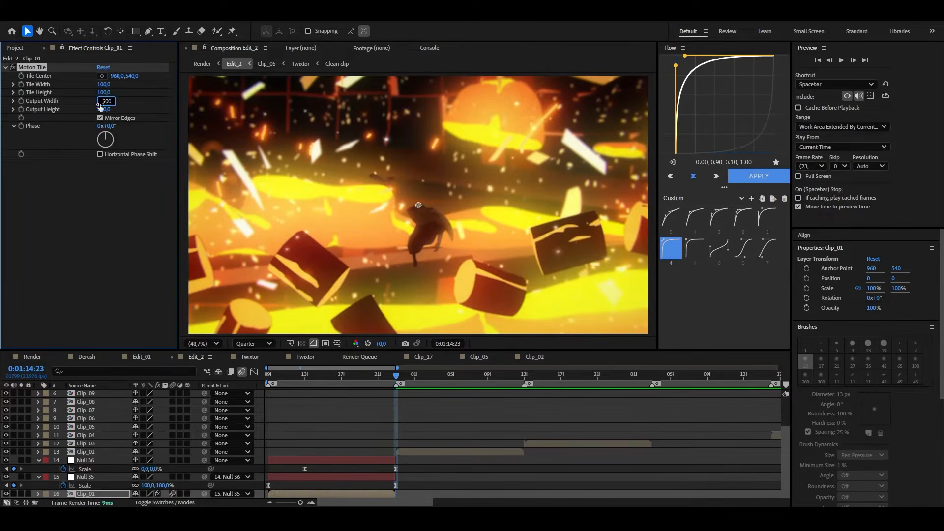
key("ctrl+c")
left_click(471, 453)
key("semicolon")
scroll(473, 455, "up", 3)
left_click(755, 394, "shift")
key("ctrl+v")
left_click(392, 414)
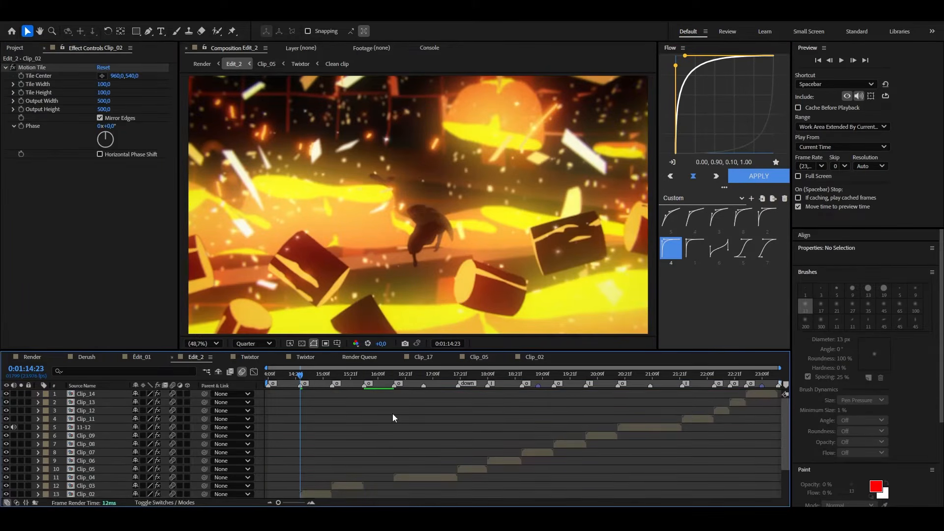
In Edit_01, copy Clip_17's RB, Flash, Twitch, Turbulent, Pinch and Squeeze adjustment layers
mouse_move(301, 377)
left_mouse_down()
mouse_move(266, 384)
mouse_move(318, 380)
left_mouse_up()
left_click(205, 64)
double_click(393, 418)
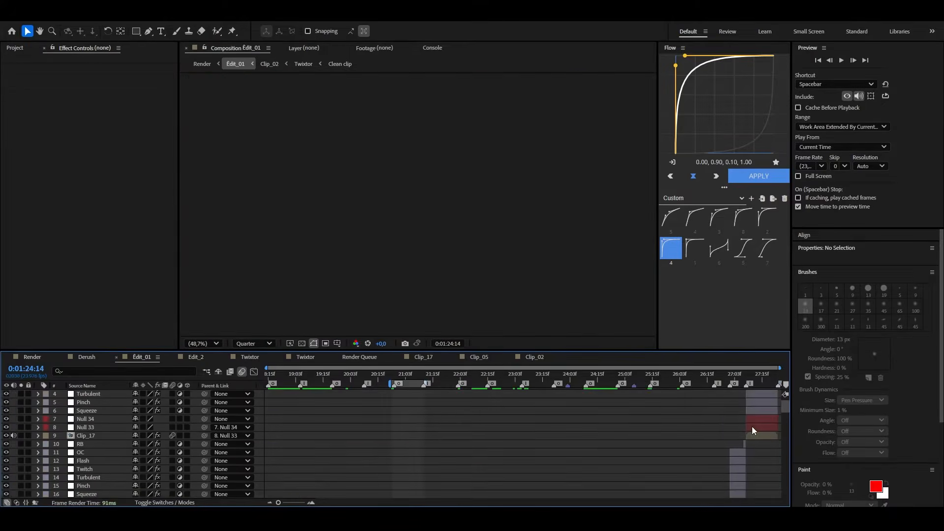
scroll(755, 426, "up", 1)
left_click(761, 428)
left_click(762, 435)
left_click(777, 394, "shift")
Paste the copied adjustment layers above Clip_06 in Edit_2, starting at 0:01:18:09
left_click(202, 65)
double_click(678, 403)
scroll(469, 398, "down", 3)
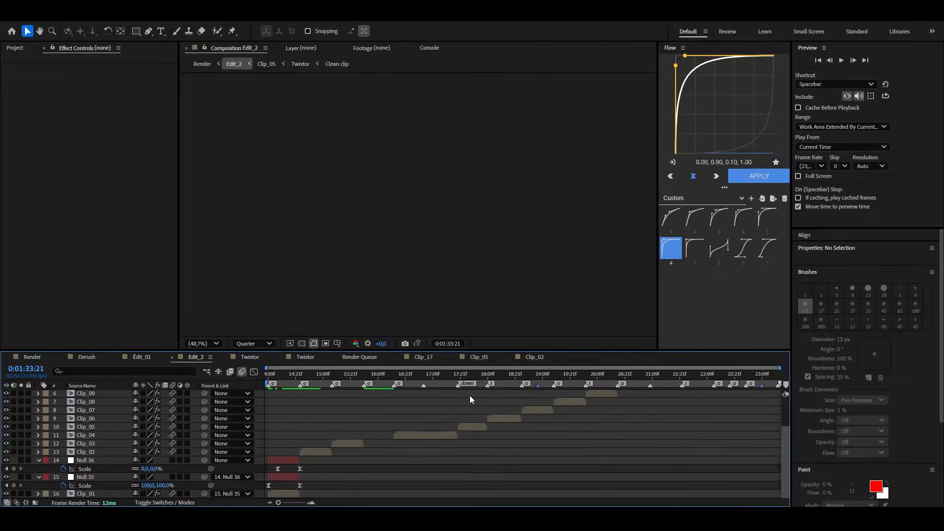
left_click(488, 376)
left_click(495, 418)
key("ctrl+v")
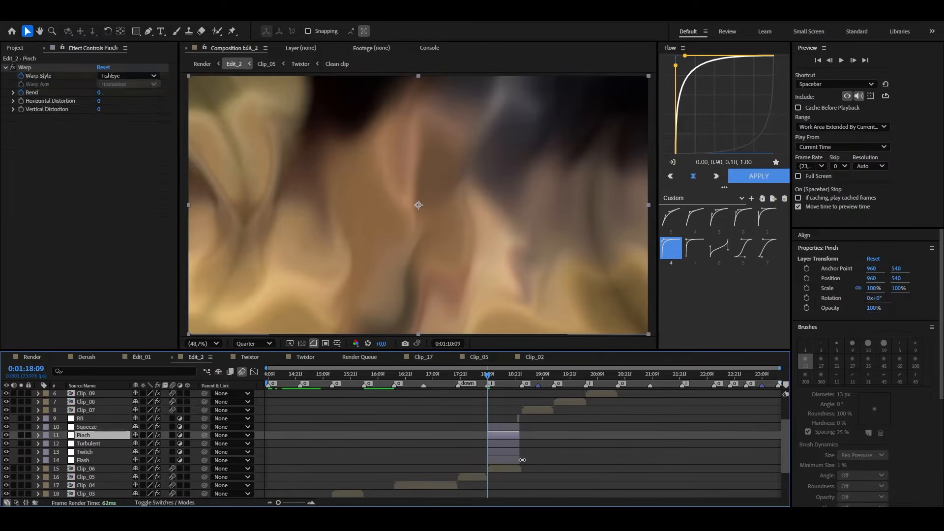
Reorder the adjustment layers above Clip_06 from top to bottom as RB, Flash, Twitch, Turbulent, Pinch, Squeeze
left_click(522, 460)
key("ctrl+alt+Up")
key("ctrl+alt+Up")
key("ctrl+alt+Up")
left_click(522, 460)
key("ctrl+alt+Up")
key("ctrl+alt+Up")
key("ctrl+Down")
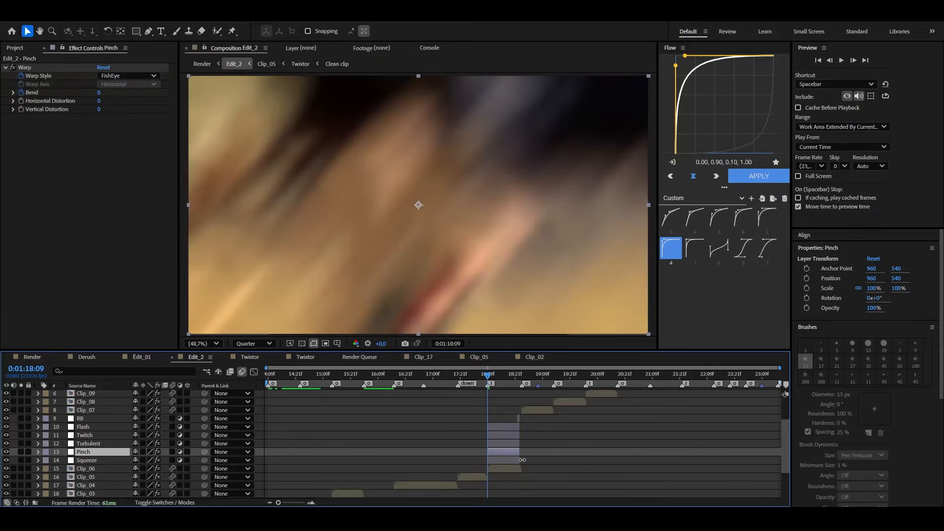
In Edit_01, copy the adjustment layers from RB through Squeeze in the stack directly beneath Clip_14
left_click(202, 64)
double_click(720, 394)
left_click(715, 453)
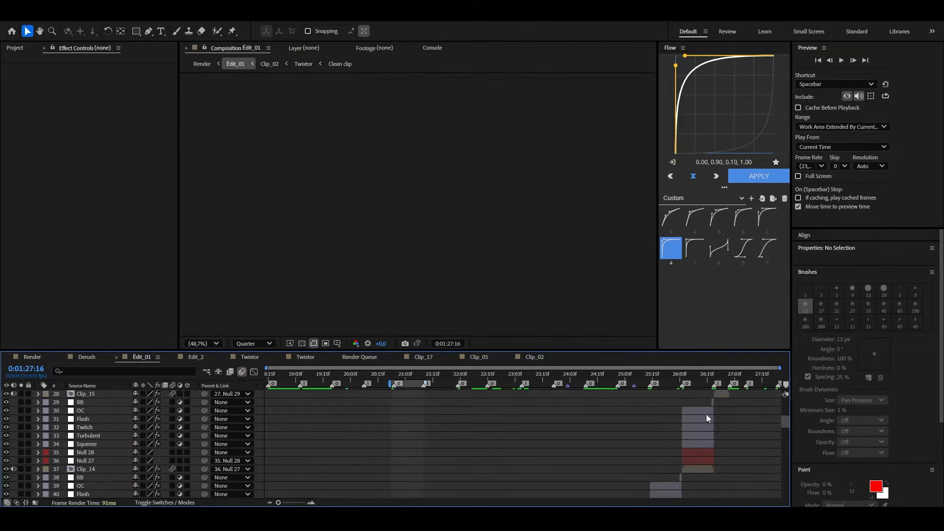
scroll(705, 418, "down", 2)
left_click(680, 427)
left_click(665, 476, "shift")
Paste the copied RB-to-Squeeze adjustment layers above Null 36 in Edit_2, starting at Clip_01's start, 0:01:14:09
left_click(202, 65)
double_click(674, 404)
scroll(384, 422, "down", 2)
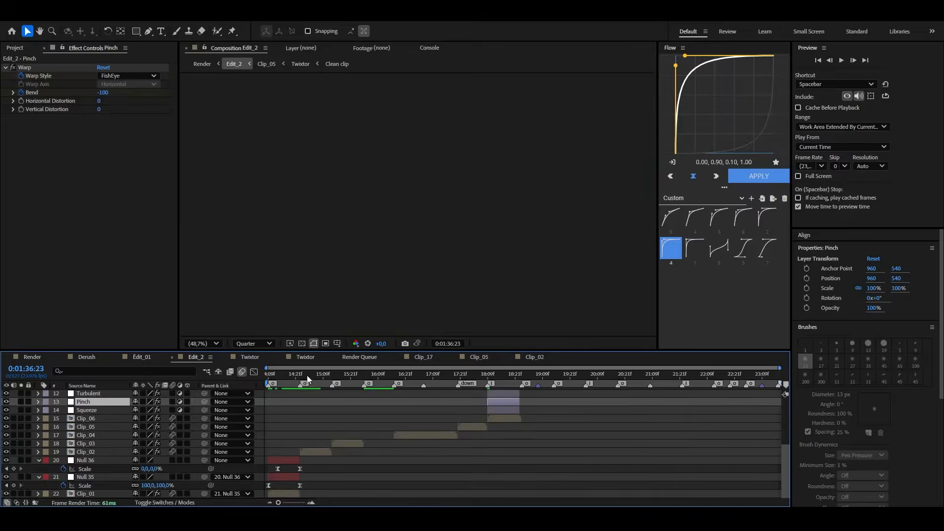
left_click(287, 459)
key("ctrl+v")
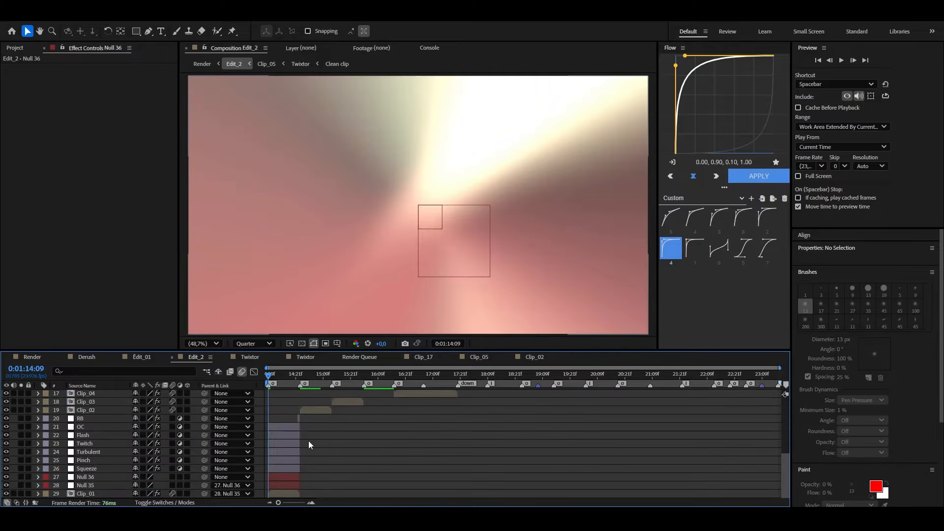
In Edit_01, copy Clip_14's RB, OC, Flash, Twitch, Turbulent and Squeeze adjustment layers
left_click(202, 64)
double_click(377, 417)
left_click(555, 443)
scroll(554, 443, "down", 2)
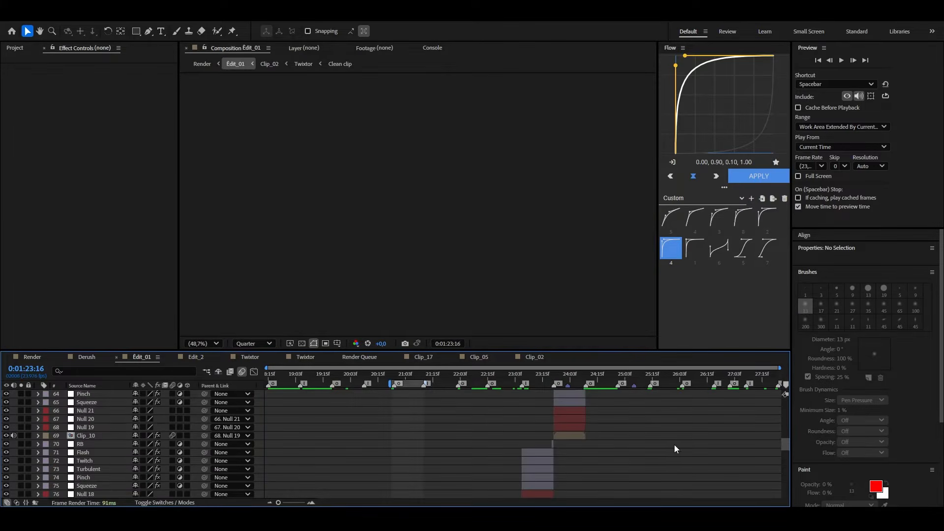
scroll(711, 432, "down", 2)
left_click(712, 403)
left_click(703, 444, "shift")
Paste the six copied adjustment layers above Clip_11 in Edit_2, aligned to the clip's start
left_click(32, 356)
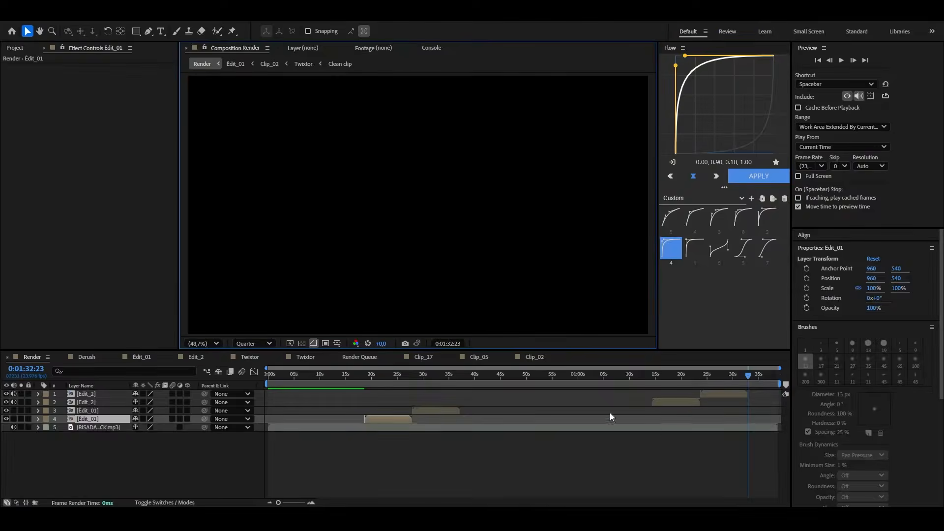
double_click(681, 403)
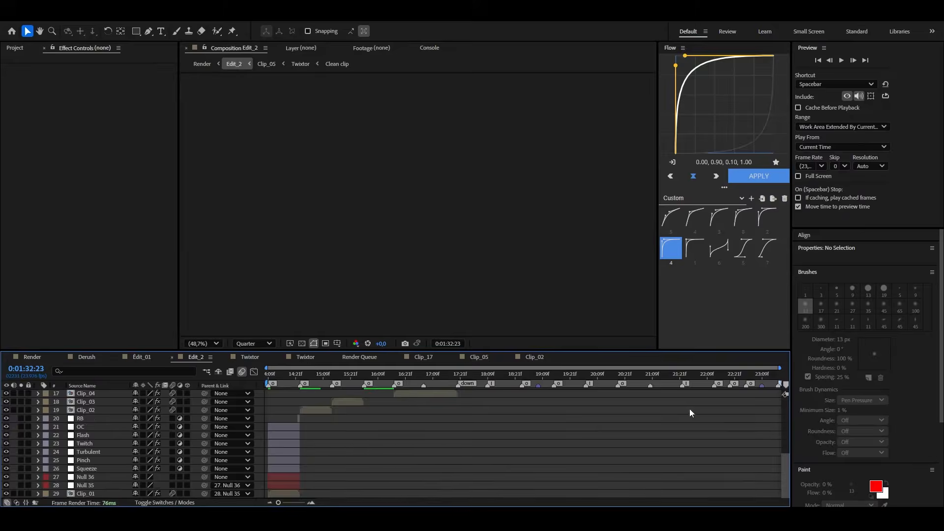
scroll(689, 408, "up", 6)
left_click(691, 420)
key("i")
key("ctrl+v")
Add two nulls over Clip_02 starting at 0:01:14:23, with the clip parented to the lower null and that null to the upper
scroll(482, 456, "down", 5)
left_click_drag(323, 373, 311, 373)
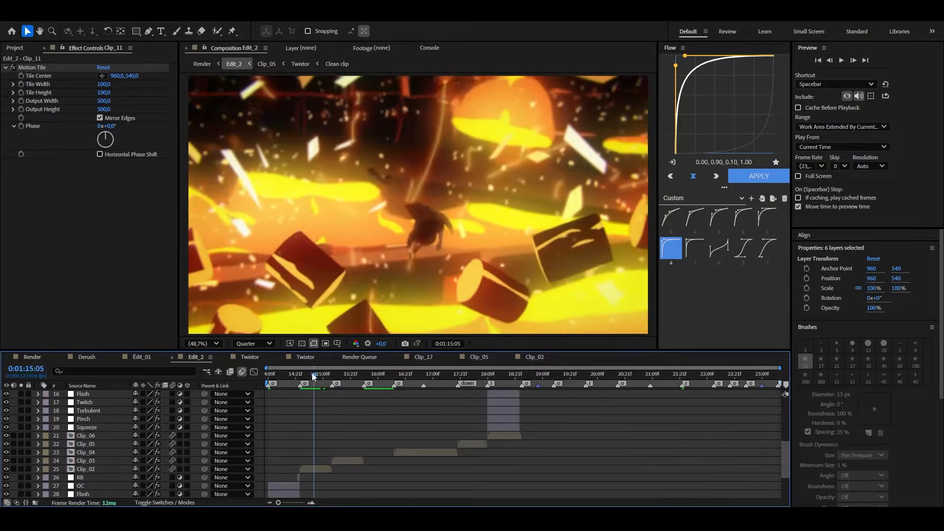
key("=")
left_click(379, 470)
key("i")
key("ctrl+alt+shift+y")
key("ctrl+alt+shift+y")
Keyframe Null 37's scale from 300% at Clip_02's start to 100% at its end, eased with the 0.00, 0.90, 0.10, 1.00 curve
left_click(379, 473)
key("alt+shift+s")
left_click_drag(332, 486, 395, 485)
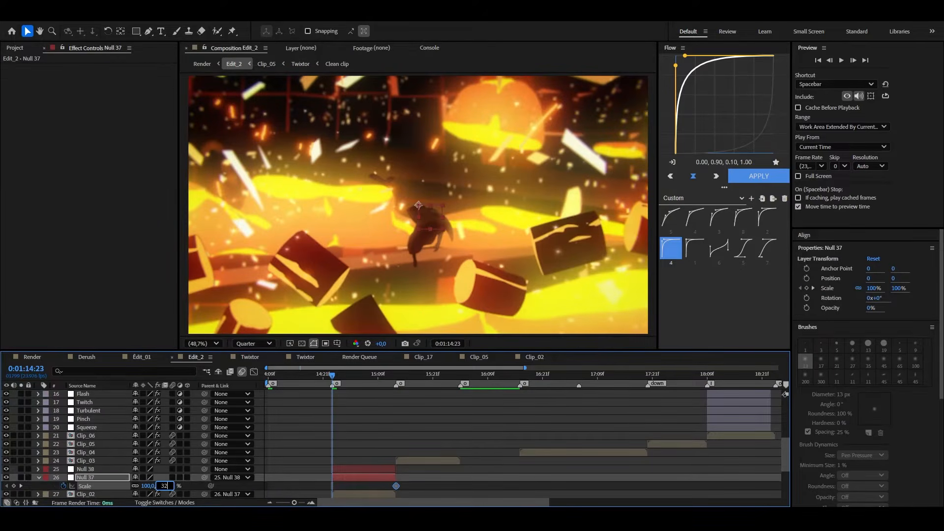
key("BackSpace")
type("00")
key("Return")
left_click(759, 176)
Keyframe Null 38's scale over Clip_02, entering a scale of 0%
scroll(410, 477, "up", 2)
left_click(445, 468)
key("alt+shift+s")
left_click_drag(426, 375, 405, 376)
key("alt+shift+s")
left_click(166, 476)
type("0")
key("Return")
key("alt+Right")
key("alt+Right")
key("alt+Right")
key("alt+Right")
key("alt+Right")
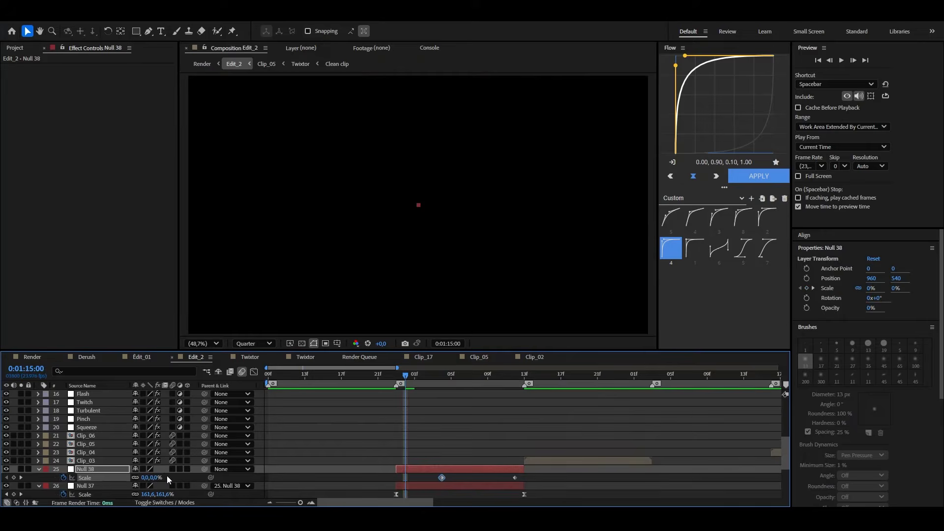
key("ctrl+z")
key("ctrl+z")
key("ctrl+z")
key("ctrl+z")
key("ctrl+z")
Ease Null 39's scale keyframes over Clip_03 with the 0.00, 0.90, 0.10, 1.00 curve
key("alt+Right")
left_click(441, 477, "shift")
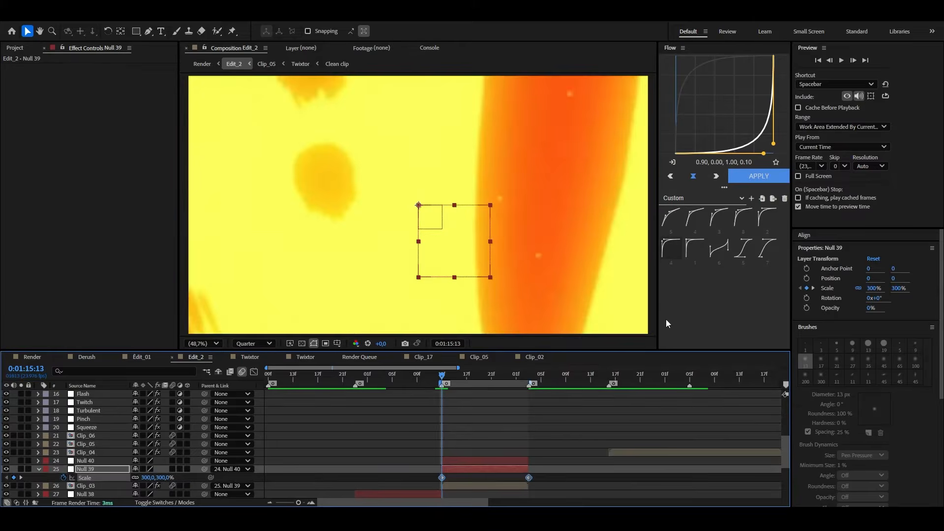
left_click(670, 250)
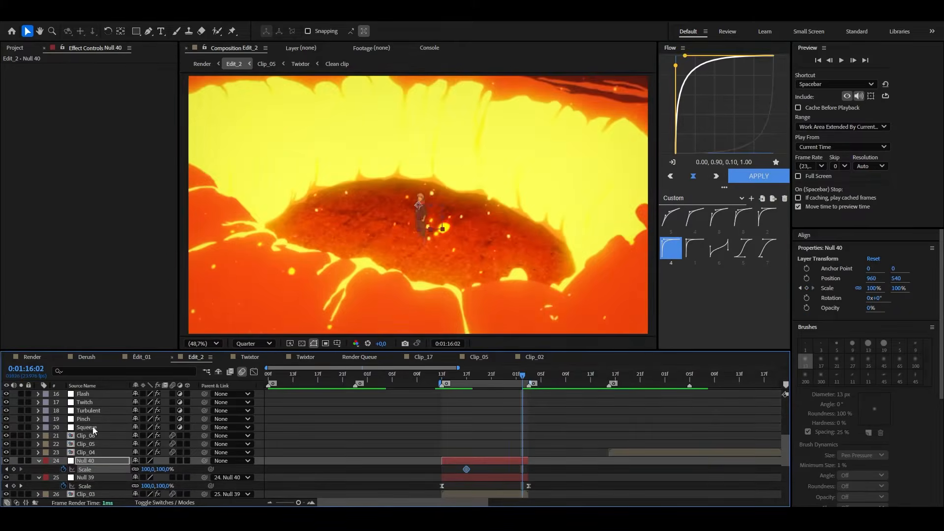
Add a 0% scale keyframe to Null 40 and move it to Clip_03's end
left_click(165, 469)
type("10")
key("Return")
key("alt+Right")
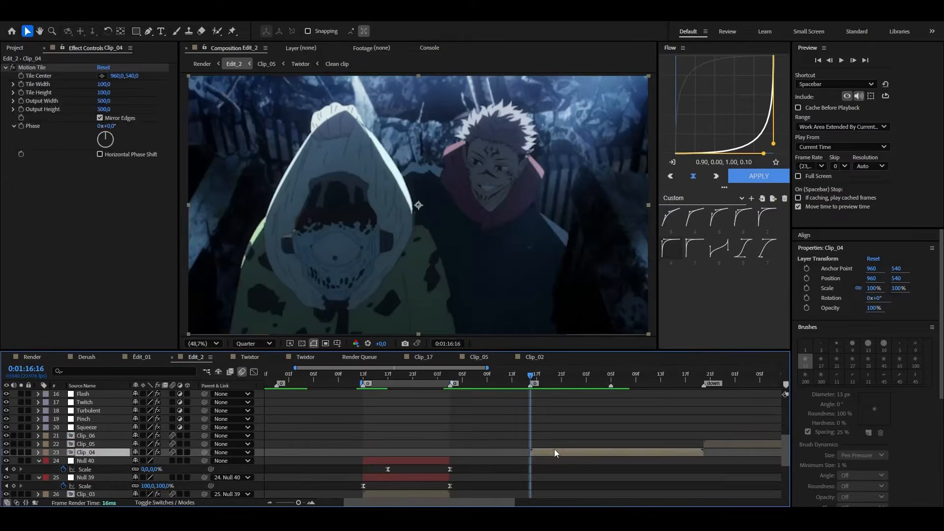
Add three chained parent nulls over Clip_04 and keyframe the scale of Null 41 and Null 42 at 0:01:16:16
left_click(553, 449)
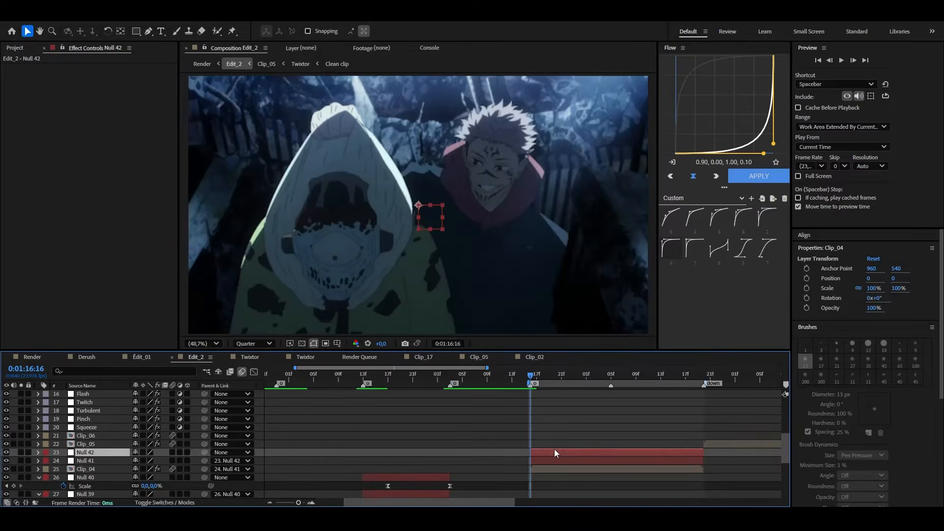
key("ctrl+Down")
key("ctrl+Down")
key("alt+shift+s")
key("ctrl+Up")
key("alt+shift+s")
Move Null 42's 100% scale keyframe to Clip_04's end and add a 150% scale keyframe at 0:01:17:05
key("alt+shift+Right")
key("alt+shift+Right")
key("alt+shift+Right")
key("alt+Left")
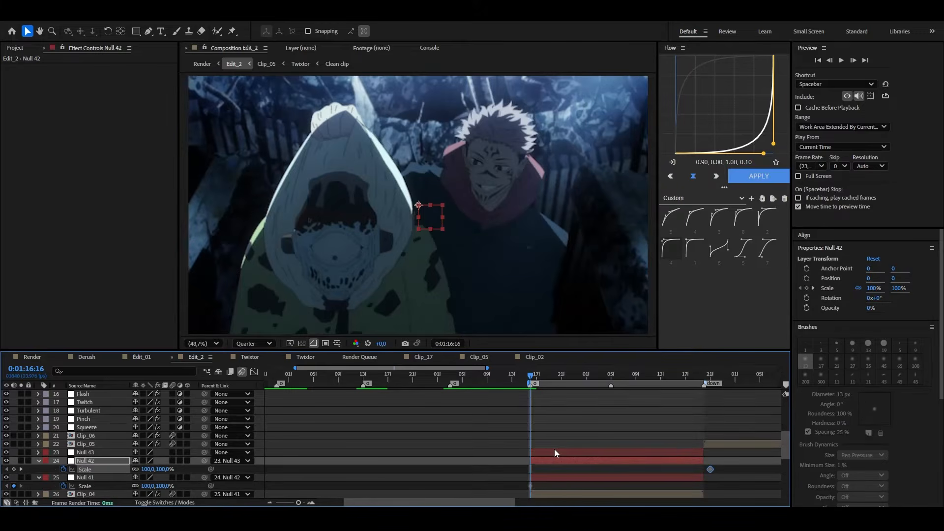
key("ctrl+Right")
key("ctrl+Right")
key("ctrl+Right")
key("ctrl+Right")
key("ctrl+Right")
key("ctrl+Right")
key("ctrl+Right")
key("ctrl+Right")
key("ctrl+Right")
key("ctrl+Right")
key("ctrl+Right")
key("ctrl+Right")
key("alt+Left")
left_click(163, 468)
type("150")
key("Return")
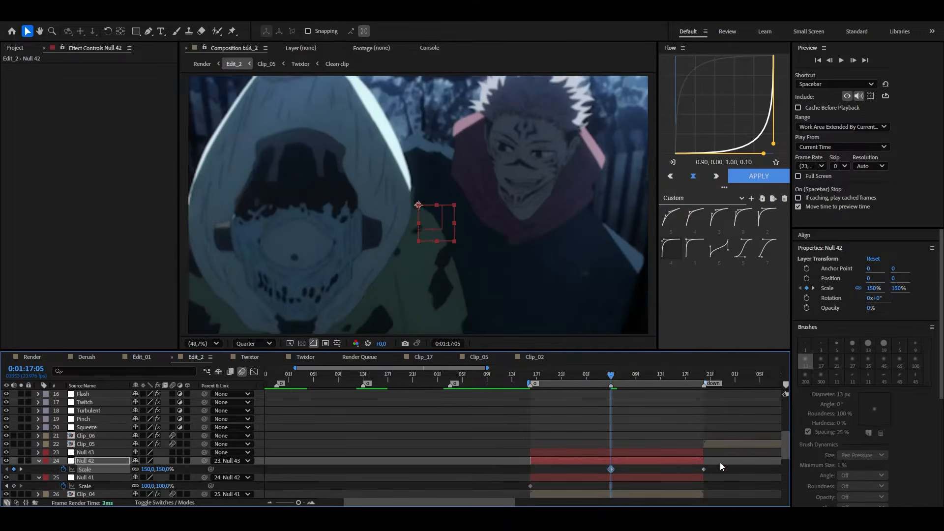
left_click(766, 472)
left_click_drag(704, 469, 612, 475)
left_click(668, 375)
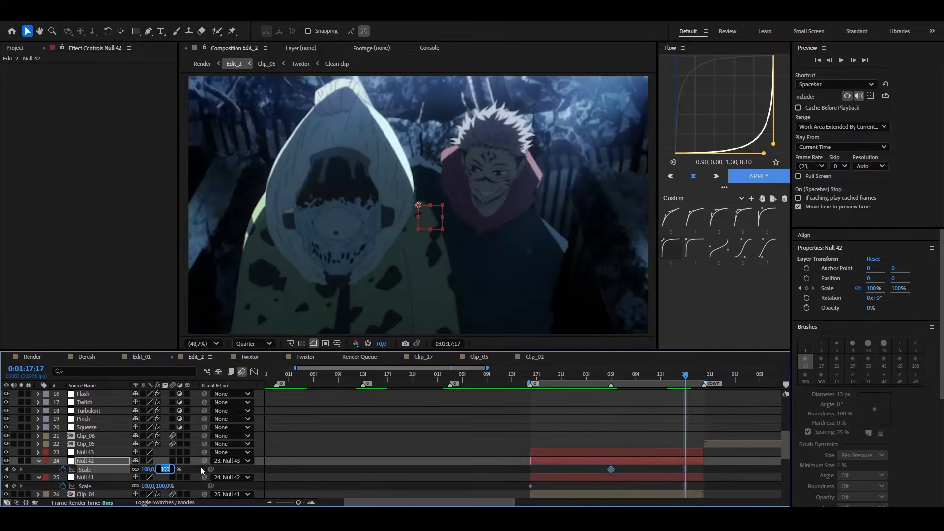
left_click(708, 471)
key("ctrl+z")
Keyframe Null 41's scale at 300% at 0:01:16:16 and again at 0:01:17:20, easing both Null 42 and Null 41 with the 0.00, 0.90, 0.10, 1.00 curve
left_click(670, 248)
left_click(532, 376)
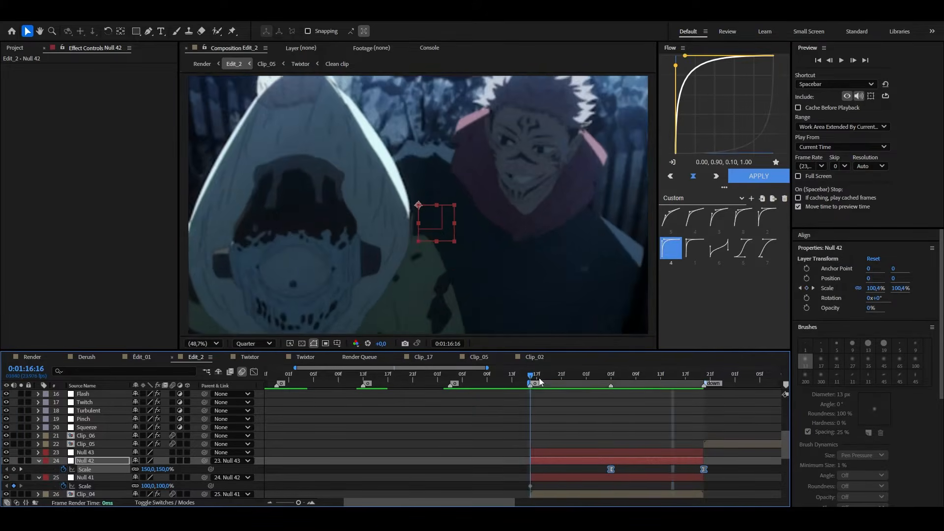
type("300")
key("Return")
left_click_drag(545, 377, 704, 377)
left_click(164, 486)
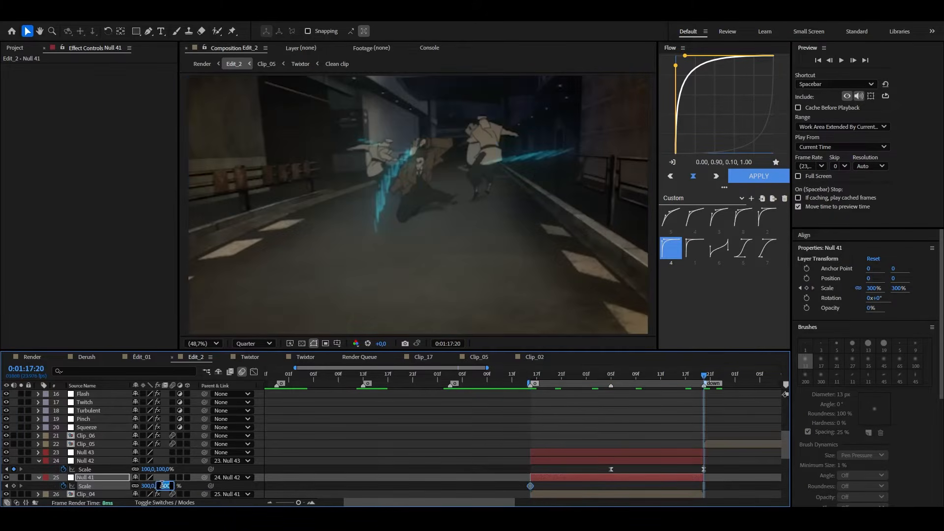
left_click(771, 182)
Keyframe Null 43's position and scale over Clip_04, entering a scale of 0%
left_click_drag(533, 377, 666, 375)
key("ctrl+Up")
key("ctrl+Up")
left_click(623, 376)
key("alt+shift+p")
key("alt+shift+s")
left_click(163, 469)
type("0")
key("Return")
Adjust Null 43's position and ease its keyframes with the 0.90, 0.00, 1.00, 0.10 curve
left_click_drag(151, 461, 149, 460)
mouse_move(667, 461)
left_mouse_down()
mouse_move(704, 464)
mouse_move(686, 462)
left_mouse_up()
left_click(767, 179)
left_click(523, 375)
key("space")
left_click(680, 376)
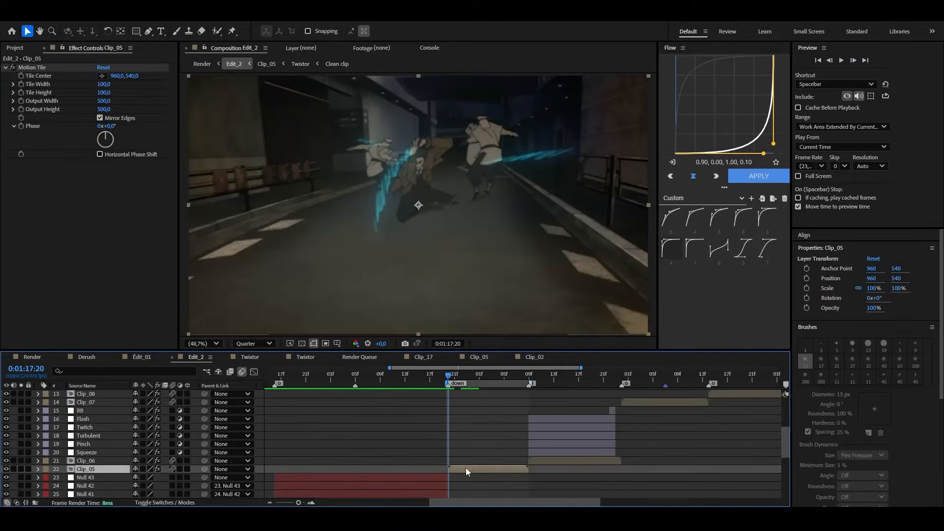
Add two chained parent nulls over Clip_05 and place a 100% scale keyframe for Null 44 at the clip's end
left_click(465, 468)
key("ctrl+alt+shift+y")
key("alt+shift+s")
key("alt+shift+Right")
key("alt+Right")
key("alt+Right")
key("alt+Right")
Place a position keyframe of 0, 0 for Null 44 at Clip_05's end
key("alt+shift+p")
key("alt+shift+Right")
key("alt+Right")
key("alt+Right")
key("alt+Right")
At Clip_05's start, 0:01:17:20, set Null 44's scale to 300% and its position to 0, 1225
scroll(137, 457, "down", 2)
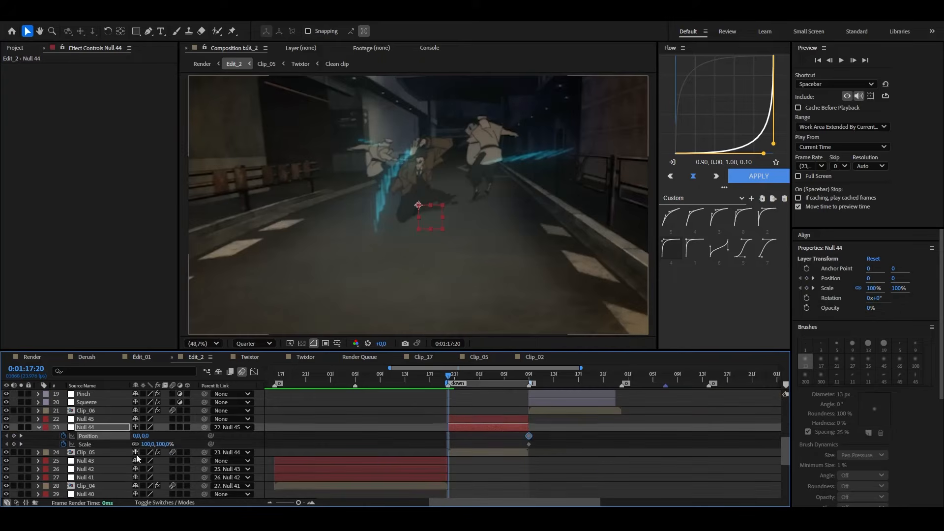
type("300")
key("Return")
left_click_drag(145, 436, 747, 436)
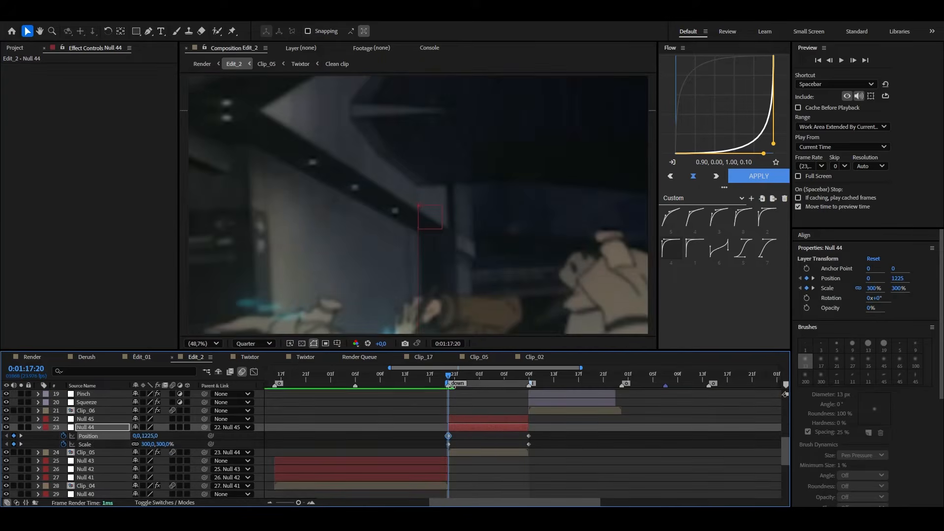
Ease Null 44's position and scale keyframes with the 0.00, 0.90, 0.10, 1.00 curve
left_click_drag(447, 375, 516, 369)
left_click_drag(545, 449, 436, 423)
left_click(670, 248)
left_click_drag(434, 377, 485, 380)
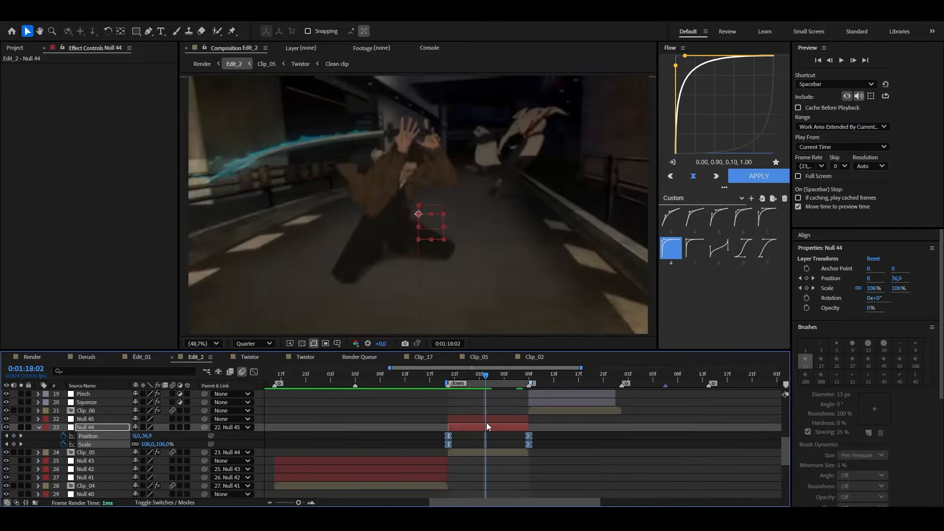
Keyframe Null 45's scale from 100% at 0:01:18:02 to 300% at Clip_05's end
left_click(486, 420)
key("alt+shift+s")
type("o")
type("300")
key("Return")
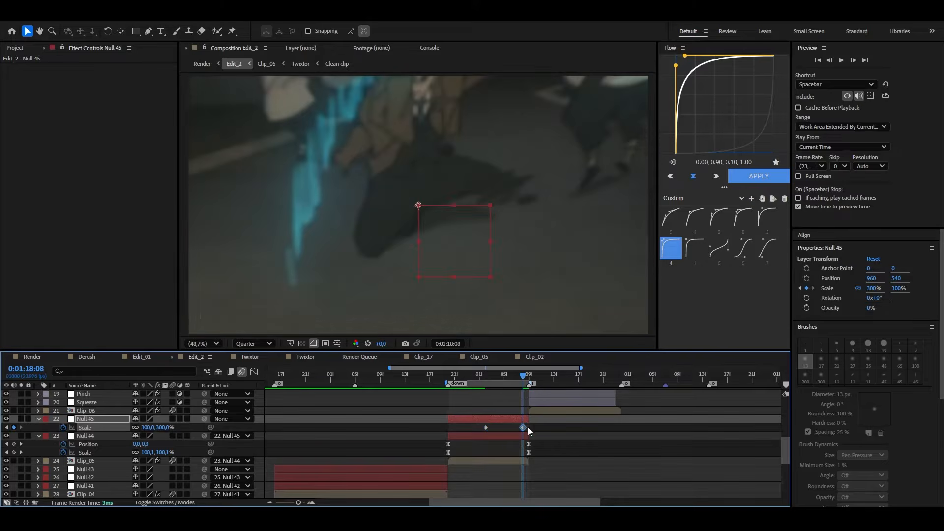
Ease Null 45's two scale keyframes with the reversed 0.90, 0.00, 1.00, 0.10 curve and check the transition into Clip_06
left_click_drag(538, 432, 476, 424)
right_click(747, 146)
left_click(767, 152)
left_click(781, 179)
left_click_drag(467, 380, 569, 375)
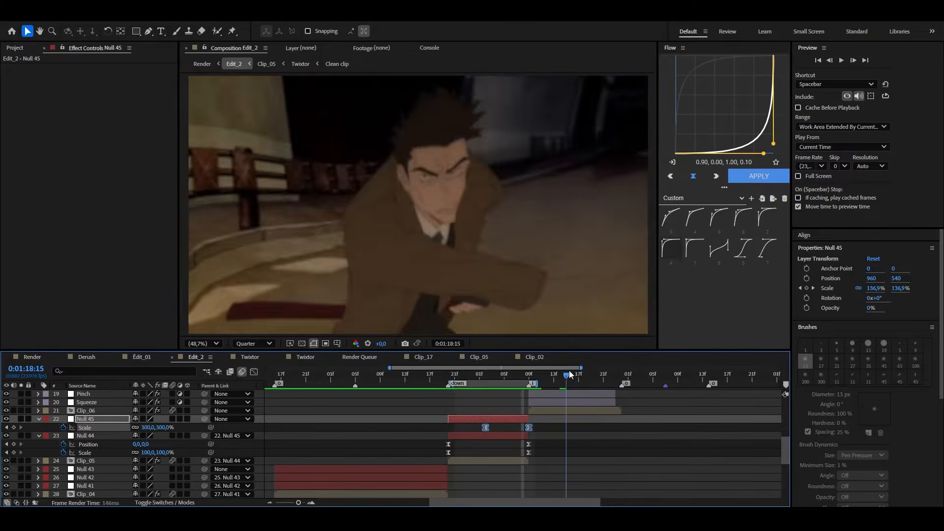
Add two chained parent nulls over Clip_06, starting at 0:01:18:09
key("j")
scroll(591, 432, "up", 1)
left_click(585, 435)
key("ctrl+alt+shift+y")
key("ctrl+alt+shift+y")
Keyframe Null 46's scale from 0% at Clip_06's start to 100% at the clip's end
key("alt+shift+s")
key("alt+Right")
key("alt+Right")
key("alt+Right")
key("alt+Right")
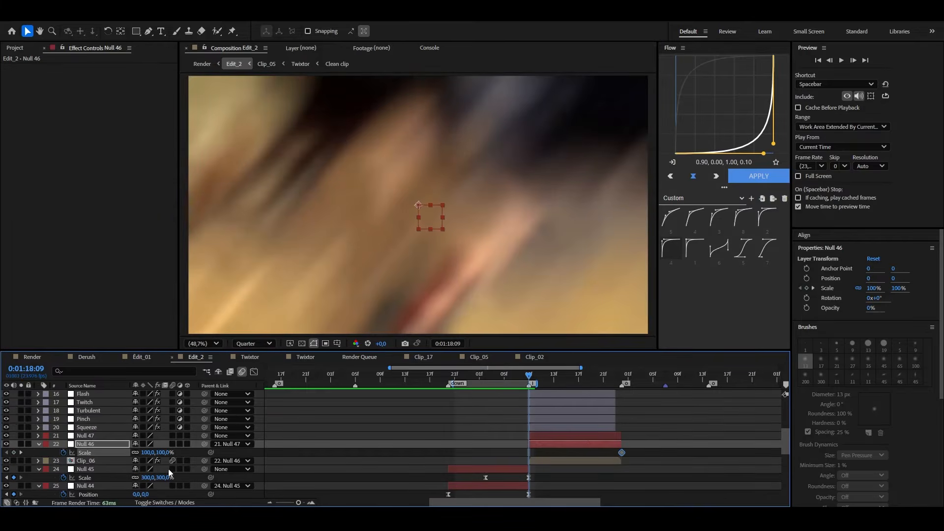
left_click(159, 452)
type("0")
key("Return")
Keyframe Null 47's scale from 100% at Clip_06's middle to 0% at the clip's end
left_click(570, 436)
left_click_drag(555, 377, 567, 377)
key("alt+shift+s")
key("o")
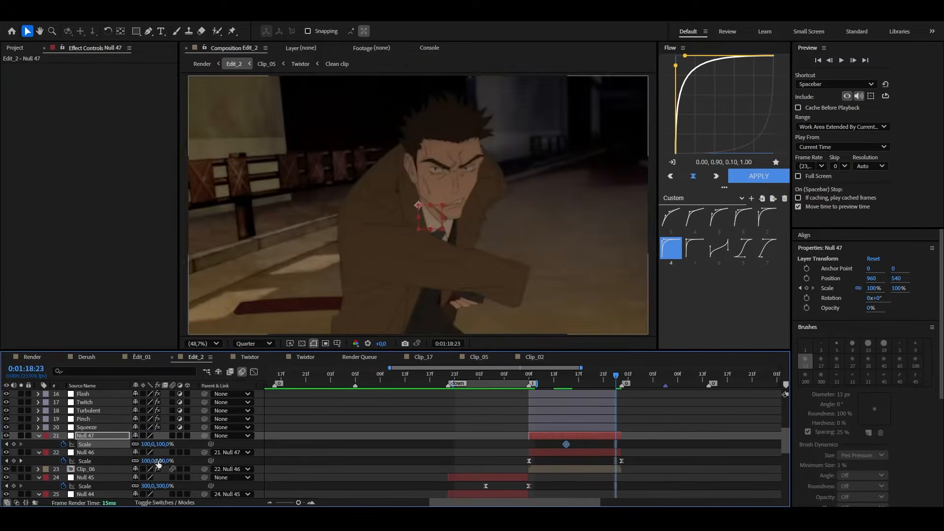
left_click(158, 444)
type("0")
key("Return")
key("alt+Right")
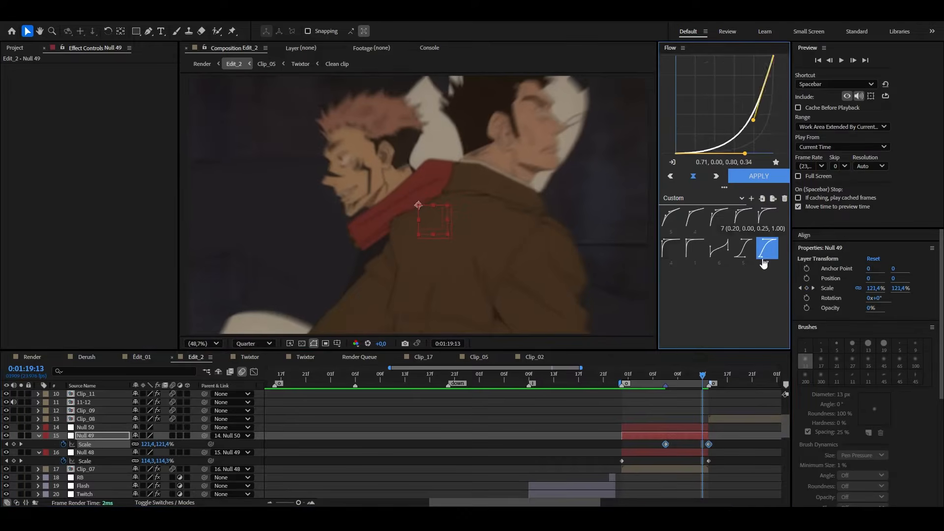
Ease Null 49's scale keyframes in Clip_07's second half with the 0.20, 0.00, 0.25, 1.00 curve
left_click(763, 250)
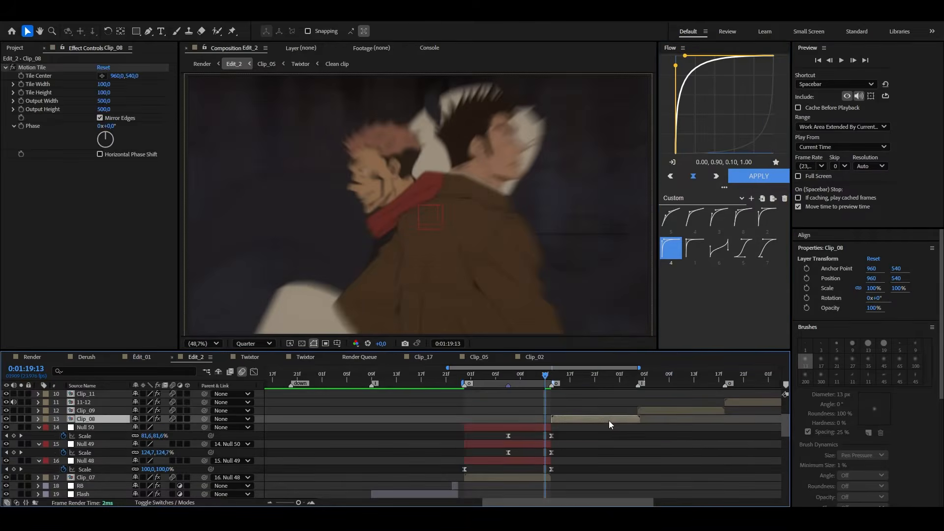
Add two chained parent nulls over Clip_08 and keyframe Null 51's scale at the clip's start, ending at 100%
left_click(608, 420)
key("ctrl+Down")
key("i")
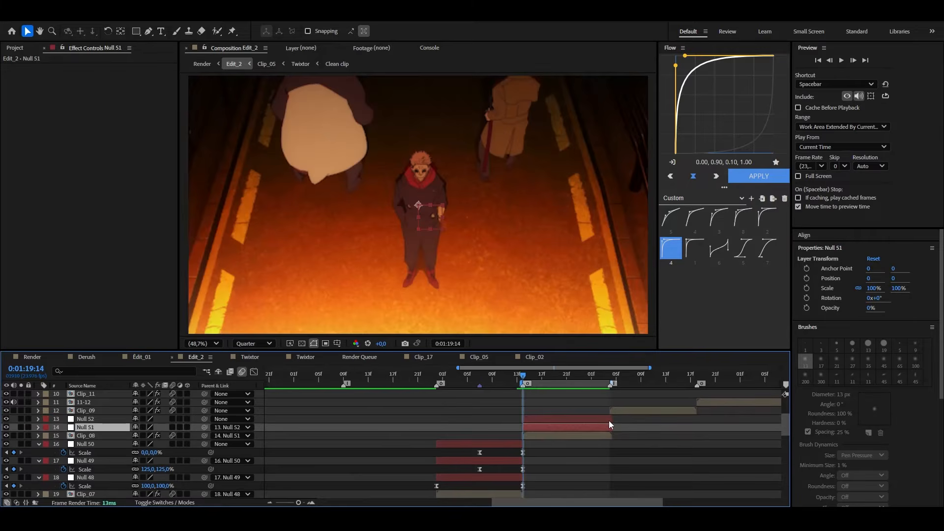
key("alt+shift+s")
scroll(162, 435, "down", 1)
left_click_drag(609, 410, 603, 411)
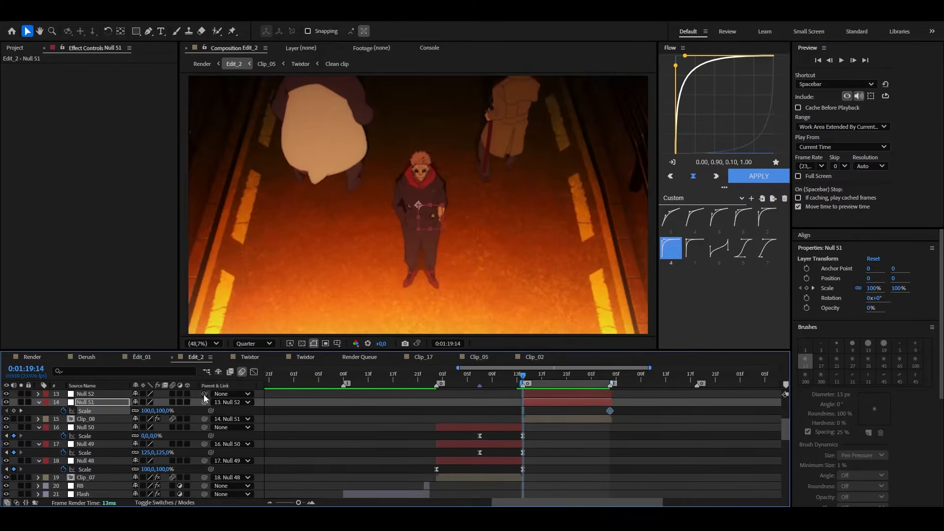
left_click_drag(156, 411, 167, 410)
At Clip_08's middle, place position and scale keyframes of 960, 540 and 100% for Null 52
left_click(566, 375)
left_click(553, 394)
key("alt+shift+p")
key("alt+shift+s")
key("o")
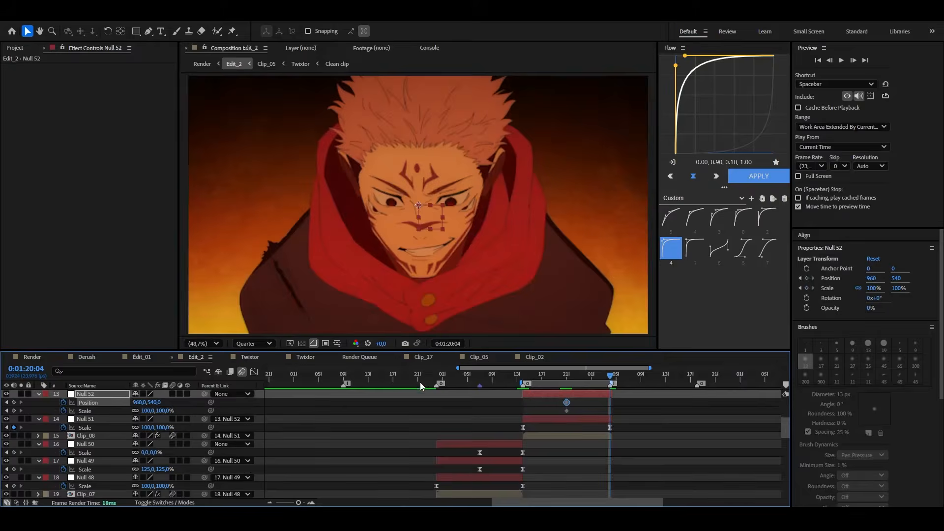
At Clip_08's end, keyframe Null 52's scale at 300% and shift its position downward
key("Page_Up")
left_click(158, 412)
type("300")
key("Return")
left_click_drag(155, 402, 316, 402)
left_click_drag(633, 406, 610, 403)
Move Null 52's middle keyframes slightly earlier and ease its keyframes with the reversed 0.90, 0.00, 1.00, 0.10 curve
left_click_drag(580, 399, 556, 417)
left_click_drag(566, 403, 554, 402)
left_click_drag(631, 399, 585, 419)
right_click(757, 170)
left_click(767, 183)
left_click(767, 180)
left_click(539, 448)
key("u")
Trim Clip_08 and its two nulls to end where Clip_09 starts, at 0:01:20:04
scroll(539, 447, "right", 3)
left_click(464, 375)
left_click(485, 435)
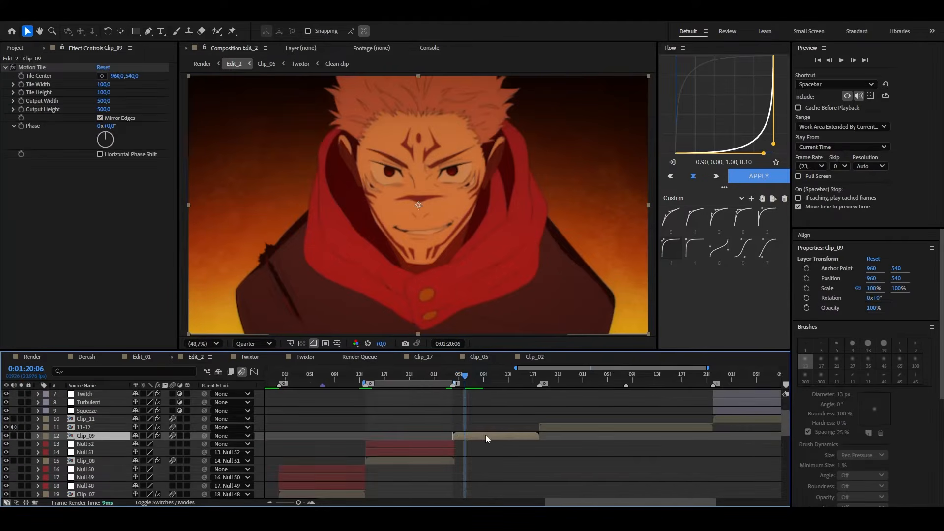
scroll(486, 435, "up", 1)
left_click(455, 458)
key("Page_Up")
key("Page_Up")
left_click(417, 460)
left_click(418, 444, "shift")
left_click_drag(420, 461, 401, 463)
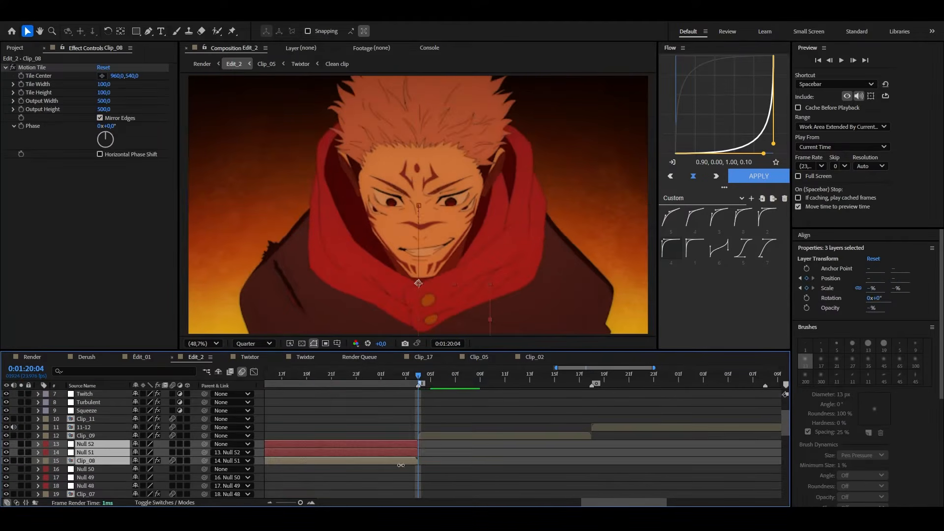
left_click(459, 456)
Add two chained parent nulls over Clip_09 and place a 100% scale keyframe for Null 53 at the clip's end
left_click(468, 437)
key("ctrl+alt+shift+y")
key("alt+shift+s")
key("alt+shift+Right")
key("alt+Right")
key("alt+Right")
key("alt+Right")
key("alt+Right")
Set Null 53's scale to 0% at Clip_09's start and ease its keyframes with the 0.00, 0.90, 0.10, 1.00 curve
left_click(163, 452)
type("0")
key("Return")
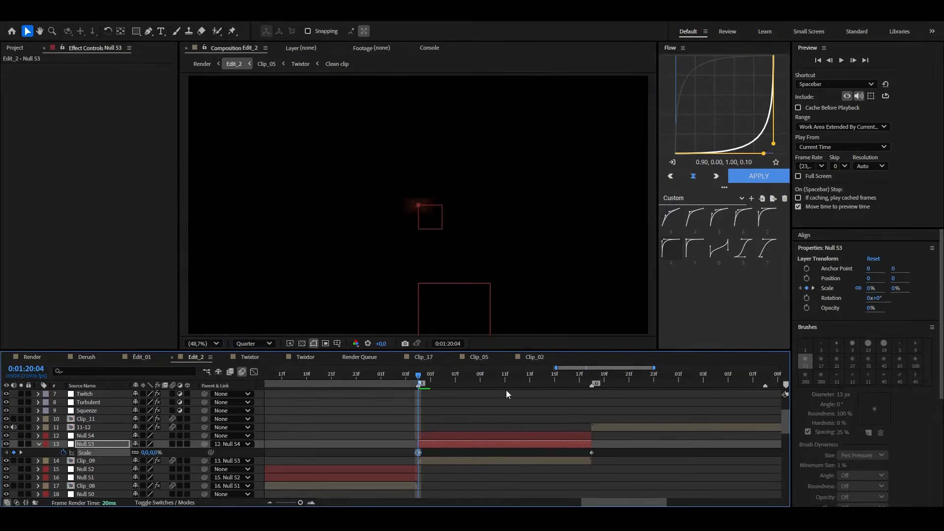
left_click(671, 249)
Keyframe Null 54's scale from 100% at Clip_09's middle to 0% at its end, eased with the 0.90, 0.00, 1.00, 0.10 curve
left_click_drag(495, 375, 504, 376)
left_click(500, 436)
key("alt+shift+s")
key("alt+Left")
key("o")
left_click(148, 444)
type("0")
key("Return")
key("alt+Right")
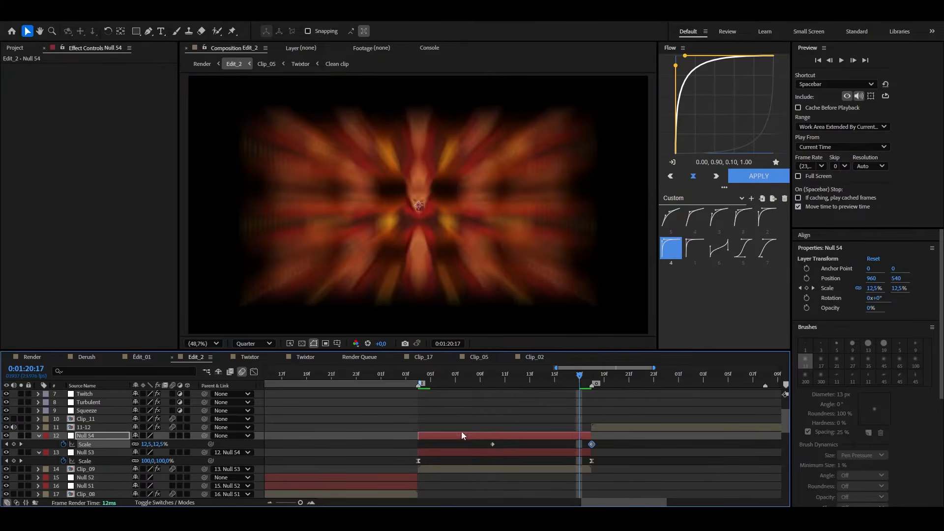
left_click(777, 177)
Add two chained parent nulls over the 11-12 clip, starting at 0:01:20:18
key("minus")
key("minus")
left_click(583, 428)
key("ctrl+alt+shift+y")
left_click(584, 428)
key("ctrl+alt+shift+y")
key("i")
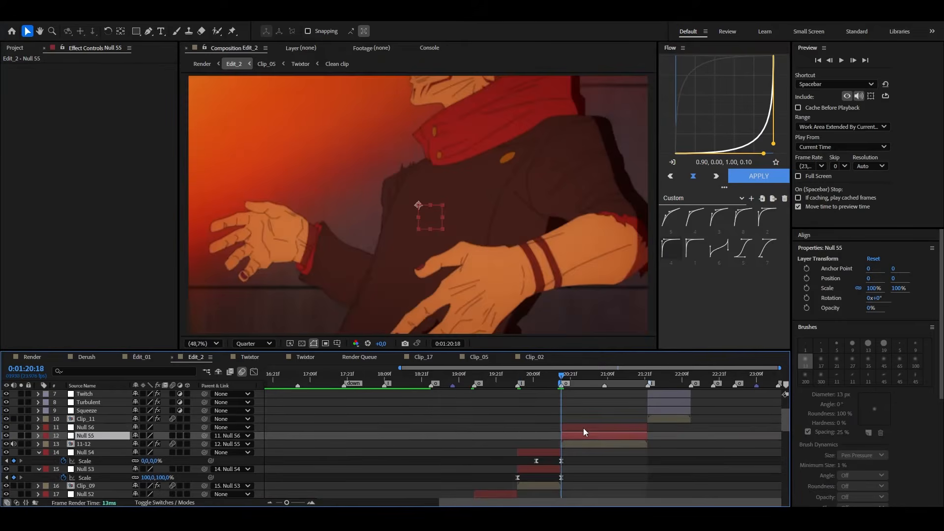
Keyframe Null 55's scale from 300% at the 11-12 clip's start to 100% at its end, using the 0.00, 1.00, 0.00, 1.00 curve
key("alt+shift+s")
key("alt+shift+Right")
key("alt+shift+Right")
key("alt+shift+Right")
key("alt+Left")
key("alt+Left")
left_click(166, 445)
type("300")
key("Return")
left_click(688, 250)
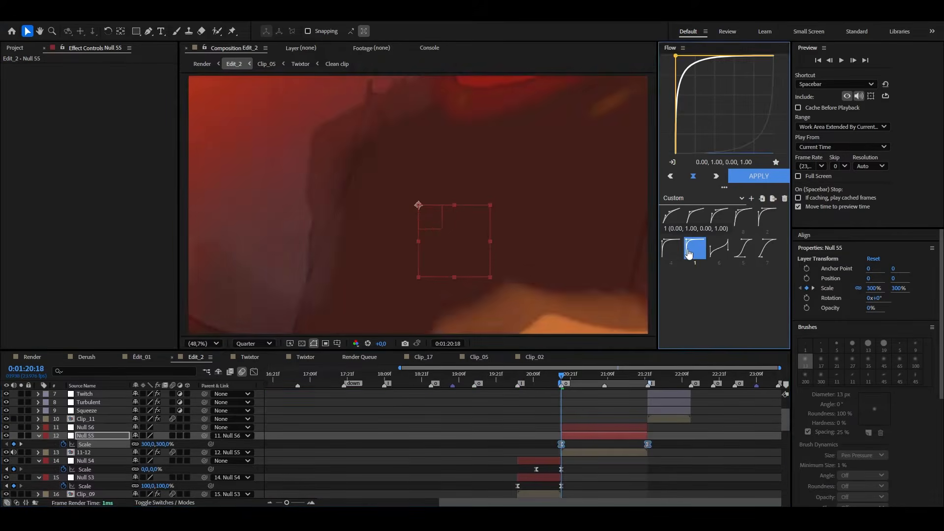
Keyframe Null 56's scale from 100% partway through the 11-12 clip to 300% at the clip's end
key("ctrl+Up")
key("ctrl+shift+Right")
key("ctrl+shift+Right")
key("ctrl+Left")
key("ctrl+Left")
key("ctrl+Left")
key("alt+shift+s")
key("ctrl+shift+Right")
type("300")
key("Return")
key("alt+Right")
Ease Null 56's scale keyframes with the reversed 1.00, 0.00, 1.00, 0.00 curve and collapse the layer properties
left_click_drag(590, 432, 659, 438)
left_click(767, 175)
left_click(654, 449)
key("u")
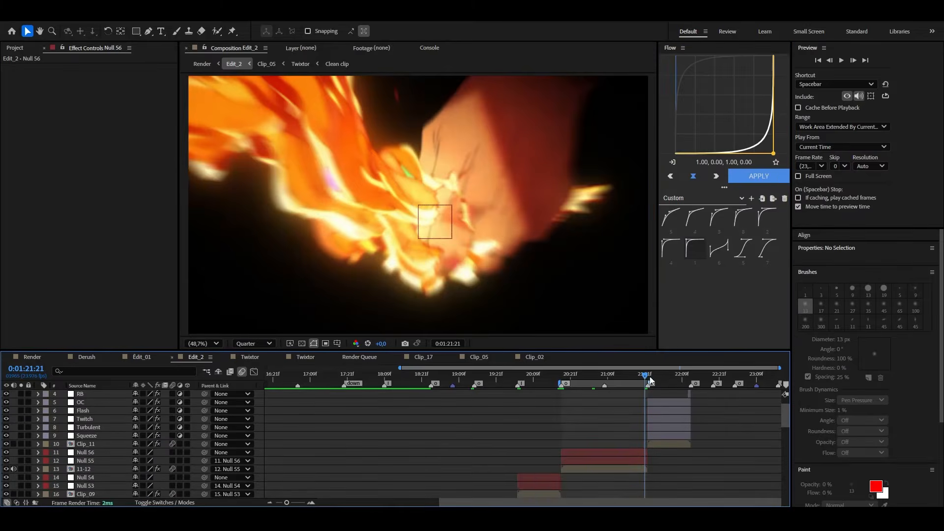
Add two chained parent nulls over Clip_11, starting at 0:01:21:22
left_click(650, 377)
left_click(671, 444)
key("ctrl+alt+shift+y")
key("ctrl+alt+shift+y")
Keyframe Null 57's scale from 0% at Clip_11's start to 100% at its end, eased with the 0.00, 0.90, 0.10, 1.00 curve
key("alt+shift+s")
key("alt+shift+Right")
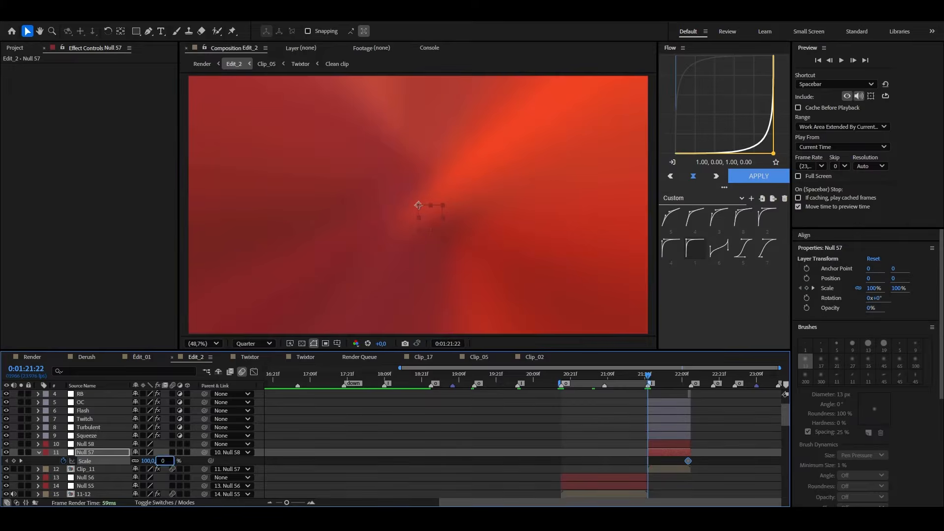
key("Return")
left_click(676, 249)
Keyframe Null 58's scale from 100% at 0:01:22:02 to 0% at Clip_11's end
key("=")
left_click(597, 447)
key("Page_Down")
key("Page_Down")
key("Page_Down")
key("Page_Down")
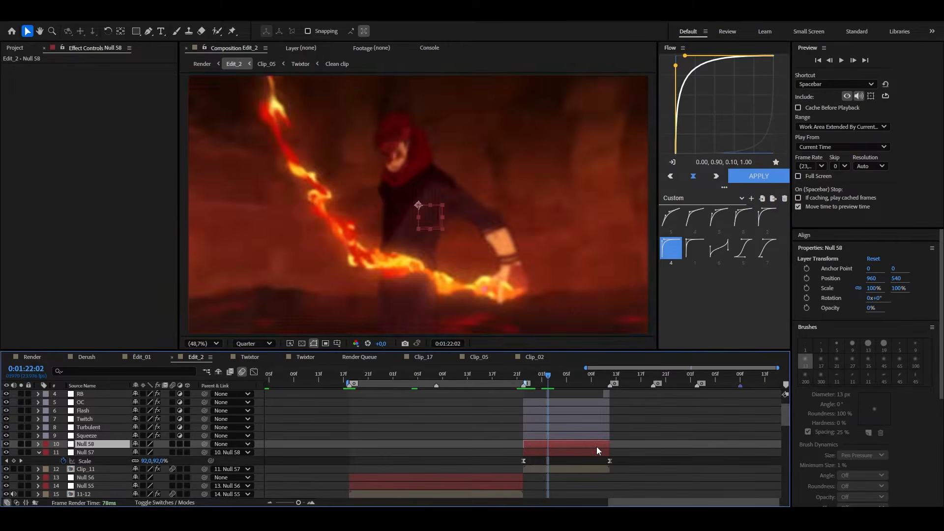
key("alt+shift+s")
key("o")
left_click(161, 454)
type("0")
key("Return")
key("alt+Right")
Ease Null 58's scale keyframes with the reversed 0.90, 0.00, 1.00, 0.10 curve
right_click(731, 137)
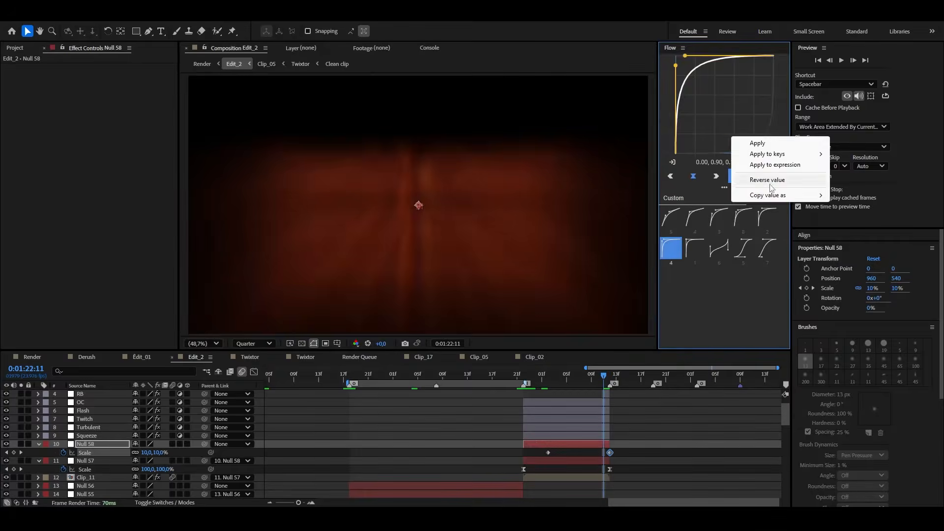
left_click(769, 180)
left_click(759, 176)
left_click_drag(655, 444, 534, 457)
left_click(759, 176)
left_click(632, 415)
Add two chained parent nulls over Clip_12, starting at 0:01:22:12
scroll(626, 409, "up", 3)
key("Page_Down")
left_click(626, 409)
key("ctrl+alt+shift+y")
key("ctrl+alt+shift+y")
Keyframe Null 59's scale from 300% at Clip_12's start to 100% at its end, eased with the 0.00, 0.90, 0.10, 1.00 curve
key("alt+shift+s")
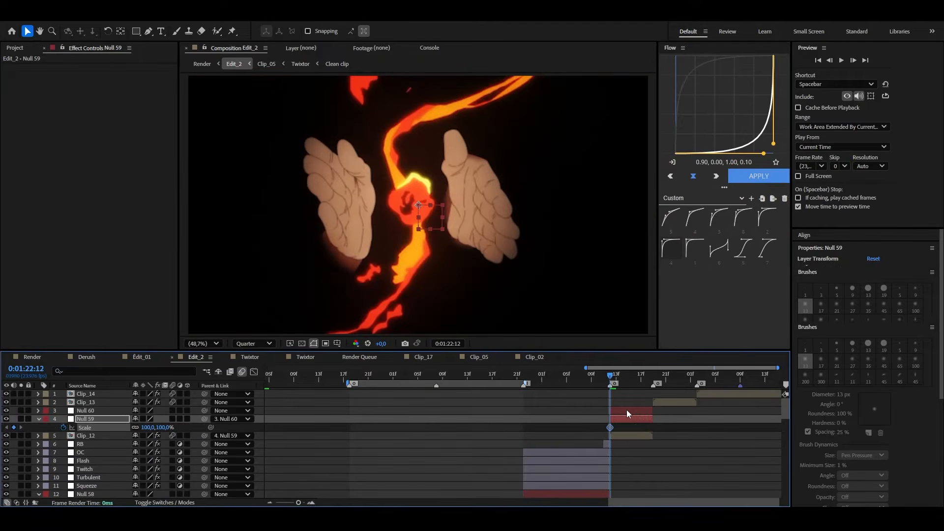
key("alt+Right")
key("alt+Right")
key("alt+Right")
key("alt+Right")
key("alt+Right")
key("alt+Right")
key("alt+Right")
left_click(170, 428)
type("300")
key("Return")
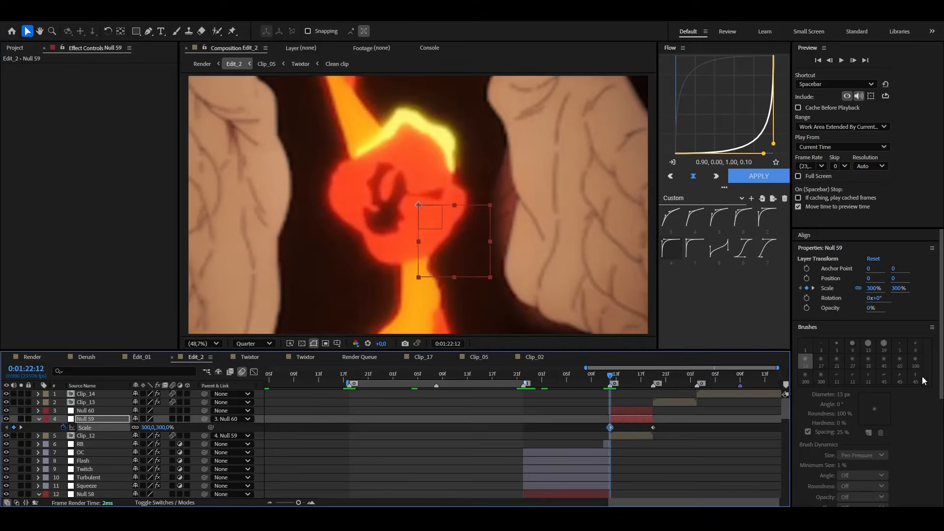
left_click(667, 250)
Keyframe Null 60's scale from 100% at 0:01:22:15 to 0% at Clip_12's end
left_click(590, 410)
key("Page_Down")
key("Page_Down")
key("Page_Down")
key("alt+shift+s")
left_click(166, 420)
type("0")
key("Return")
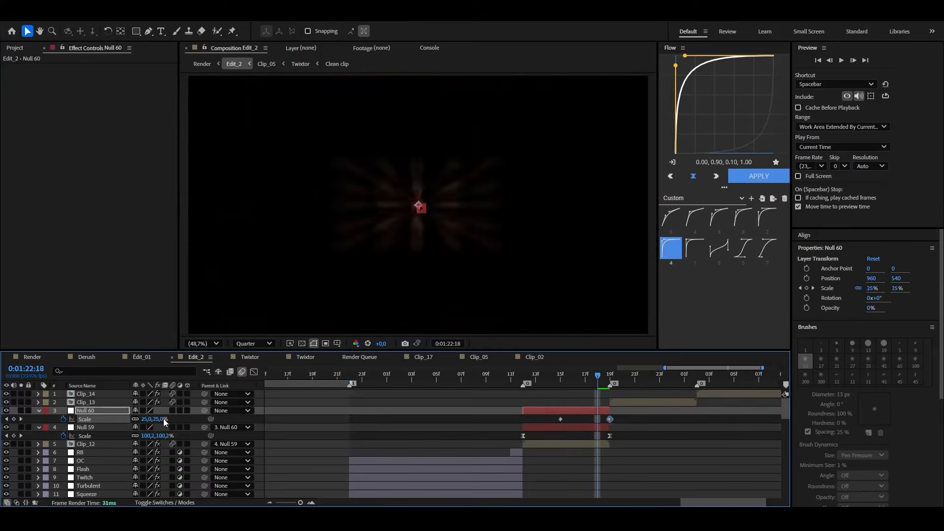
Ease Null 60's scale keyframes with the reversed 0.90, 0.00, 1.00, 0.10 curve
right_click(702, 142)
left_click(756, 183)
left_click(768, 178)
Add two chained parent nulls over Clip_13, spanning the clip's length
key("ctrl+Up")
key("ctrl+alt+shift+y")
key("d")
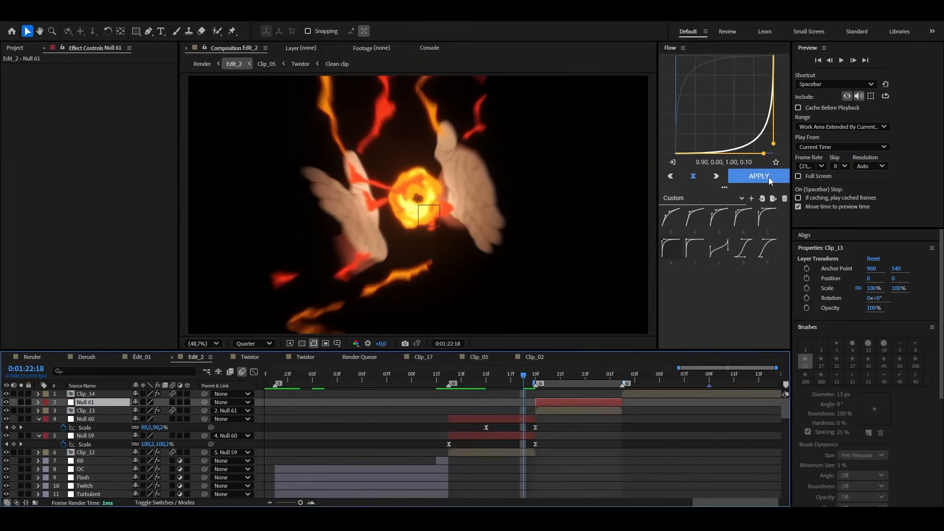
key("ctrl+alt+shift+y")
Keyframe Null 61's scale from 300% at 0:01:22:19 to 100% at Clip_13's end, eased with the 0.00, 0.90, 0.10, 1.00 curve
key("Page_Down")
key("alt+shift+s")
key("alt+shift+Right")
key("alt+Left")
key("alt+Left")
key("alt+Left")
left_click(163, 420)
type("300")
key("Return")
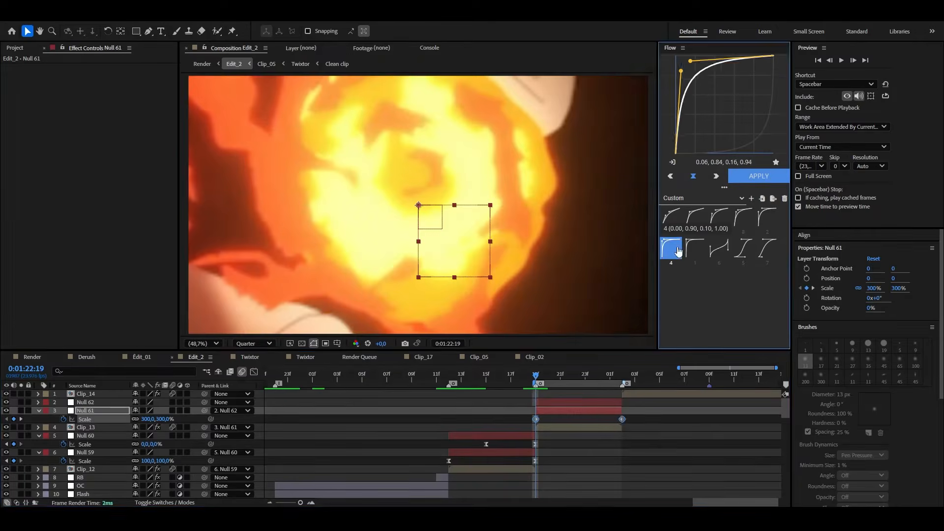
left_click(678, 252)
Keyframe Null 62's scale from 100% at 0:01:22:21 to 0% at Clip_13's end
key("ctrl+Up")
key("Page_Down")
key("Page_Down")
key("alt+shift+s")
key("Page_Down")
key("Page_Down")
key("Page_Down")
key("Page_Down")
left_click(164, 411)
type("0")
key("Return")
key("alt+Right")
Ease Null 62's scale keyframes with the reversed 0.90, 0.00, 1.00, 0.10 curve
right_click(688, 142)
left_click(743, 184)
left_click(752, 177)
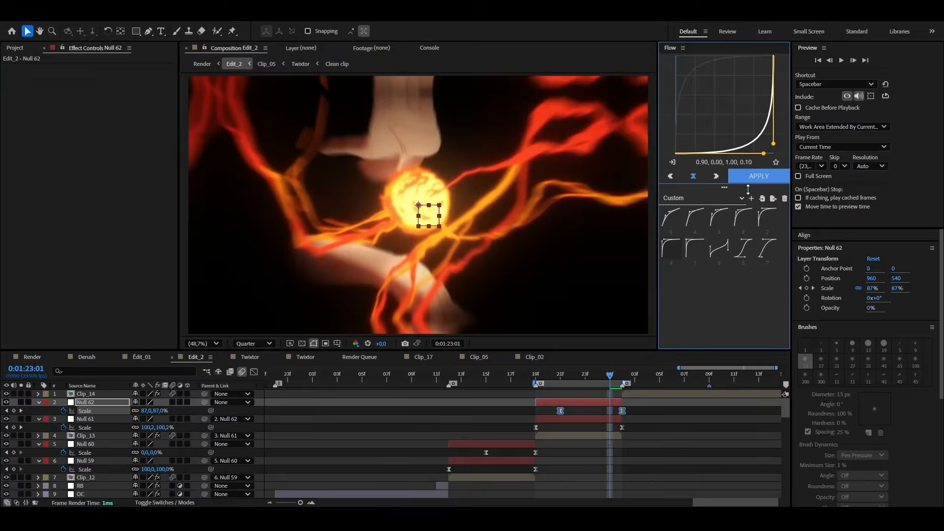
Set the work area to Clip_14 and add three chained parent nulls over the clip, starting at 0:01:23:02
key("ctrl+Up")
key("Page_Down")
key("ctrl+alt+b")
key("d")
key("ctrl+alt+shift+y")
key("ctrl+alt+shift+y")
key("ctrl+alt+shift+y")
Keyframe Null 63's scale from 300% at Clip_14's start to 100% at its end, eased with the 0.00, 0.90, 0.10, 1.00 curve
key("ctrl+Down")
key("ctrl+Down")
key("alt+shift+s")
key("alt+shift+Right")
key("alt+Right")
key("alt+Right")
key("alt+Right")
key("alt+Right")
type("3")
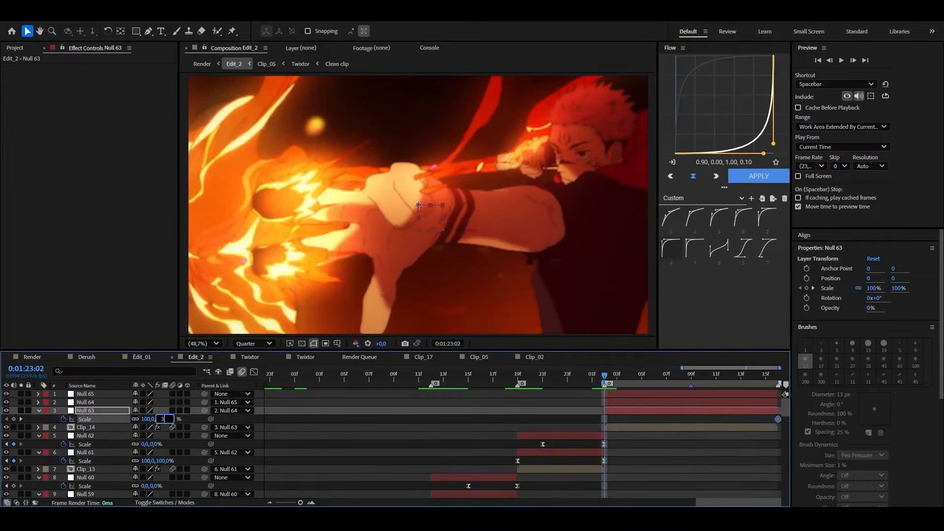
type("00")
key("Return")
left_click(669, 257)
Keyframe Null 64's scale from 100% at 0:01:23:09 to 120% at Clip_14's end, eased with the 0.20, 0.00, 0.25, 1.00 curve
key("Page_Down")
key("Page_Down")
key("Page_Down")
key("Page_Down")
key("Page_Down")
key("Page_Down")
key("Page_Down")
key("ctrl+Up")
key("alt+shift+s")
key("o")
left_click(157, 411)
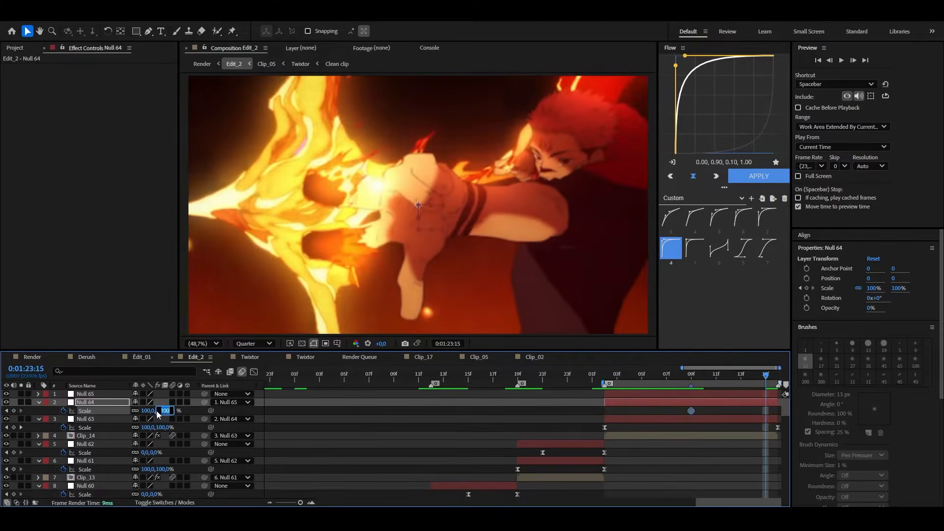
type("120")
key("Return")
key("alt+Right")
left_click(691, 410)
left_click(763, 253)
Keyframe Null 65's scale from 100% at 0:01:23:09 to 0% at Clip_14's end
key("j")
key("ctrl+Up")
key("alt+shift+s")
key("o")
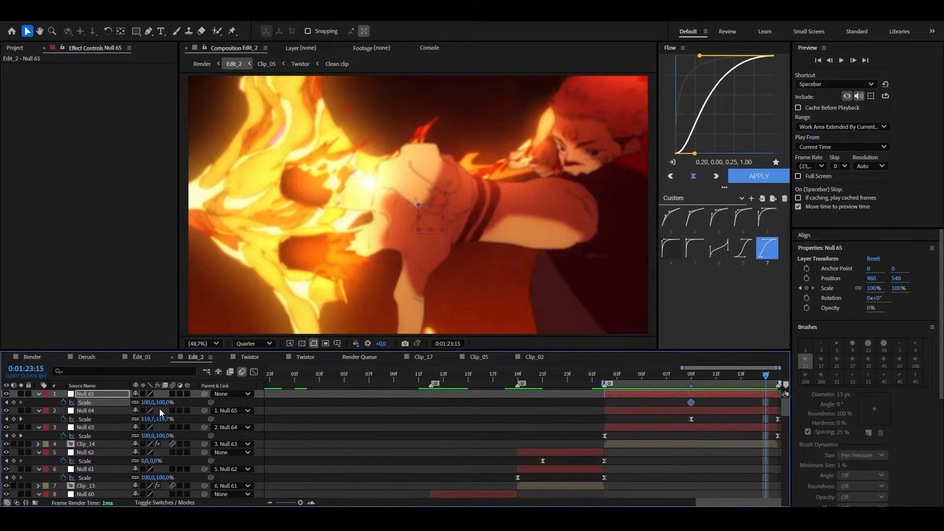
left_click(159, 403)
type("0")
key("Return")
key("alt+Right")
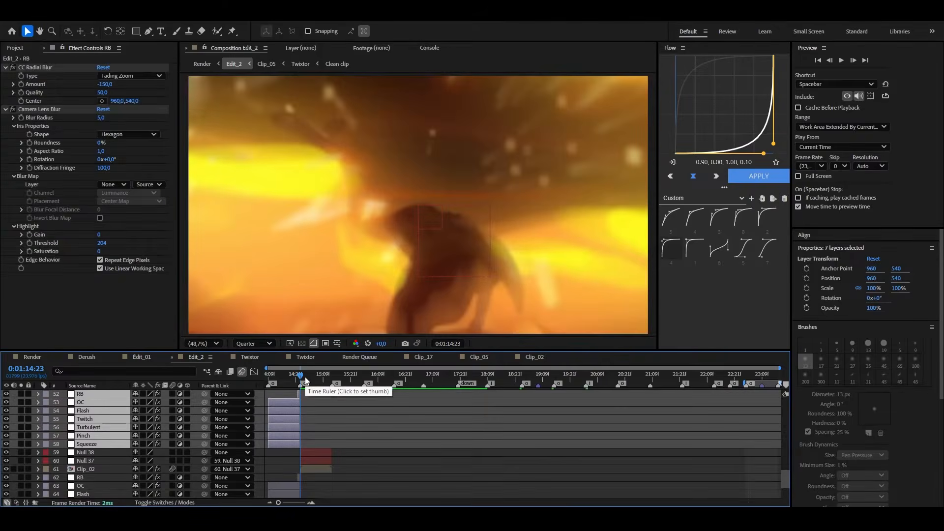
Align the duplicated effect layers with Clip_02 and place another copy of the set above Clip_04's nulls, starting at 0:01:16:16
left_click_drag(289, 441, 321, 442)
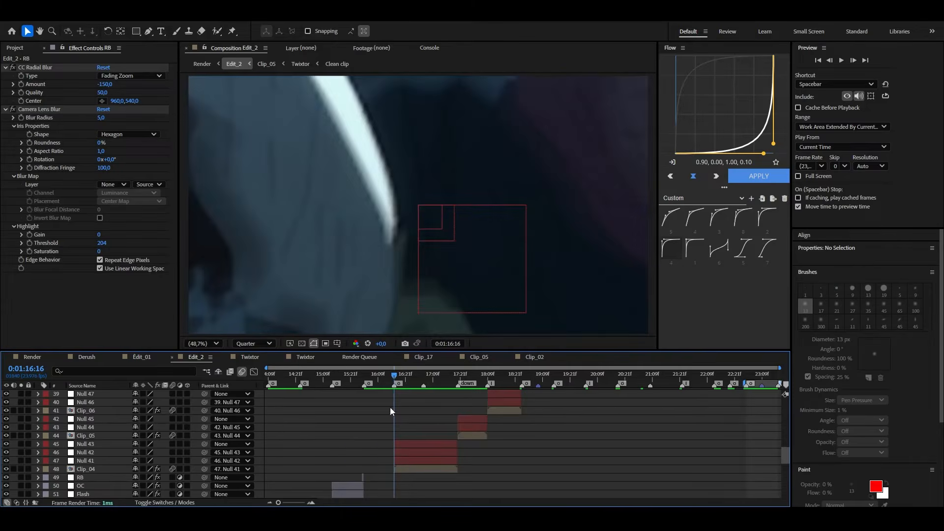
scroll(391, 408, "down", 2)
left_click_drag(383, 424, 407, 444)
key("ctrl+d")
key("ctrl+alt+Up")
key("ctrl+alt+Up")
key("ctrl+alt+Up")
key("ctrl+alt+Up")
scroll(359, 474, "up", 1)
key("=")
Extend the OC, Flash, Turbulent, Pinch and Squeeze effect layers to Clip_04's end
left_click(96, 436, "ctrl")
left_click(95, 444, "ctrl")
left_click(93, 460, "ctrl")
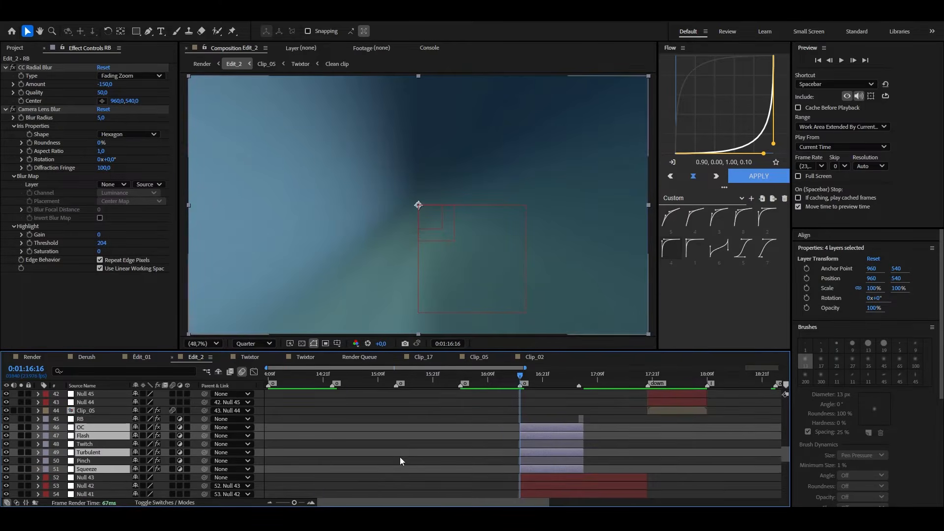
left_click_drag(400, 459, 322, 435)
left_click_drag(502, 443, 561, 444)
left_click_drag(502, 434, 566, 434)
Delete the Warp effect from the Pinch layer over Clip_04
key("y")
key("u")
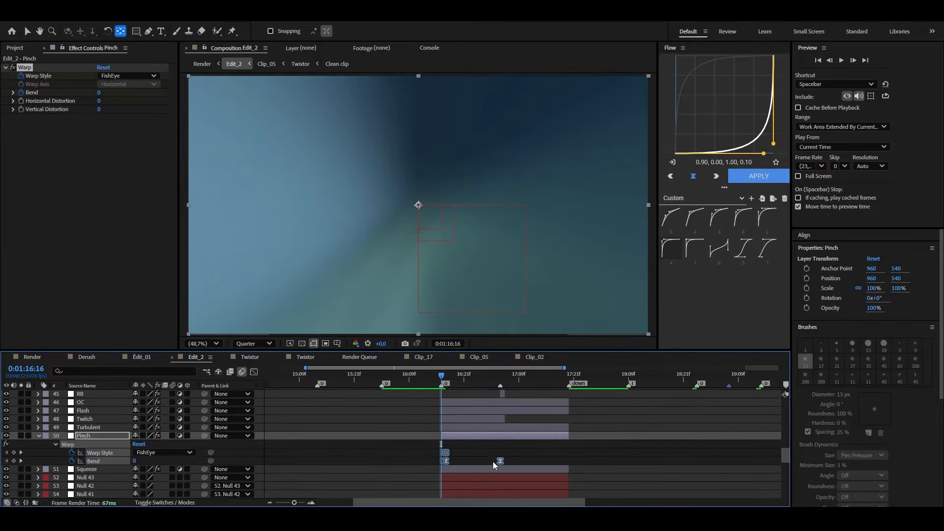
key("Delete")
Extend the Twitch layer to Clip_04's end and move the short RB layer to the clip's end
left_click(542, 428)
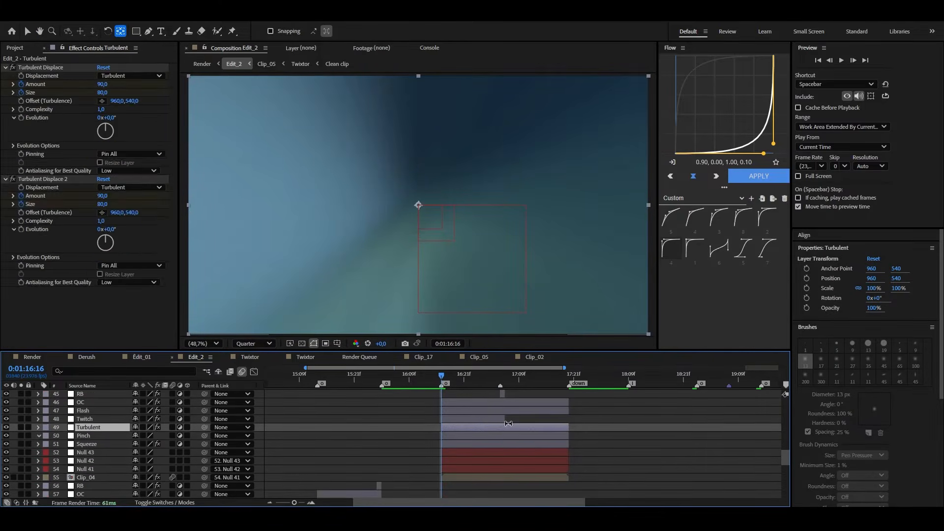
left_click_drag(504, 419, 568, 419)
left_click(501, 394)
Move the Squeeze layer's middle Warp Style and Bend keyframes to 0:01:17:13
mouse_move(552, 377)
left_mouse_down()
mouse_move(565, 379)
mouse_move(537, 379)
left_mouse_up()
left_click(551, 441)
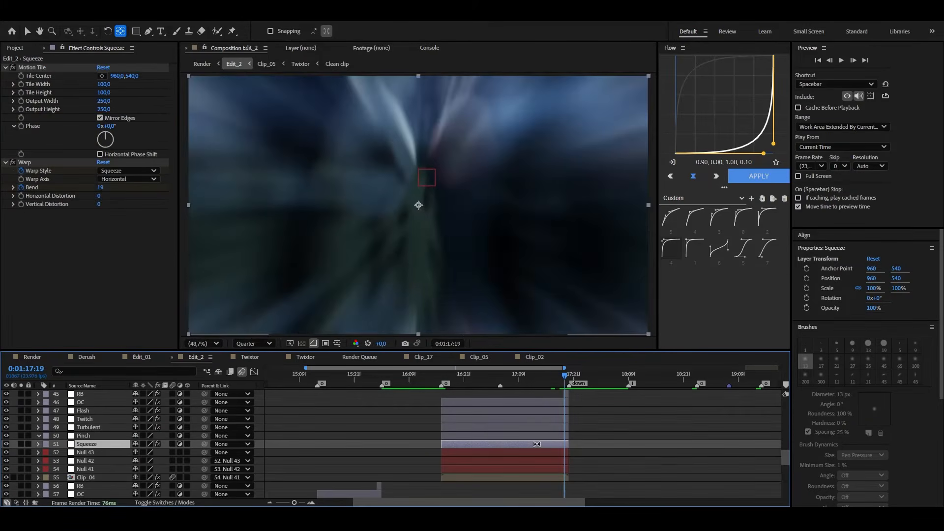
key("u")
left_click_drag(514, 457, 537, 468)
left_click(517, 470)
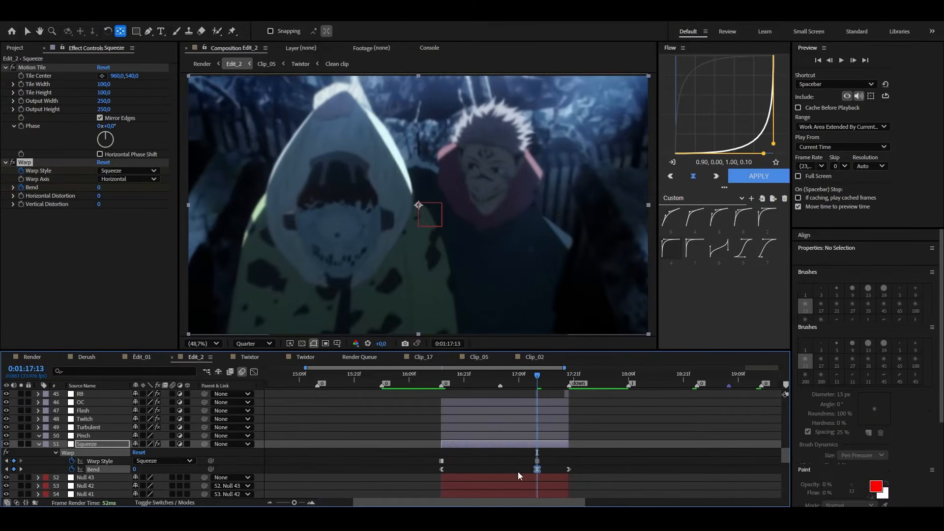
Copy the Squeeze layer's middle Bend keyframe to about 0:01:16:23 and ease the opening bend with the 0.00, 0.80, 0.20, 1.00 curve
left_click(537, 469)
key("ctrl+c")
left_click(443, 379)
key("Page_Down")
key("Page_Down")
key("Page_Down")
key("Page_Down")
key("Page_Down")
key("Page_Down")
key("ctrl+v")
key("alt+Right")
left_click_drag(601, 473, 528, 467)
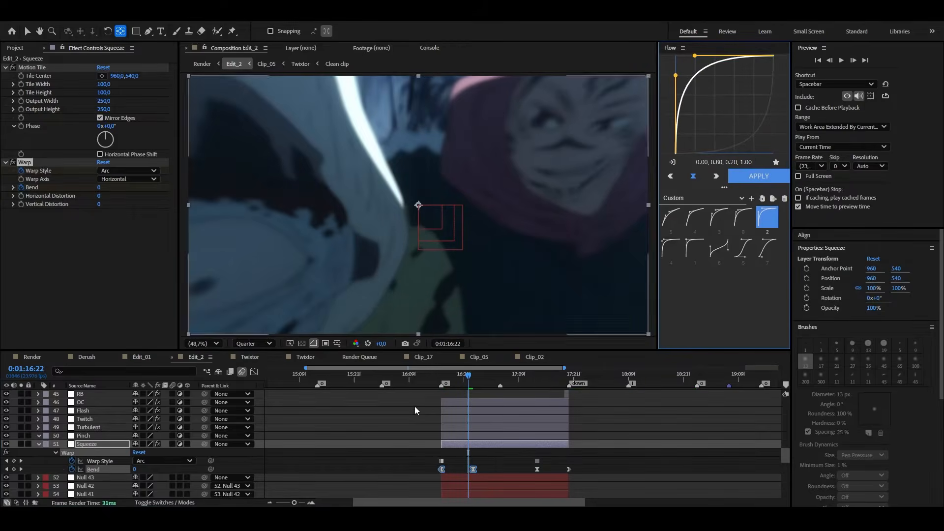
Retime the OC layer's closing Field Of View keyframe to about 0:01:17:11
left_click_drag(447, 378, 523, 381)
scroll(477, 422, "up", 1)
left_click(477, 427)
key("u")
left_click_drag(545, 439, 485, 452)
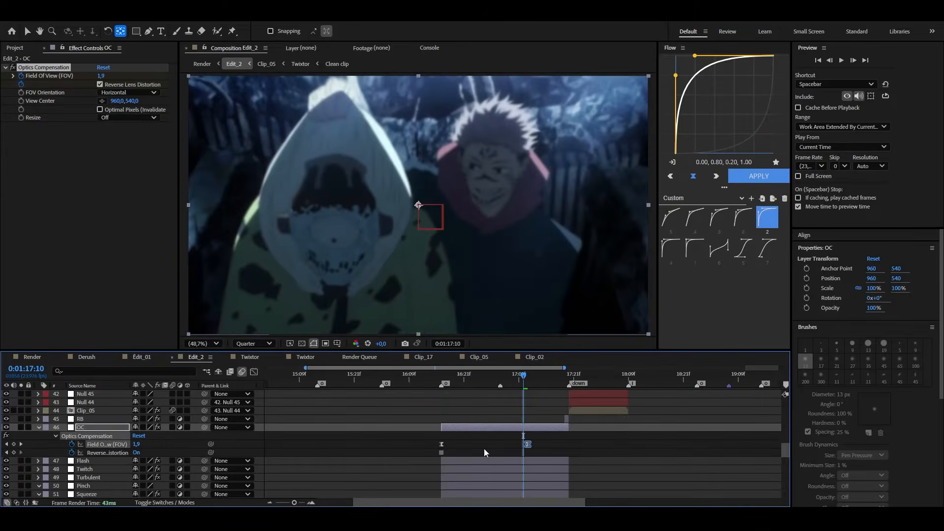
Ease the Turbulent layer's Amount and Size keyframes across Clip_04 with the 0.00, 0.80, 0.20, 1.00 curve
scroll(565, 433, "down", 2)
left_click(551, 435)
key("u")
left_click(550, 427)
key("u")
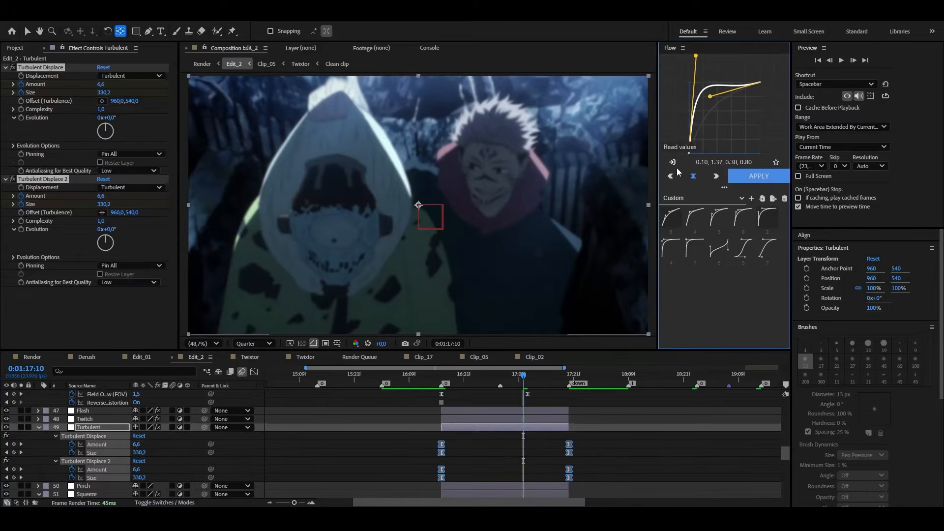
left_click(767, 216)
left_click(504, 379)
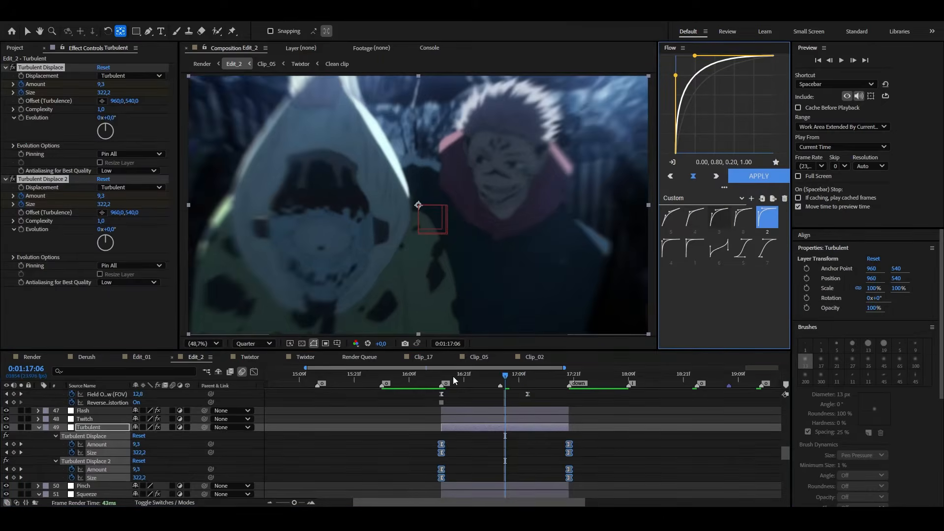
Preview the eased turbulence and bend across Clip_04 up to the clip's end
left_click(435, 380)
key("space")
left_click(416, 381)
key("space")
left_click(496, 381)
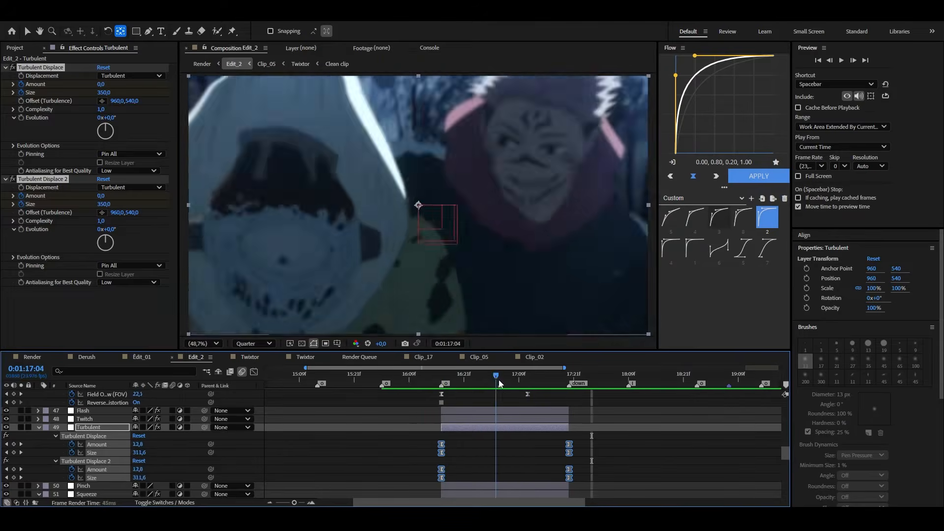
left_click_drag(498, 379, 552, 373)
Set the CC Radial Blur center of Clip_04's RB layer to about 960, 71.9 and collapse the effect layers' keyframes
scroll(544, 431, "up", 3)
key("ctrl+Up")
key("ctrl+Up")
key("ctrl+Up")
key("ctrl+Up")
key("ctrl+Up")
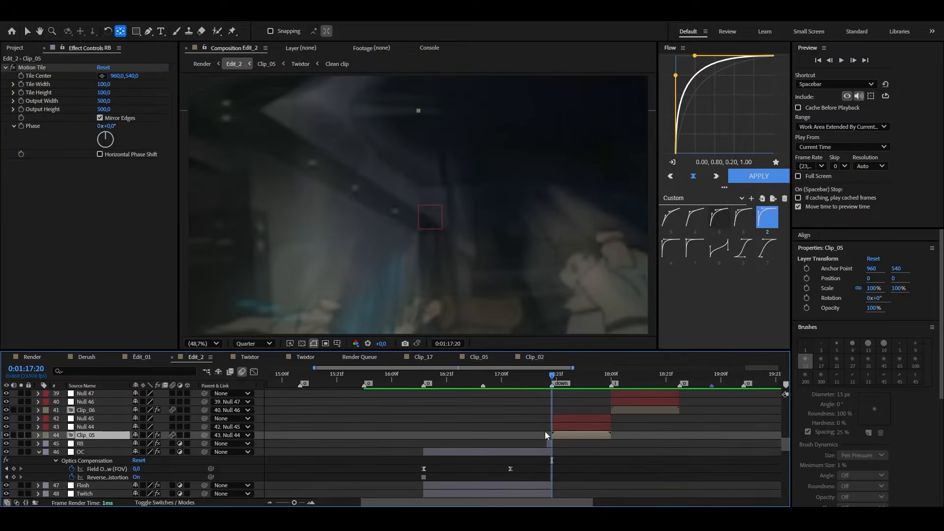
key("Page_Up")
left_click(549, 443)
left_click(101, 100)
left_click(417, 92)
left_click(616, 478)
key("u")
key("u")
left_click(493, 378)
scroll(453, 420, "down", 2)
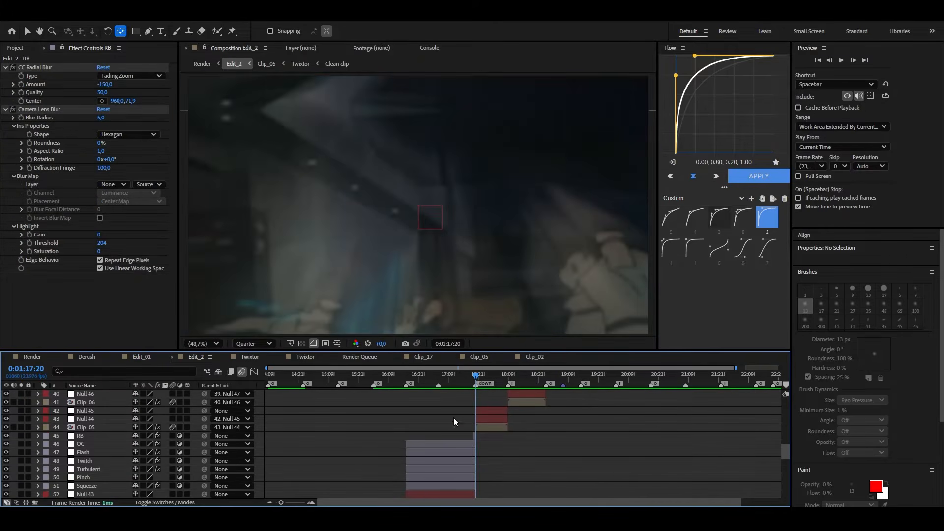
Copy the six RB-to-Squeeze effect layers from Edit_01 and paste them above Null 45 in Edit_2 at 0:01:17:20
scroll(650, 420, "down", 5)
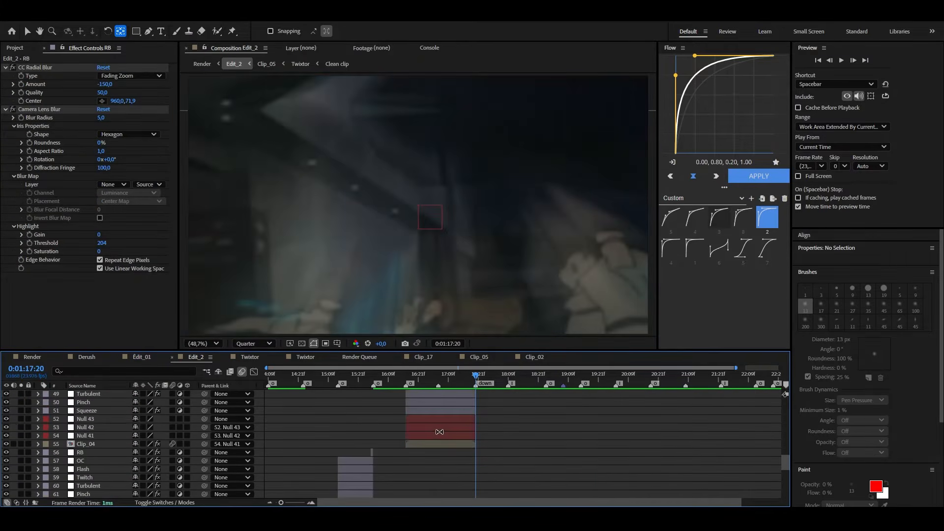
left_click(145, 361)
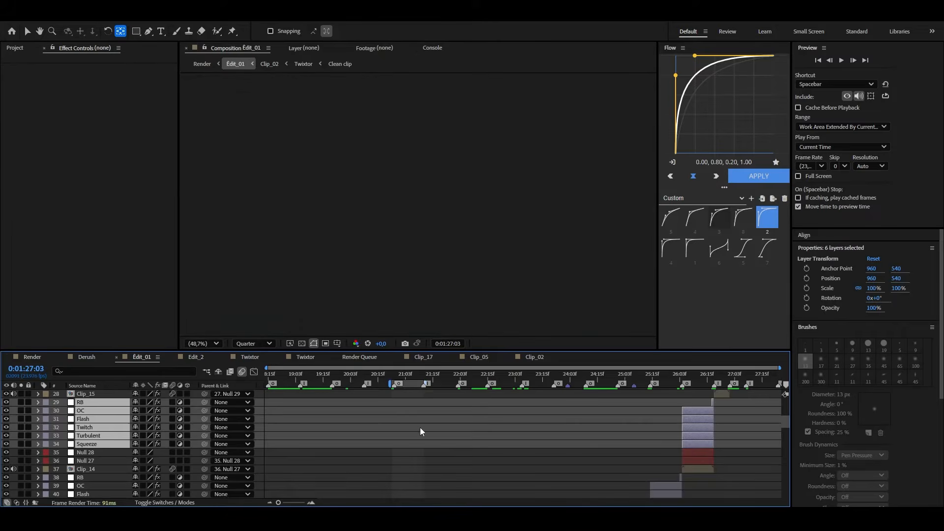
left_click_drag(420, 430, 413, 471)
left_click(32, 357)
double_click(674, 402)
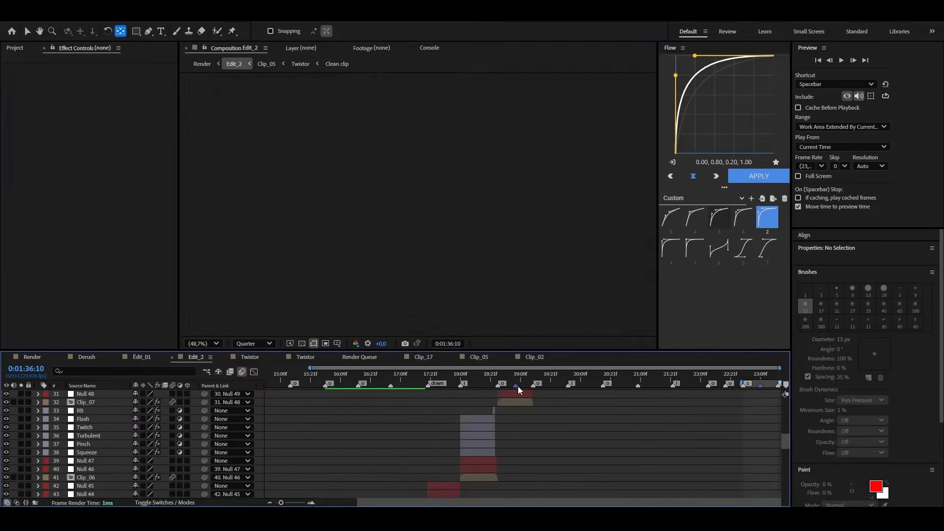
left_click_drag(509, 381, 428, 388)
scroll(437, 418, "down", 3)
left_click(448, 409)
key("ctrl+v")
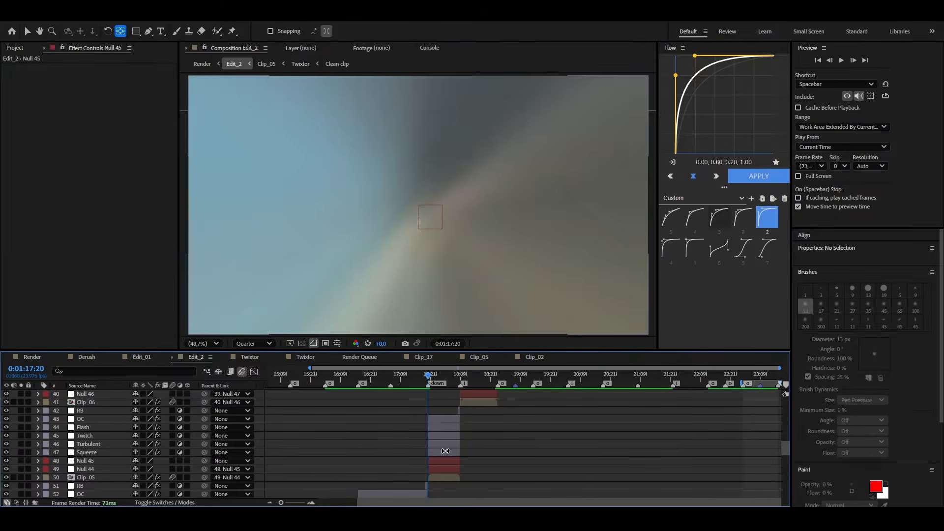
Preview Clip_05 with the pasted effects and check the Squeeze layer's keyframes at the clip's end
left_click(444, 449)
left_click(459, 410)
left_click(407, 378)
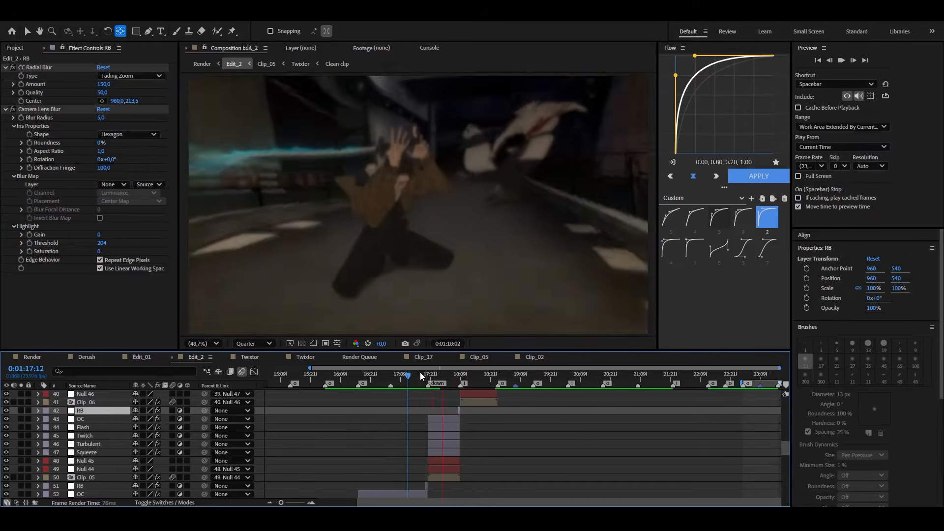
key("space")
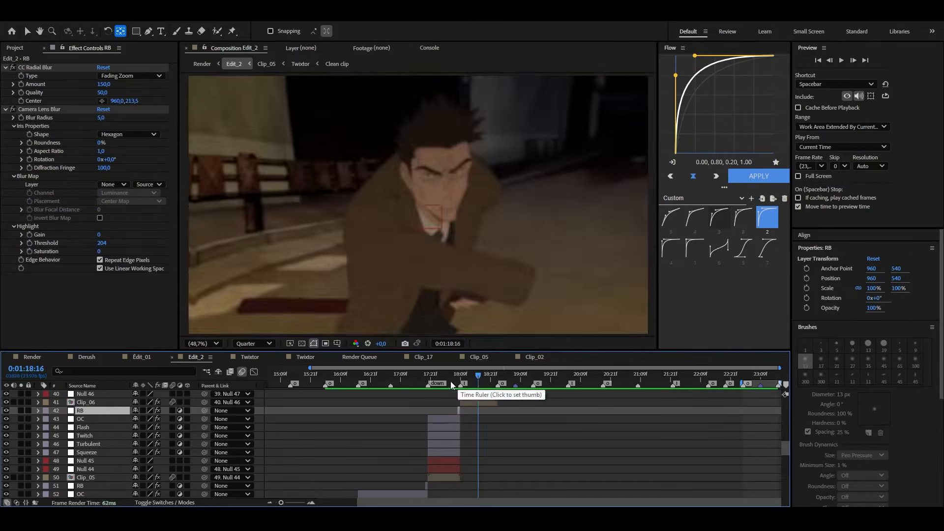
left_click_drag(450, 385, 458, 385)
left_click(448, 452)
key("u")
left_click(460, 385)
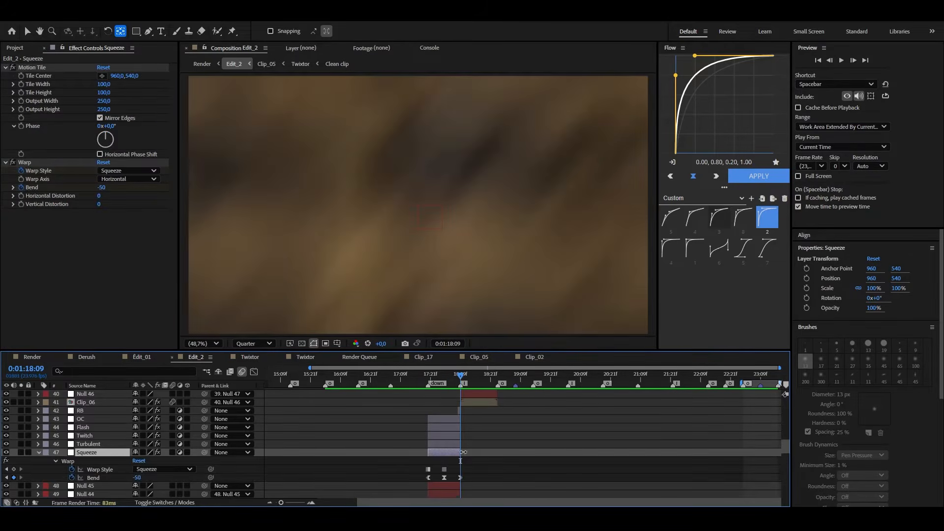
key("u")
Shift Null 45's Scale keyframes slightly earlier so that the closing one sits at 0:01:18:07
left_click(449, 460)
key("u")
key("Page_Up")
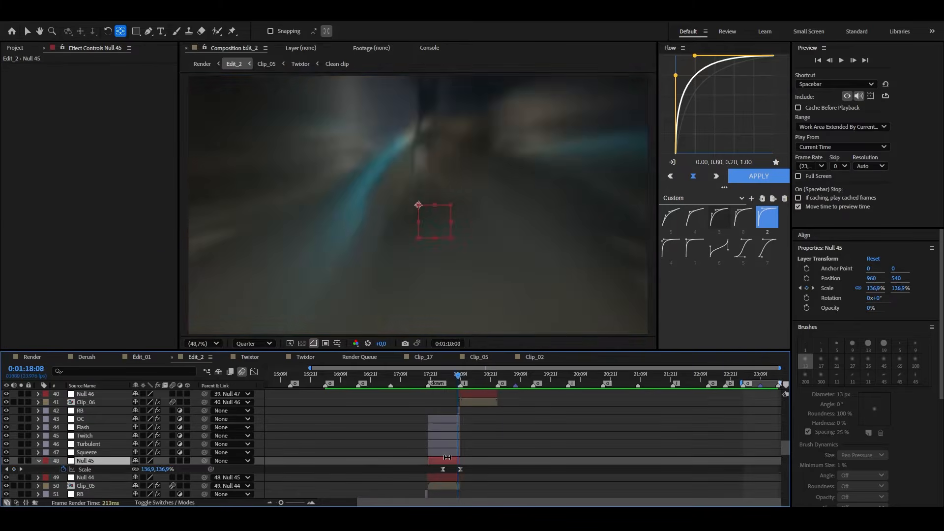
key("=")
key("=")
left_click_drag(541, 465, 443, 470)
Keyframe Null 45's Position from the first Scale keyframe and change its vertical position at 0:01:18:07
key("Page_Up")
key("alt+shift+p")
left_click_drag(512, 469, 443, 469)
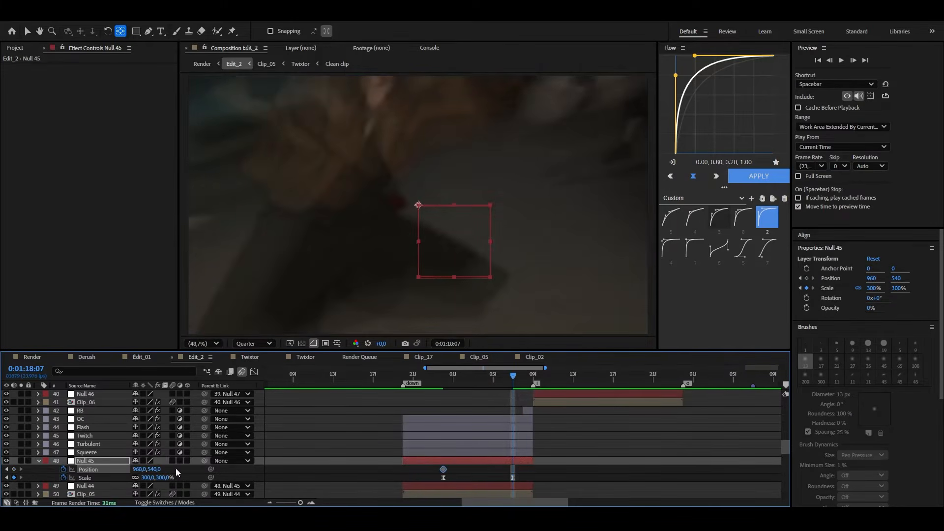
left_click_drag(155, 469, 356, 458)
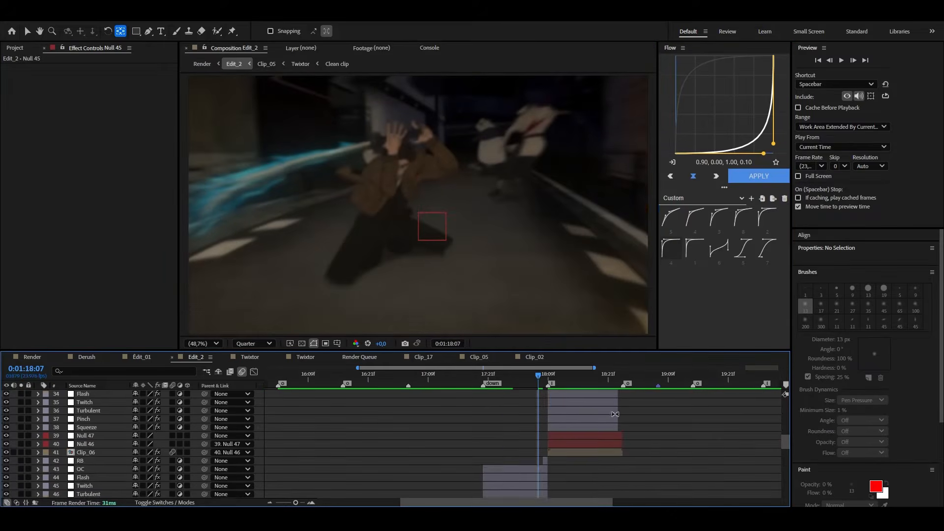
Extend Clip_06's effect layers and the Squeeze layer's closing Bend keyframe to the end of the clip
scroll(614, 414, "up", 2)
left_click(615, 436)
left_click(600, 485, "shift")
left_click(600, 486, "ctrl")
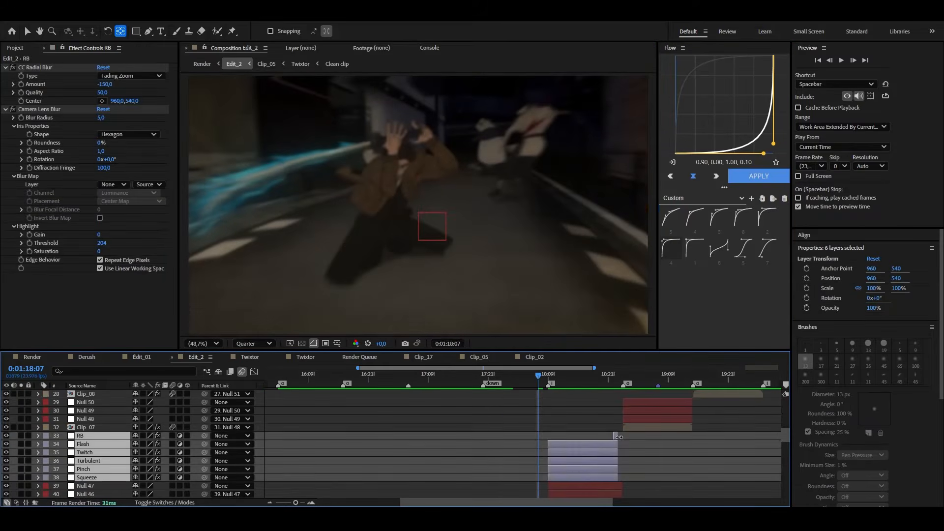
left_click(94, 435, "ctrl")
left_click(93, 452, "ctrl")
left_click(93, 469, "ctrl")
scroll(652, 469, "up", 3)
left_click_drag(553, 477, 532, 477)
left_click_drag(513, 469, 533, 452)
left_click(512, 435)
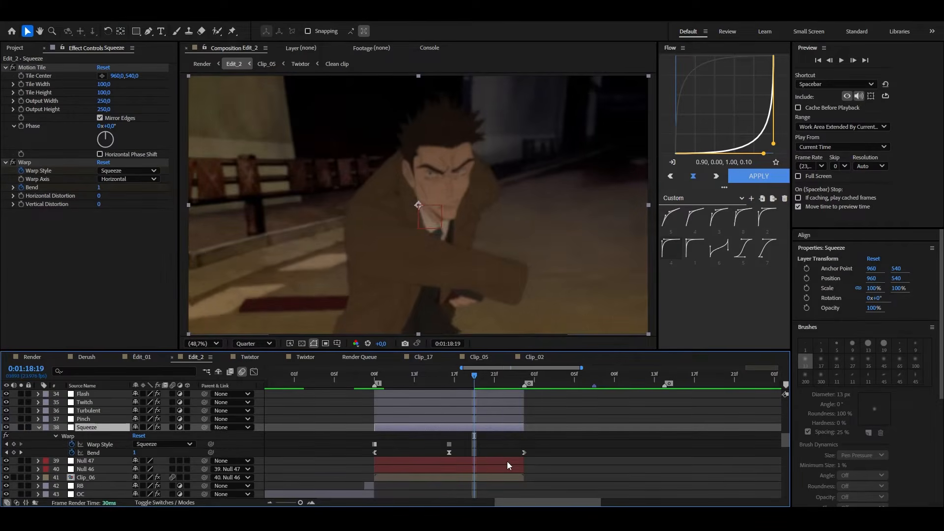
Step through Clip_06's closing frames to check the Squeeze effect, and collapse the layer's keyframes
key("Page_Down")
key("Page_Down")
key("Page_Down")
key("Page_Down")
key("Page_Down")
key("Page_Down")
key("Page_Down")
key("u")
scroll(471, 433, "down", 1)
scroll(468, 399, "up", 2)
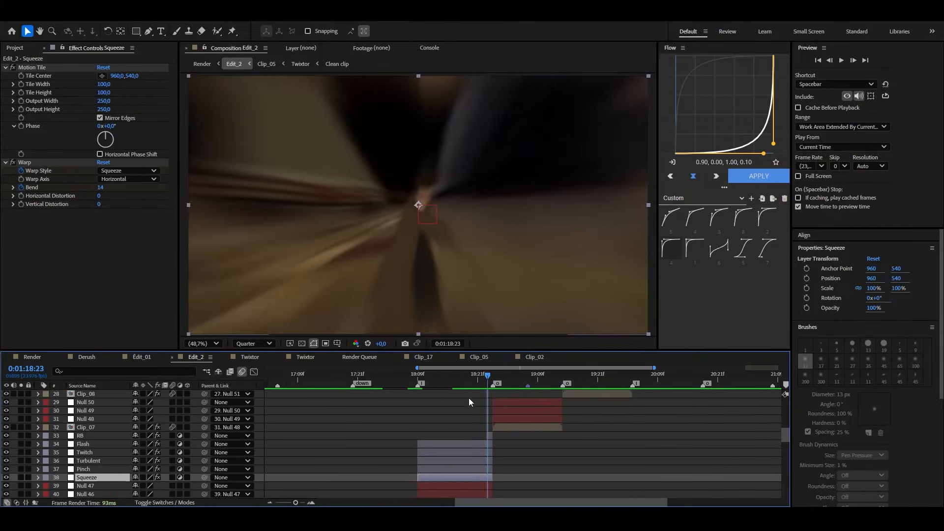
Paste copies of the seven RB-to-Squeeze effect layers at 0:01:19:00 and stack them directly above Null 50
left_click_drag(489, 378, 515, 383)
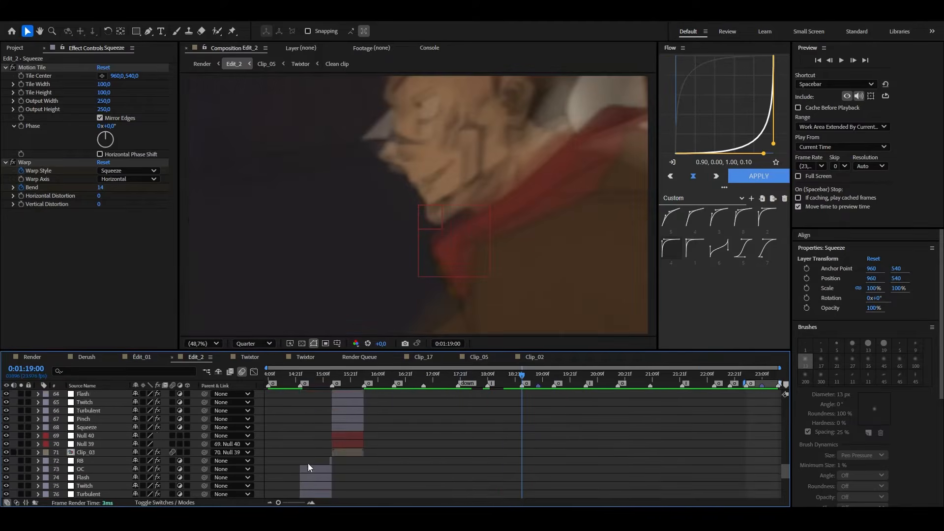
key("ctrl+v")
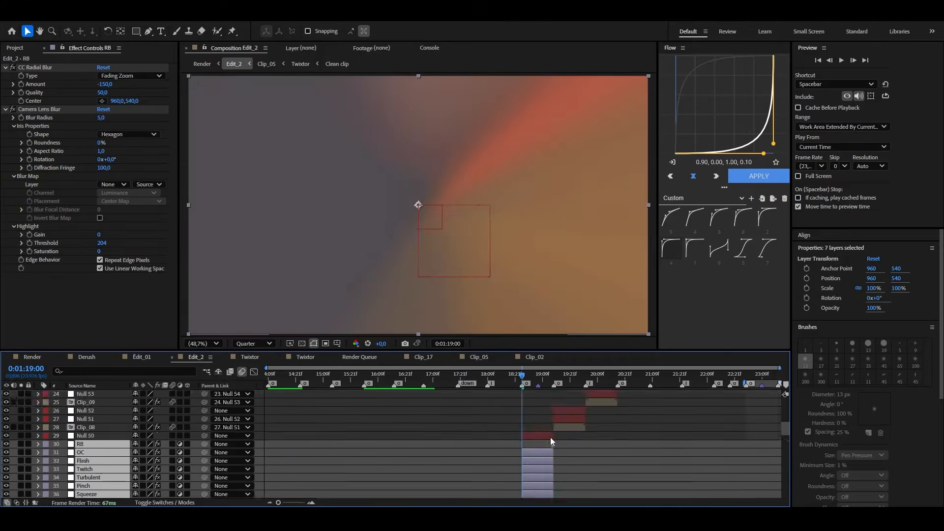
scroll(552, 442, "down", 2)
key("ctrl+alt+Up")
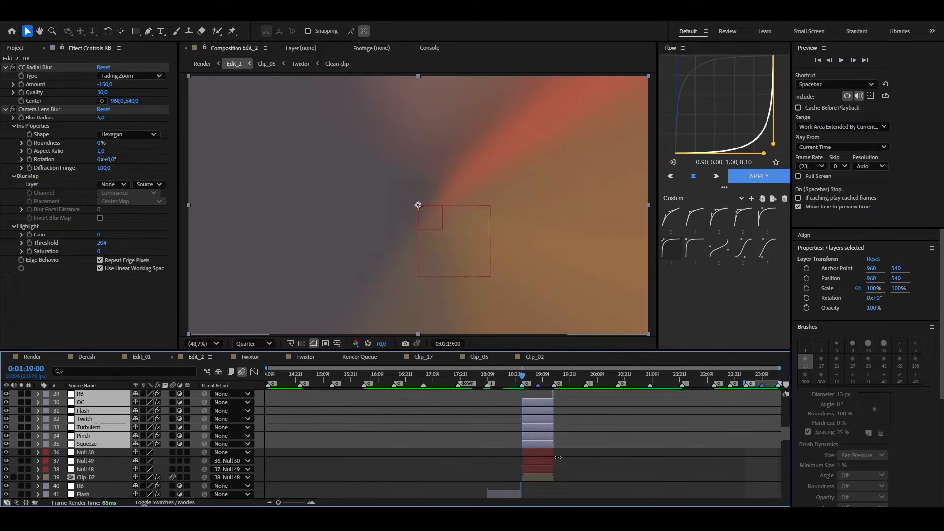
Copy Clip_05's six effect layers and move the copies up the layer stack to directly above Null 52
scroll(557, 457, "up", 2)
scroll(519, 452, "down", 4)
left_click(486, 410)
left_click(484, 450, "shift")
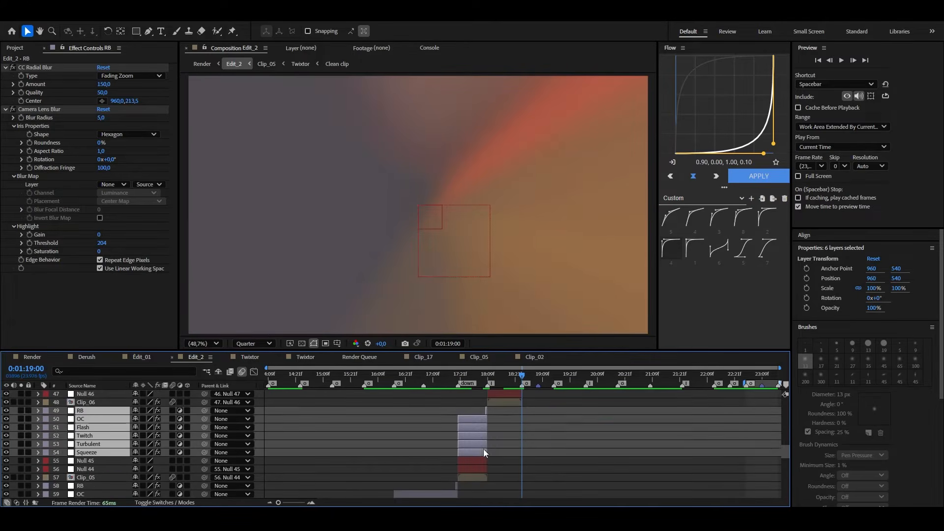
key("ctrl+alt+Up")
key("ctrl+alt+Up")
key("ctrl+alt+Up")
key("ctrl+alt+Up")
key("ctrl+alt+Up")
key("ctrl+alt+Up")
key("ctrl+alt+Up")
key("ctrl+alt+Up")
key("ctrl+alt+Up")
key("ctrl+alt+Up")
key("ctrl+alt+Up")
key("ctrl+alt+Up")
key("ctrl+alt+Up")
key("ctrl+alt+Up")
key("ctrl+alt+Up")
key("ctrl+alt+Up")
key("ctrl+alt+Up")
key("ctrl+alt+Down")
Move the six copied effect layers to Clip_08's start and fit them to the clip's end at 0:01:20:04
left_click_drag(475, 460, 593, 476)
scroll(575, 460, "up", 1)
left_click(105, 436, "ctrl")
left_click(112, 460, "ctrl")
scroll(585, 478, "up", 2)
left_click_drag(585, 461, 590, 436)
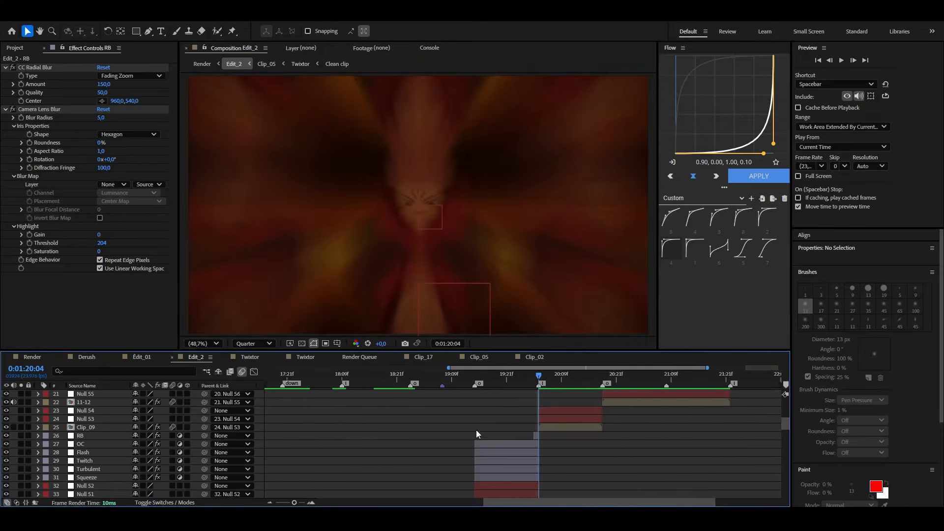
Duplicate the six adjustment layers just below Clip_07, from RB to Squeeze, and move the copies up the stack above Clip_09 and its nulls
scroll(476, 430, "down", 2)
left_click(460, 402)
left_click(455, 445, "shift")
key("ctrl+d")
key("ctrl+alt+Up")
key("ctrl+alt+Up")
key("ctrl+alt+Up")
key("ctrl+alt+Up")
key("ctrl+alt+Up")
key("ctrl+alt+Up")
key("ctrl+alt+Up")
key("ctrl+alt+Up")
key("ctrl+alt+Up")
key("ctrl+alt+Up")
key("ctrl+alt+Up")
key("ctrl+alt+Up")
key("ctrl+alt+Up")
key("ctrl+alt+Up")
key("ctrl+alt+Up")
key("ctrl+alt+Up")
key("ctrl+alt+Up")
key("ctrl+alt+Up")
key("ctrl+alt+Up")
key("ctrl+alt+Up")
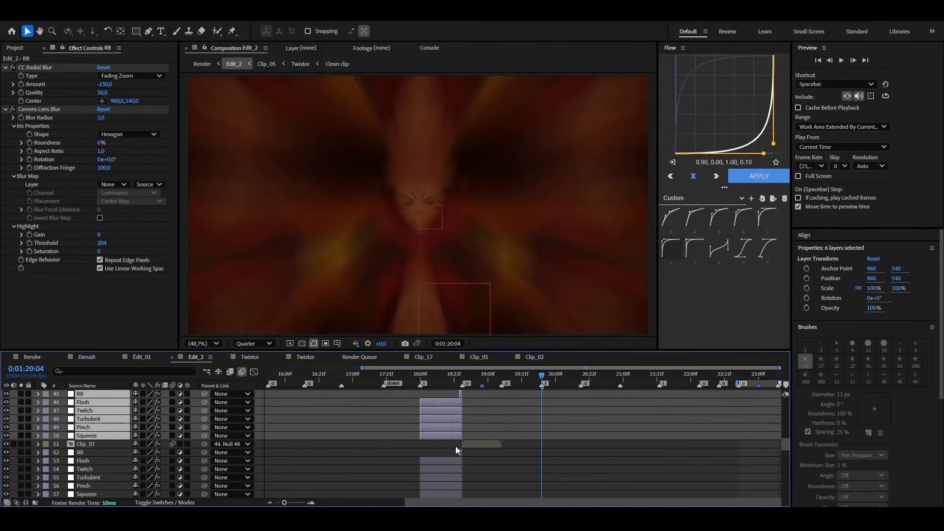
key("ctrl+alt+Down")
key("ctrl+alt+Down")
key("ctrl+alt+Down")
key("ctrl+alt+Down")
Shift the copied layers to start at 0:01:20:04 over Clip_09, fit them to its length and align RB with its end
left_click_drag(455, 446, 609, 466)
left_click(81, 427, "ctrl")
scroll(570, 469, "up", 2)
left_click_drag(614, 428, 604, 429)
Examine the Pinch layer's Warp keyframes and the frames around the cut at the end of Clip_09
left_click(87, 461)
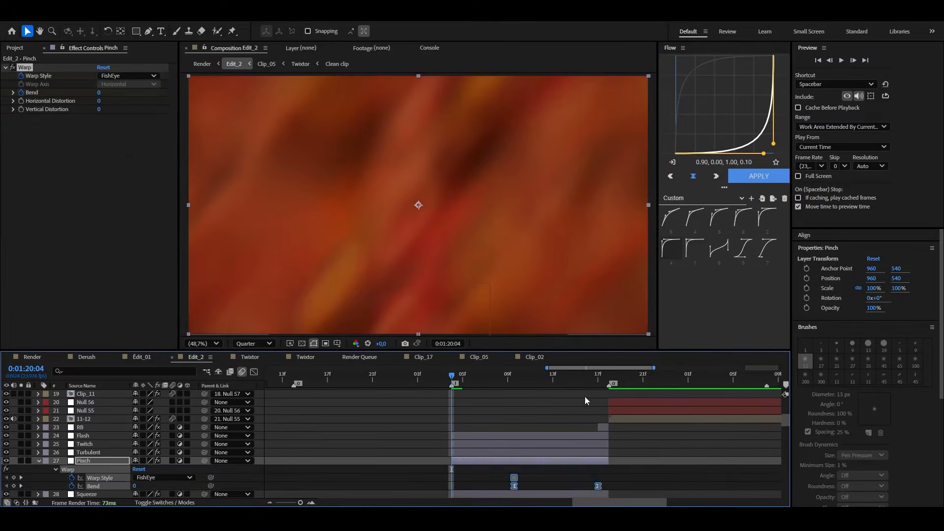
left_click(598, 377)
left_click(258, 273)
left_click(658, 450)
scroll(658, 443, "down", 1)
left_click(649, 376)
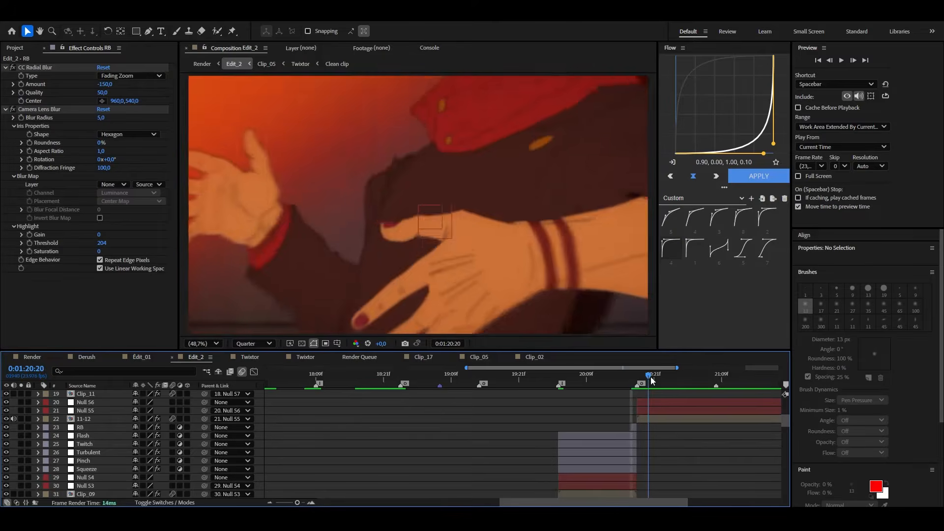
Duplicate the RB, OC, Flash, Twitch, Turbulent and Squeeze layers of the clip preceding Clip_09 and move the copies above layer 11-12 and its nulls
key("j")
scroll(648, 409, "down", 5)
scroll(599, 419, "up", 2)
scroll(600, 421, "down", 6)
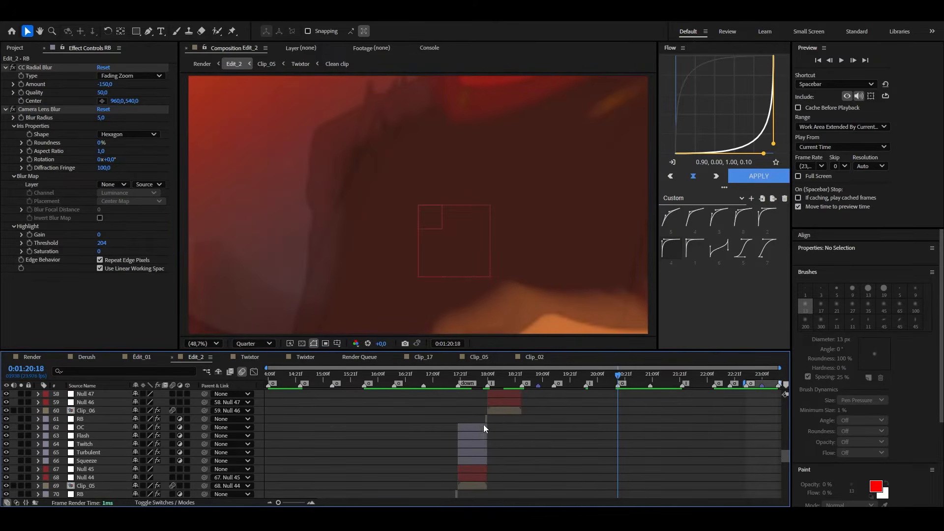
left_click(486, 418)
scroll(574, 432, "up", 4)
left_click(575, 469, "shift")
key("ctrl+d")
key("ctrl+alt+Up")
key("ctrl+alt+Up")
key("ctrl+alt+Up")
key("ctrl+alt+Up")
key("ctrl+alt+Up")
key("ctrl+alt+Up")
key("ctrl+alt+Up")
key("ctrl+alt+Up")
key("ctrl+alt+Up")
key("ctrl+alt+Up")
key("ctrl+alt+Up")
key("ctrl+alt+Up")
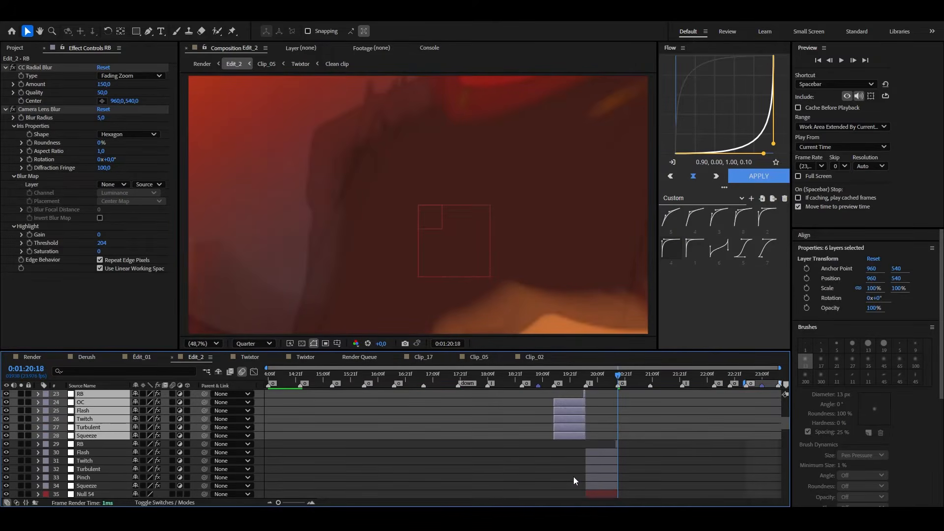
Shift the copied layers to start at 0:01:20:18, extend them to the end of layer 11-12 and move RB to that end
left_click_drag(579, 435, 683, 429)
left_click(79, 394, "ctrl")
scroll(693, 438, "up", 4)
left_click_drag(512, 419, 641, 419)
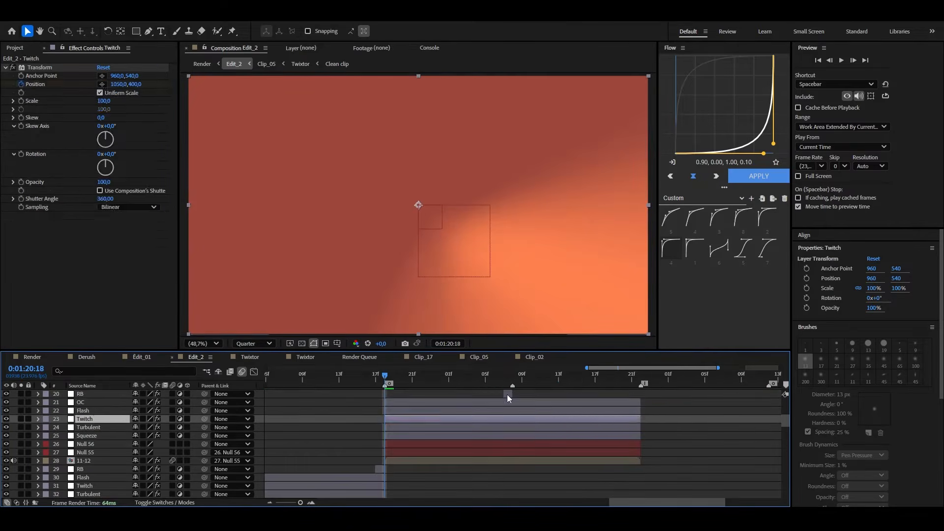
left_click_drag(507, 394, 635, 395)
key("i")
Move the middle Warp Style and Bend keyframes of the Squeeze layer over 11-12 to 0:01:21:02
left_click(560, 435)
key("u")
left_click(380, 374)
key("shift+Page_Down")
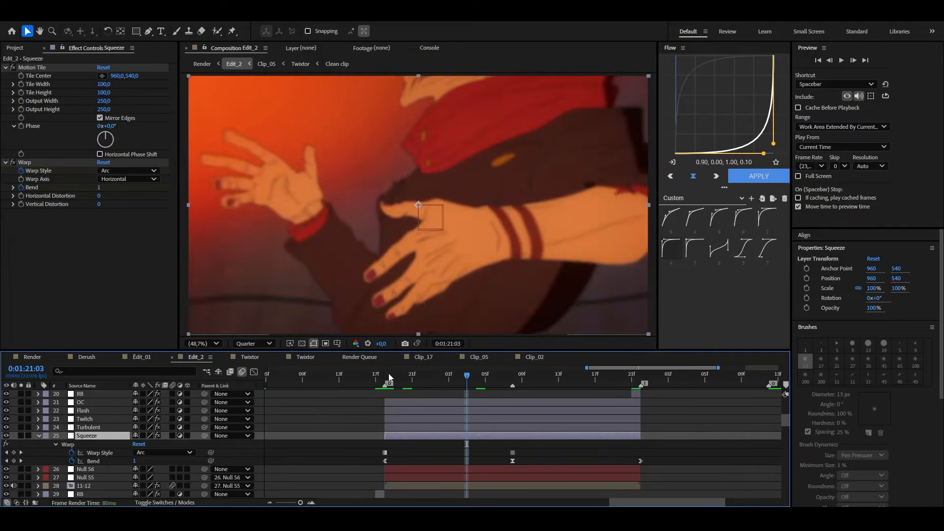
key("Page_Up")
left_click_drag(523, 448, 465, 461)
Add a Squeeze Bend keyframe at 0:01:21:14 and ease the Bend keyframes with the 0.00, 0.80, 0.20, 1.00 Flow curve
left_click_drag(638, 375, 647, 374)
key("shift+Page_Up")
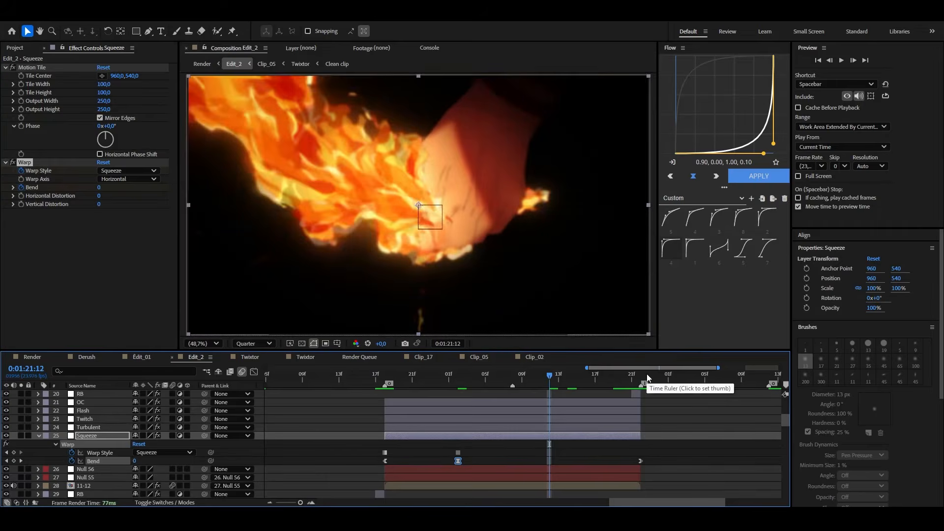
key("Page_Down")
key("Page_Down")
left_click(14, 460)
left_click_drag(653, 456, 539, 465)
left_click(766, 217)
right_click(721, 119)
left_click(765, 163)
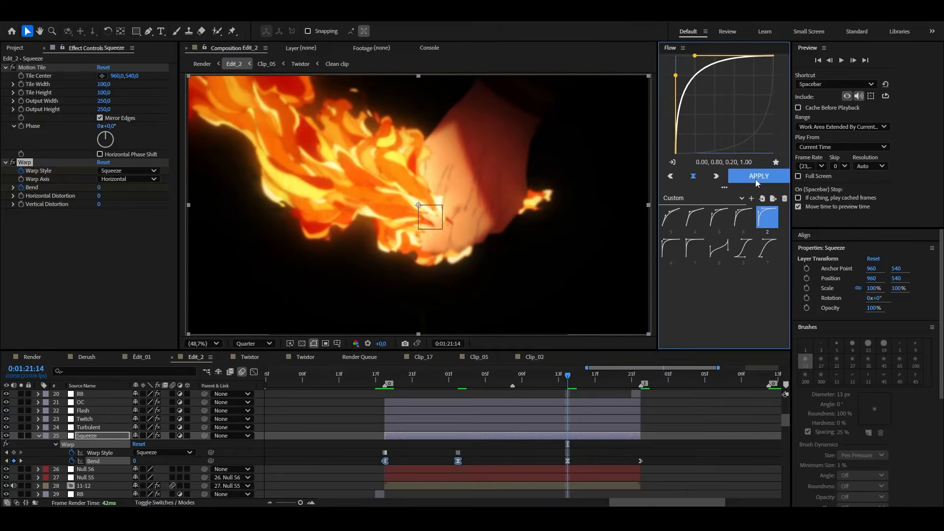
Ease the Turbulent layer's Amount and Size keyframes over 11-12 with the same Flow curve
left_click(554, 428)
key("u")
left_click_drag(664, 441, 376, 484)
left_click(758, 177)
Ease the Flash layer's blur and exposure keyframes, and the OC layer's Field of View keyframes with the 0.10, 0.70, 0.30, 0.90 Flow curve
left_click(531, 418)
key("u")
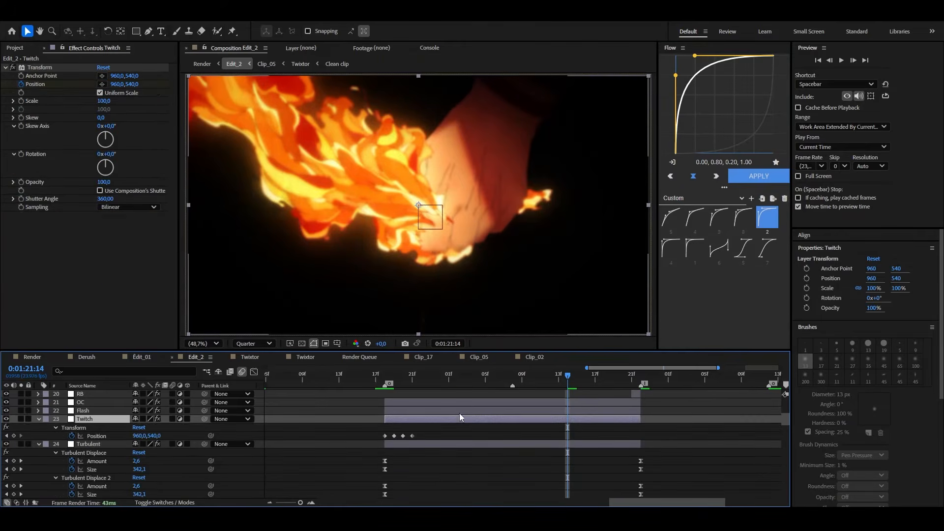
left_click(462, 410)
key("u")
left_click_drag(663, 424, 376, 447)
left_click(541, 402)
key("u")
left_click_drag(668, 416, 376, 423)
left_click(719, 217)
left_click(649, 397)
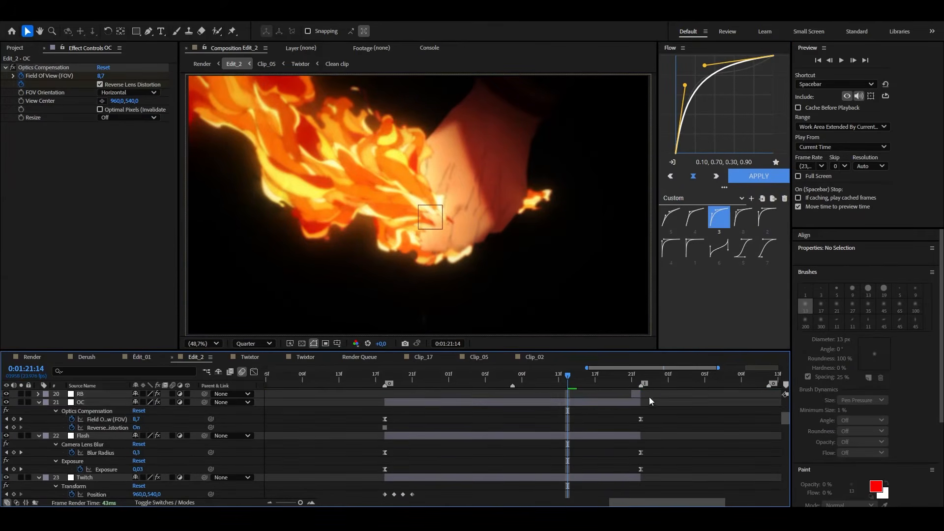
Set the current time to 0:01:22:12, duplicate Clip_03's seven adjustment layers from RB to Squeeze and move the copies up the stack
left_click(636, 394)
left_click(649, 399)
scroll(639, 423, "down", 5)
scroll(634, 442, "up", 5)
scroll(634, 437, "up", 3)
left_click(647, 379)
scroll(636, 423, "down", 3)
scroll(491, 422, "down", 20)
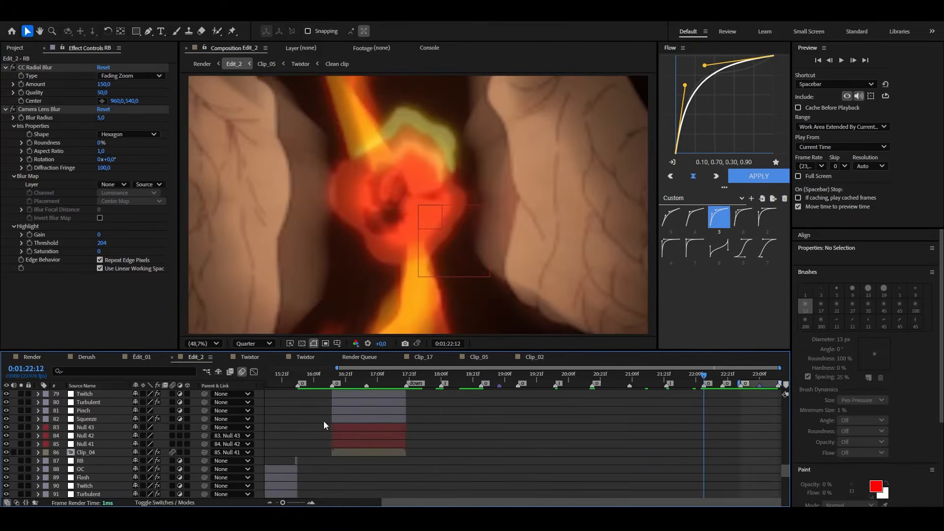
scroll(344, 426, "left", 3)
scroll(379, 431, "down", 4)
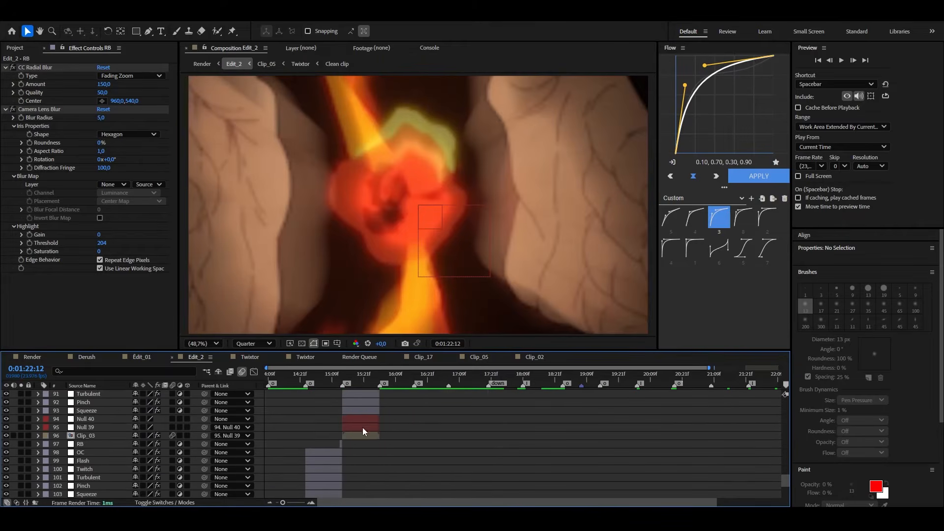
scroll(362, 429, "up", 2)
left_click(377, 411)
left_click(369, 461, "shift")
key("ctrl+d")
key("ctrl+alt+Up")
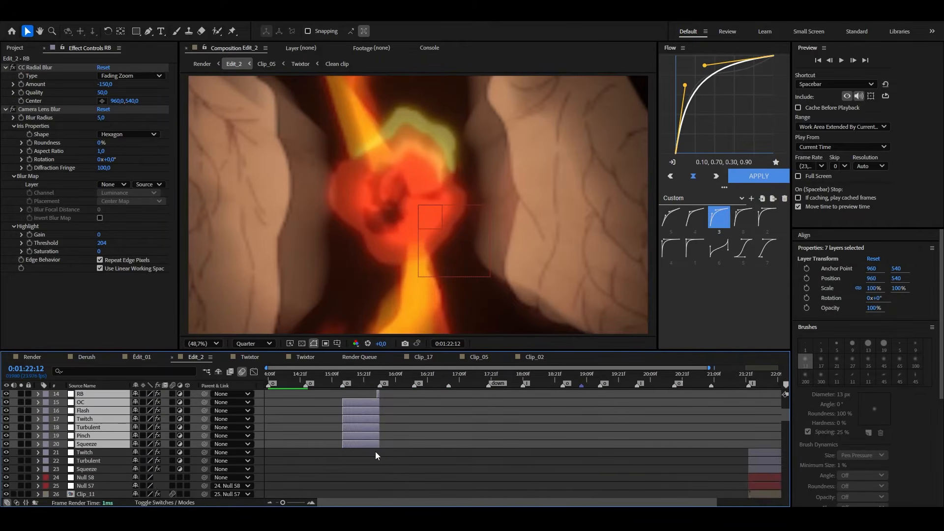
Shift the seven copied layers to start at 0:01:22:12 and move them above Null 60, over Clip_12
key("minus")
left_click_drag(358, 444, 741, 445)
key("equal")
key("equal")
scroll(639, 457, "up", 2)
key("ctrl+alt+Up")
key("ctrl+alt+Up")
key("ctrl+alt+Up")
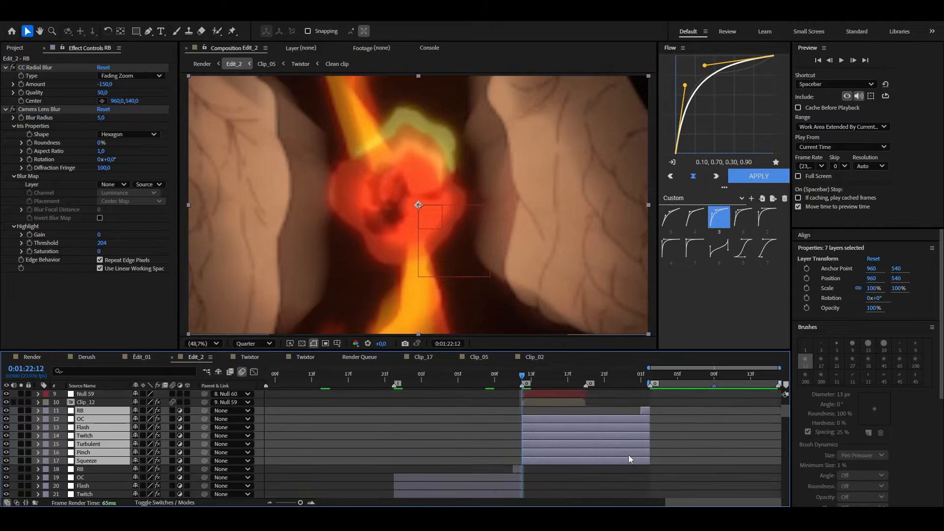
key("ctrl+alt+Up")
key("ctrl+alt+Up")
key("ctrl+alt+Up")
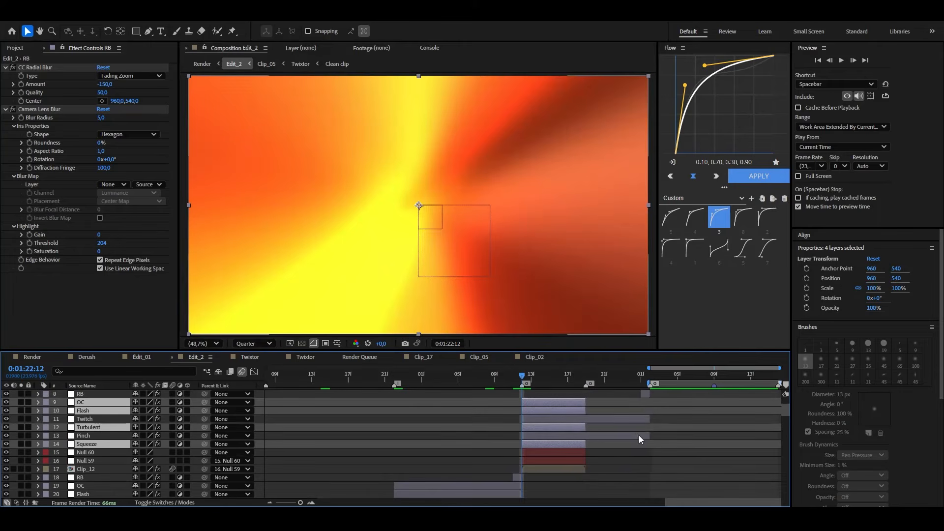
Trim the copied Pinch and Twitch layers to the end of Clip_12 and slide RB to finish at the same cut
left_click_drag(649, 436, 585, 435)
left_click_drag(649, 419, 585, 418)
left_click_drag(644, 394, 581, 394)
key("i")
Reveal the Squeeze and Pinch keyframes over Clip_12 and retime Pinch's Warp keyframes to run from 0:01:22:12 to 0:01:22:18
left_click(581, 444)
key("u")
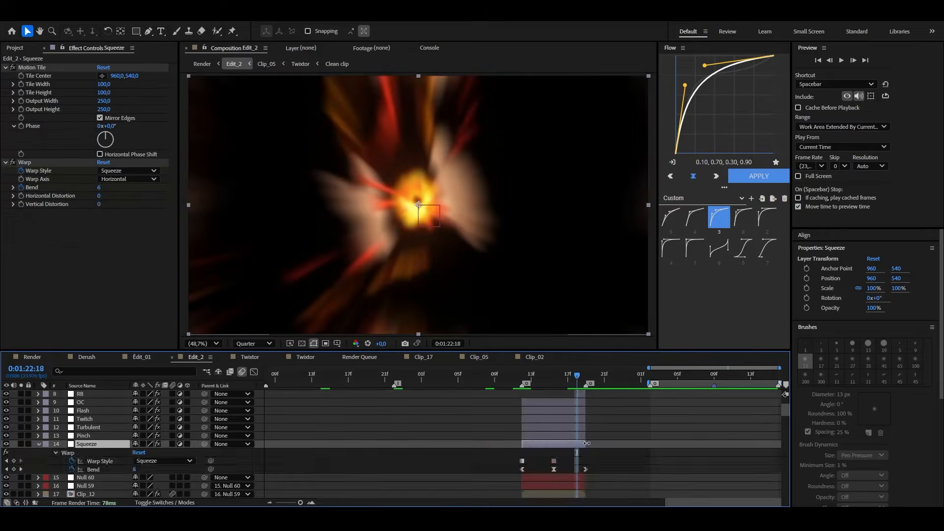
key("k")
key("j")
key("j")
left_click(573, 436)
key("u")
mouse_move(526, 449)
left_mouse_down()
mouse_move(624, 467)
mouse_move(523, 461)
mouse_move(522, 452)
left_mouse_up()
left_click(641, 461)
left_click_drag(515, 465, 587, 458)
Ease the Pinch layer's Bend keyframes with the first short Flow preset reversed to 0.90, 0.00, 1.00, 0.10
left_click(670, 248)
right_click(736, 161)
left_click(773, 179)
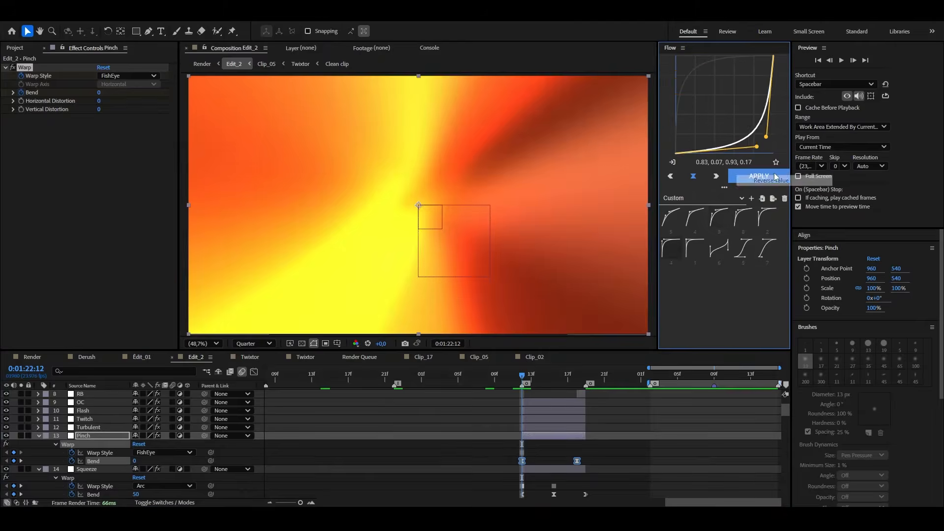
left_click(773, 178)
Reveal the Turbulent and OC keyframes over Clip_12 and ease the OC keyframes with the 0.20, 0.60, 0.40, 0.80 Flow curve
key("k")
key("k")
left_click(574, 428)
key("u")
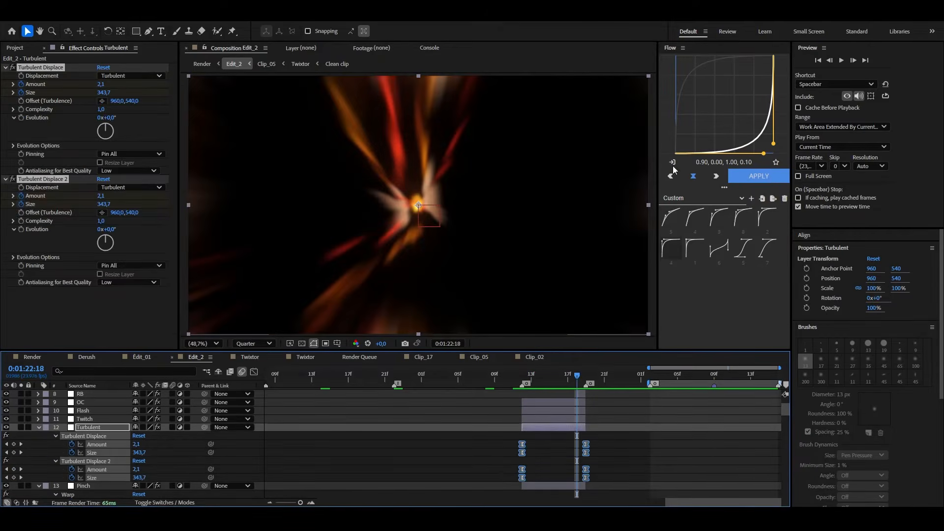
left_click(598, 402)
key("u")
left_click(680, 222)
Ease the Amount and Size keyframes of both Turbulent Displace effects over Clip_12 with the 0.20, 0.60, 0.40, 0.80 Flow curve
left_click_drag(522, 377, 558, 383)
left_click(581, 394)
left_click(541, 444)
scroll(545, 443, "down", 1)
left_click_drag(597, 440, 513, 471)
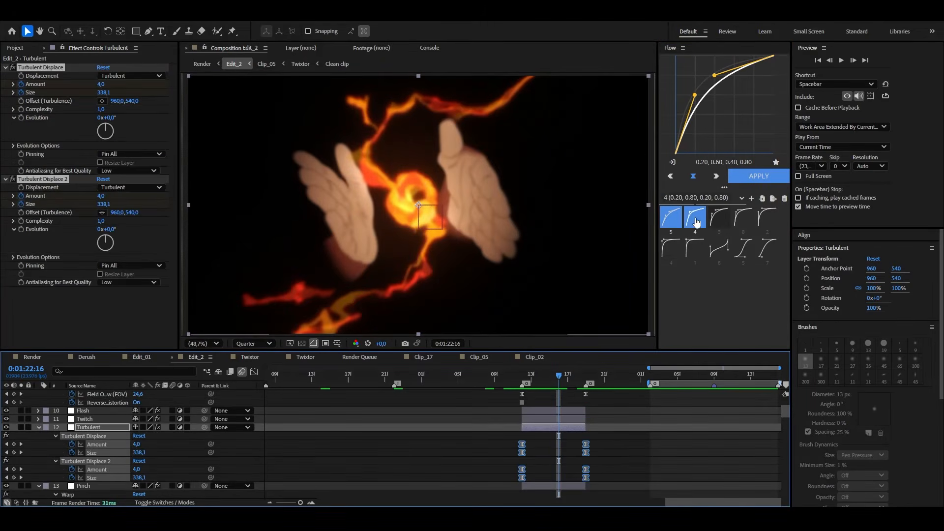
left_click(757, 176)
Duplicate the seven adjustment layers over Clip_12, from RB to Squeeze, and align the copies above Clip_13
left_click_drag(525, 379, 594, 377)
left_click(613, 429)
key("u")
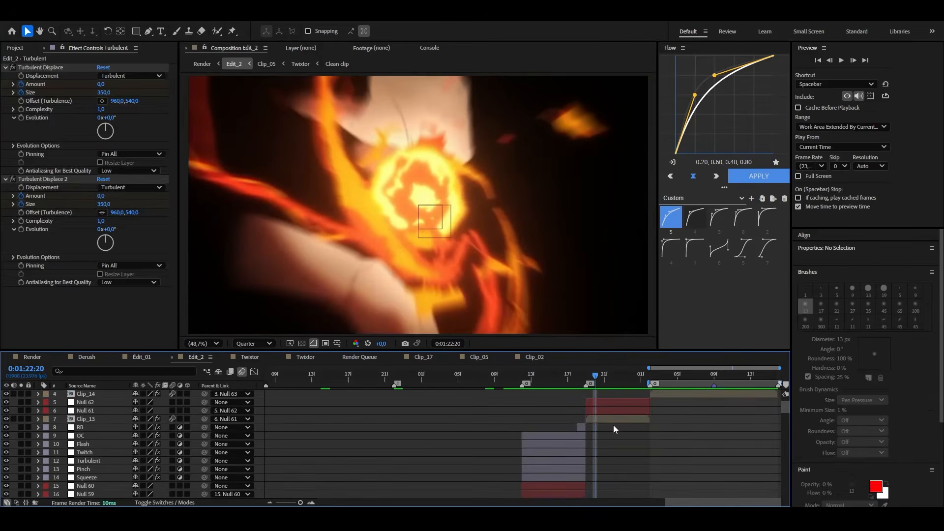
left_click(582, 432)
left_click(582, 427)
left_click(568, 476, "shift")
key("ctrl+d")
key("ctrl+alt+Up")
key("ctrl+alt+Up")
key("ctrl+alt+Up")
left_click_drag(566, 441, 630, 440)
left_click(674, 425)
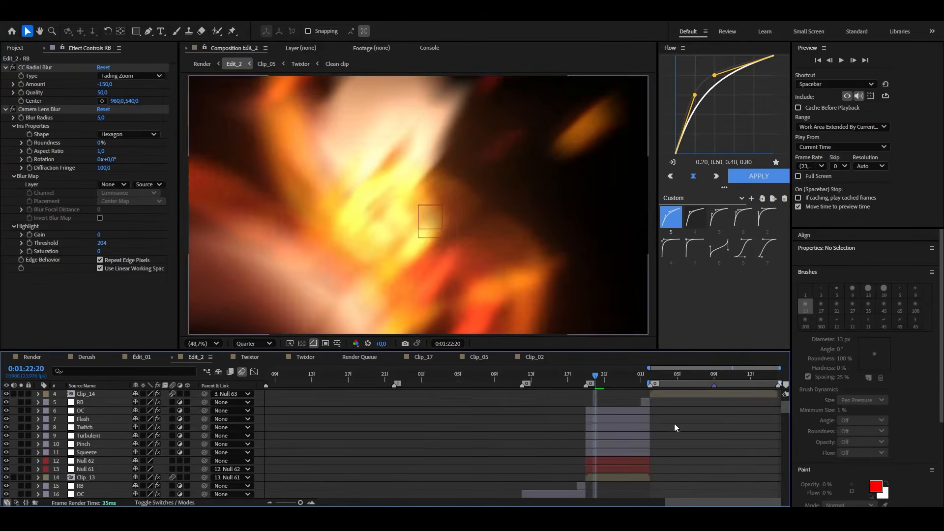
Move the current time to the start of Clip_14 at 0:01:23:02 and save the project
left_click_drag(595, 377, 650, 377)
scroll(689, 412, "down", 3)
key("ctrl+s")
scroll(754, 396, "up", 3)
left_click(738, 393)
key("ctrl+alt+shift+y")
scroll(739, 392, "up", 3)
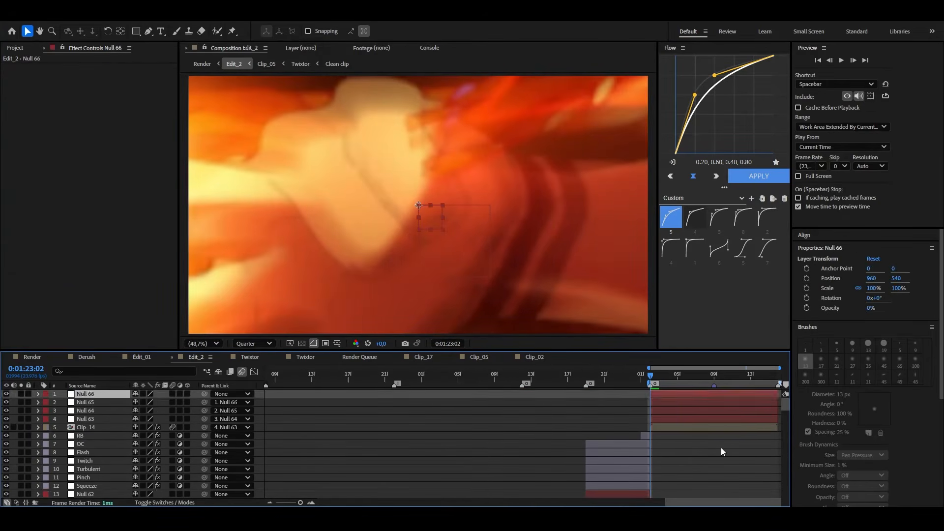
key("ctrl+z")
Duplicate the seven earlier adjustment layers, RB to Squeeze, that sit around 0:01:15:00 in Edit_2
left_click(645, 434)
left_click(646, 426)
scroll(645, 430, "down", 8)
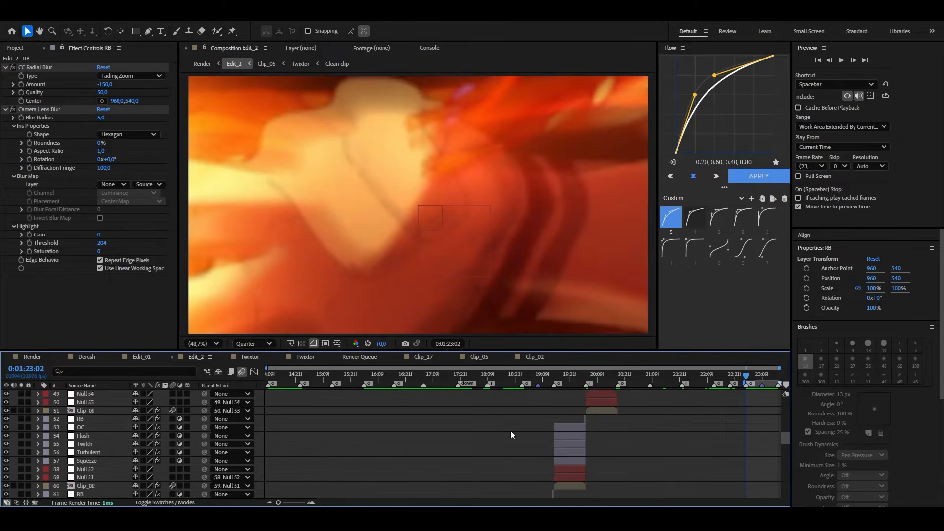
scroll(510, 433, "down", 10)
left_click(331, 411)
left_click(317, 460, "shift")
key("ctrl+d")
Raise the seven duplicated adjustment layers through the layer stack and slide them in time onto Clip_14
key("ctrl+alt+Up")
key("ctrl+alt+Up")
key("ctrl+alt+Up")
key("ctrl+alt+Up")
key("ctrl+alt+Up")
key("ctrl+alt+Up")
key("ctrl+alt+Up")
key("ctrl+alt+Up")
key("ctrl+alt+Up")
key("ctrl+alt+Up")
key("ctrl+alt+Up")
key("ctrl+alt+Up")
key("ctrl+alt+Up")
key("ctrl+alt+Up")
key("ctrl+alt+Up")
key("ctrl+alt+Up")
key("ctrl+alt+Up")
key("ctrl+alt+Up")
key("ctrl+alt+Up")
key("ctrl+alt+Up")
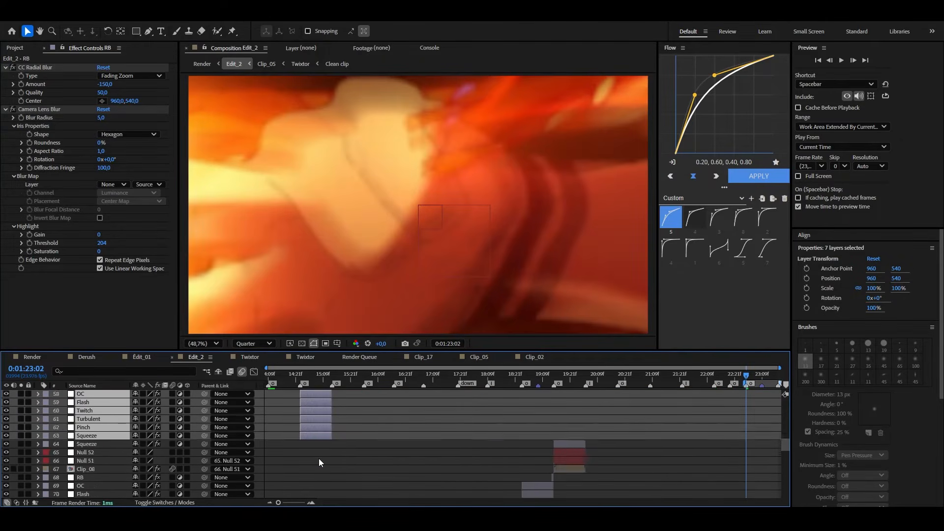
key("ctrl+alt+Up")
key("ctrl+alt+Up")
key("ctrl+alt+Up")
key("ctrl+alt+Up")
key("ctrl+alt+Up")
key("ctrl+alt+Up")
key("ctrl+alt+Up")
key("ctrl+alt+Up")
key("ctrl+alt+Up")
key("ctrl+alt+Up")
key("ctrl+alt+Up")
key("ctrl+alt+Up")
key("ctrl+alt+Up")
key("ctrl+alt+Up")
key("ctrl+alt+Up")
key("ctrl+alt+Up")
key("ctrl+alt+Up")
key("ctrl+alt+Up")
key("ctrl+alt+Up")
key("ctrl+alt+Up")
left_click_drag(312, 435, 760, 437)
scroll(759, 436, "up", 3)
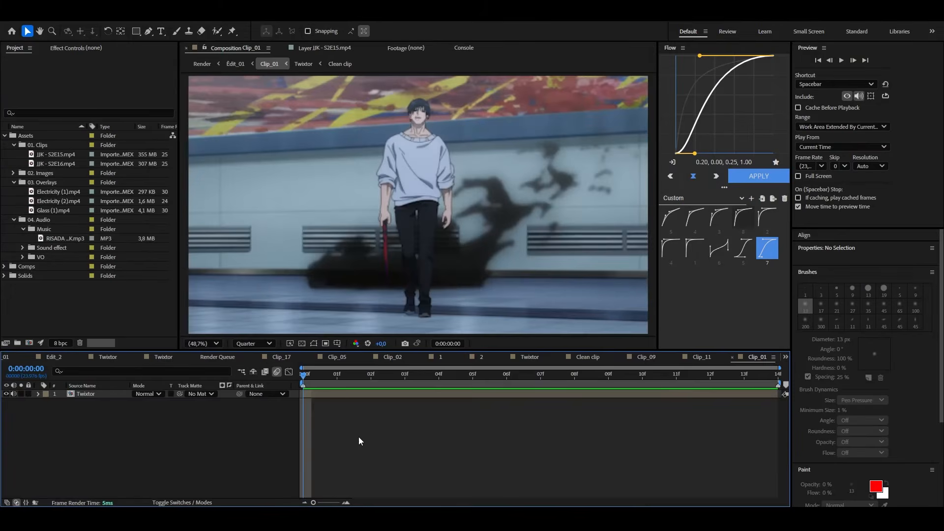
Add Electricity (2).mp4 above Twixtor in Clip_01 with Screen blending and position it at about 902.5, 521.5
left_click_drag(60, 201, 186, 416)
key("ctrl+alt+Up")
left_click(148, 394)
left_click(209, 197)
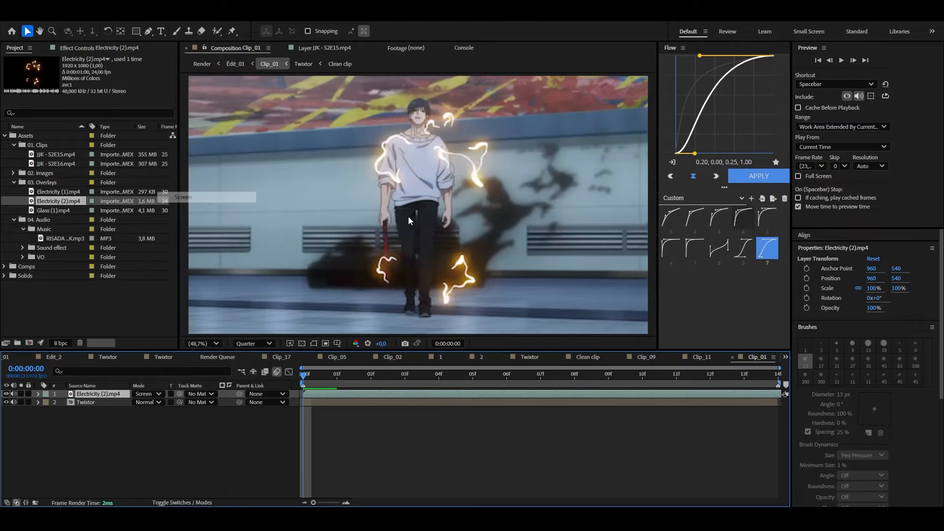
left_click_drag(410, 221, 396, 217)
key("space")
key("space")
Apply Curves to the electricity layer and bend the RGB curve downward to crush its darker tones
key("ctrl+space")
type("cur")
key("Return")
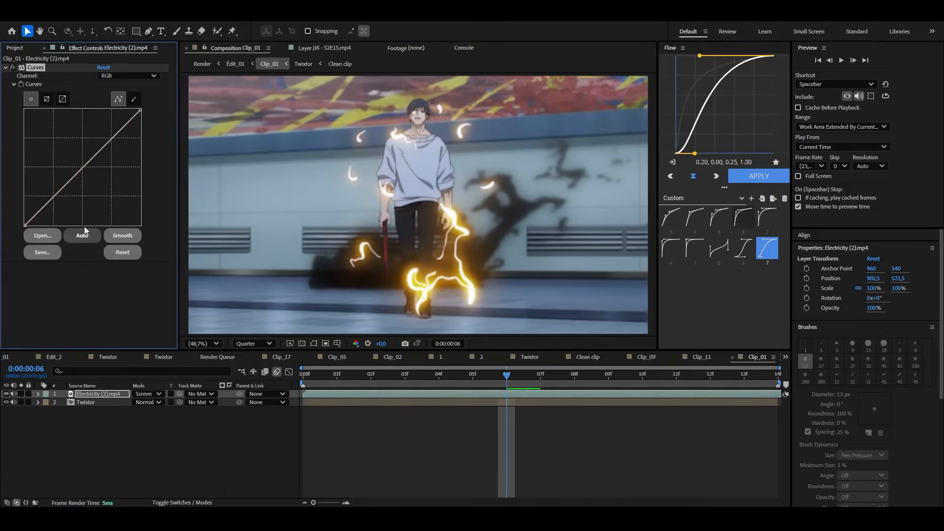
left_click_drag(116, 133, 117, 188)
Apply Hue/Saturation to the electricity layer with Master Hue at 188° and preview the recoloured sparks
key("ctrl+space")
type("hue")
key("Return")
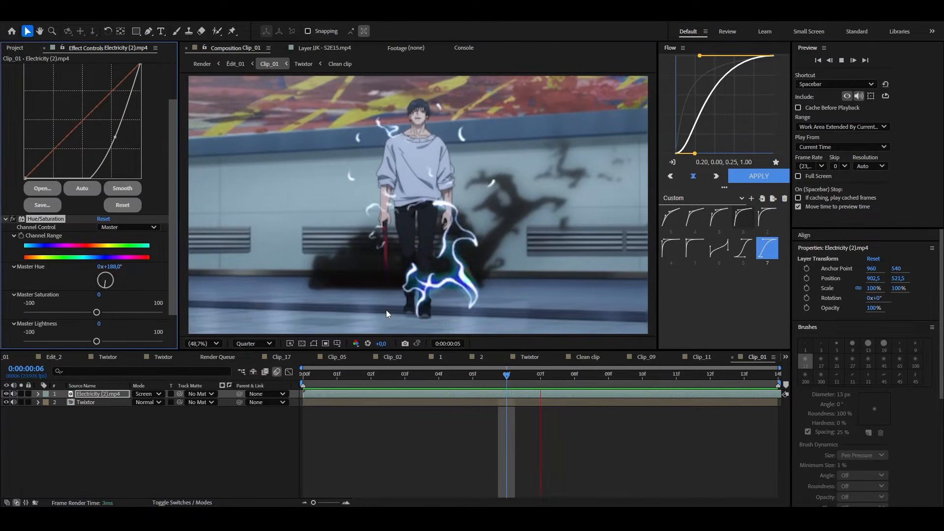
key("space")
Apply Deep Glow to the electricity layer, reduce its Exposure to 0.42 and preview the clip
key("ctrl+space")
type("deep")
key("Return")
left_click_drag(102, 152, 74, 153)
key("space")
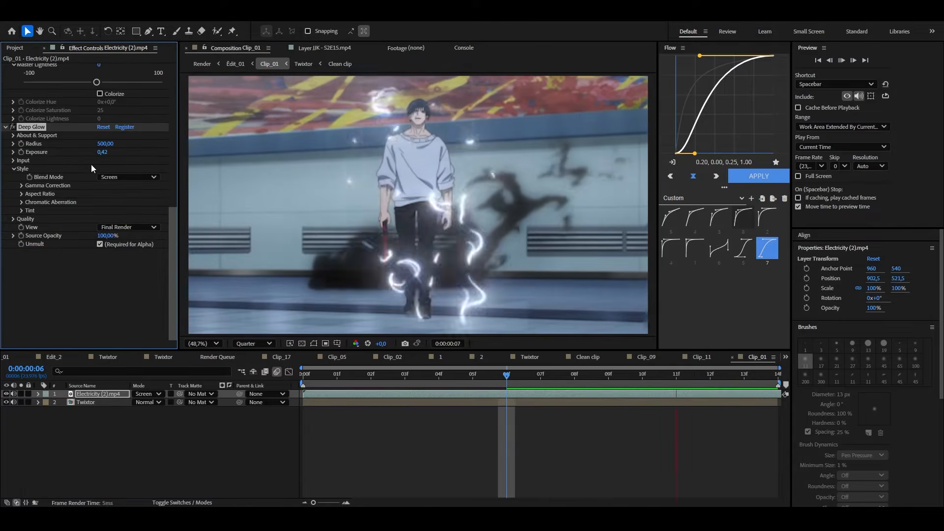
key("space")
Return to the Édit_01 composition and preview the opening clips
left_click(201, 444)
key("Tab")
left_click(345, 418)
left_click(390, 450)
key("space")
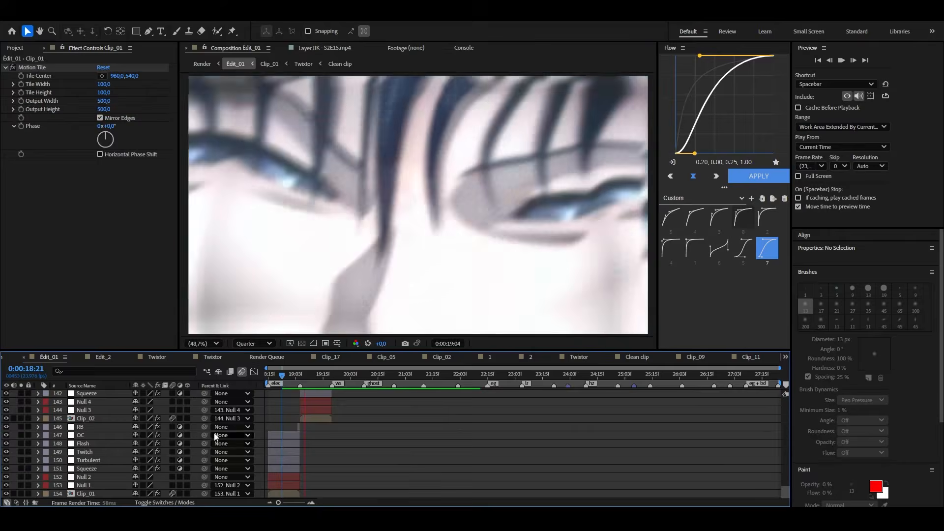
key("space")
key("ctrl+space")
key("Escape")
key("space")
key("space")
scroll(356, 414, "up", 3)
Open the Clip_03 composition and scale its Twixtor layer to 50% at the clip's start
double_click(358, 412)
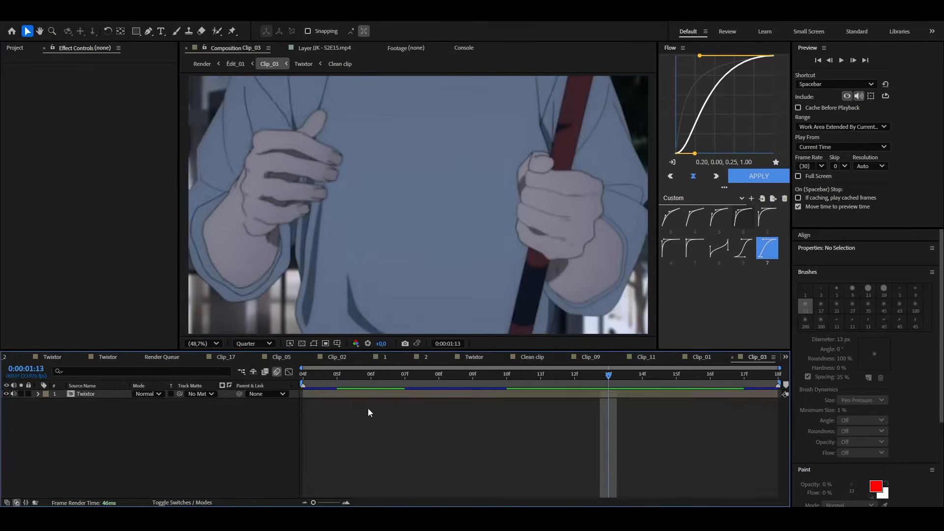
key("Home")
left_click(98, 394)
key("s")
left_click(147, 402)
type("50")
key("Return")
Precompose the lower copy of a duplicated Twixtor layer as Twixtor Comp 1 and scale the precomp to 118%
key("ctrl+d")
left_click(102, 404)
key("ctrl+shift+c")
key("Return")
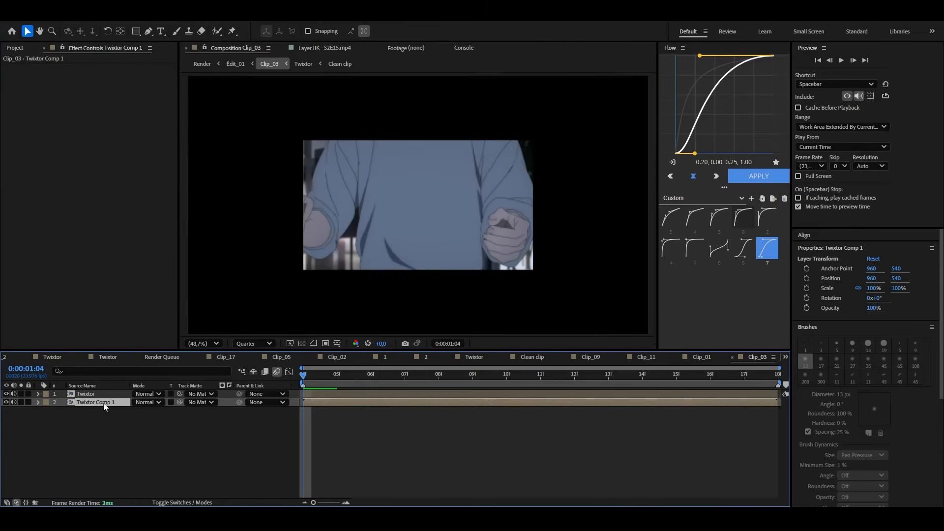
key("s")
left_click_drag(152, 410, 168, 410)
Apply S_WipeStripes to Twixtor Comp 1 with Wipe Percent 55, Angle -45 and Frequency 12, and add Deep Glow
type("s_wipes")
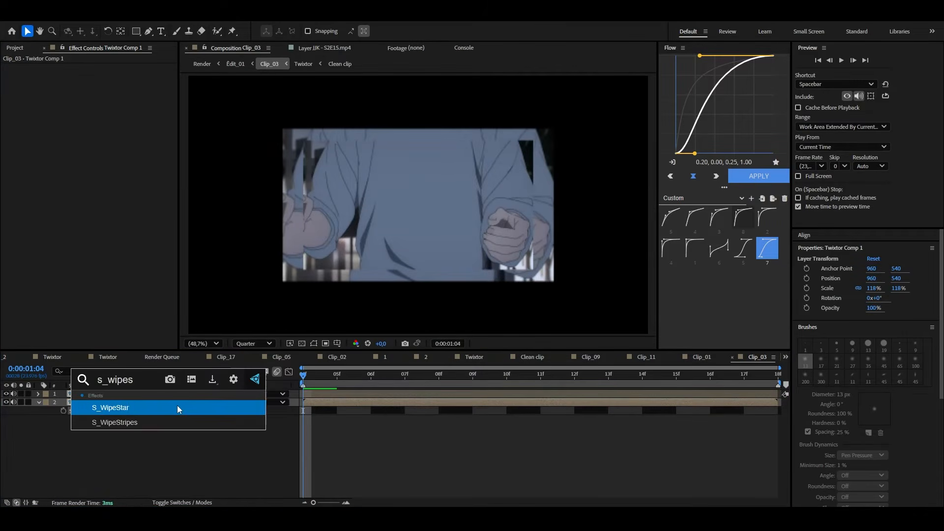
key("Return")
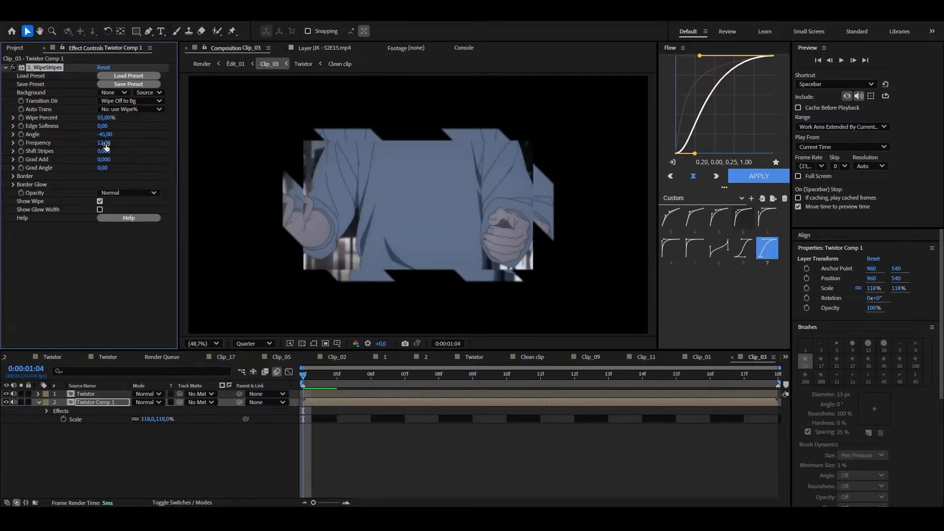
key("ctrl+space")
type("deep")
key("Return")
Apply Drop Shadow to Twixtor Comp 1 with 100% opacity and 302 softness, and to the Twixtor layer
key("ctrl+space")
type("rad")
key("Return")
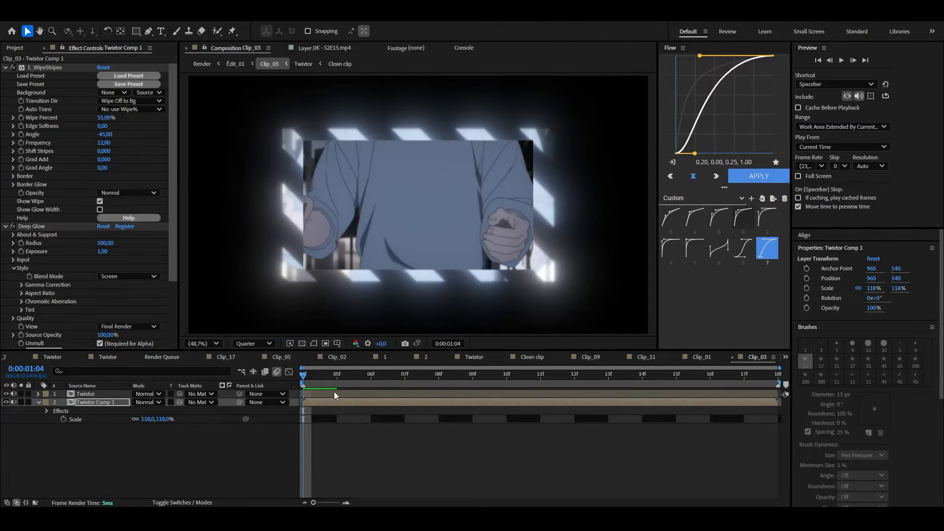
left_click(386, 395)
key("ctrl+space")
type("'s")
key("Return")
Colorize Twixtor Comp 1 purple using Hue/Saturation with hue about -97° and saturation 71, and save the project
left_click(375, 401)
key("ctrl+space")
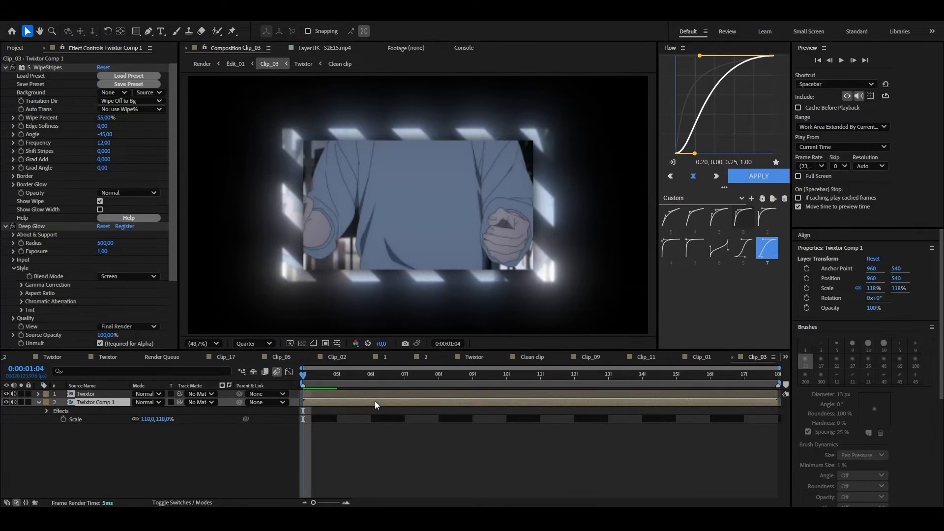
type("hue")
key("Return")
left_click(100, 319)
left_click_drag(100, 336, 59, 328)
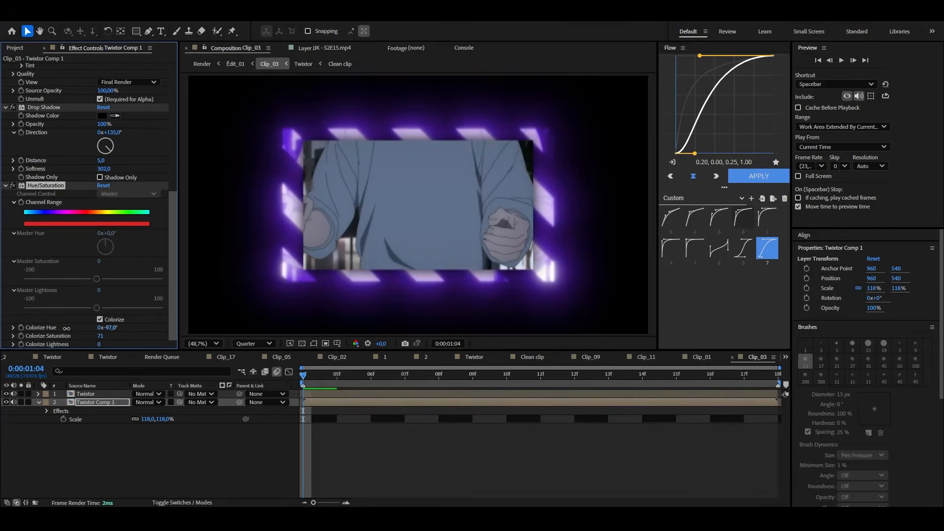
left_click(370, 435)
key("ctrl+s")
left_click(370, 402)
key("u")
Create a white solid beneath the other layers in Clip_03 and apply the Trapcode Form effect to it
left_click(15, 48)
left_click(367, 449)
key("ctrl+y")
key("Return")
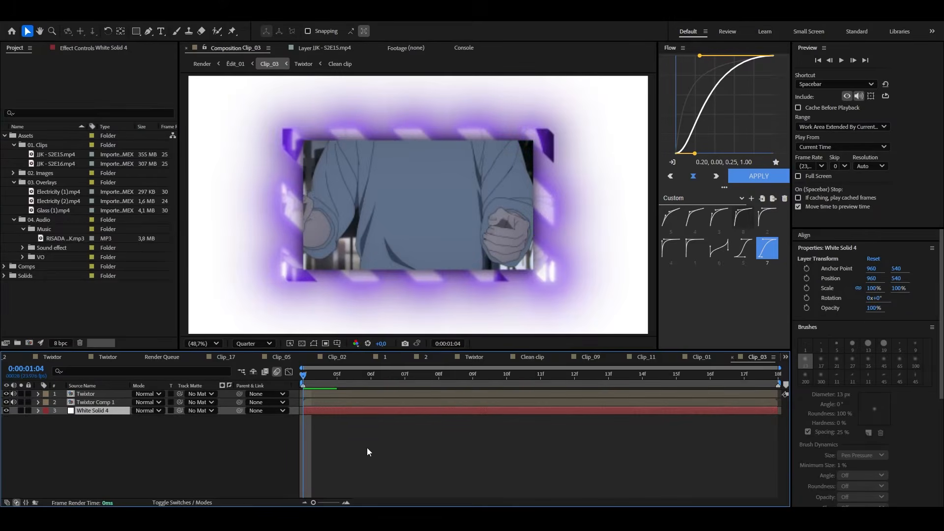
key("ctrl+space")
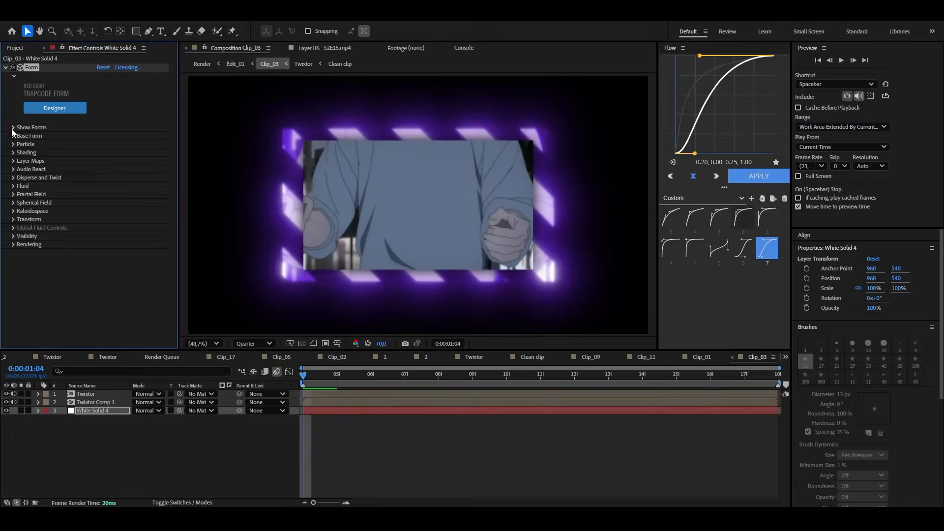
Solo the white solid and set Form's base size to 1920 × 1080 × 2 with 500 particles in X and Y
left_click(21, 410)
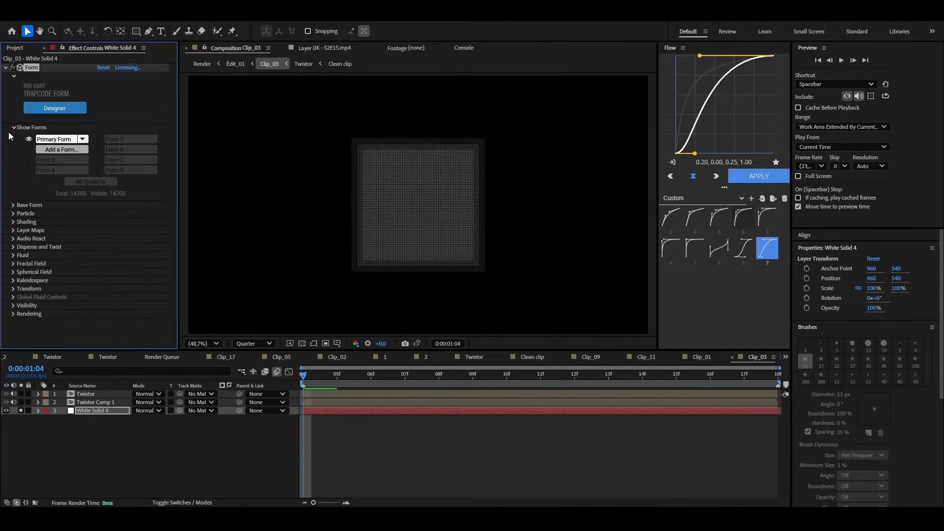
left_click(12, 136)
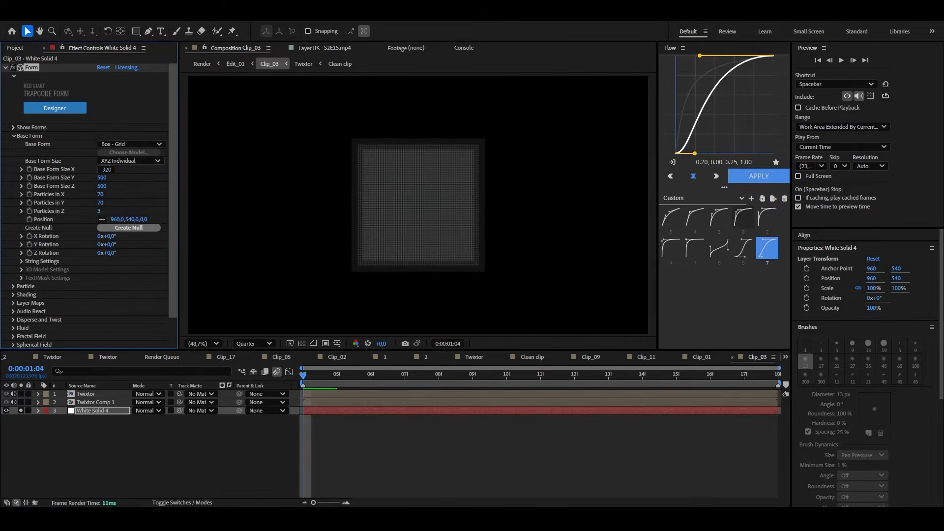
key("Tab")
type("1080")
key("Tab")
type("00")
key("Tab")
type("500")
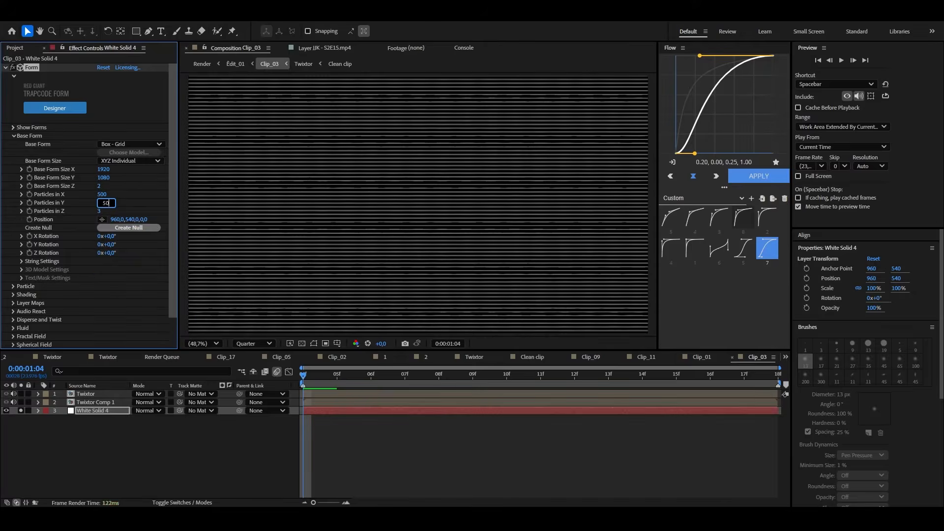
Set Form's Particles in Z to 2 and its Base Form Size Z to 1
key("Tab")
type("2")
left_click(99, 186)
type("1")
key("Return")
Set the Form particle Size to 4
left_click(13, 287)
scroll(73, 222, "down", 5)
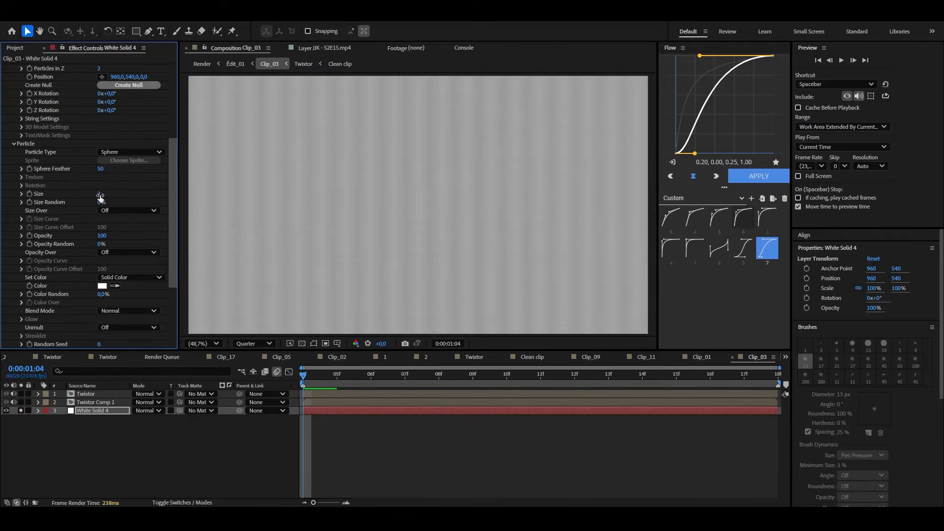
scroll(68, 241, "down", 4)
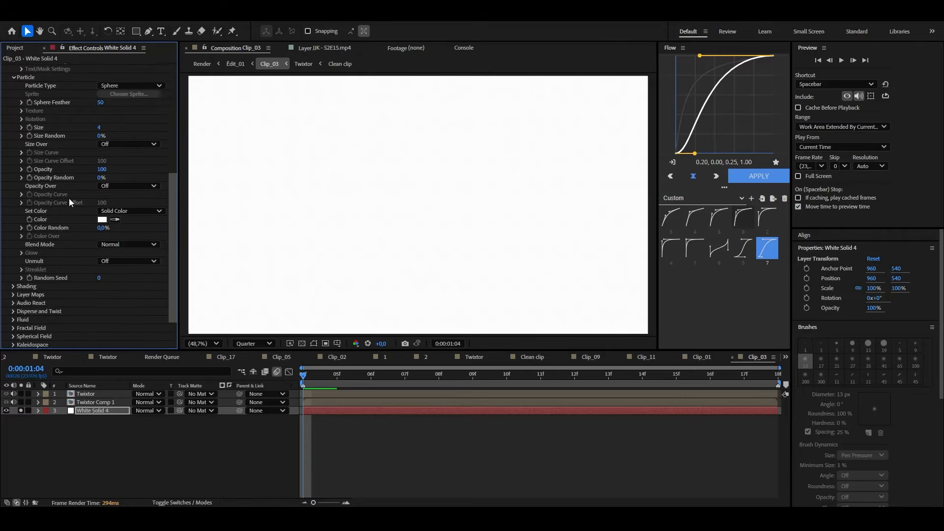
left_click(13, 279)
scroll(49, 265, "down", 2)
left_click_drag(101, 264, 165, 260)
key("ctrl+z")
Set Flow Evolution in Form's Fractal Field to 10
left_click(14, 313)
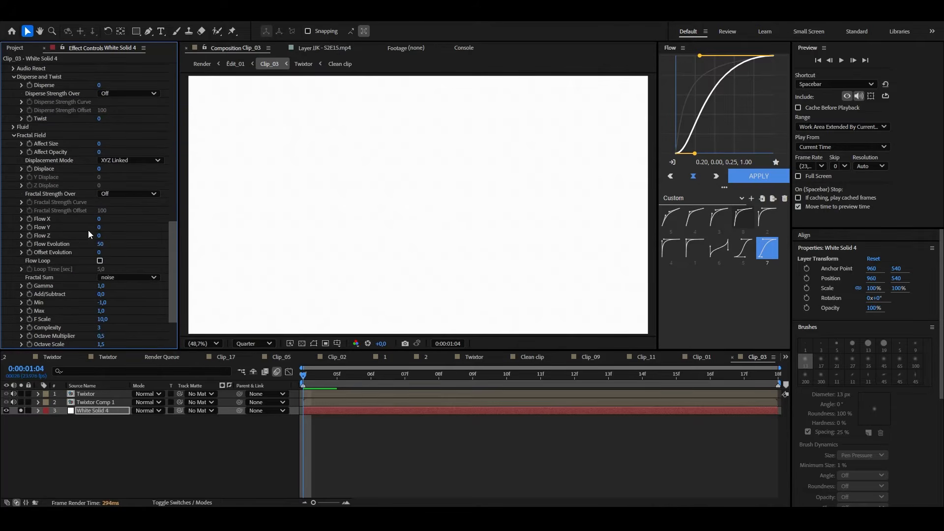
type("10")
key("Return")
Set Sphere 1 in Form's Spherical Field to a strength of 17 and a radius of 1070
scroll(34, 295, "down", 2)
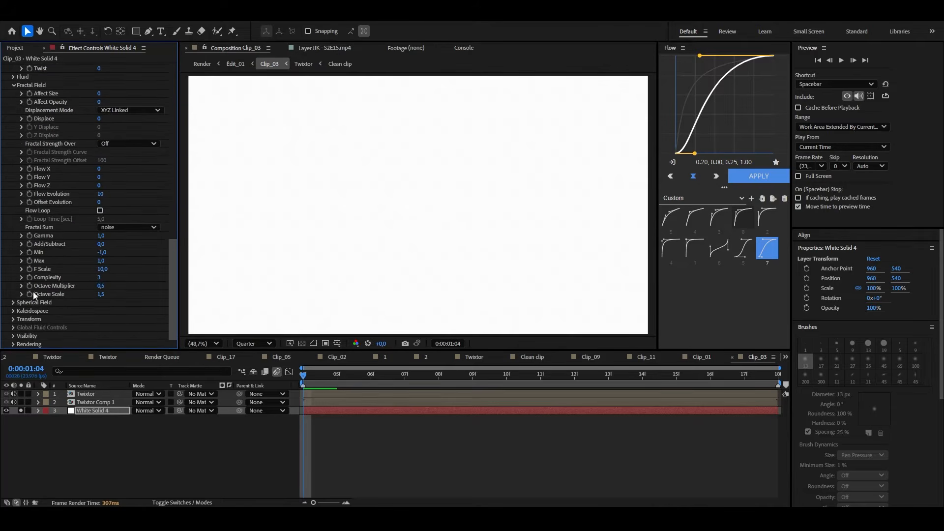
left_click(21, 310)
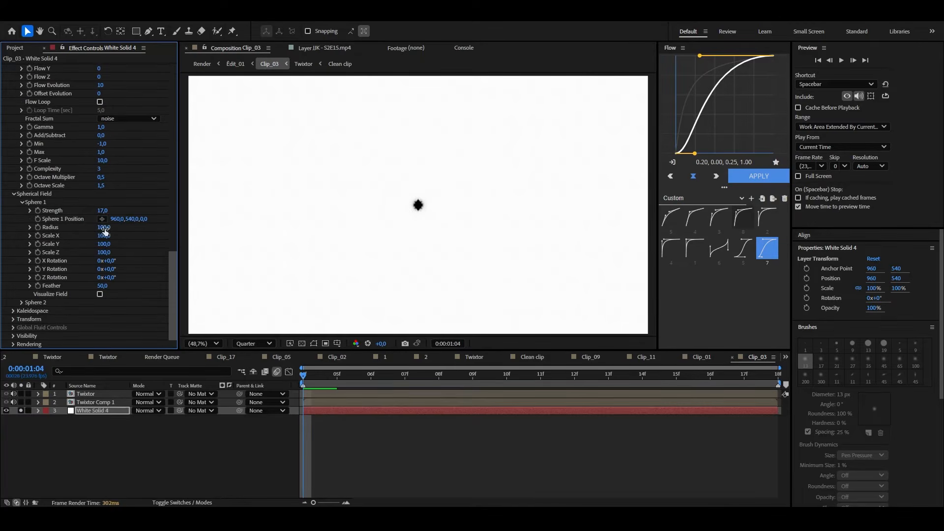
left_click_drag(105, 230, 150, 225)
Set the Displace amount in Form's Fractal Field to 250
scroll(55, 308, "up", 7)
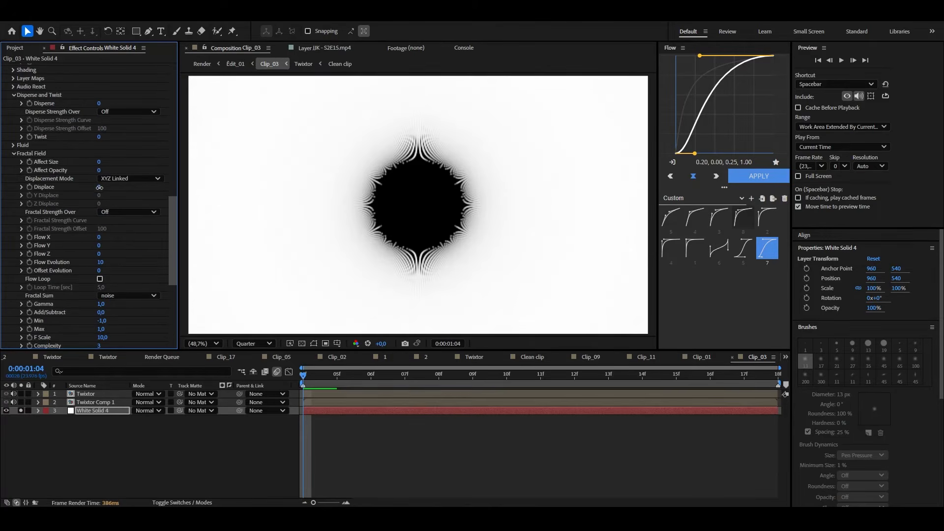
left_click_drag(100, 187, 146, 185)
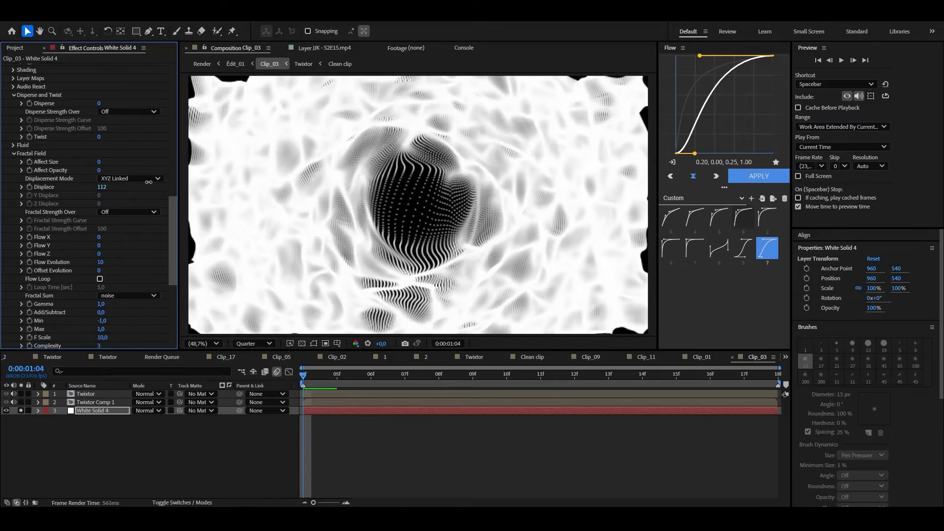
left_click(104, 187)
type("250")
key("Return")
Raise Sphere 1's radius in the Spherical Field to 5240 and preview the particle animation
scroll(79, 285, "down", 6)
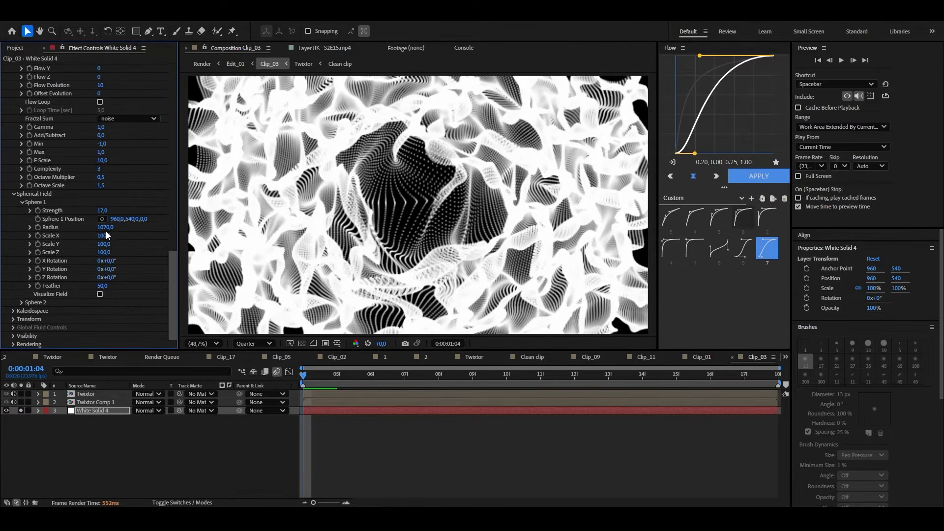
left_click_drag(106, 227, 312, 215)
left_click(350, 439)
key("space")
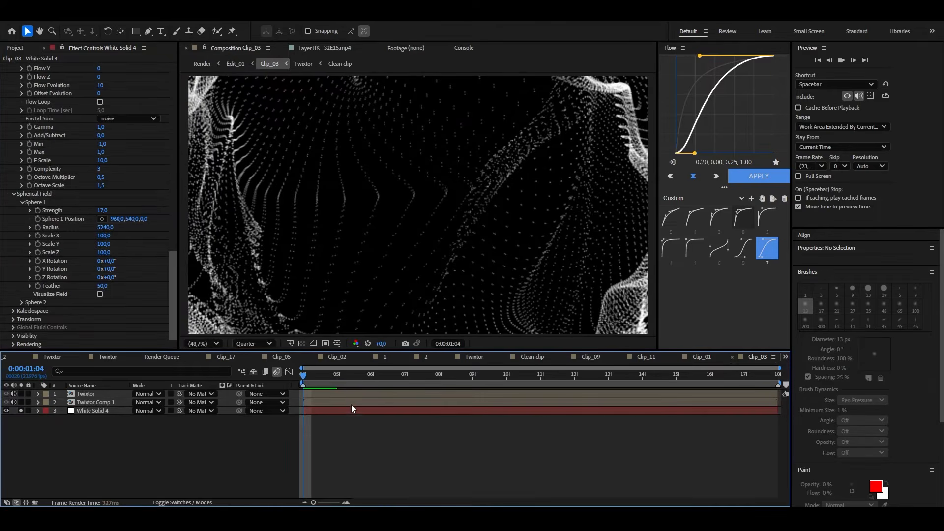
Apply Deep Glow with Tint enabled to the white solid and unsolo the layer
left_click(334, 411)
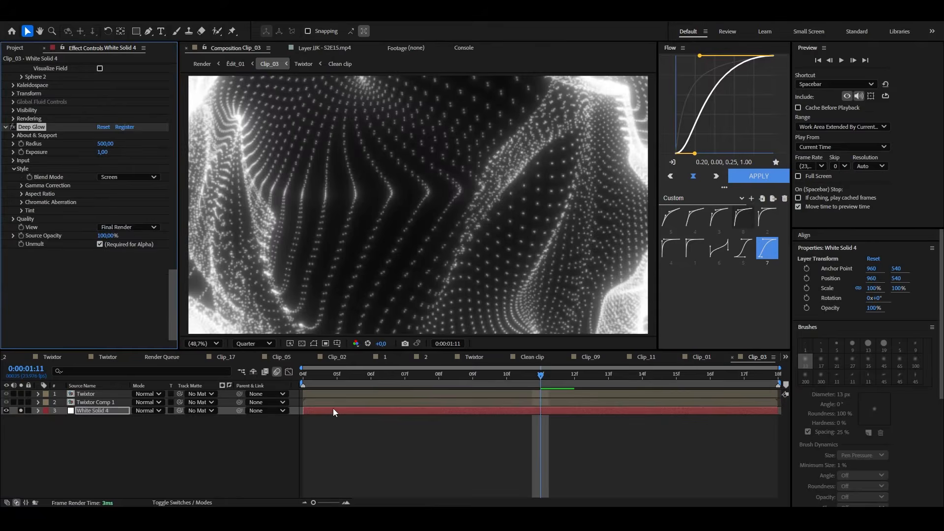
left_click(99, 219)
left_click(21, 410)
Set the Deep Glow tint color on the white solid to purple, about #834DDC
left_click(102, 227)
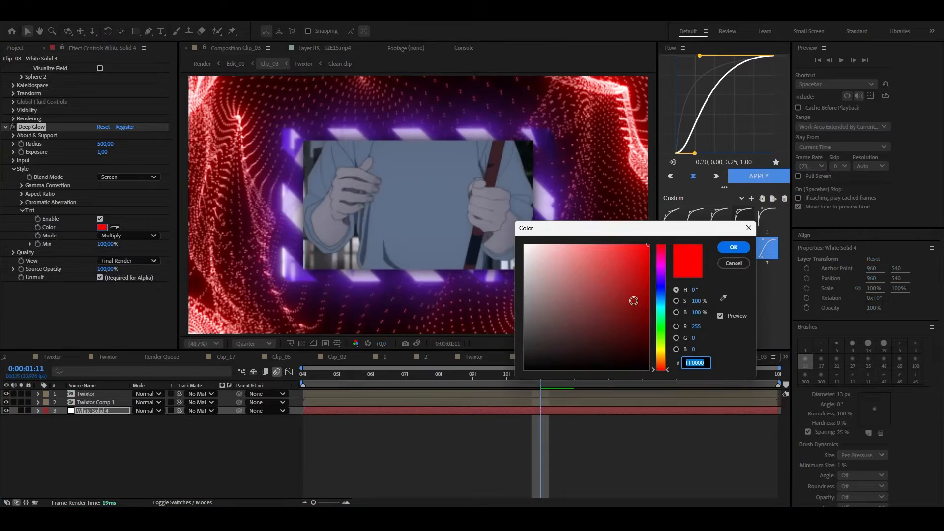
left_click(660, 297)
left_click_drag(624, 256, 612, 237)
left_click(659, 278)
left_click(624, 261)
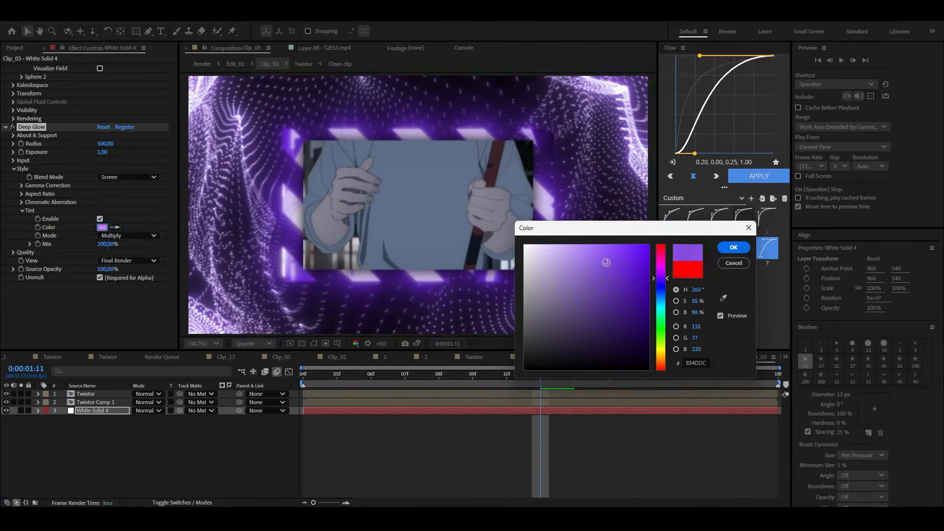
left_click(733, 248)
Add a Drop Shadow with 100% opacity, distance 5 and softness 302 to the striped Twixtor Comp 1 layer
left_click(488, 402)
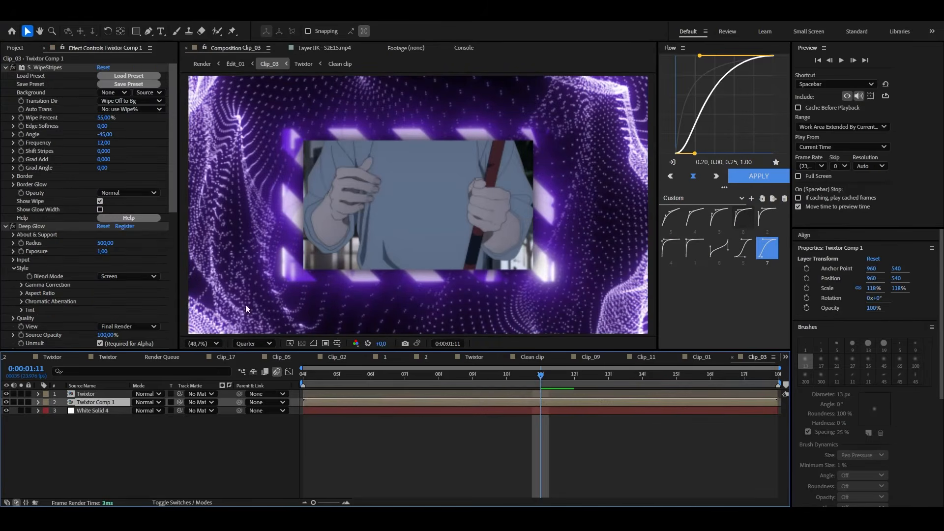
scroll(65, 238, "down", 10)
left_click(57, 107)
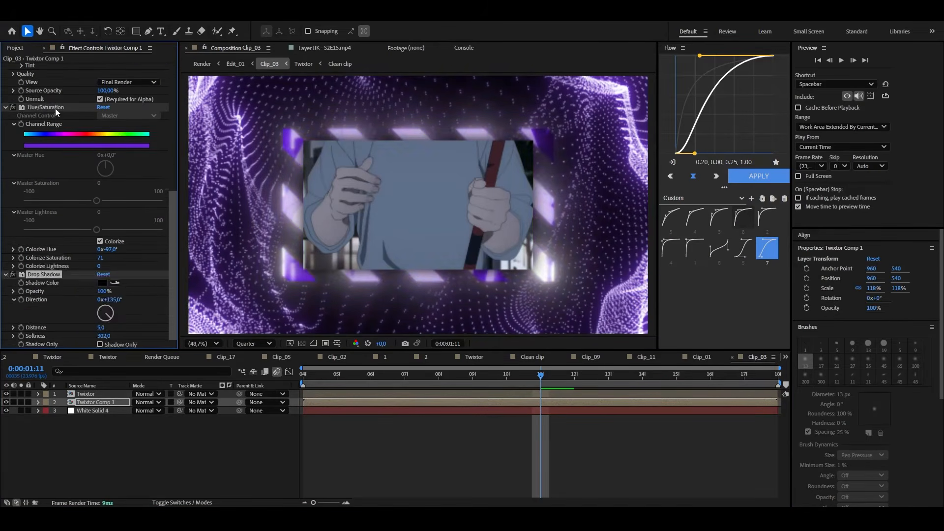
Create an adjustment layer named OC on top of the Clip_03 layers
left_click(428, 447)
key("ctrl+alt+y")
key("Return")
type("OC")
key("Return")
Apply Optics Compensation to the OC layer with Reverse Lens Distortion enabled and a Field of View of 46.1
key("ctrl+space")
type("opt")
key("Down")
key("Return")
left_click(102, 75)
type("30")
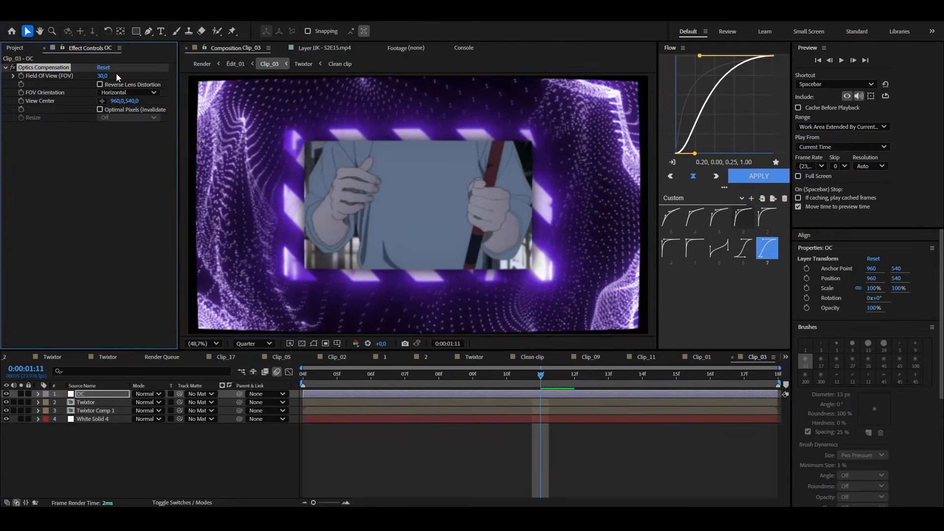
left_click(100, 85)
left_click_drag(102, 76, 182, 75)
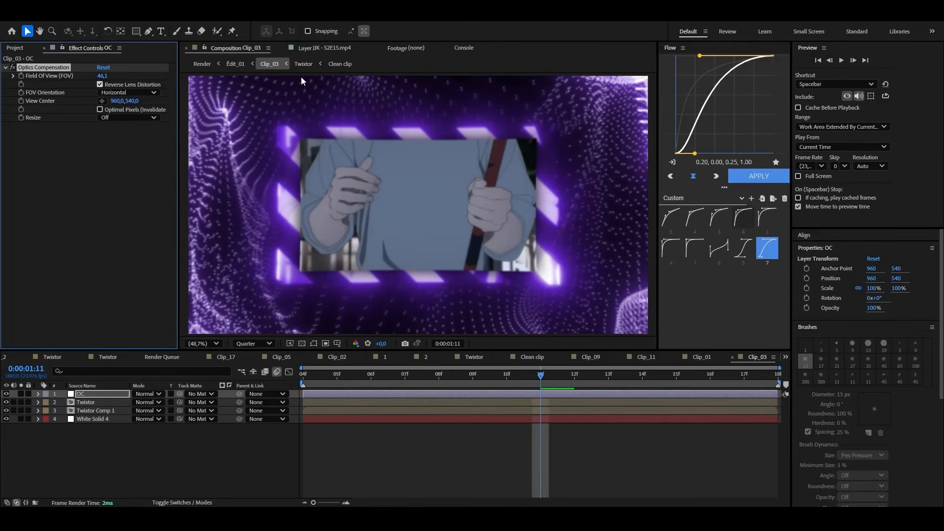
key("Return")
Enlarge the Twixtor and Twixtor Comp 1 layers together using their Scale
left_click(365, 447)
left_click(379, 411)
left_click(381, 403, "shift")
key("s")
left_click_drag(149, 411, 171, 427)
left_click(176, 457)
left_click(352, 476)
Return to the Edit_01 composition and preview the decorated Clip_03
key("Tab")
left_click(315, 461)
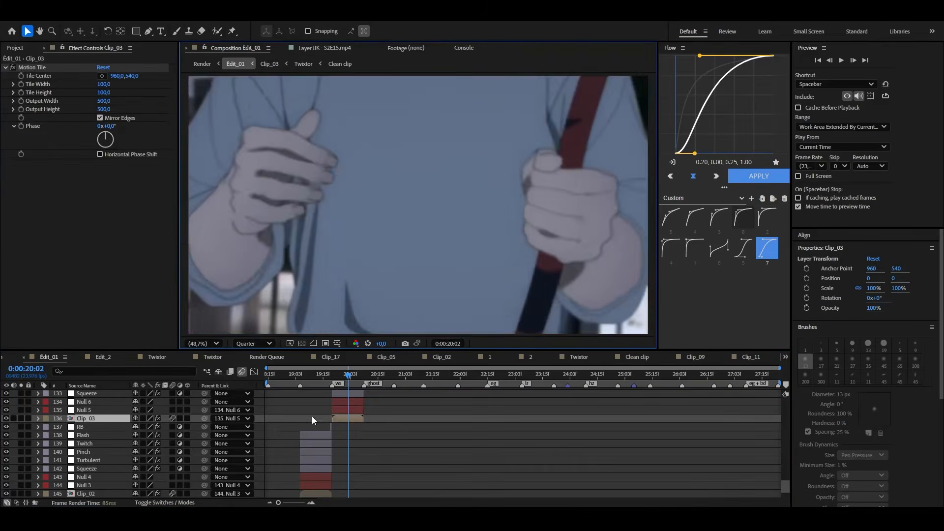
key("space")
key("space")
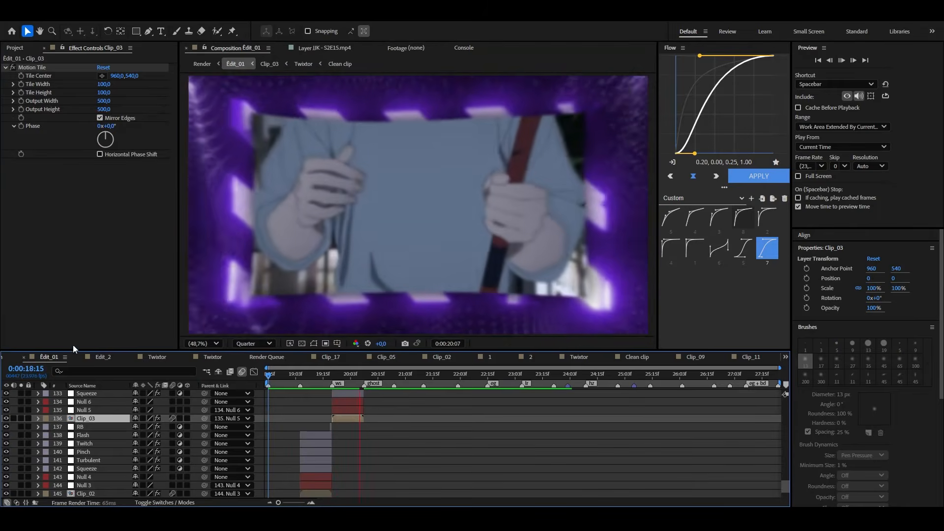
key("space")
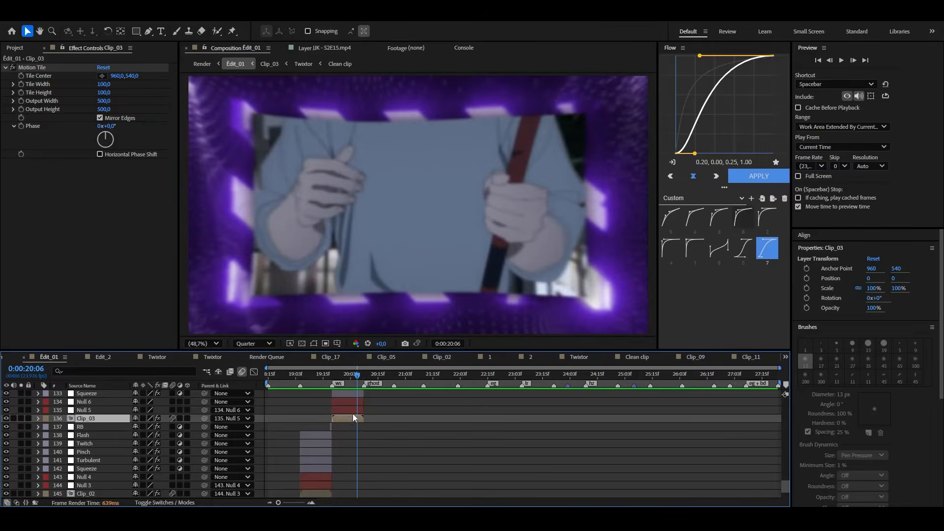
Ease Null 5's Scale keyframes with the Flow curve 0.00, 1.00, 0.00, 1.00 and preview the motion
left_click(352, 411)
key("u")
key("u")
left_click_drag(387, 440, 327, 417)
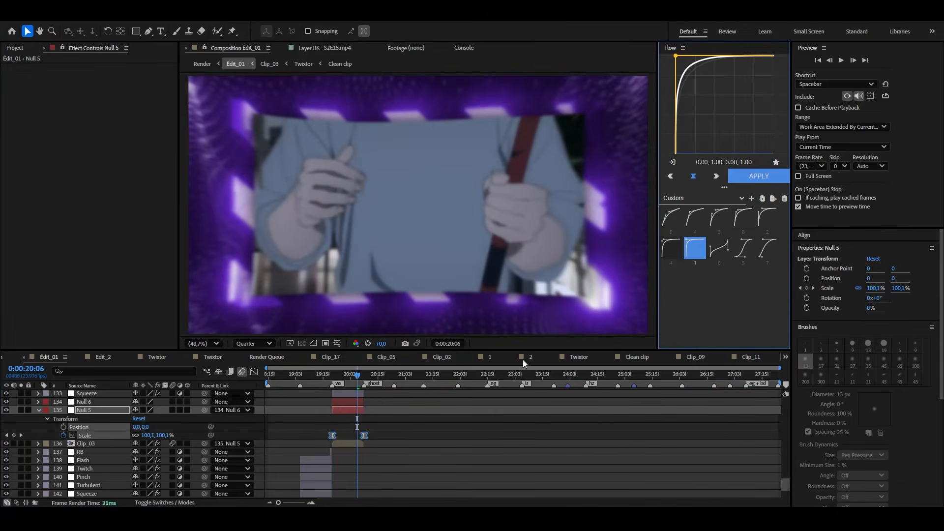
key("space")
double_click(332, 385)
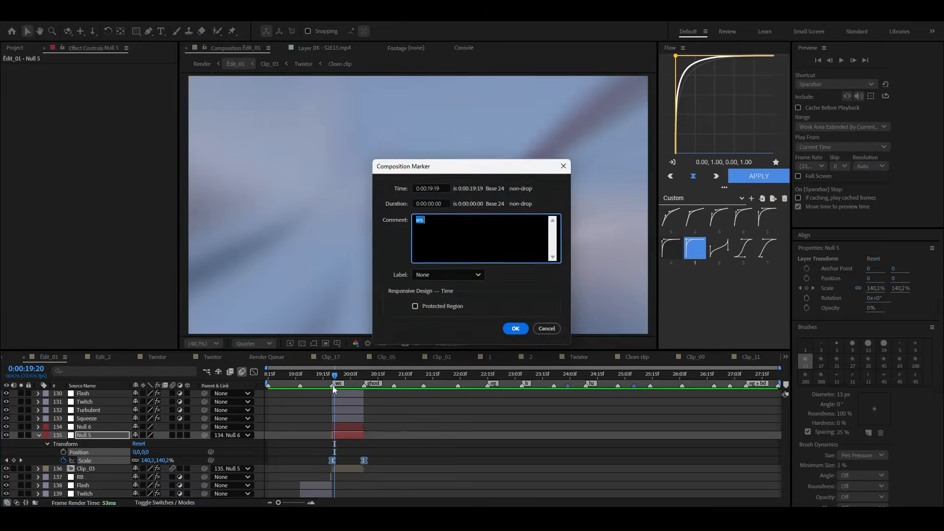
key("Escape")
Open the Clip_04 composition and duplicate its Twixtor layer
left_click(363, 377)
scroll(385, 422, "up", 2)
double_click(386, 420)
left_click(370, 392)
key("ctrl+d")
Keyframe the upper Twixtor copy's Scale from its starting size to 150% at 0:00:02:06
key("alt+shift+s")
key("o")
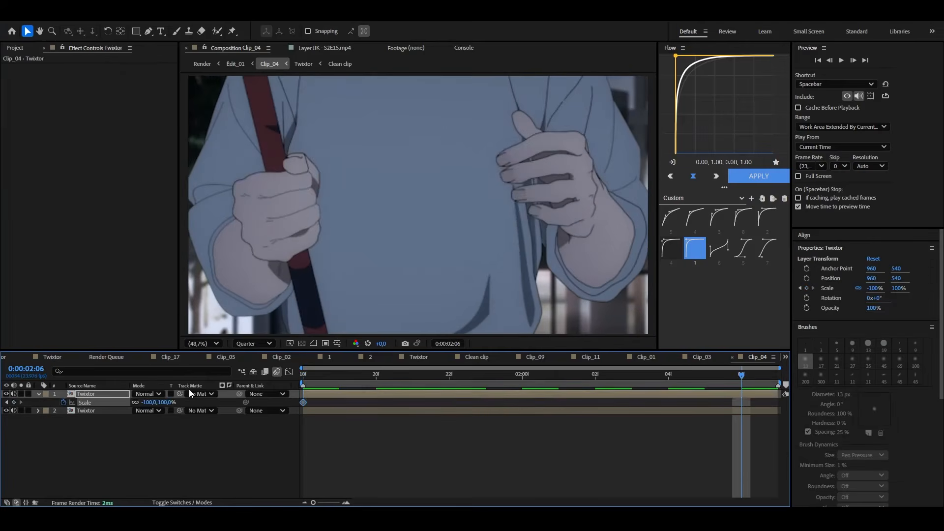
left_click_drag(146, 402, 166, 402)
left_click(165, 402)
type("150")
key("Return")
Ease the Scale keyframes with the Flow curve 0.00, 0.80, 0.20, 1.00 and move the last keyframe to the clip's end
left_click(85, 402)
left_click(767, 218)
left_click_drag(742, 402, 777, 402)
key("Home")
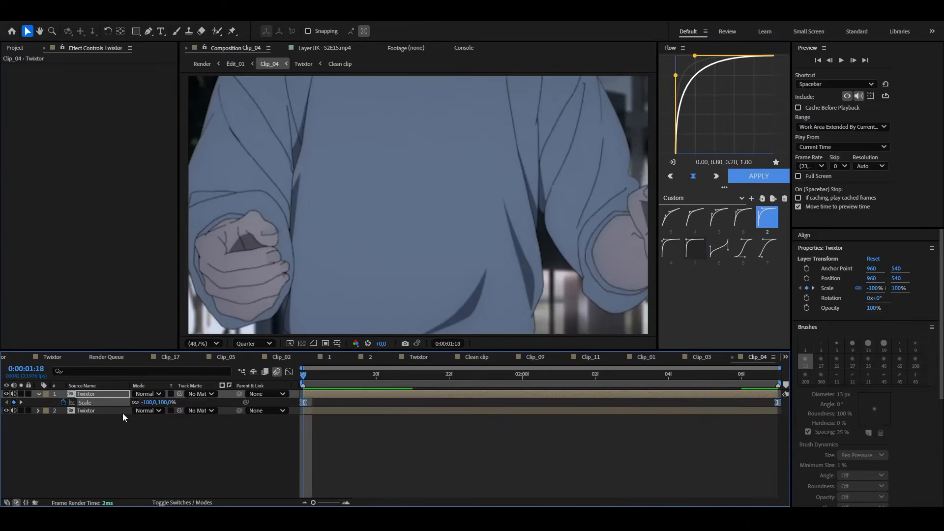
Enable motion blur on the Twixtor copy and keyframe its Opacity from 100% to 0% at 0:00:02:06
key("F4")
left_click(177, 393)
key("alt+shift+t")
left_click(739, 377)
left_click_drag(146, 411, 97, 412)
key("space")
Apply Tint to the Twixtor copy in Clip_04 and swap its black and white colors
key("ctrl+space")
type("tint")
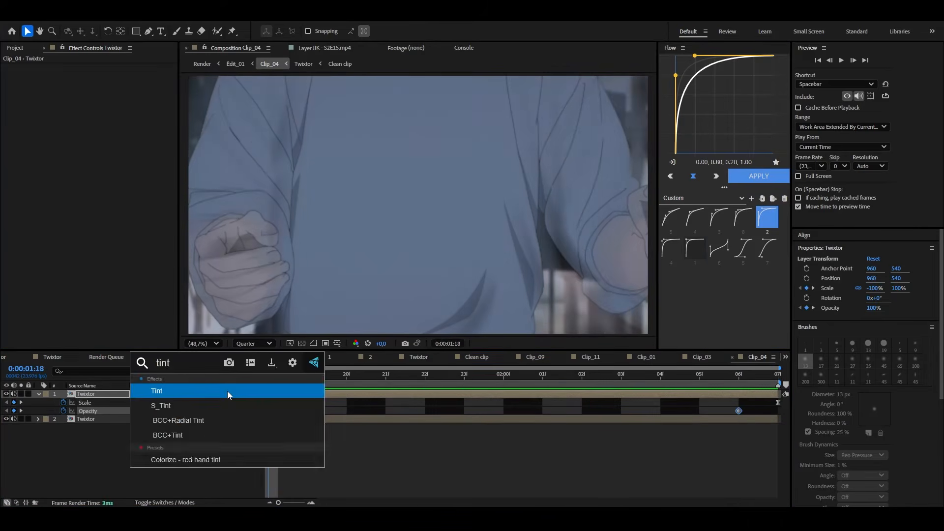
left_click(227, 391)
left_click(128, 100)
Set the Twixtor copy's blending mode to Linear Light and preview the ghost overlay
key("F4")
left_click(146, 393)
left_click(182, 288)
key("space")
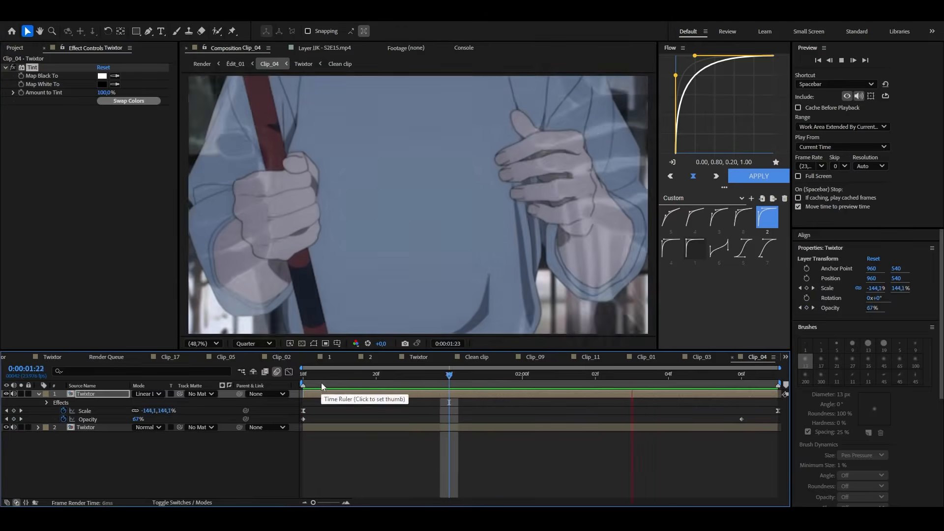
key("space")
Apply Curves to the Twixtor copy and pull the RGB midtones down to darken the overlay
key("ctrl+space")
type("curves")
key("Return")
mouse_move(84, 208)
left_mouse_down()
mouse_move(95, 227)
mouse_move(91, 220)
left_mouse_up()
key("space")
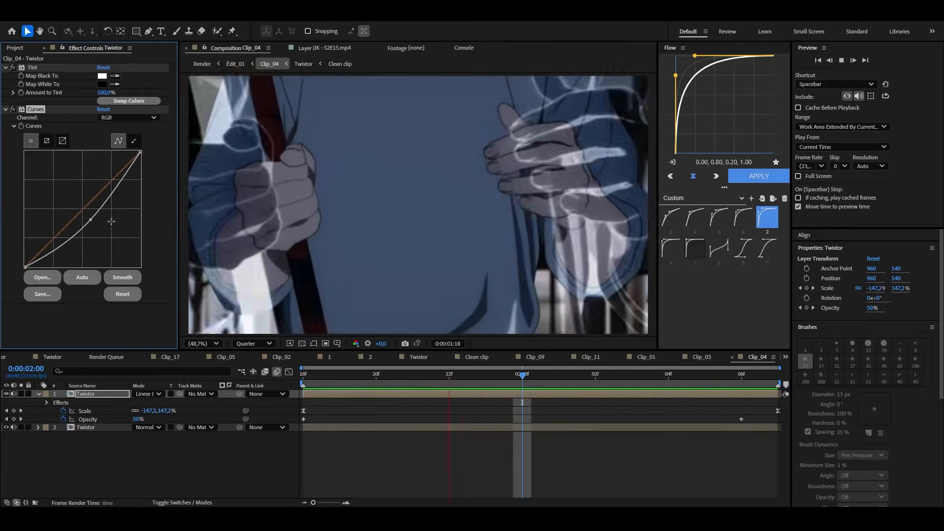
Return to Edit_01 and preview the ghost effect on Clip_04
left_click(236, 64)
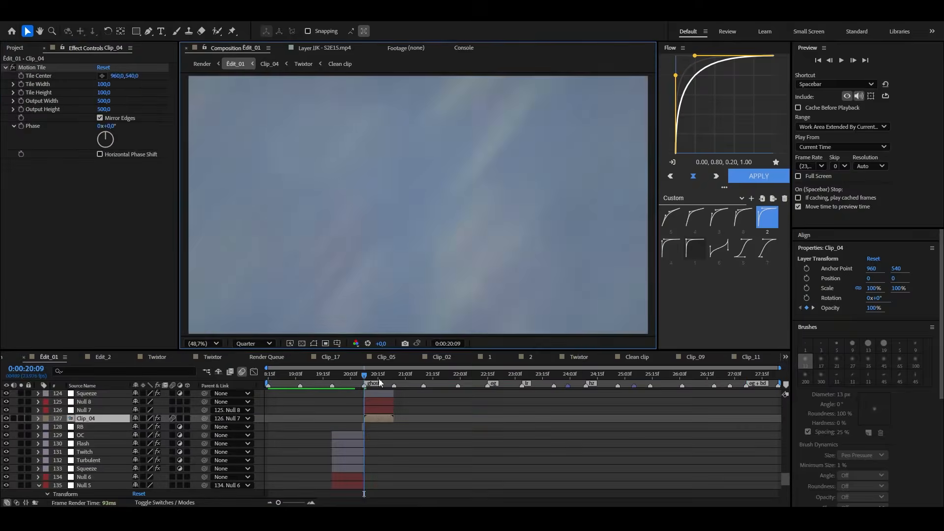
key("space")
key("space")
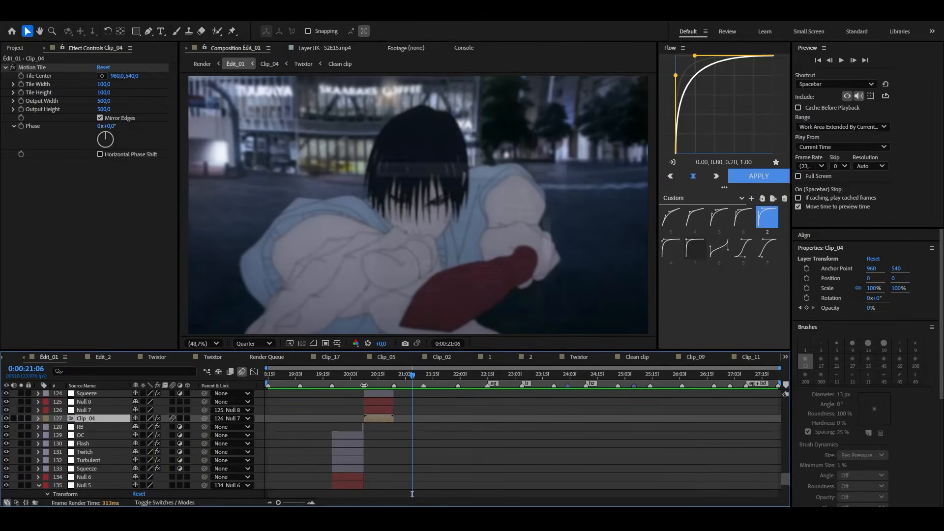
left_click(372, 374)
key("space")
key("space")
Open Clip_05 and create an adjustment layer named S_edge above its Twixtor layer
scroll(414, 397, "up", 2)
double_click(414, 395)
key("ctrl+alt+y")
key("ctrl+shift+y")
type("S_edge")
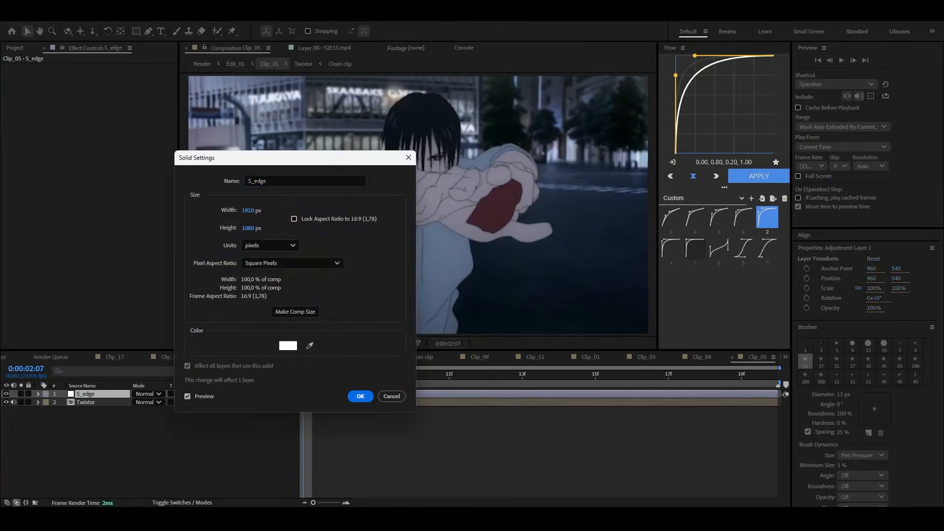
key("Return")
Apply S_EdgeDetect and Deep Glow to the S_edge adjustment layer
key("ctrl+space")
type("s_edgedet")
key("Return")
key("ctrl+space")
type("deep")
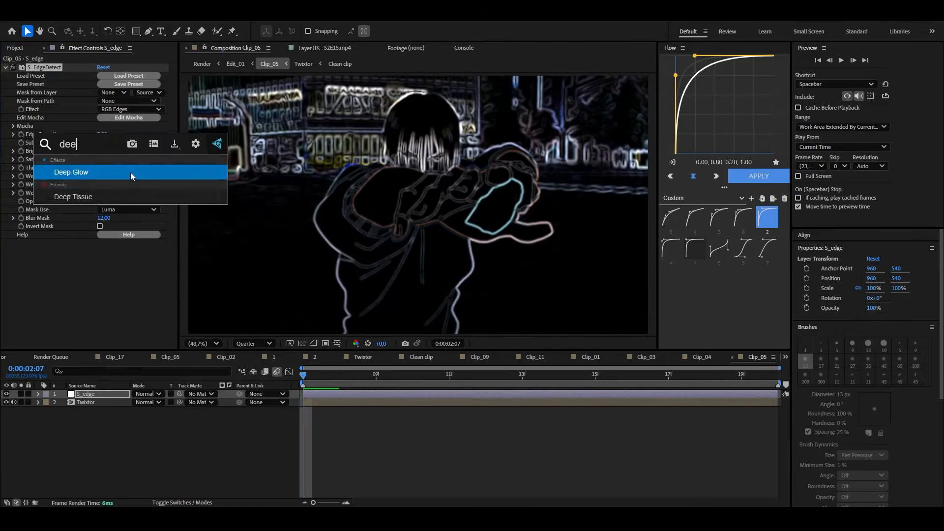
key("Return")
Keyframe the S_edge layer's Opacity from 100% to 0% at 0:00:02:19 and preview the fade
key("alt+shift+t")
left_click(741, 374)
left_click(138, 403)
type("0")
key("Return")
key("space")
key("space")
Return to Edit_01 and preview the edge-glow effect on Clip_05
left_click(236, 64)
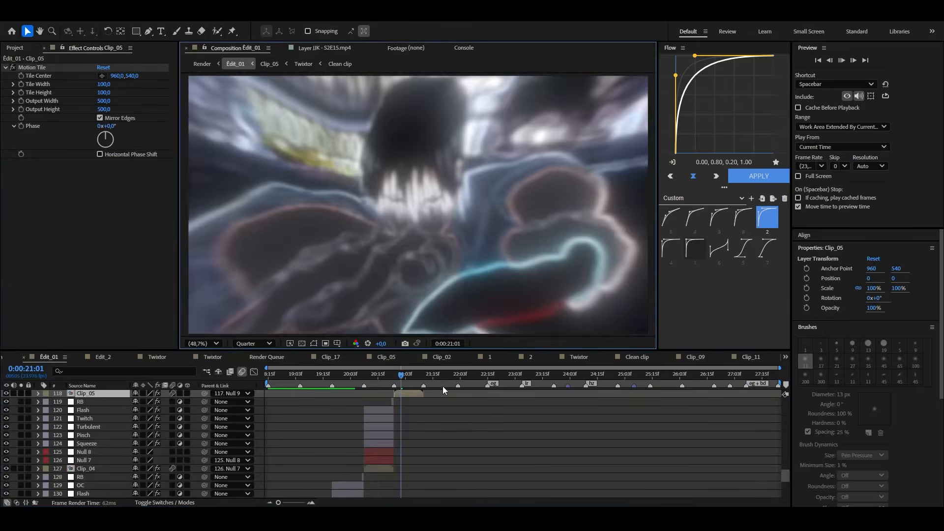
left_click(375, 375)
key("space")
key("space")
key("space")
key("space")
In Clip_06, duplicate Twixtor and keyframe the copy's Scale from 100% to 150% at the clip's end, eased with the 0.00, 0.80, 0.20, 1.00 curve
left_click(444, 375)
scroll(443, 411, "up", 3)
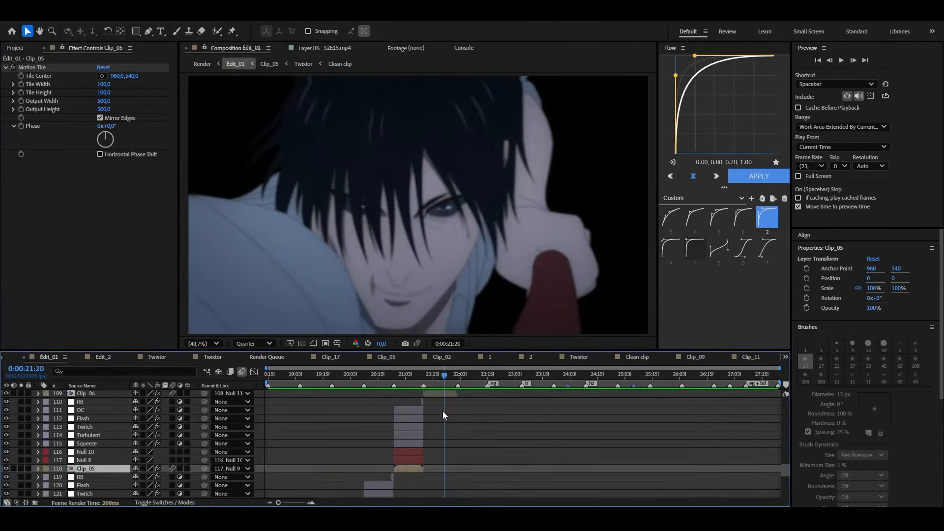
double_click(443, 394)
key("alt+shift+s")
left_click(746, 374)
left_click(159, 402)
type("150")
left_click_drag(746, 402, 778, 402)
left_click(758, 176)
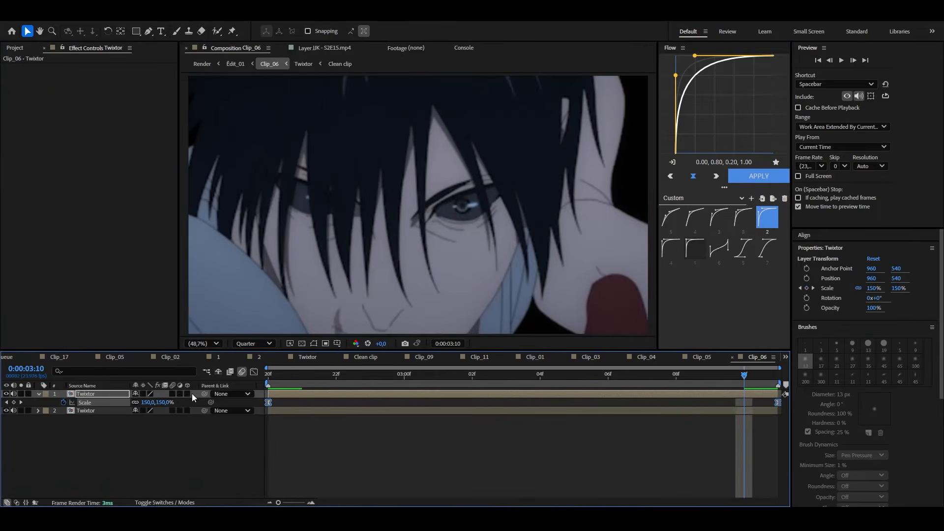
Enable motion blur on the Clip_06 Twixtor copy and apply Tint with its colors swapped
left_click(173, 394)
key("ctrl+space")
type("ti")
key("Return")
left_click(132, 102)
Apply Curves to the Clip_06 Twixtor copy and pull the RGB curve down strongly in the midtones
key("ctrl+space")
type("cur")
key("Return")
left_click_drag(98, 195, 114, 215)
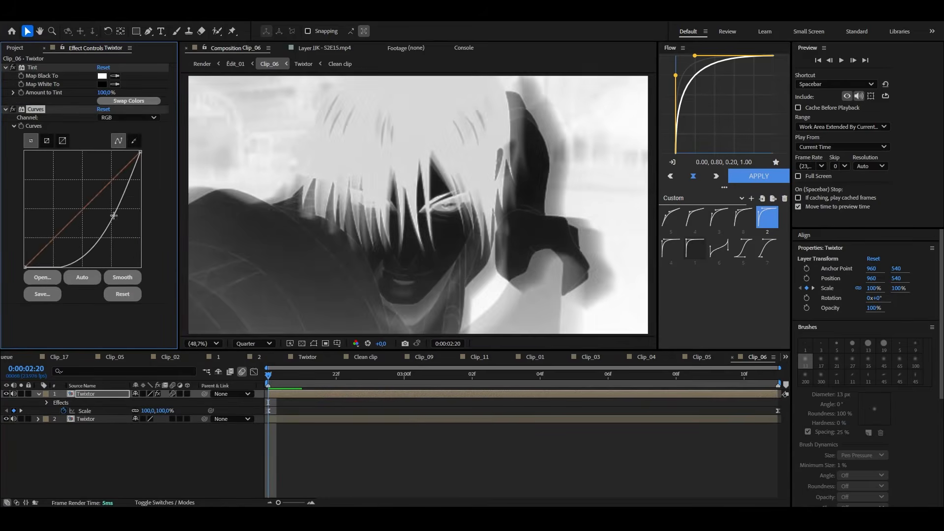
Set the blending mode of the Clip_06 Twixtor copy to Linear Light
key("F4")
left_click(149, 394)
left_click(191, 287)
Keyframe the Clip_06 Twixtor copy's Opacity from 100% to 0% at 0:00:03:10 and select both keyframes
key("alt+shift+t")
left_click(746, 375)
left_click_drag(137, 402, 22, 428)
left_click(430, 375)
left_click_drag(759, 400, 296, 415)
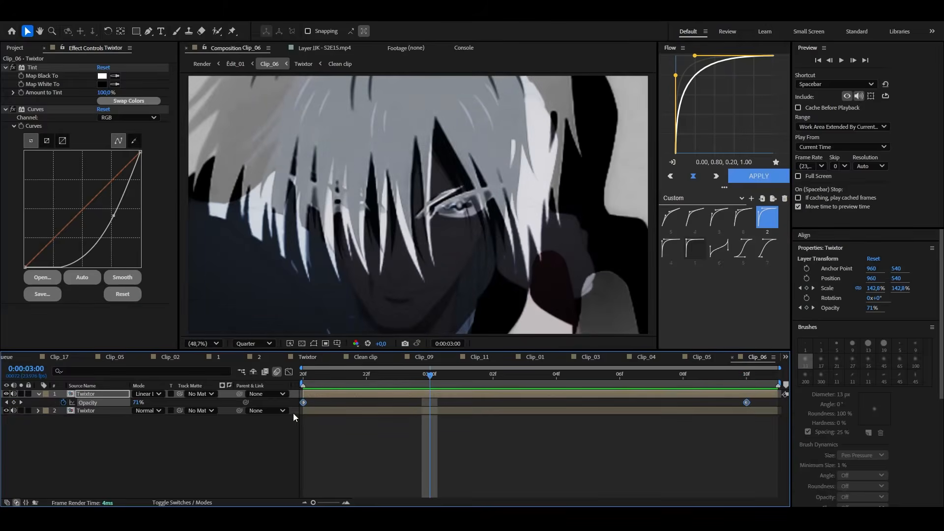
Ease the Clip_06 Opacity keyframes with the 0.20, 0.60, 0.40, 0.80 curve preset and preview the fade
left_click(675, 219)
left_click(758, 176)
key("space")
Open Clip_08 from Edit_01 at 0:00:22:15 and bring its nested Clean clip composition in above the Twixtor layer
left_click(235, 64)
left_click(408, 375)
left_click_drag(408, 382, 488, 386)
scroll(504, 471, "up", 1)
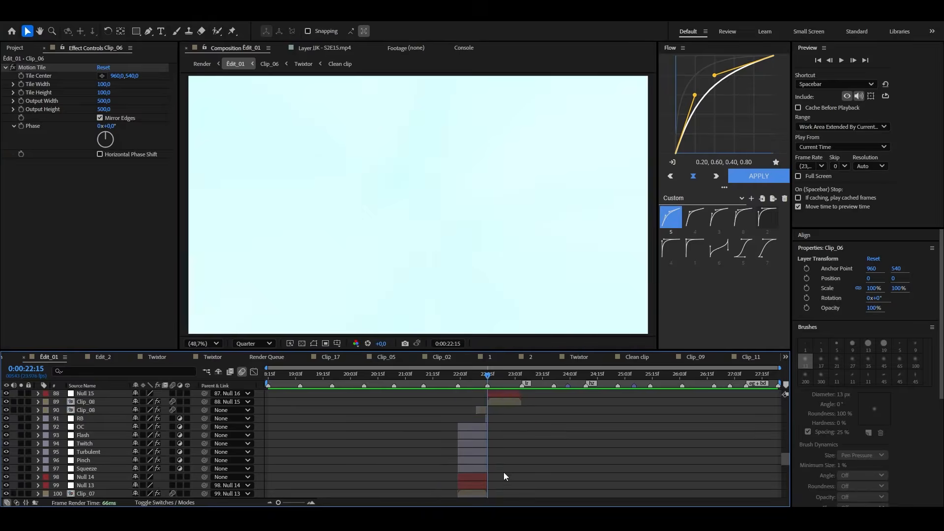
double_click(503, 402)
double_click(405, 394)
key("shift+Escape")
key("ctrl+d")
key("ctrl+z")
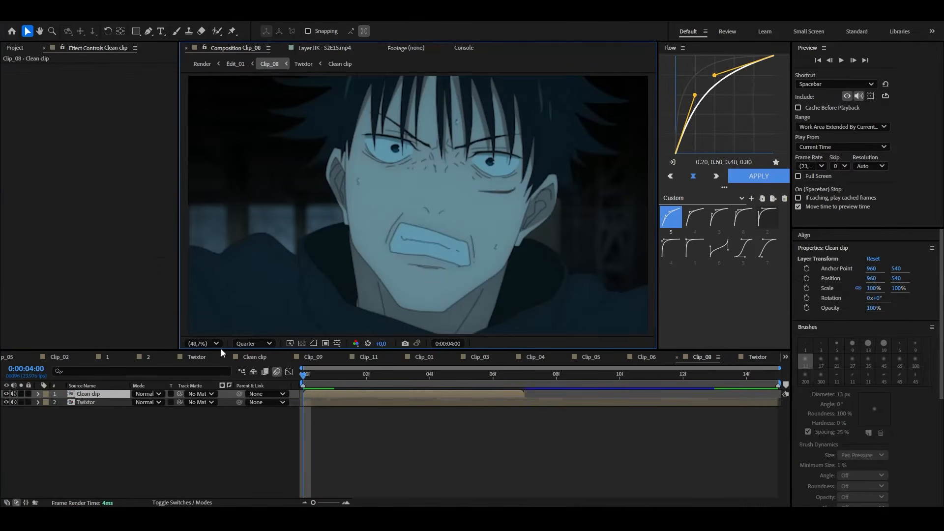
Open the Clean clip layer for rotoscoping and select both of the character's pupils with the Roto Brush
double_click(89, 394)
key("alt+w")
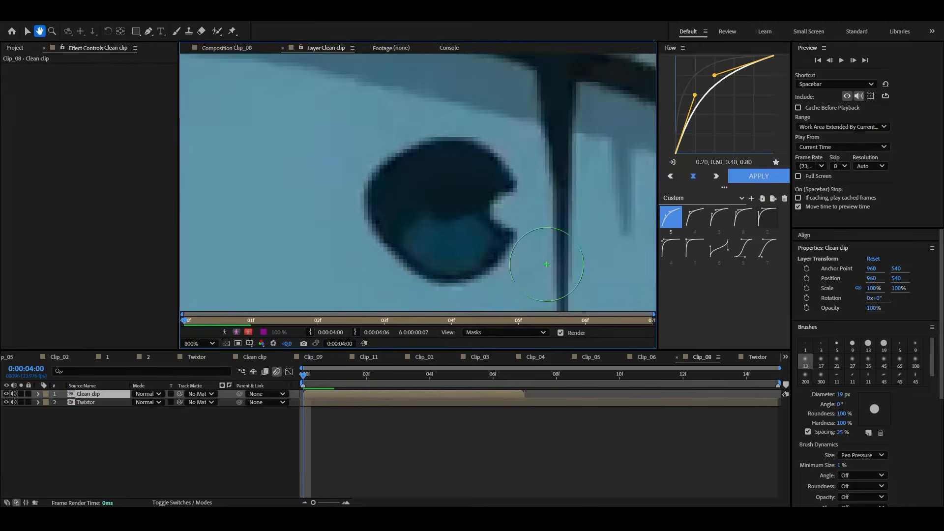
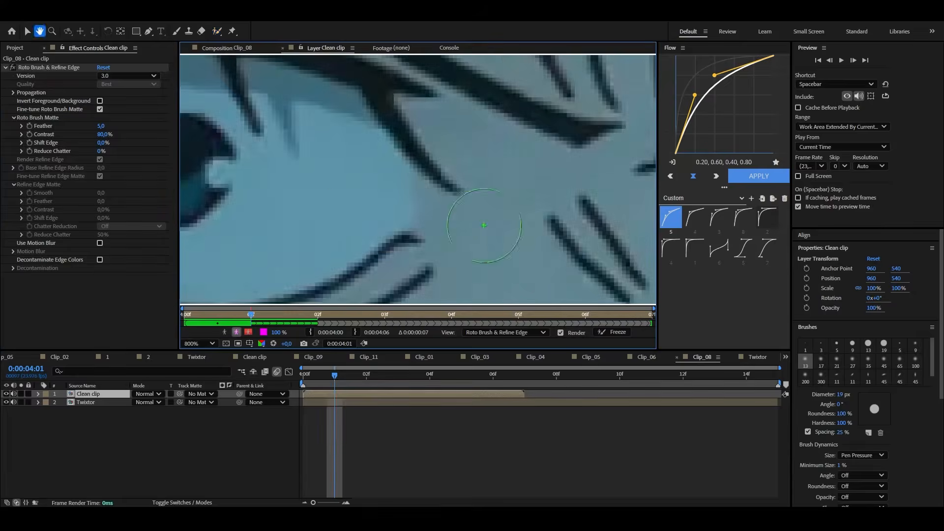
scroll(429, 201, "up", 2)
left_click(375, 179)
scroll(403, 181, "down", 1)
scroll(393, 197, "down", 1)
key("Page_Down")
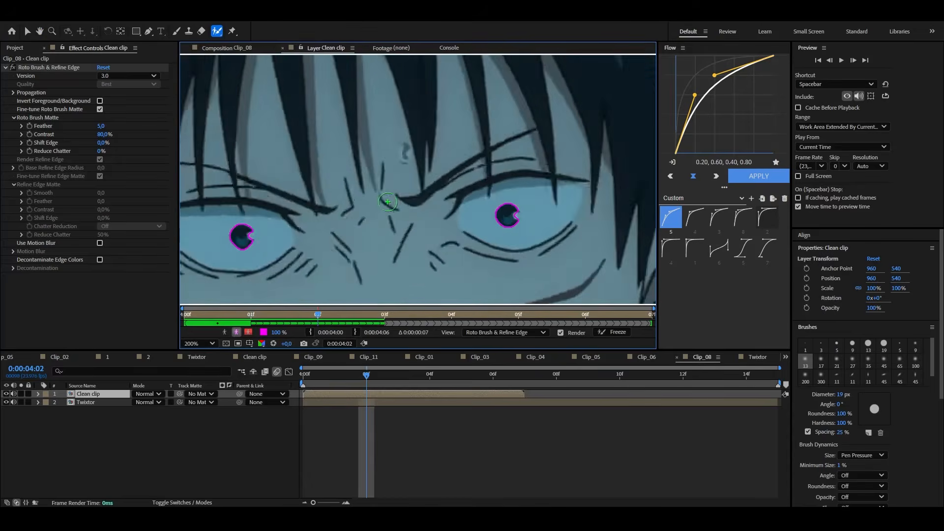
Propagate the pupil selection to 0:00:04:06, correcting the eye at 0:00:04:05, and freeze the Roto Brush result
key("Page_Down")
key("Page_Down")
key("Page_Down")
scroll(344, 108, "up", 1)
scroll(379, 143, "down", 2)
scroll(374, 159, "up", 2)
left_click(364, 162)
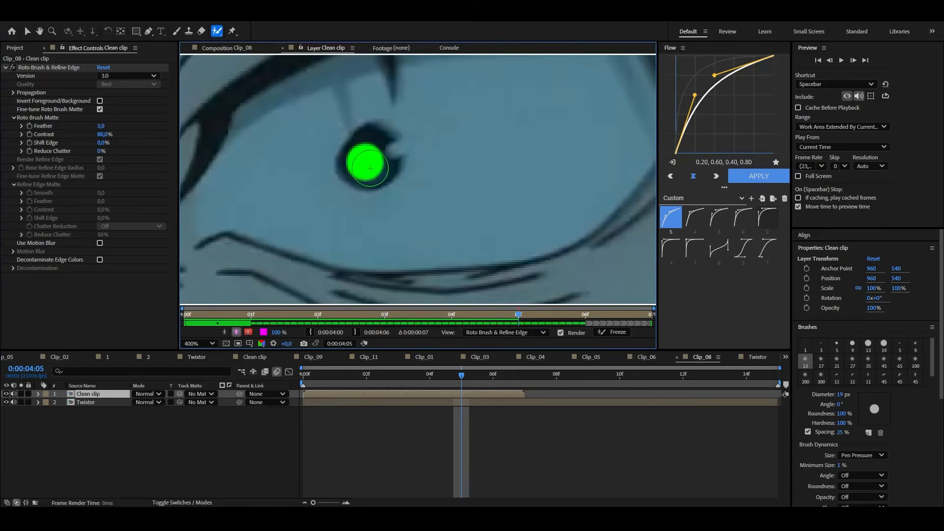
scroll(482, 185, "down", 2)
key("Page_Down")
scroll(503, 197, "down", 4)
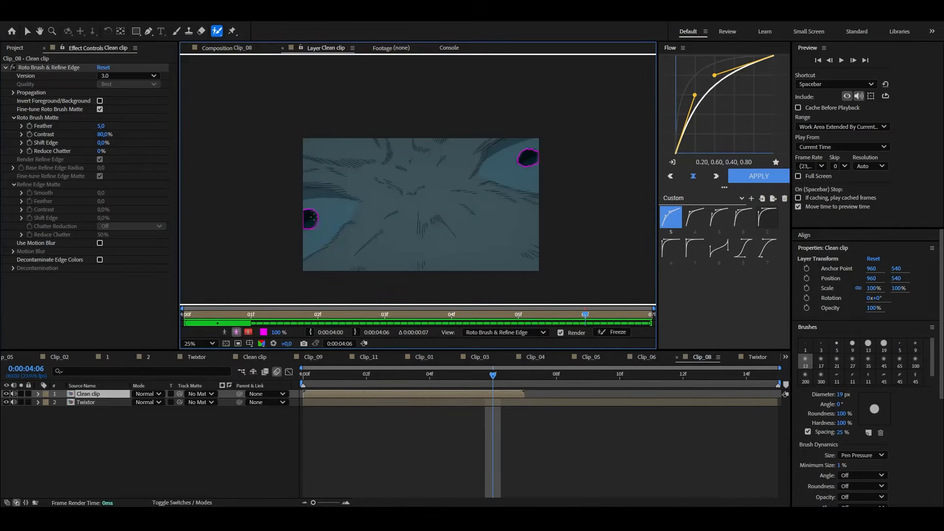
left_click(612, 331)
Pre-compose the rotoscoped pupils as EG and paste the Twixtor layer's Time Remap keyframes onto it
left_click(241, 49)
left_click(301, 375)
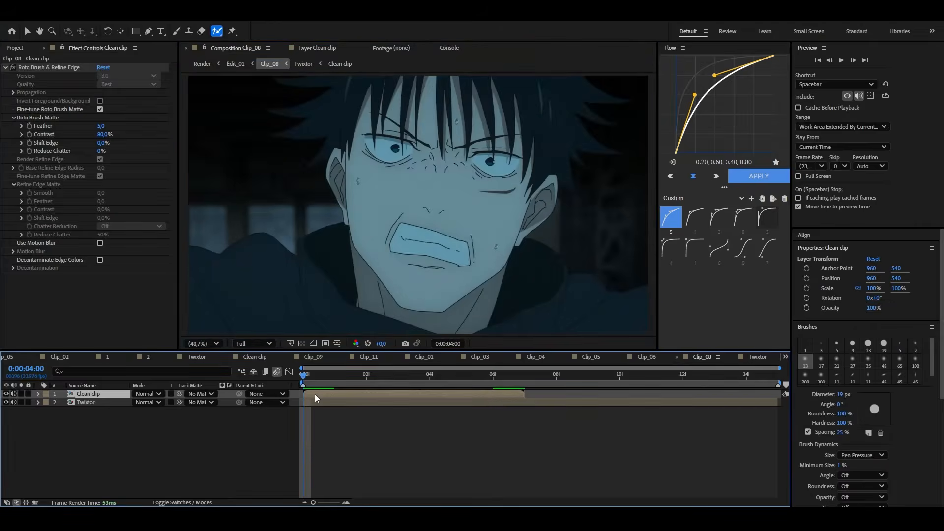
key("ctrl+shift+c")
type("EG")
key("Return")
key("ctrl+shift+c")
key("Return")
left_click(86, 402)
key("ctrl+v")
Apply the Deep Glow effect to the EG layer and collapse the layers' keyframes
key("ctrl+space")
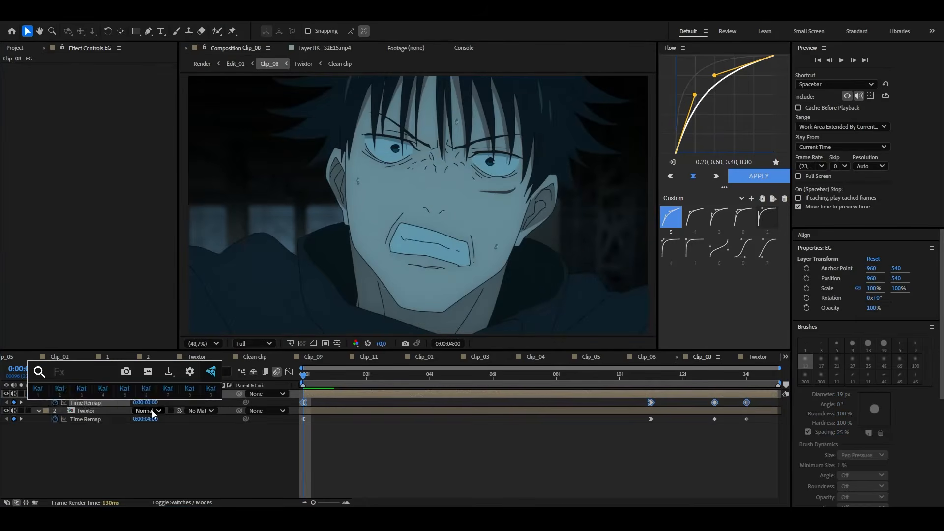
type("deep")
key("Return")
left_click(485, 448)
key("u")
Create a full-frame solid named OF above EG and apply Optical Flares to it
key("ctrl+y")
type("OF")
key("Return")
key("ctrl+space")
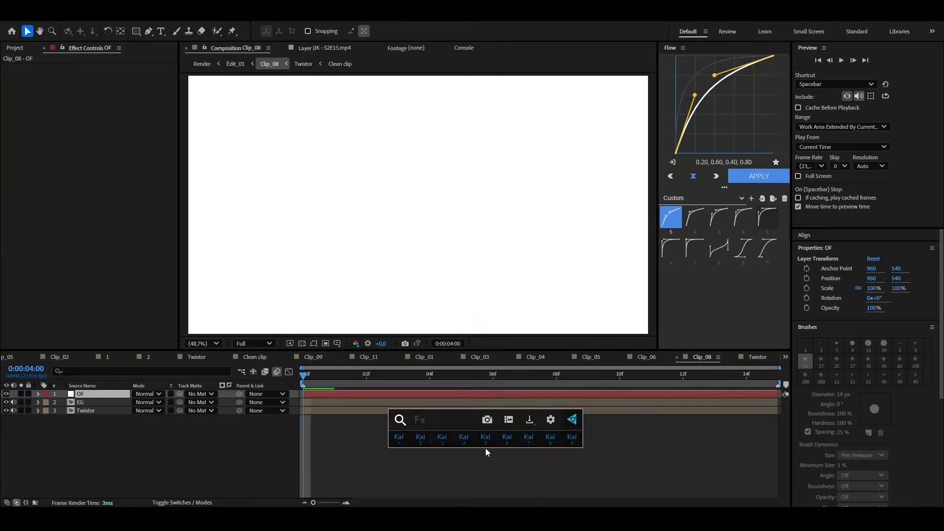
type("optical")
key("Return")
Place the flare just outside the frame's upper-right corner at about 2164, -101 and preview the clip
left_click(102, 98)
left_click(459, 167)
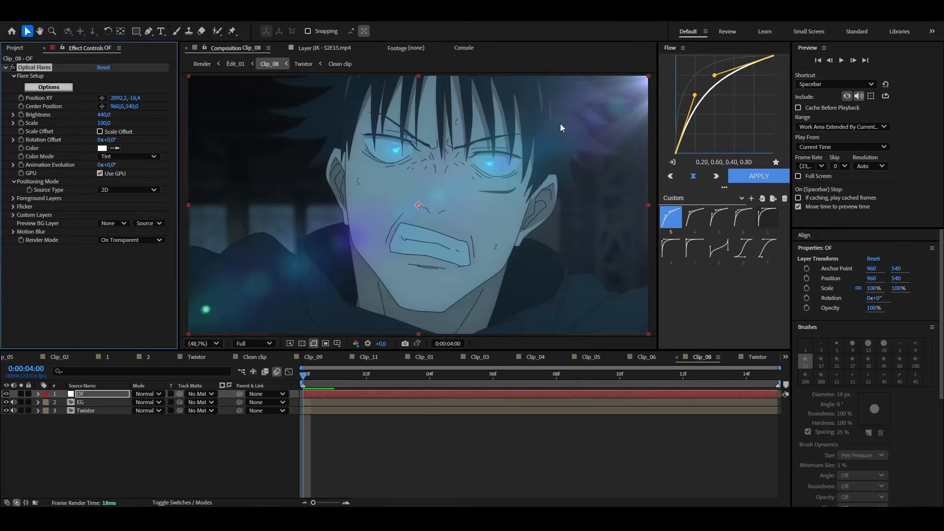
left_click_drag(559, 123, 533, 104)
left_click(203, 344)
left_click(212, 159)
left_click(205, 343)
left_click(212, 159)
key("space")
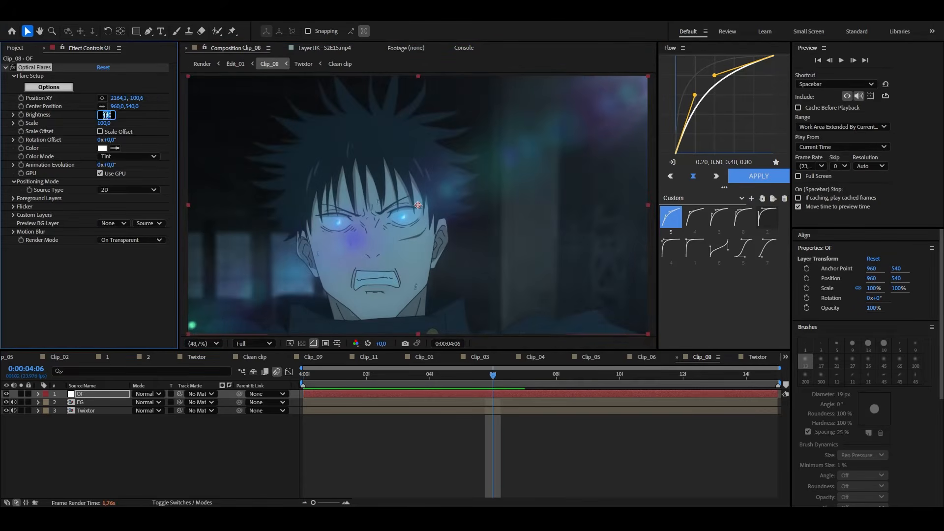
Locate Clip_09 at 0:00:23:13 in Edit_01 and open its nested composition 1
left_click(235, 64)
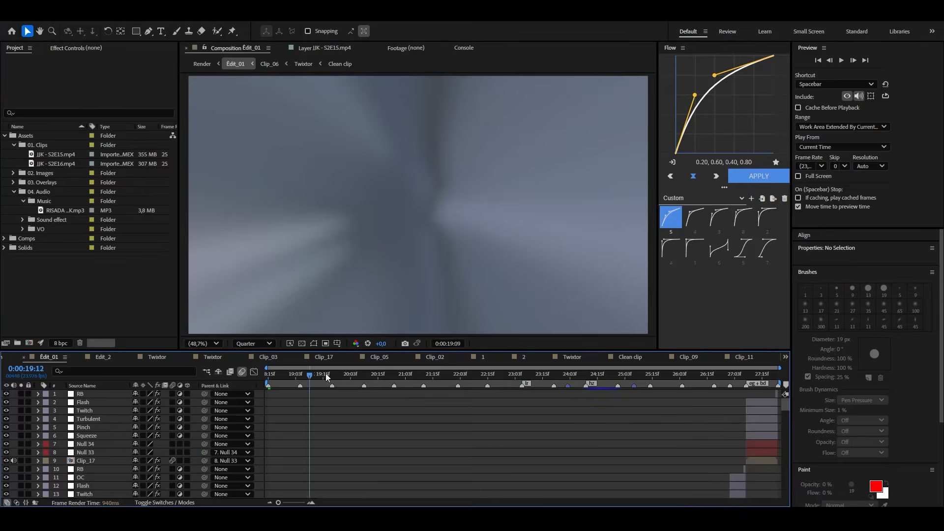
left_click_drag(326, 373, 540, 381)
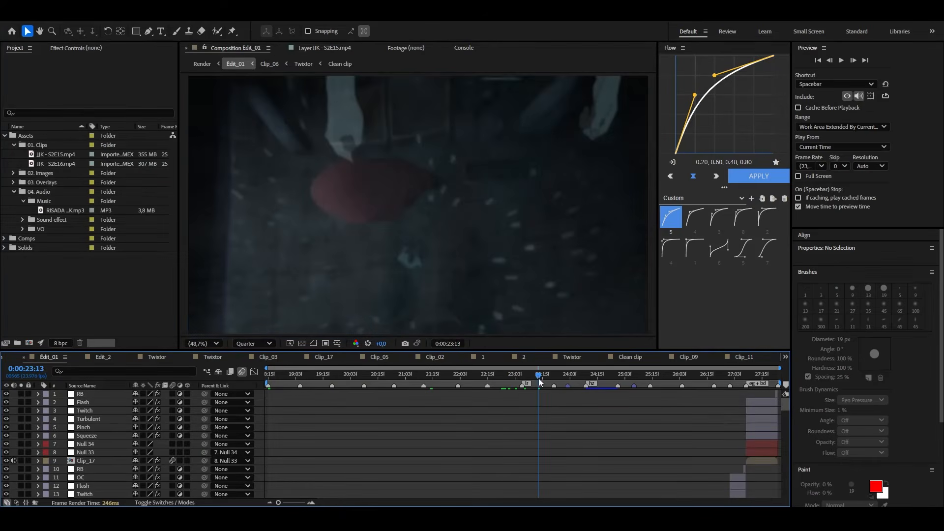
scroll(540, 424, "down", 15)
double_click(540, 425)
key("u")
left_click(487, 401)
double_click(487, 394)
key("Tab")
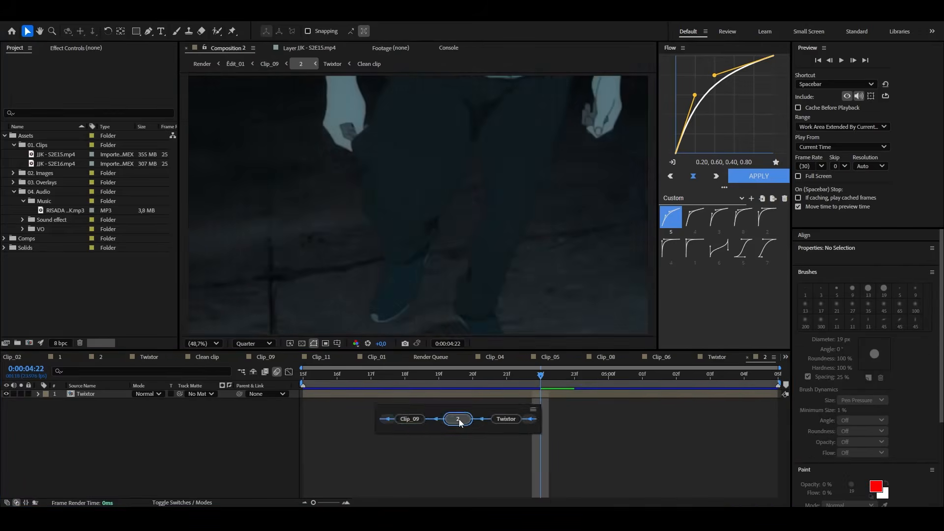
key("Left")
key("Return")
key("Tab")
key("Right")
key("Return")
Add an adjustment layer named LR in composition 1 and apply CC Light Rays to it
key("ctrl+alt+y")
key("ctrl+shift+y")
type("LR")
key("Return")
key("ctrl+space")
type("cc li")
key("Down")
key("Return")
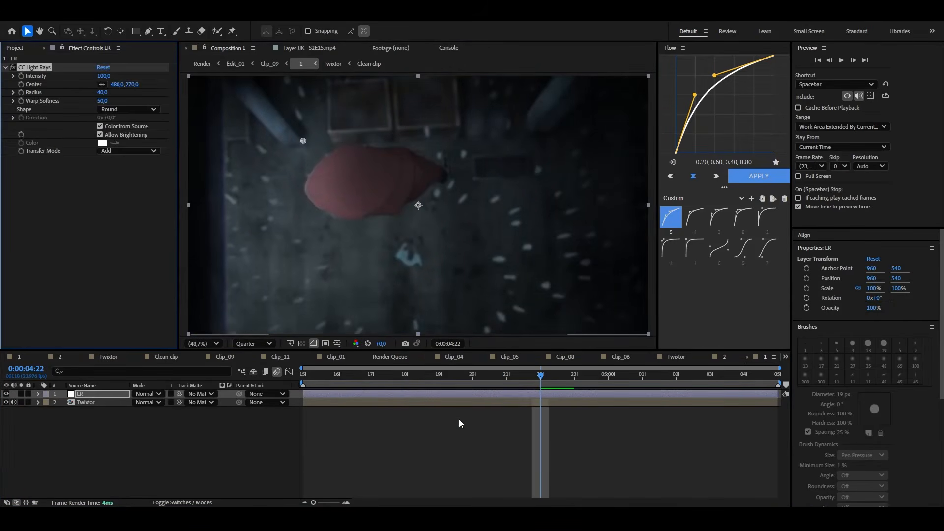
Set CC Light Rays to Intensity 228, Square shape and Center 529.4, 495.9 on the red object's tip, and preview
left_click_drag(304, 141, 307, 178)
left_click_drag(104, 76, 133, 84)
key("space")
left_click(432, 452)
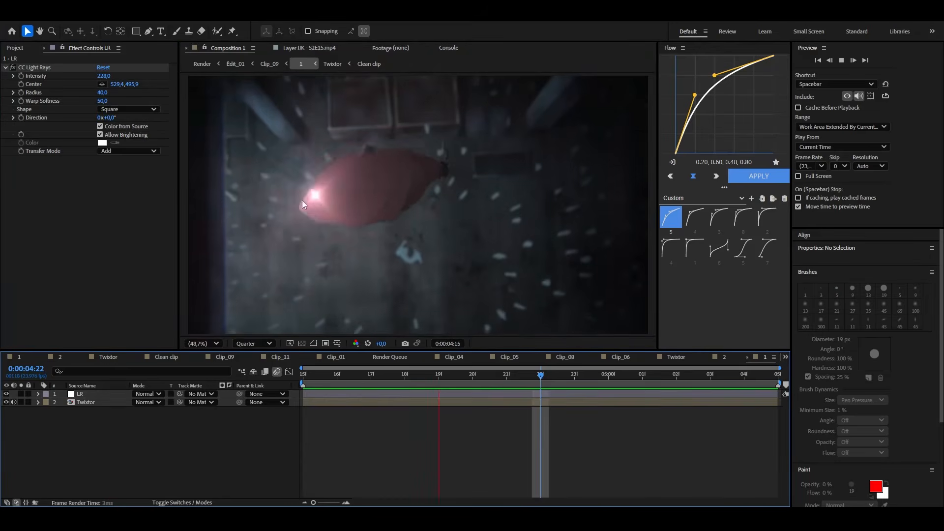
Return to Edit_01 and clear the comment of the composition marker at 0:00:23:06
left_click(229, 63)
double_click(522, 386)
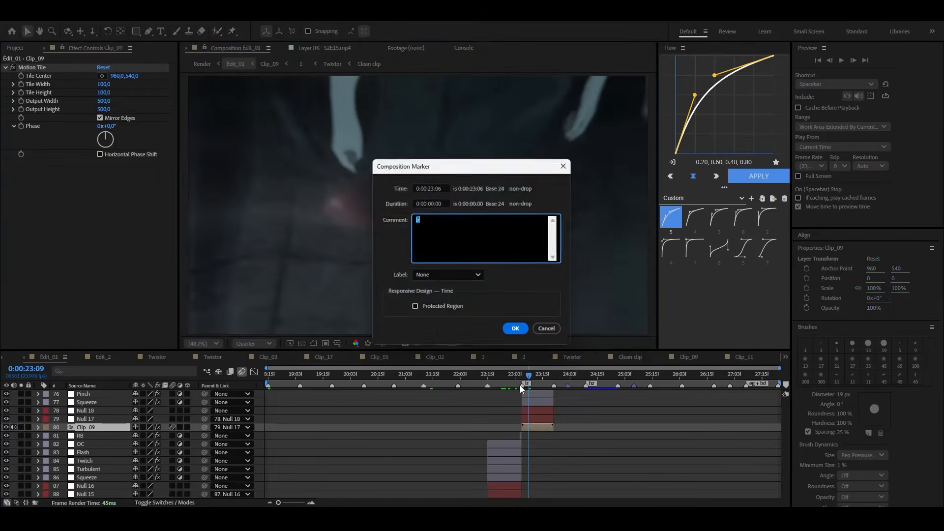
key("BackSpace")
key("Return")
Open the Clean clip composition nested in Clip_10 and pick out its earliest JJK - S2E16.mp4 layer for copying
scroll(572, 452, "up", 4)
double_click(571, 474)
left_click(516, 396)
double_click(517, 396)
double_click(512, 395)
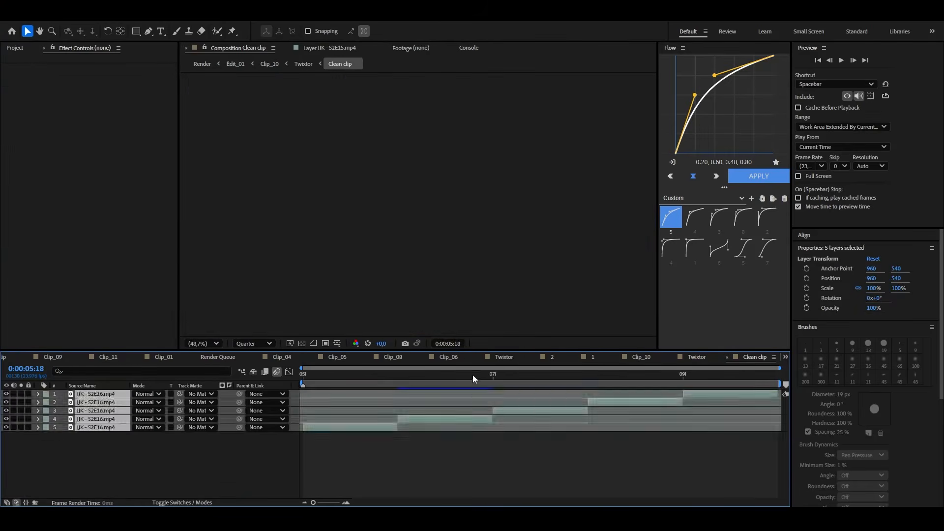
left_click(349, 426)
Go back to Edit_01 and paste the copied JJK - S2E16.mp4 layer at the 0:00:24:10 marker
key("Tab")
key("Left")
key("Left")
key("Return")
key("Tab")
key("Left")
key("Return")
left_click(733, 464)
scroll(611, 470, "up", 7)
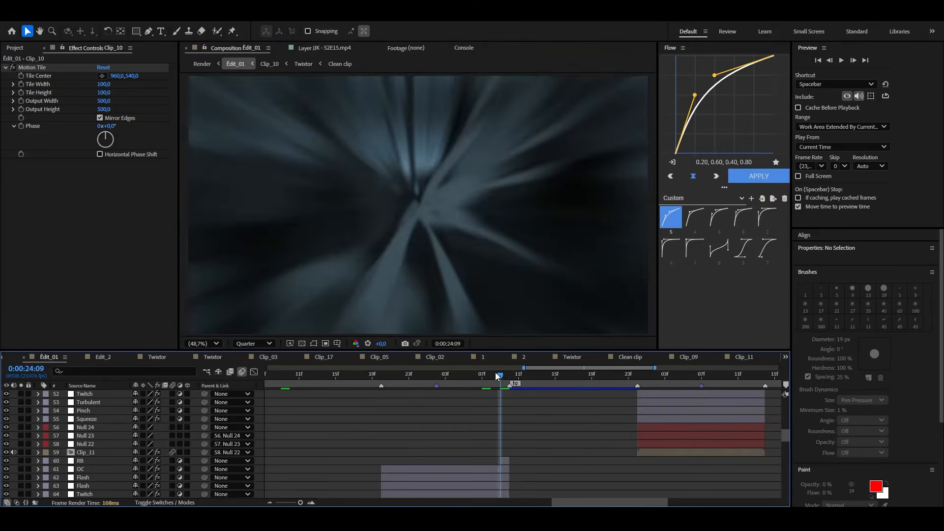
left_click_drag(499, 375, 514, 384)
key("ctrl+v")
Move the pasted JJK - S2E16.mp4 layer down the stack to directly below Clip_11
key("ctrl+alt+Down")
key("ctrl+alt+Down")
key("ctrl+alt+Down")
key("ctrl+alt+Down")
key("ctrl+alt+Down")
key("ctrl+alt+Down")
key("ctrl+alt+Down")
key("ctrl+alt+Down")
key("ctrl+alt+Down")
key("ctrl+alt+Down")
key("ctrl+alt+Down")
key("ctrl+alt+Down")
key("ctrl+alt+Down")
key("ctrl+alt+Down")
key("ctrl+alt+Down")
key("ctrl+alt+Down")
key("ctrl+alt+Down")
key("ctrl+alt+Down")
key("ctrl+alt+Down")
key("ctrl+alt+Down")
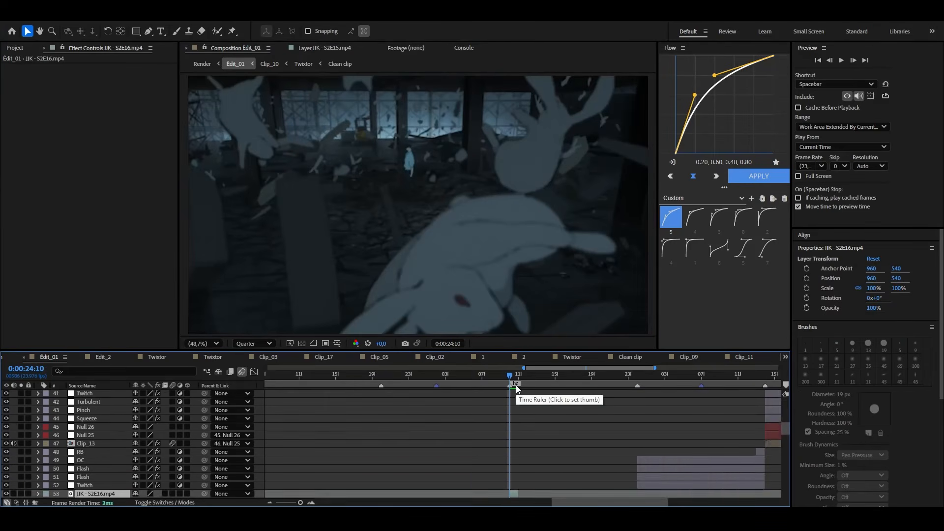
key("ctrl+alt+Up")
key("ctrl+alt+Up")
Extend the pasted layer to the start of Clip_11 and pre-compose it as ^HZ with all attributes moved
left_click_drag(516, 433, 637, 433)
key("ctrl+shift+c")
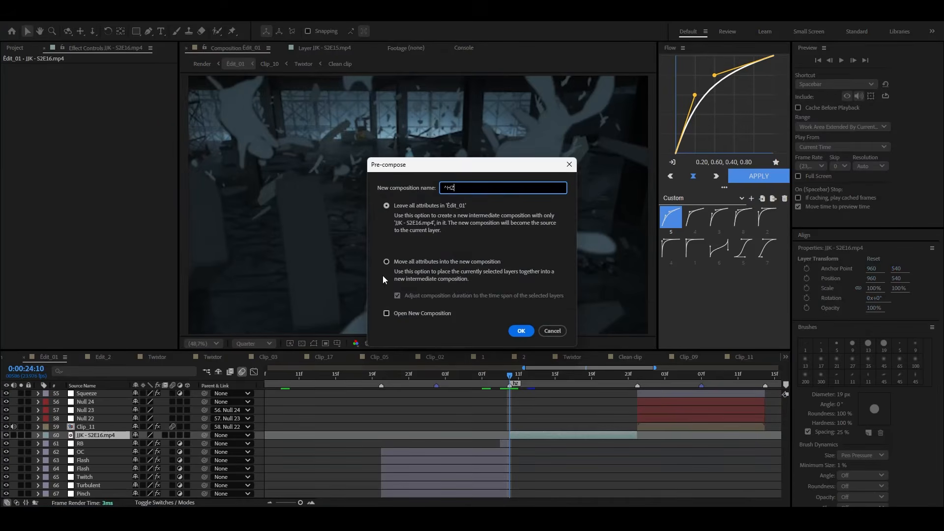
left_click(387, 262)
left_click(514, 331)
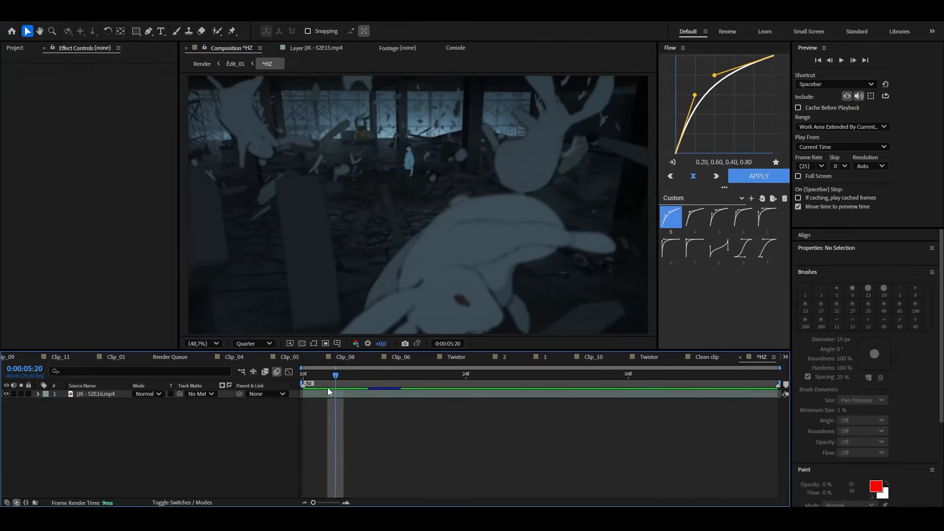
Apply S_RandomEdits to the footage in ^HZ, set Edit Frame Length to 1 and preview it
key("ctrl+space")
type("s_r")
left_click(317, 455)
left_click(102, 126)
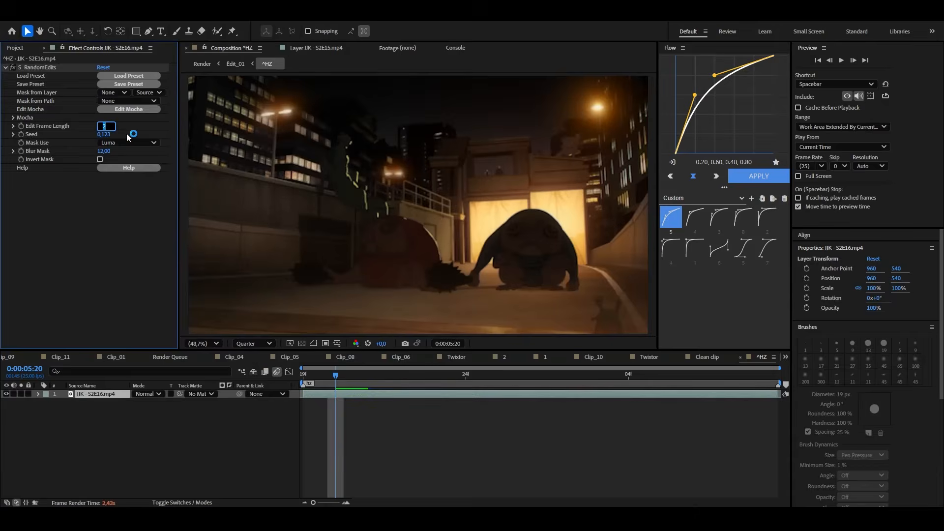
type("1")
key("Return")
key("space")
Apply Tint to the ^HZ footage and change the S_RandomEdits Seed to 0.131, checking frames up to 0:00:06:07
key("ctrl+space")
type("tint")
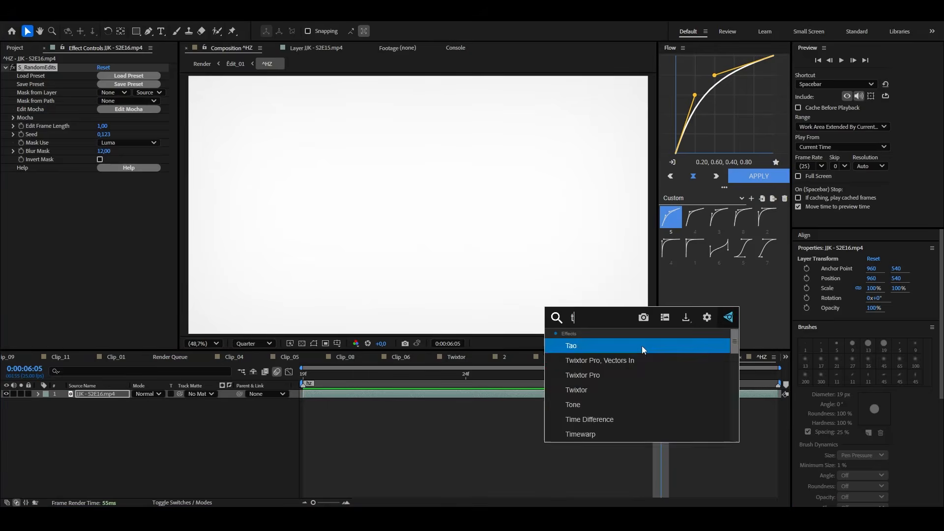
key("Return")
left_click_drag(101, 136, 106, 135)
left_click_drag(432, 377, 729, 367)
Apply CC Radial Blur to the ^HZ footage with the Fading Zoom type and an Amount of -150
key("ctrl+space")
type("cc ra")
left_click(727, 362)
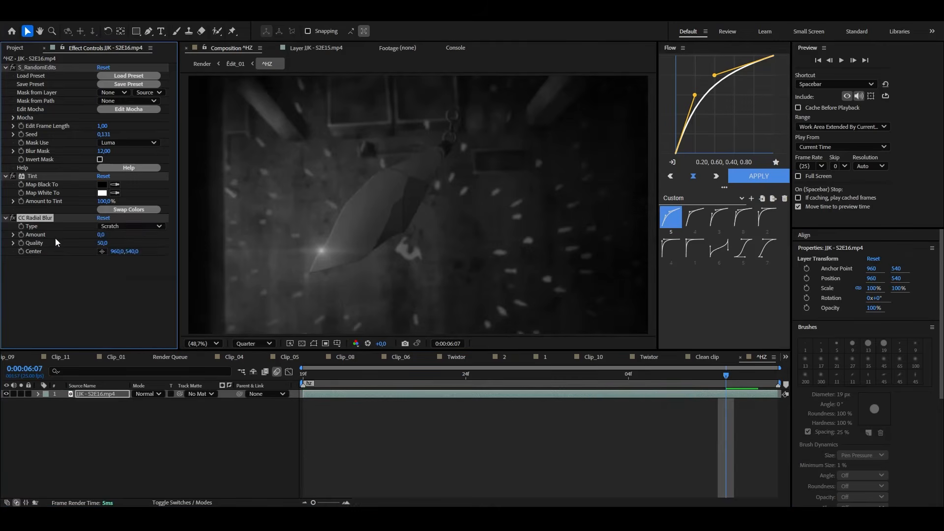
key("Return")
Paste Motion Tile with 250 output width and height and mirrored edges, place it above CC Radial Blur, and preview
key("ctrl+v")
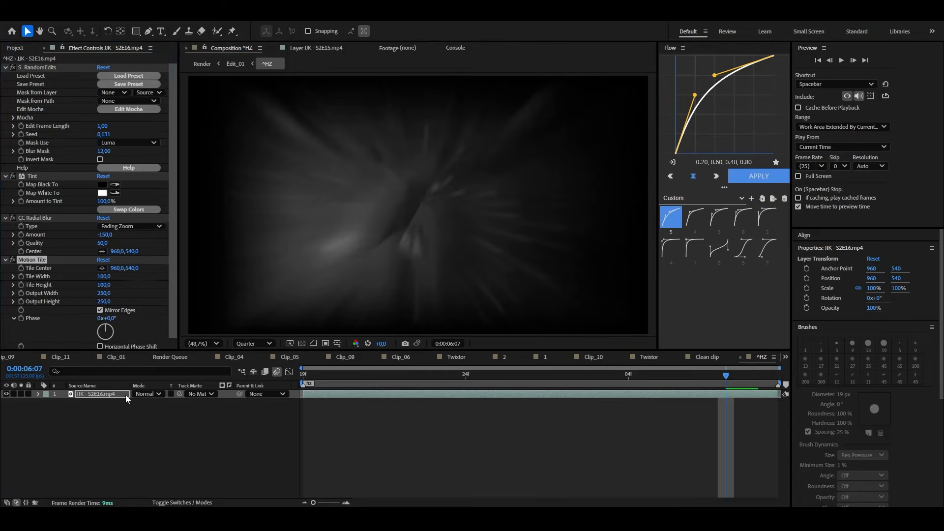
key("ctrl+alt+Up")
key("space")
key("space")
Set the CC Radial Blur Amount to -90 and preview the ^HZ composition
left_click(107, 330)
type("-90")
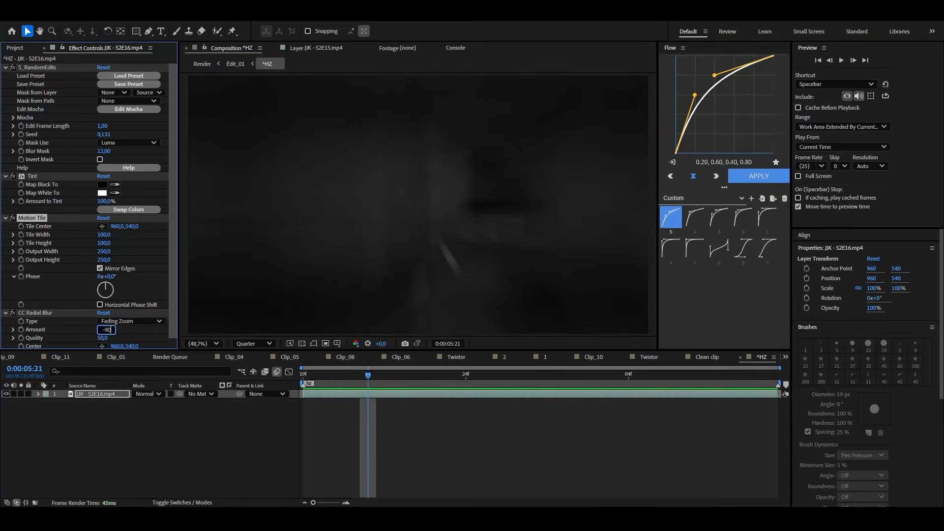
key("Return")
key("space")
key("space")
Apply Sharpen to the ^HZ footage while viewing the frame at 0:00:06:02
left_click(557, 375)
key("ctrl+space")
type("sharp")
key("Return")
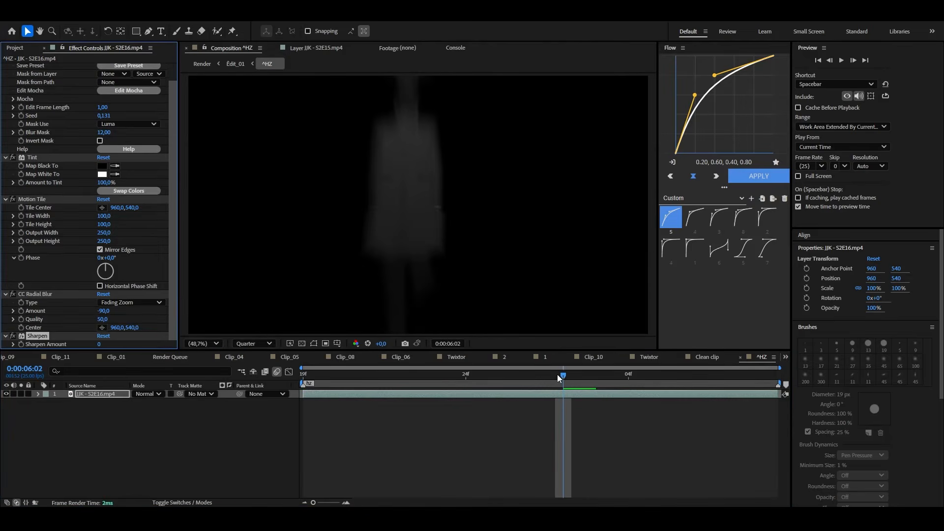
Set the Sharpen Amount to 100 on the ^HZ footage and preview the composition from the start
left_click_drag(268, 338, 246, 339)
key("space")
scroll(403, 275, "down", 2)
key("Home")
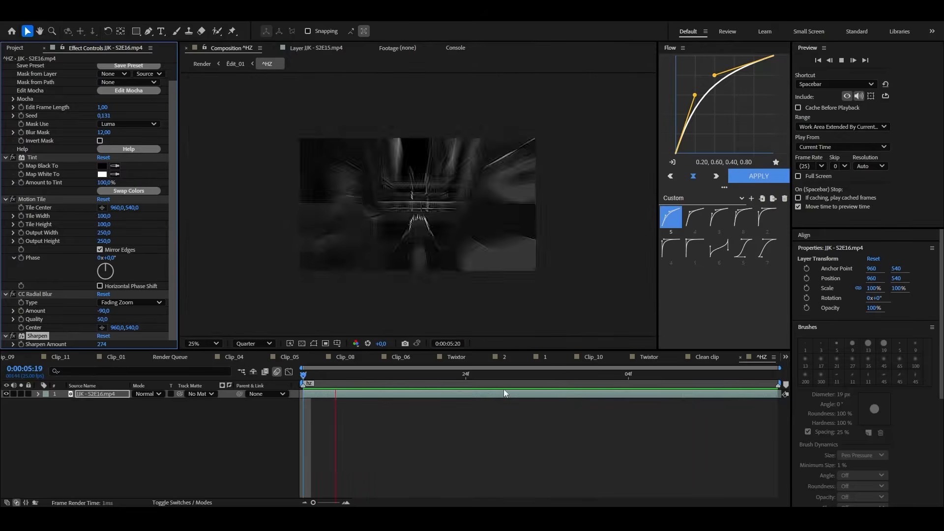
left_click(530, 375)
left_click(203, 343)
left_click(202, 158)
key("Return")
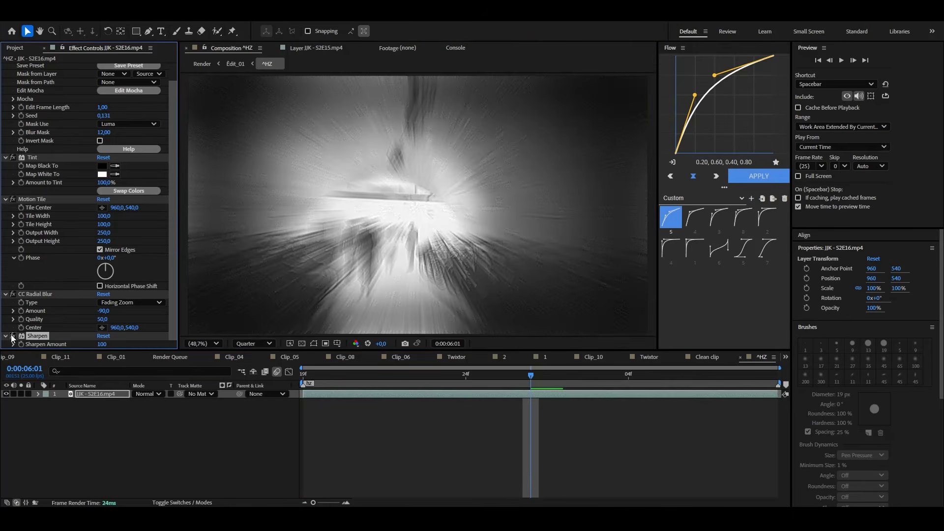
left_click(12, 336)
key("space")
key("space")
Return to Edit_01 and preview the sharpened ^HZ insert between its neighbouring clips
left_click(235, 64)
key("space")
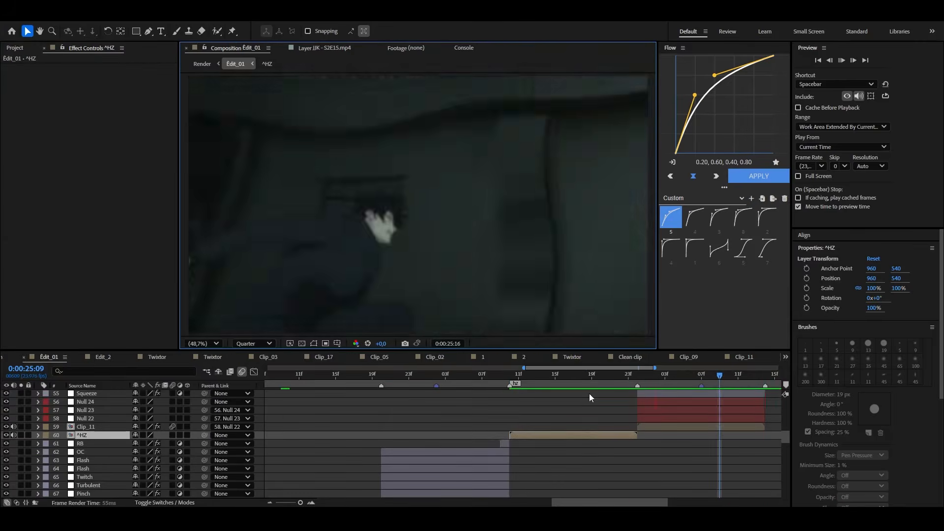
scroll(555, 408, "down", 4)
key("space")
double_click(542, 385)
key("Escape")
Locate Clip_17 in Edit_01, open it, and open its nested Twixtor composition
scroll(605, 423, "up", 2)
left_click_drag(735, 375, 748, 375)
scroll(767, 426, "up", 8)
double_click(761, 433)
left_click_drag(414, 375, 258, 390)
double_click(292, 393)
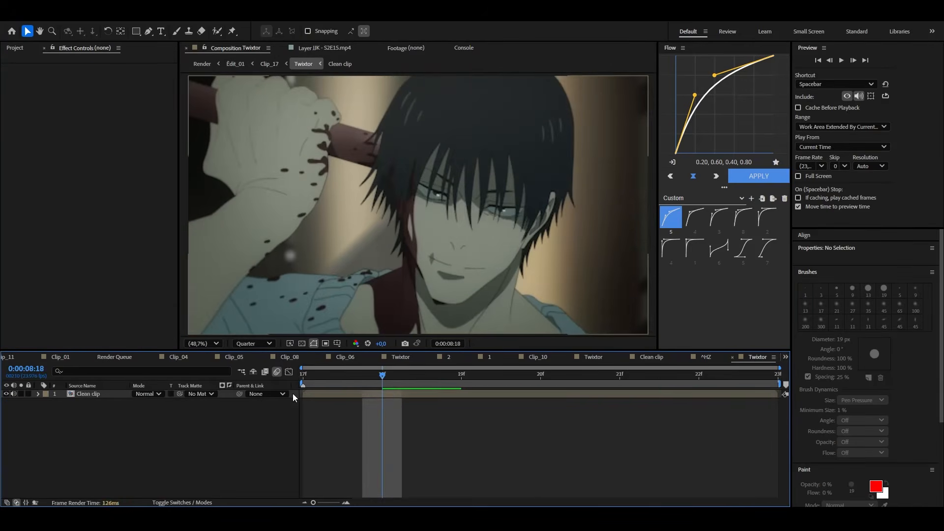
Copy the Clean clip layer into Clip_17 above the Twixtor layer and remove all of the copy's effects
left_click(314, 395)
key("ctrl+c")
key("Tab")
key("Left")
key("Return")
key("ctrl+v")
key("ctrl+shift+e")
Set Clip_17's preview resolution to Full and select both pupils on the Clean clip copy with the Roto Brush at 0:00:08:17
left_click(254, 344)
left_click(259, 375)
key("alt+w")
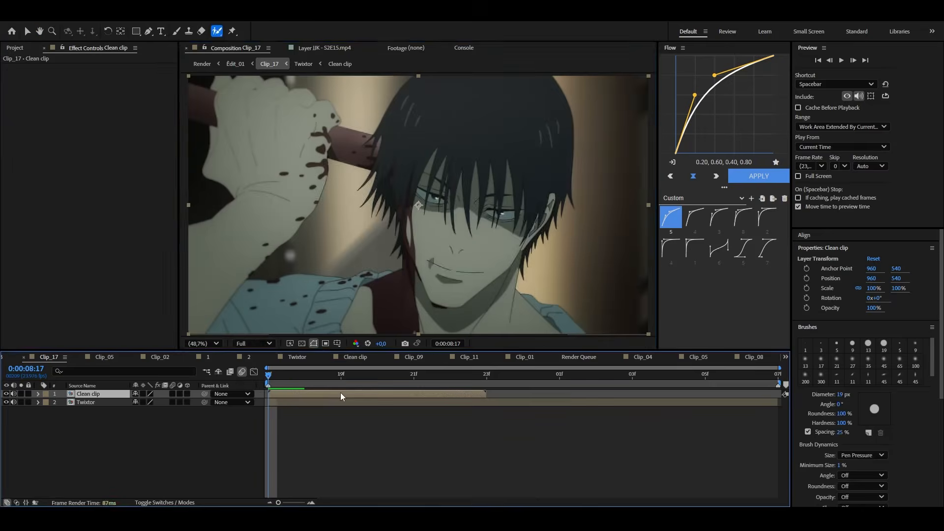
double_click(341, 395)
scroll(457, 205, "up", 5)
left_click_drag(316, 214, 300, 183)
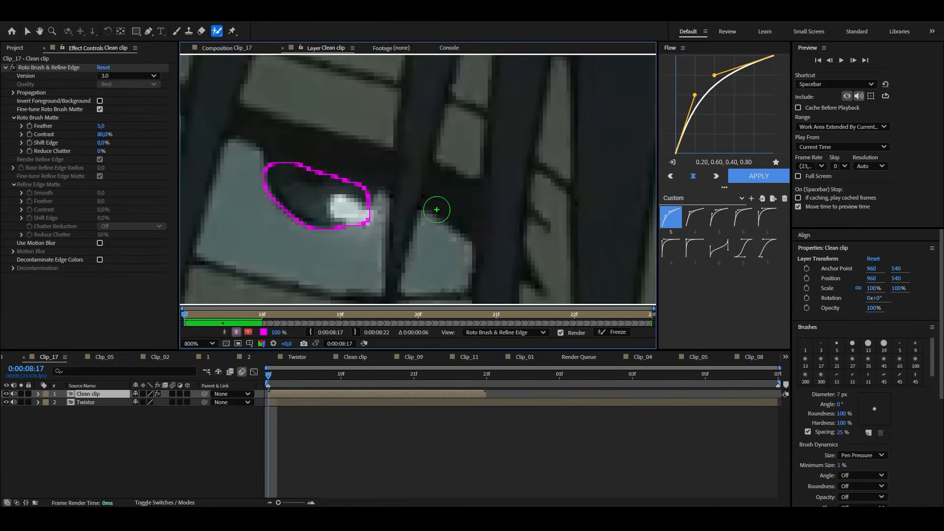
left_click_drag(437, 209, 206, 186)
left_click_drag(426, 153, 448, 147)
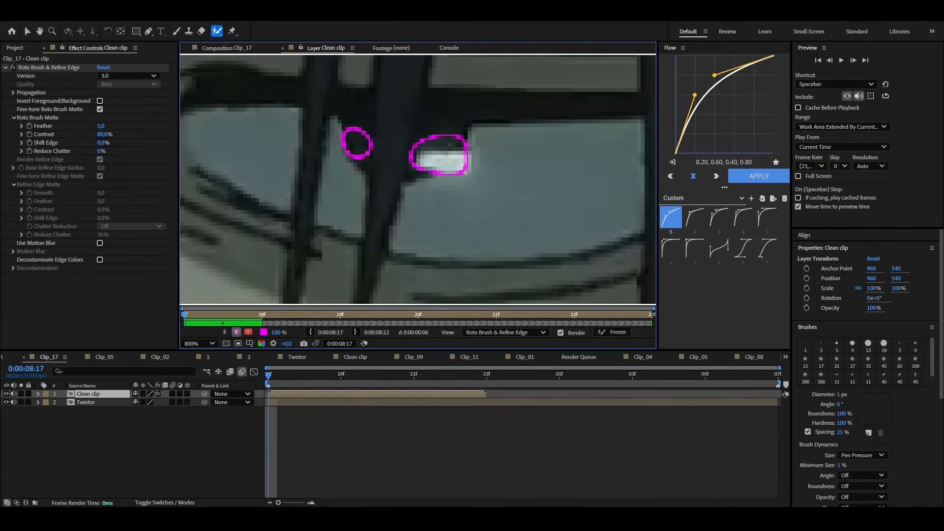
Refine the Roto Brush selection around both pupils at 0:00:08:18
key("Page_Down")
scroll(418, 200, "up", 2)
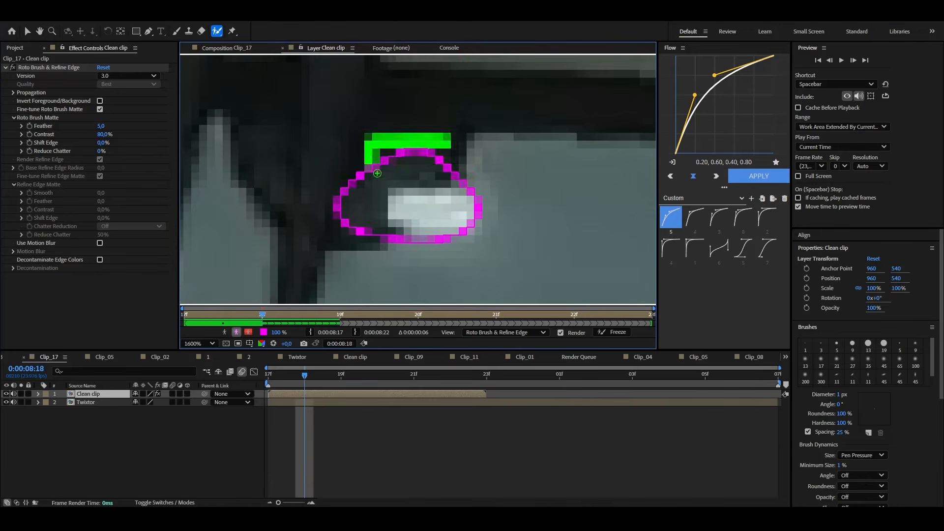
left_click_drag(254, 152, 282, 200)
mouse_move(321, 158)
left_mouse_down()
mouse_move(310, 234)
mouse_move(324, 171)
left_mouse_up()
scroll(314, 231, "down", 2)
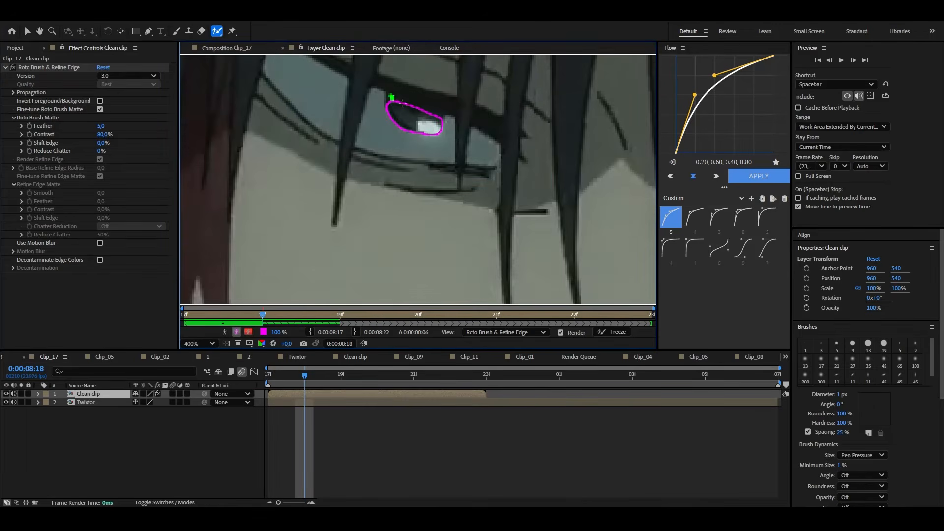
scroll(356, 194, "down", 2)
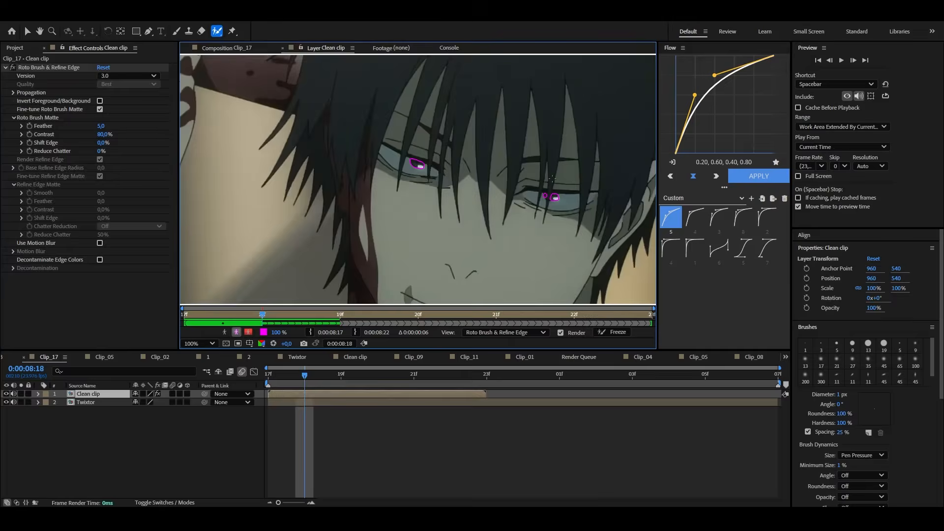
Correct the Roto Brush selection at 0:00:08:19 so that it covers only the pupils
key("Page_Down")
scroll(484, 182, "up", 2)
left_click_drag(609, 217, 408, 216)
scroll(408, 216, "up", 1)
left_click_drag(411, 182, 408, 220)
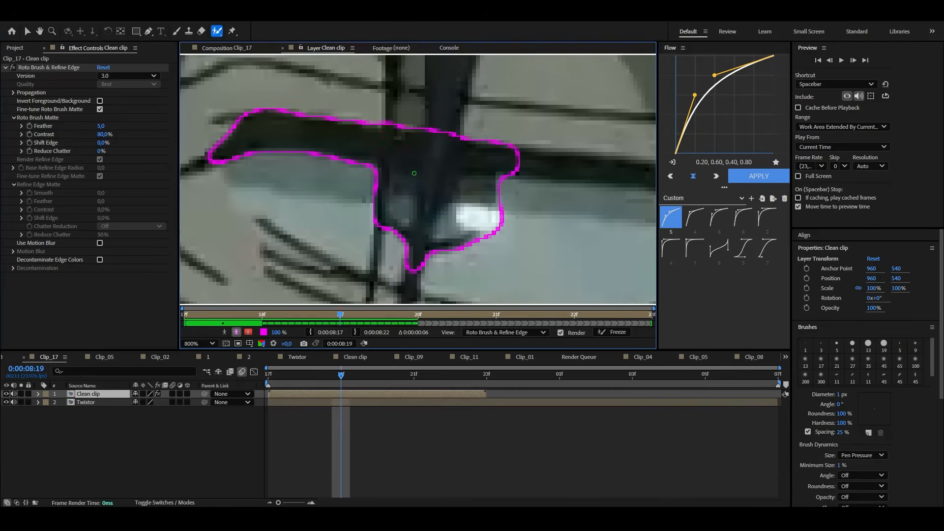
scroll(435, 208, "down", 5)
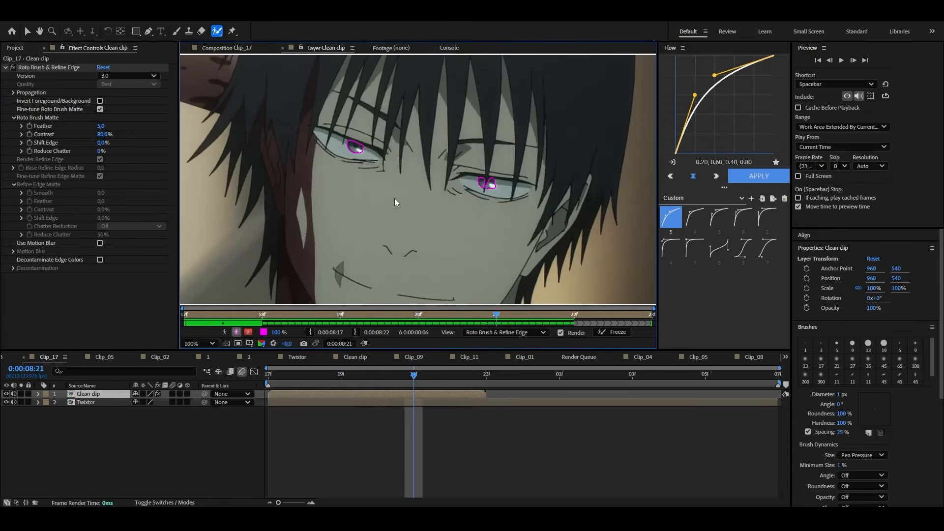
Propagate the pupil selection through the clip's remaining frames, freeze the Roto Brush result, and return to the Clip_17 composition
key("Page_Down")
key("Page_Down")
key("Page_Down")
key("Page_Down")
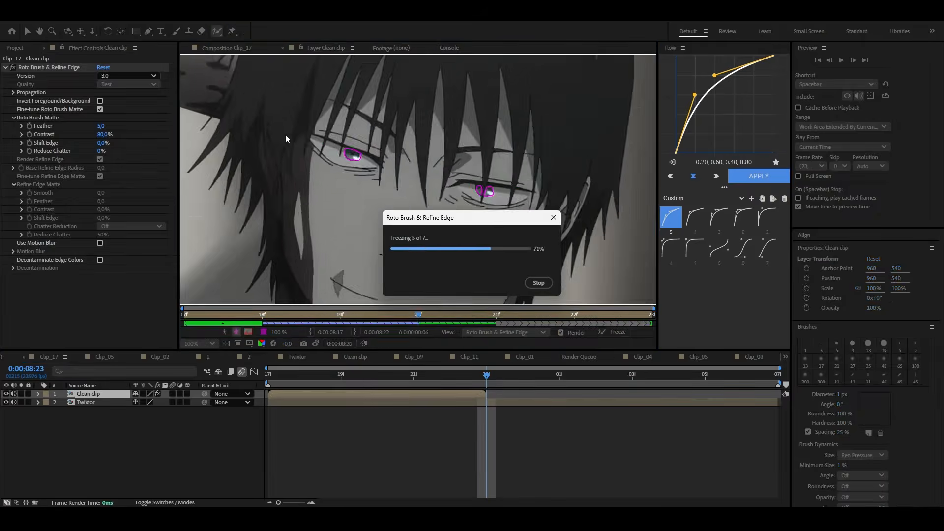
left_click(227, 48)
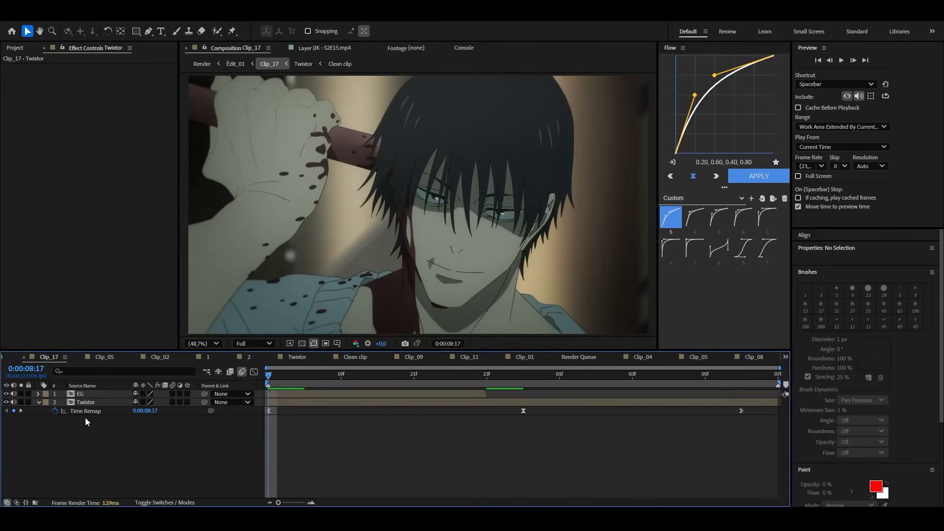
Apply Deep Glow to the EG layer and create a 1920 × 1080 solid named E3D for the Element effect
key("u")
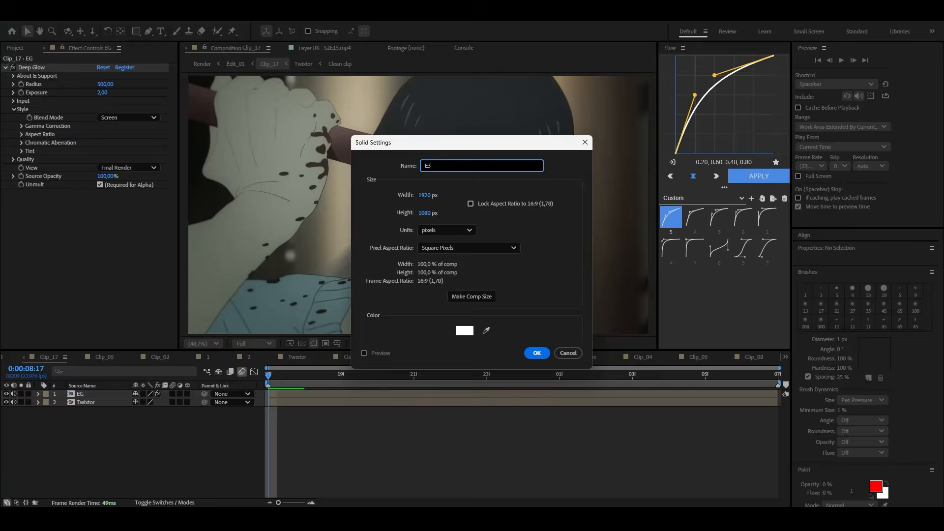
key("Return")
key("Escape")
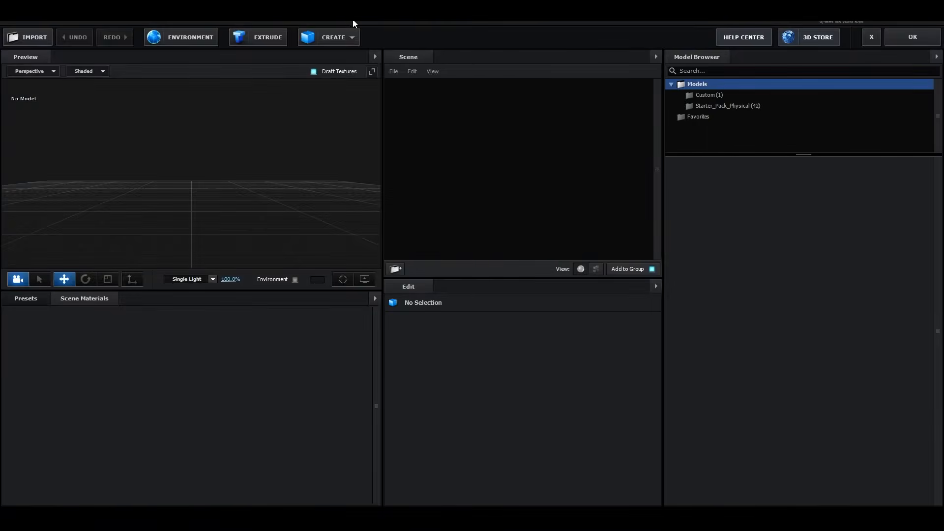
Create a sphere model in the Element scene and give it the clear material from the Translucent shaders
left_click(329, 77)
left_click(44, 347)
left_click(59, 441)
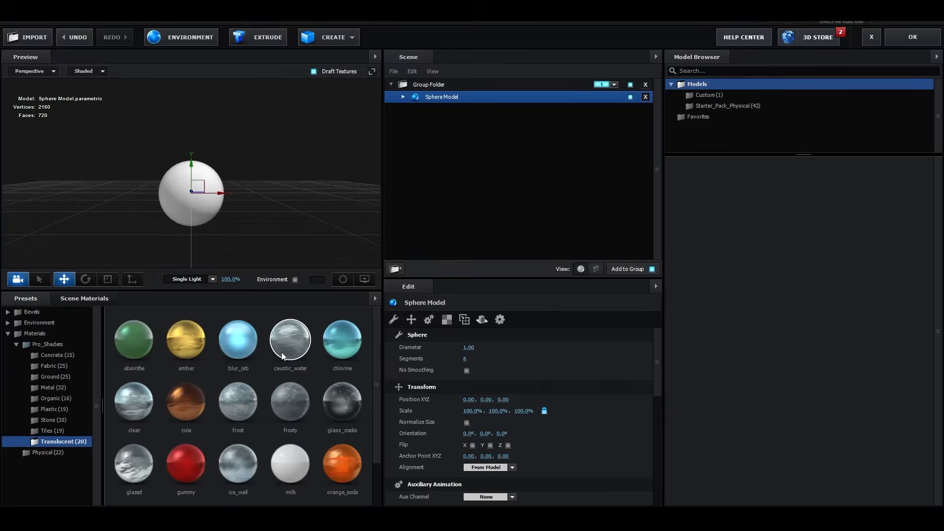
left_click(134, 401)
scroll(585, 403, "down", 5)
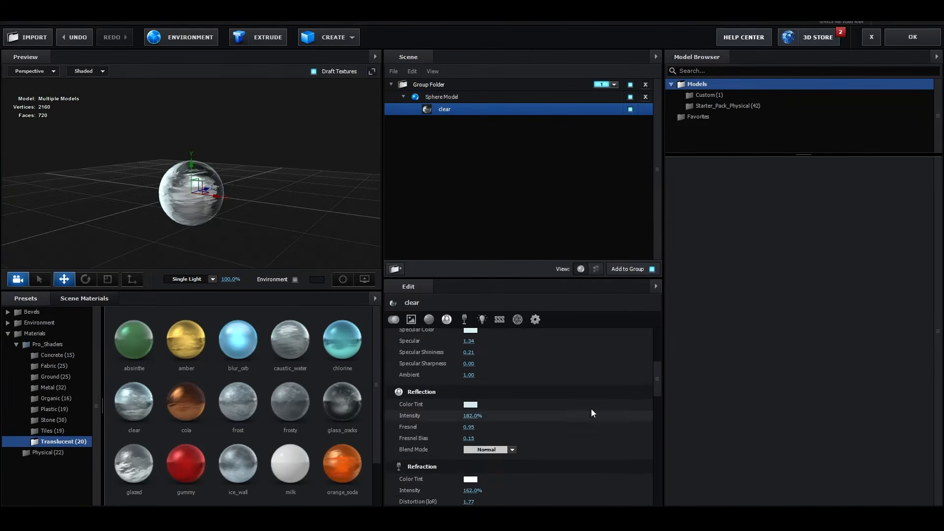
Set the clear material's specular color to FF0000 and its reflection tint to red
scroll(591, 414, "up", 3)
left_click(471, 407)
left_click_drag(480, 399, 524, 329)
left_click(547, 475)
left_click(471, 429)
left_click_drag(484, 403, 511, 372)
left_click(519, 375)
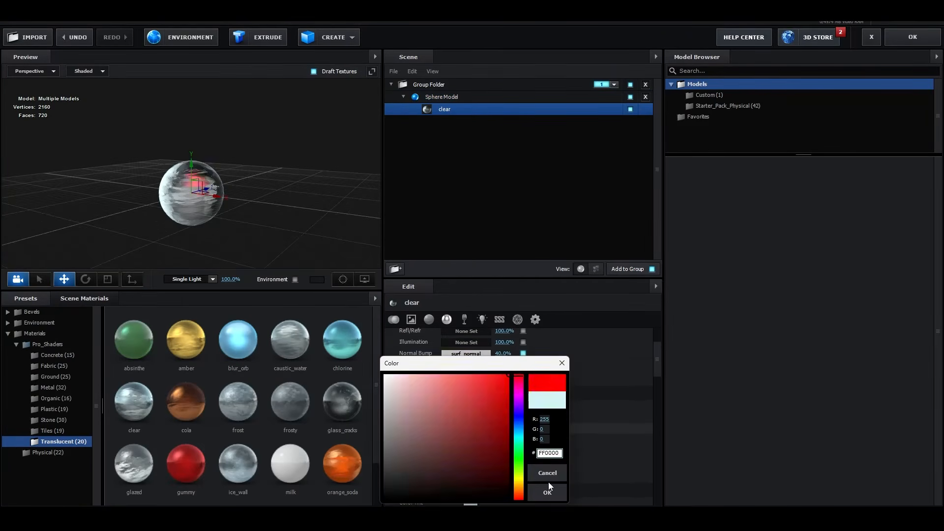
left_click(547, 491)
left_click(476, 434)
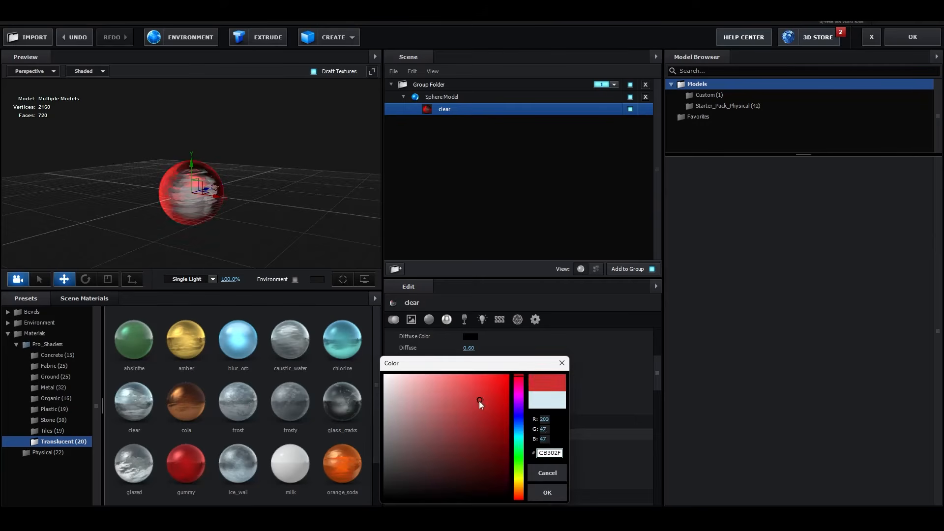
left_click(548, 492)
Use Custom Layer 1 as the Element environment and assign the Twixtor layer to custom texture map Layer 1
left_click(180, 37)
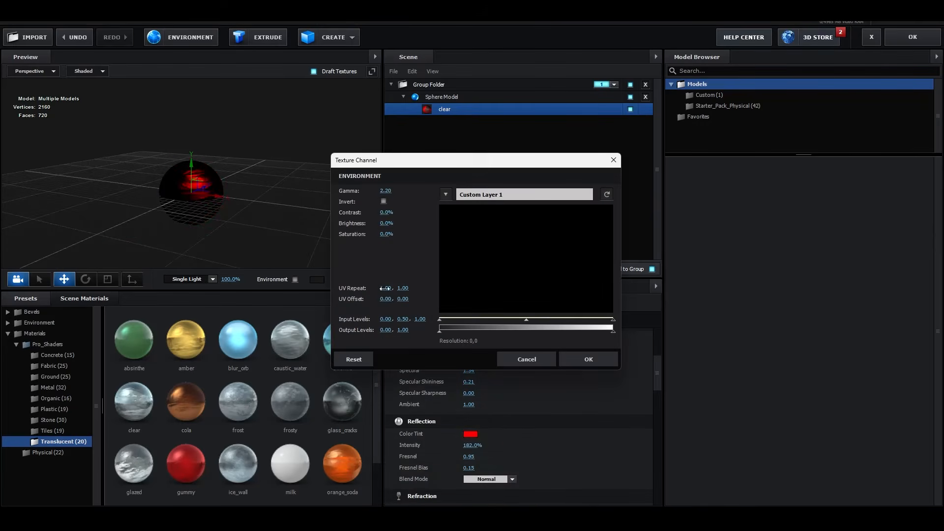
left_click(588, 359)
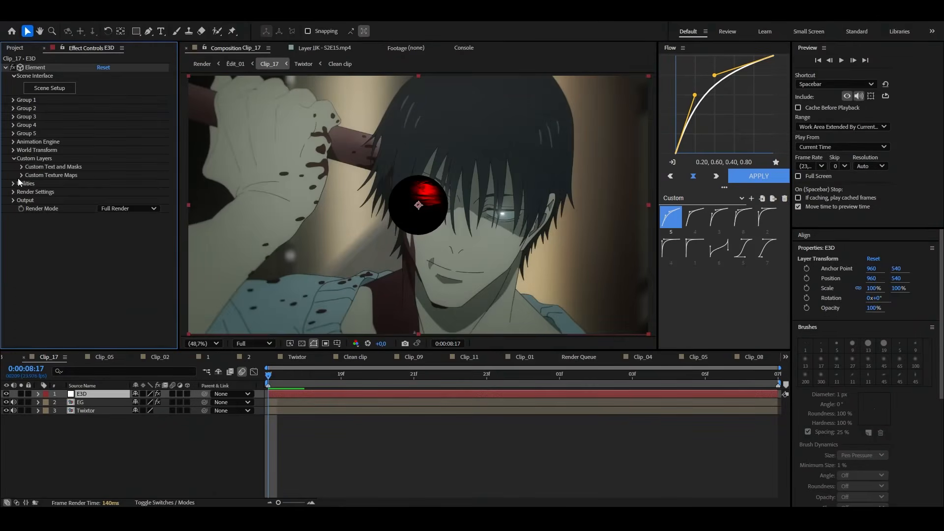
left_click(113, 183)
left_click(128, 232)
Set Group 1's Particle Count to 30 and keyframe its Scatter Multi from 0 at 0:00:08:17 to 84,37
left_click(13, 100)
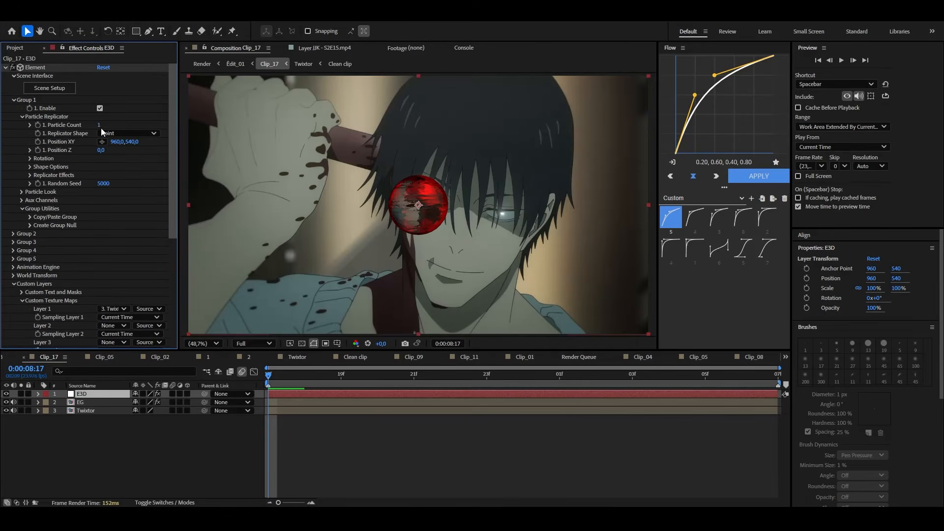
left_click(21, 192)
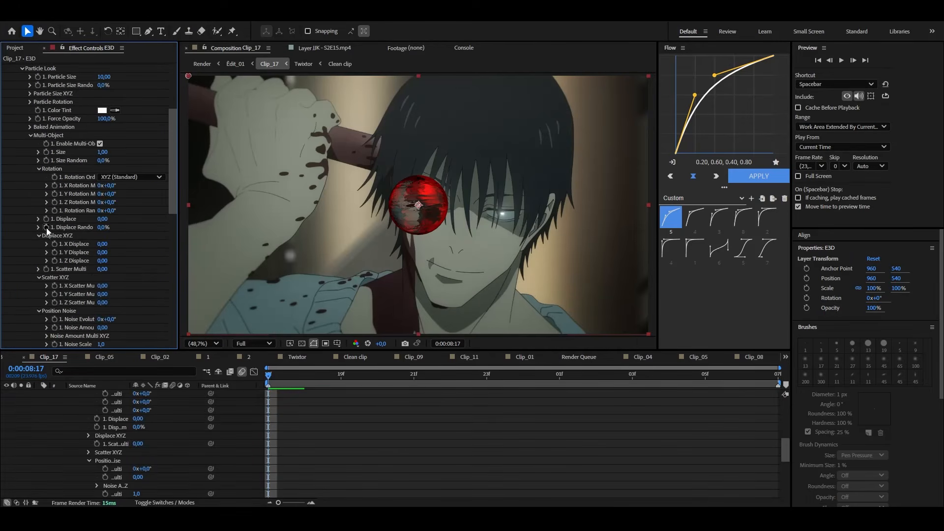
left_click_drag(634, 256, 422, 253)
left_click_drag(415, 448, 769, 432)
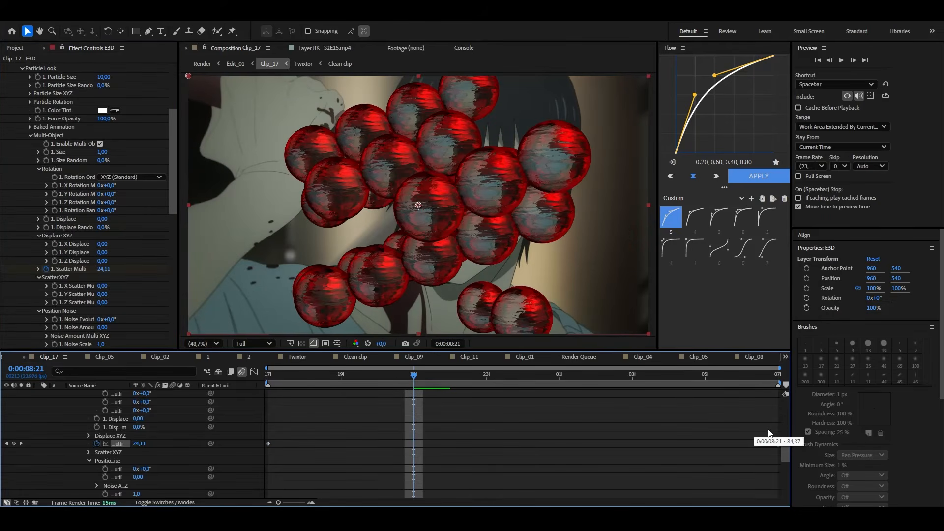
Ease the Scatter Multi keyframes with the 0.10, 0.80, 0.20, 0.90 curve and copy the first keyframe to the end of the clip
left_click_drag(289, 466, 260, 473)
left_click(744, 217)
left_click_drag(560, 375, 523, 394)
scroll(372, 420, "up", 4)
left_click_drag(284, 404, 245, 385)
key("ctrl+c")
key("ctrl+v")
left_click_drag(741, 394, 778, 394)
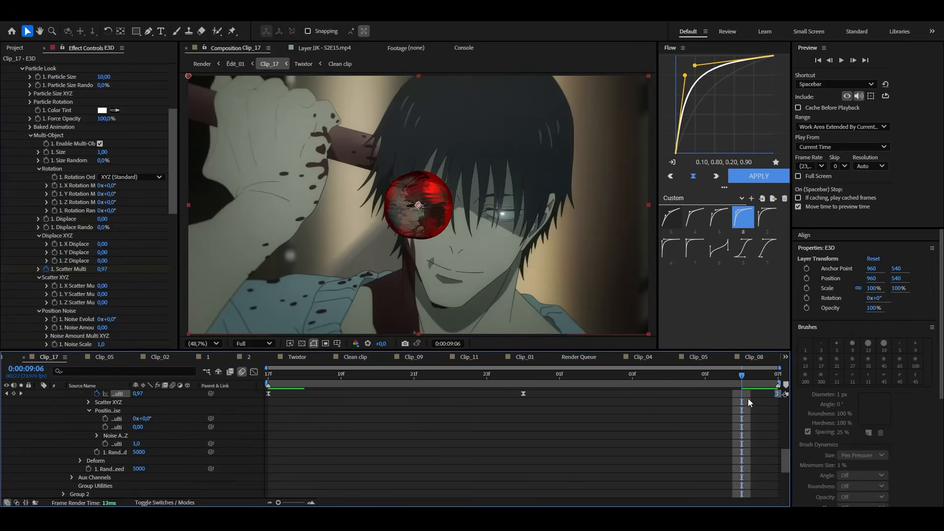
Apply the reversed 0.80, 0.10, 0.90, 0.20 curve to the last two Scatter Multi keyframes, and flip the curve back
left_click(523, 394, "shift")
right_click(711, 141)
left_click(743, 185)
left_click(749, 177)
scroll(275, 423, "up", 10)
scroll(276, 423, "down", 12)
right_click(723, 93)
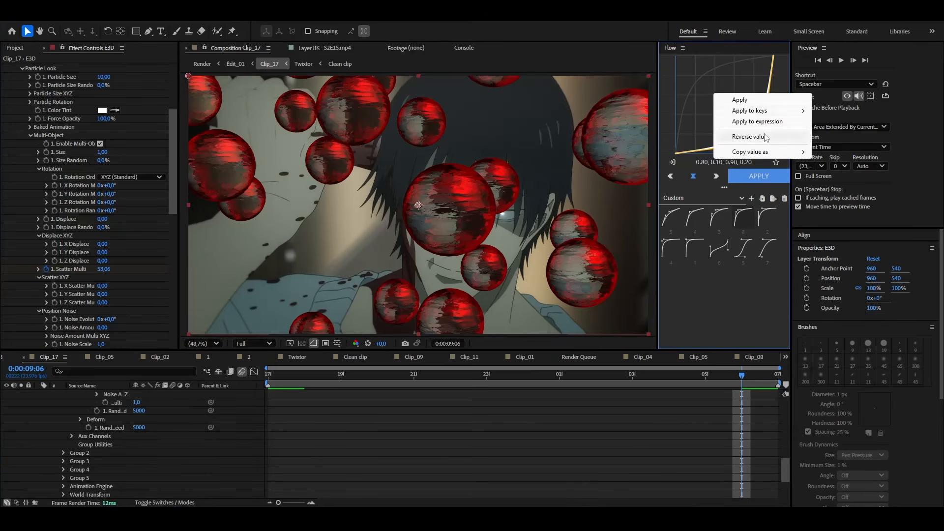
left_click(757, 137)
Enable motion blur on the E3D layer and preview the scattering spheres from 0:00:08:17
scroll(230, 416, "up", 12)
left_click(172, 394)
left_click(325, 418)
left_click_drag(327, 375, 267, 375)
key("u")
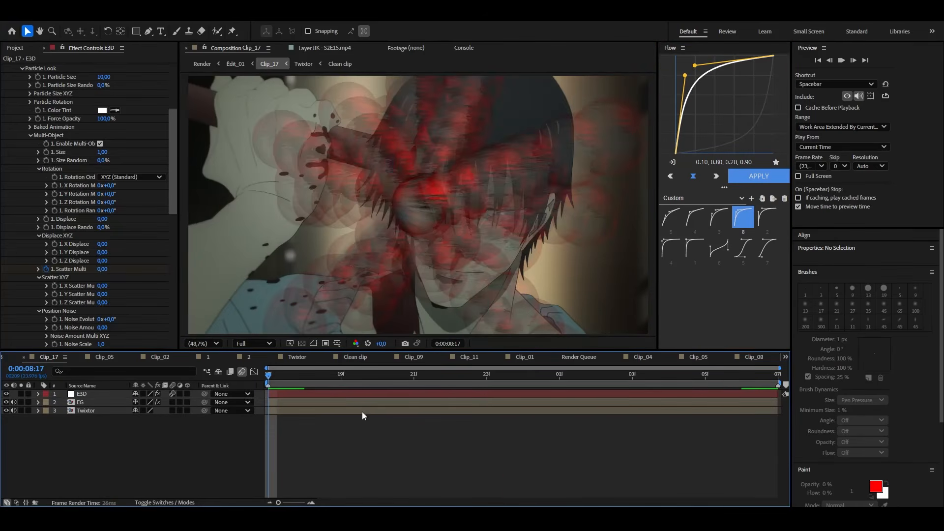
key("space")
Set Group 1's multi-object Size Random to 92,6% and its Size to 1,16
left_click(425, 393)
key("t")
left_click_drag(139, 403, 282, 323)
scroll(90, 199, "up", 3)
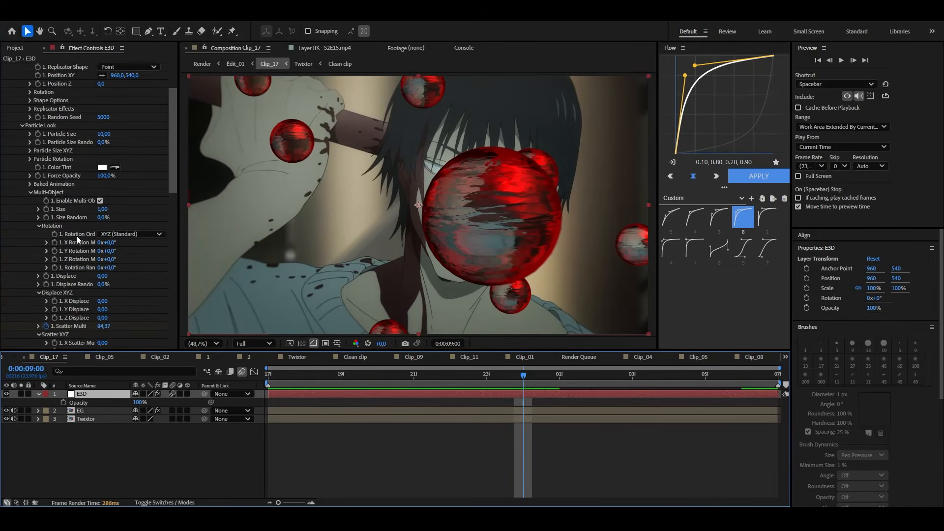
left_click_drag(103, 217, 836, 190)
mouse_move(103, 209)
left_mouse_down()
mouse_move(78, 213)
mouse_move(114, 210)
left_mouse_up()
scroll(115, 262, "down", 3)
scroll(106, 275, "down", 1)
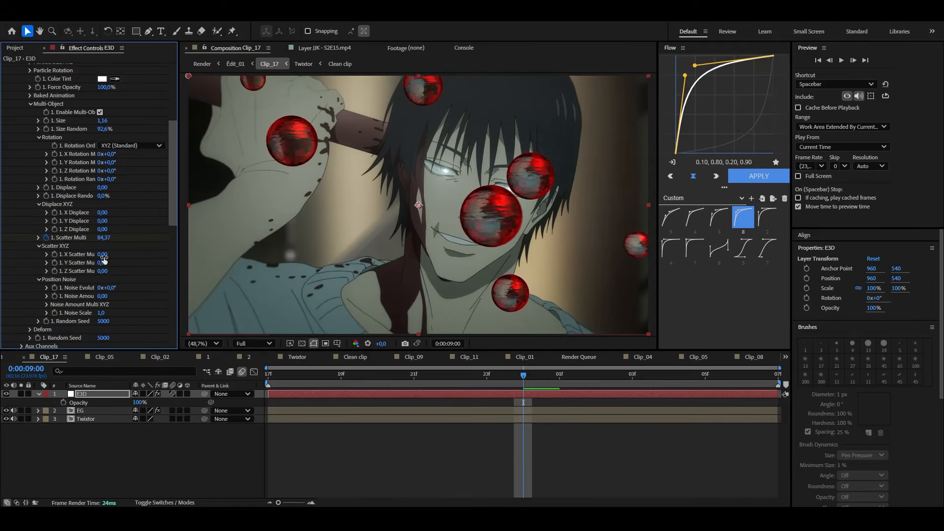
Rotate Group 1's particle replicator around two axes to rearrange the scattered spheres
scroll(122, 173, "up", 7)
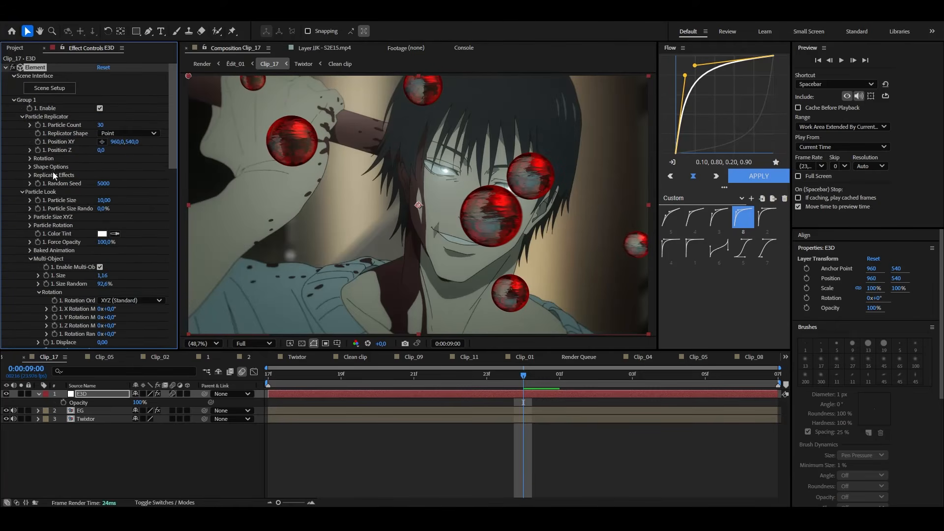
left_click(29, 158)
left_click_drag(106, 166, 2, 173)
left_click_drag(105, 175, 225, 171)
Apply Turbulent Displace to the E3D layer and preview Clip_17 from the start
key("ctrl+space")
type("tur")
key("Return")
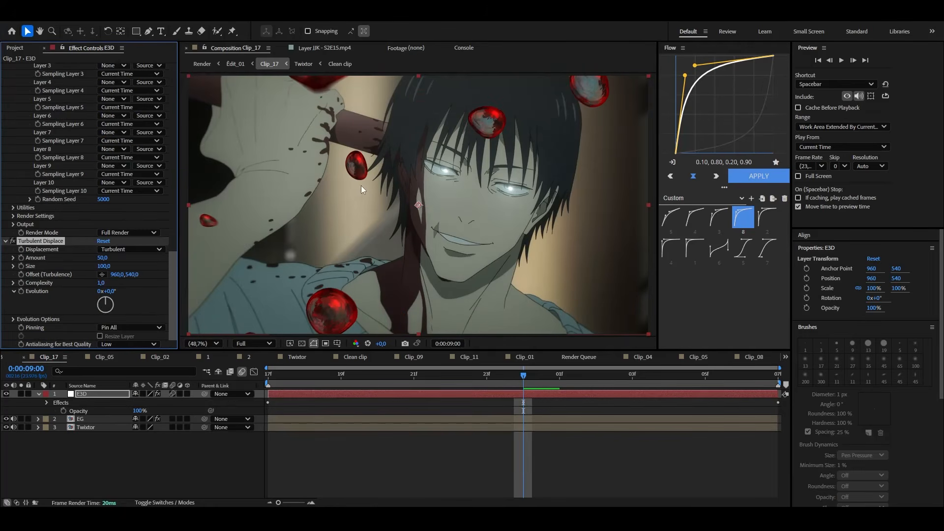
left_click_drag(295, 375, 124, 428)
key("space")
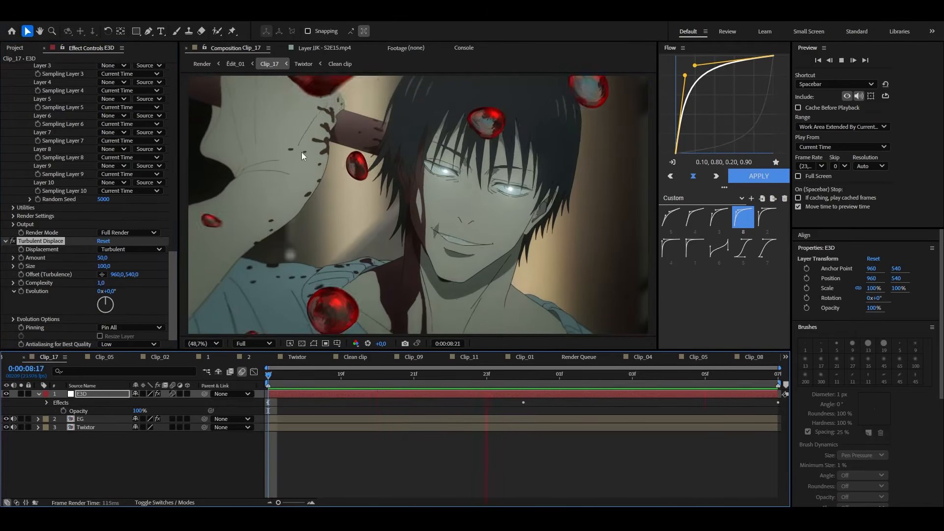
Return to Edit_01 and preview Clip_17 with its glowing eyes and red spheres in the main edit
left_click(235, 64)
left_click(731, 376)
key("space")
key("space")
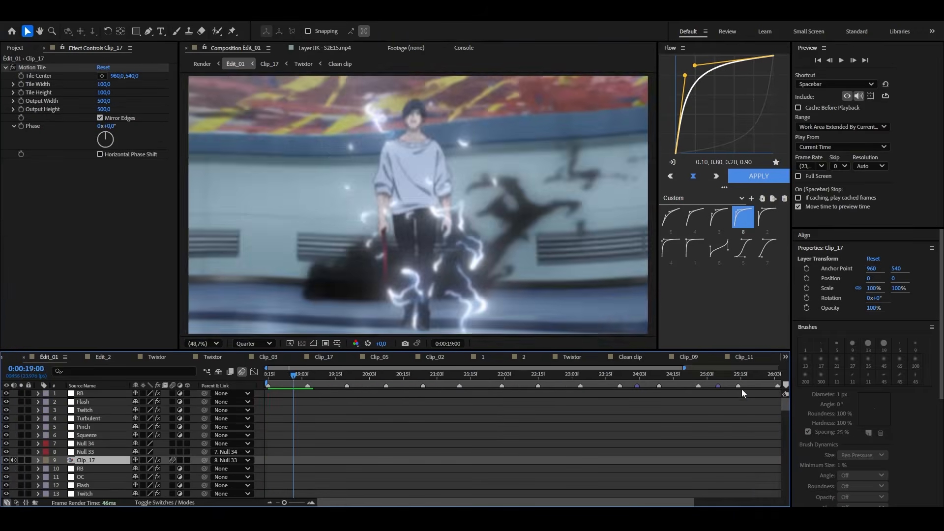
scroll(742, 388, "down", 3)
left_click(743, 377)
key("space")
key("space")
key("space")
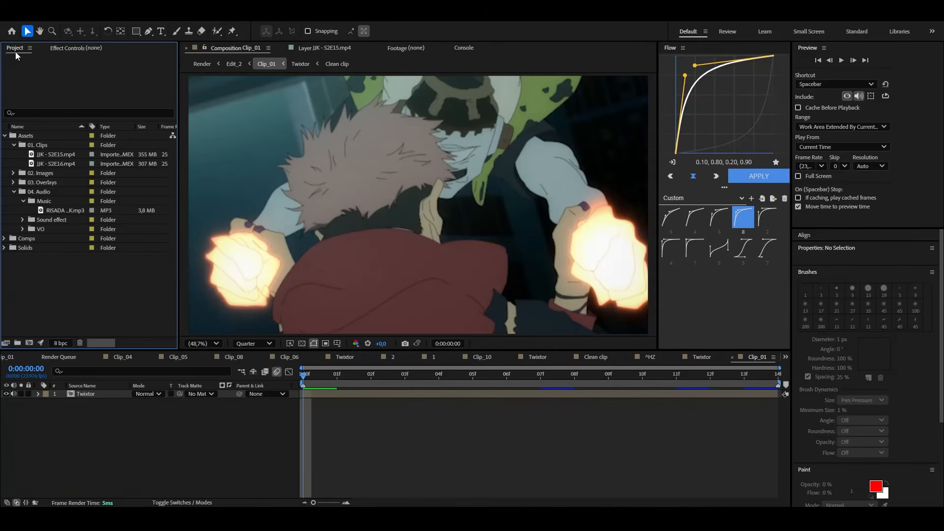
Add the Glass (1).mp4 overlay above the Twixtor layer in Clip_01 with its blending mode set to Screen
left_click_drag(59, 213, 195, 449)
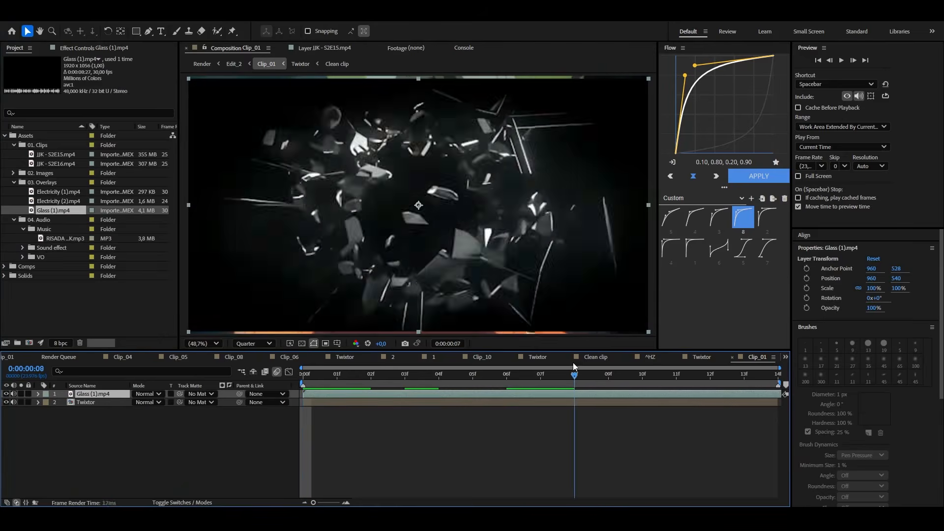
left_click_drag(574, 366, 710, 368)
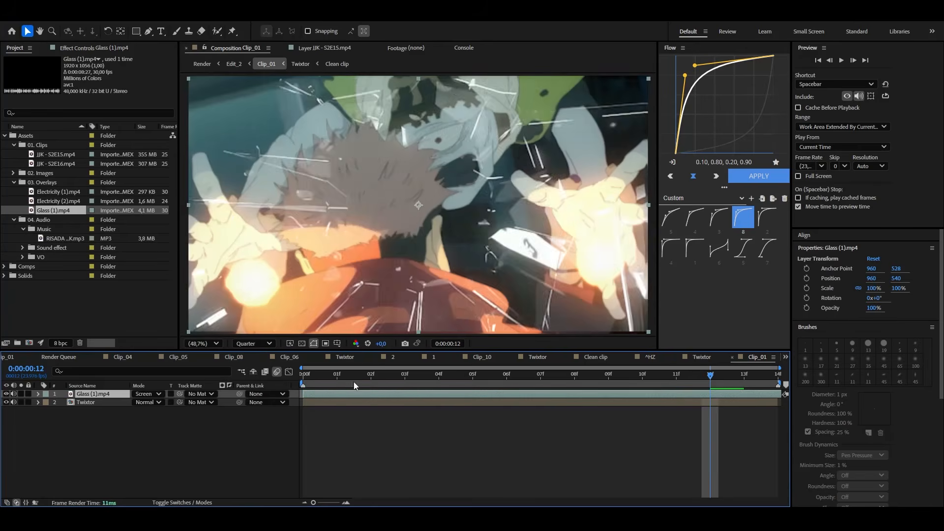
left_click_drag(352, 379, 232, 378)
Apply Camera Lens Blur with a Blur Radius of 10 to the glass overlay, scale it to 162% and preview it
key("ctrl+space")
type("cam")
key("Return")
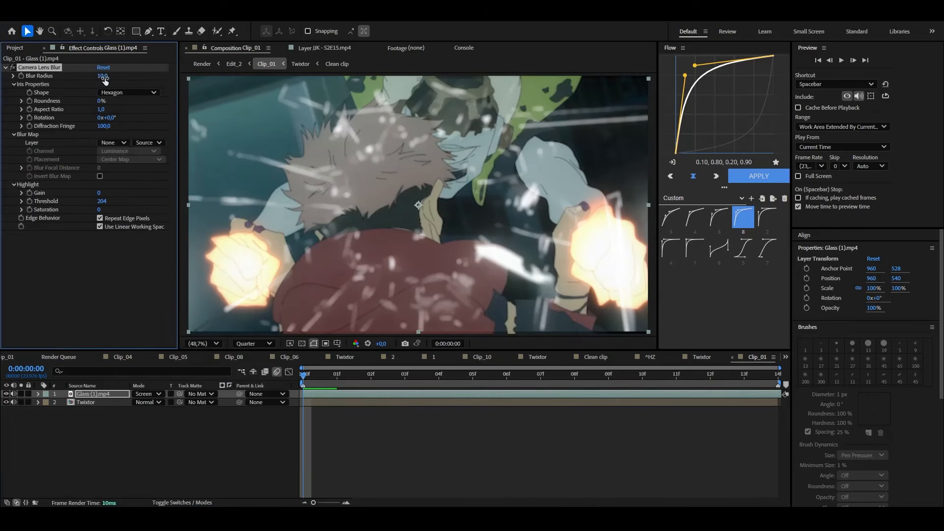
key("space")
Return to Edit_2 and preview Clip_01 with its shattered glass overlay
left_click(228, 64)
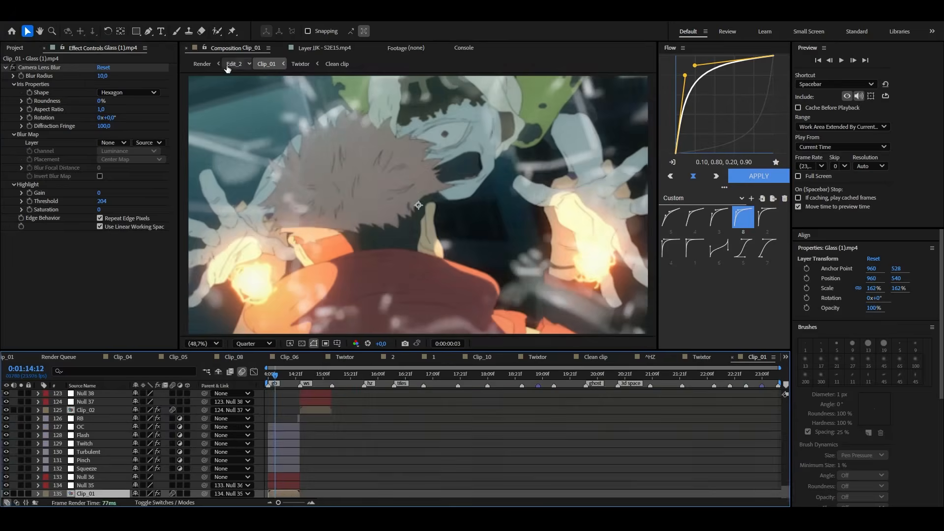
left_click_drag(275, 375, 193, 388)
key("space")
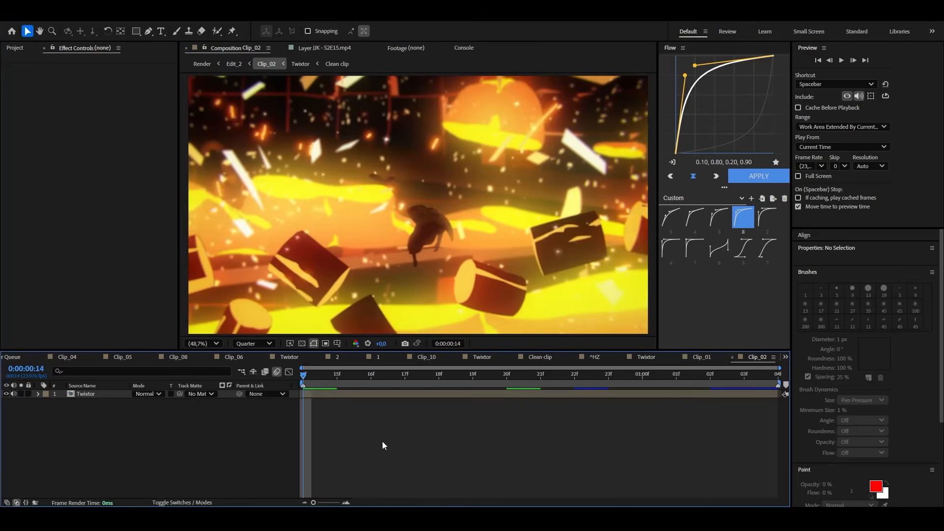
In Clip_02, pre-compose a 50% Twixtor copy scaled to 146,3% and set the top Twixtor layer's scale to 63,4%
left_click(85, 393)
scroll(126, 217, "down", 1)
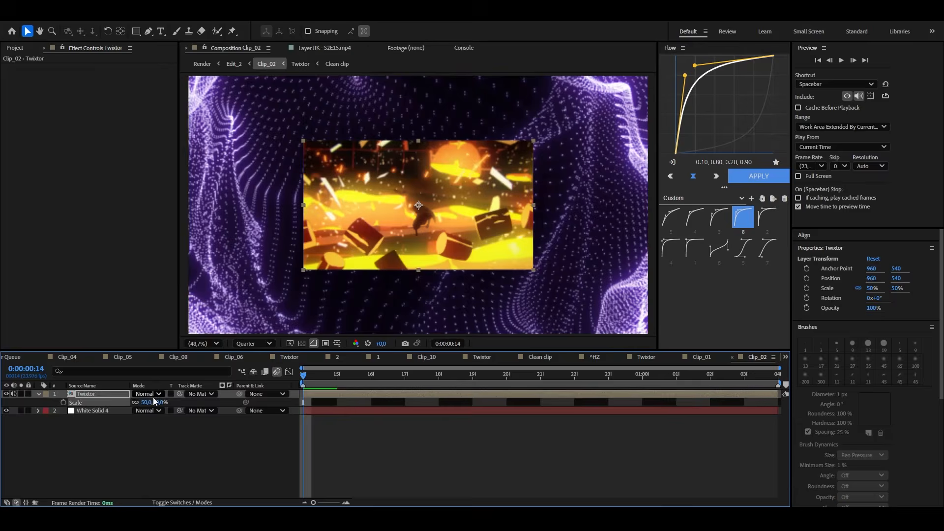
key("ctrl+shift+c")
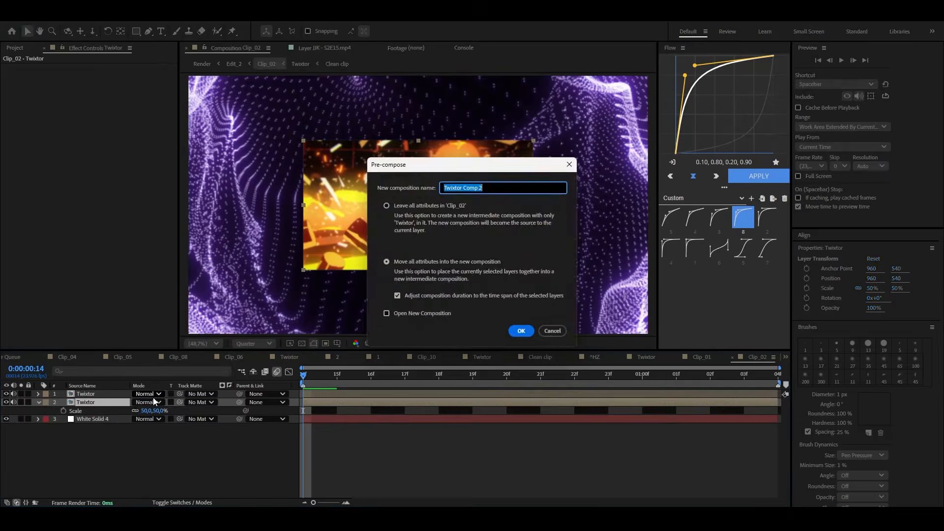
key("Return")
left_click_drag(176, 401, 213, 396)
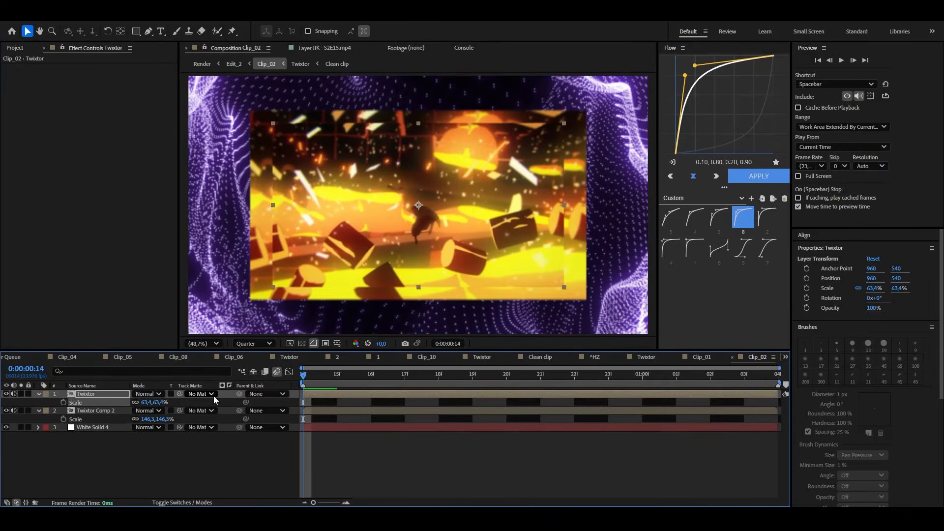
Apply S_WipeStripes at 51% with a -45 angle and Deep Glow to Twixtor Comp 2, and add an effect to the top Twixtor layer
key("ctrl+Down")
key("ctrl+space")
left_click(214, 396)
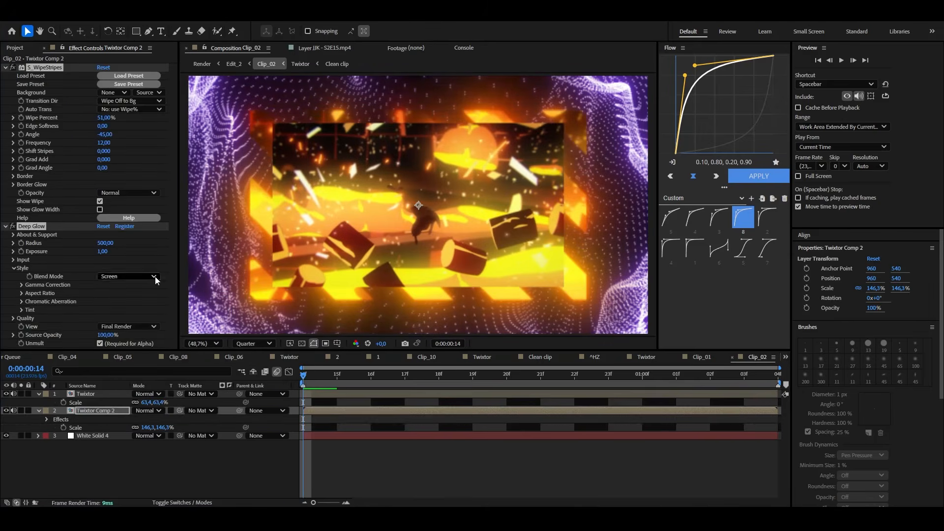
left_click(331, 434)
left_click(326, 392)
key("ctrl+space")
key("Return")
key("ctrl+Down")
Set the Deep Glow tint color of White Solid 4 to orange FF7800
left_click(373, 443)
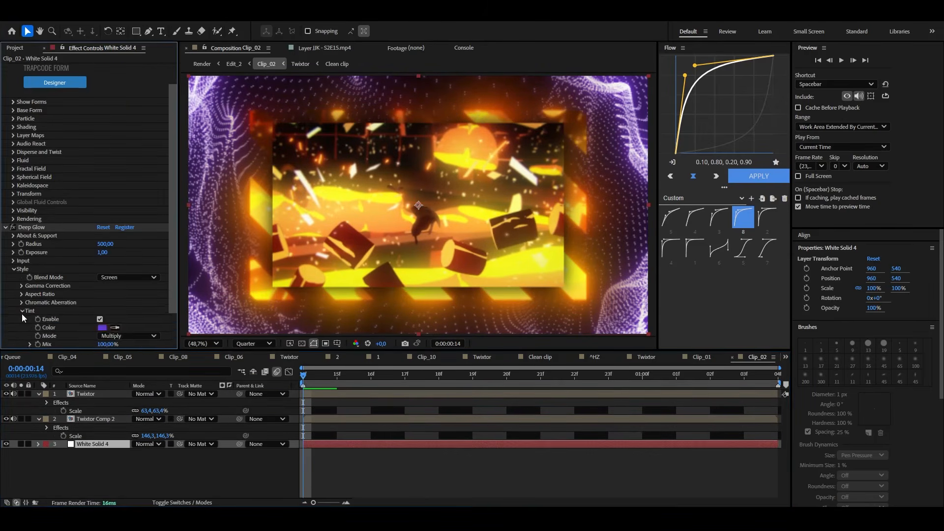
left_click(102, 328)
left_click_drag(661, 346, 664, 360)
left_click_drag(637, 253, 651, 243)
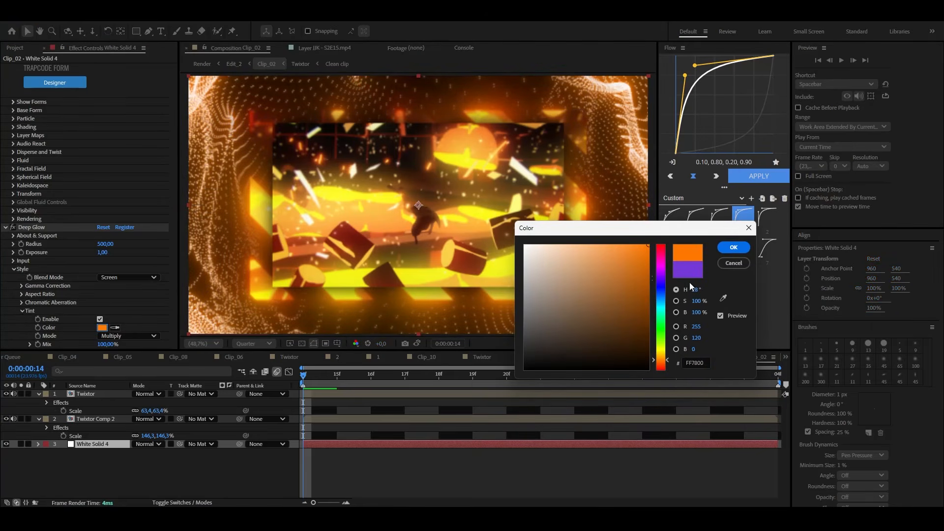
key("Return")
Add an adjustment layer above all layers in Clip_02
left_click(463, 461)
key("ctrl+alt+y")
key("ctrl+space")
key("Return")
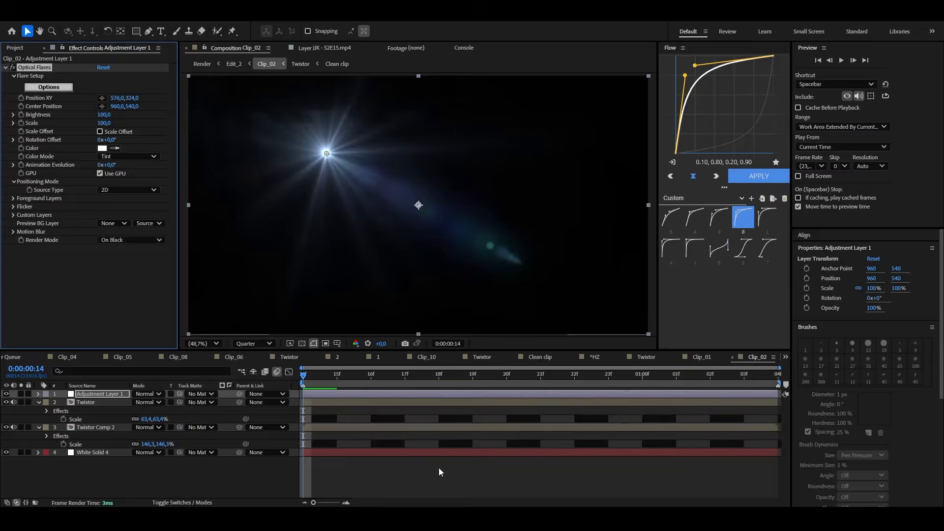
key("ctrl+z")
Apply Optics Compensation to the adjustment layer and set its Field of View to 60
key("ctrl+space")
type("opt")
left_click(422, 354)
left_click(103, 76)
type("60")
key("Return")
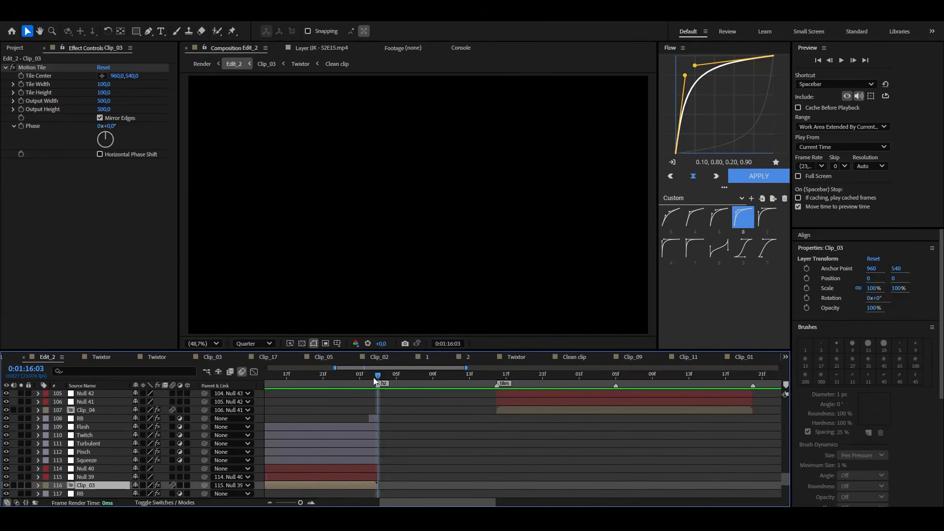
Paste the JJK - S2E16.mp4 layer into Edit_2 at the hz marker and trim it to fill the gap before Clip_04
key("ctrl+alt+Down")
key("ctrl+alt+Down")
key("ctrl+alt+Down")
key("ctrl+alt+Down")
key("ctrl+alt+Down")
left_click(373, 418)
key("ctrl+v")
left_click_drag(387, 418, 496, 418)
Pre-compose the pasted JJK - S2E16.mp4 segment as HZ
key("ctrl+shift+c")
type("HZ")
key("Return")
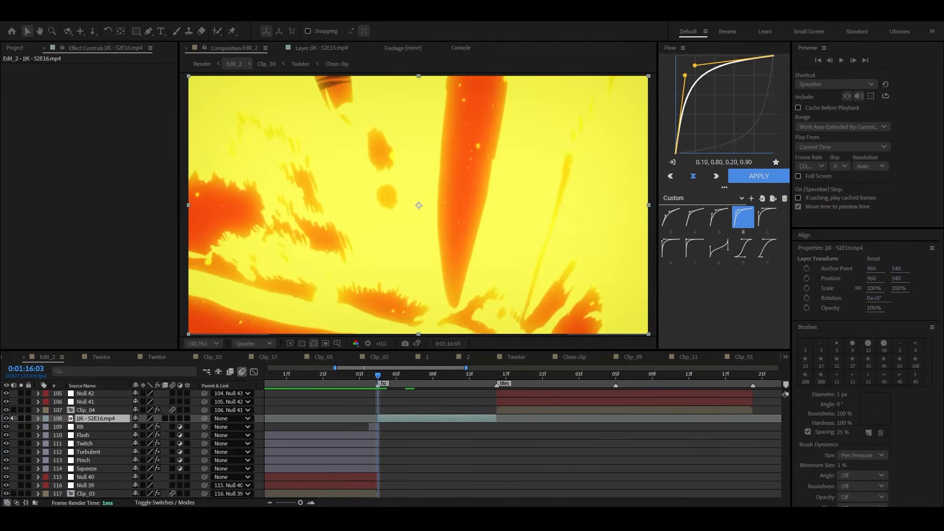
Apply S_RandomEdits with an Edit Frame Length of 1 to the footage in HZ and preview it
left_click(380, 395)
key("ctrl+space")
type("s_rand")
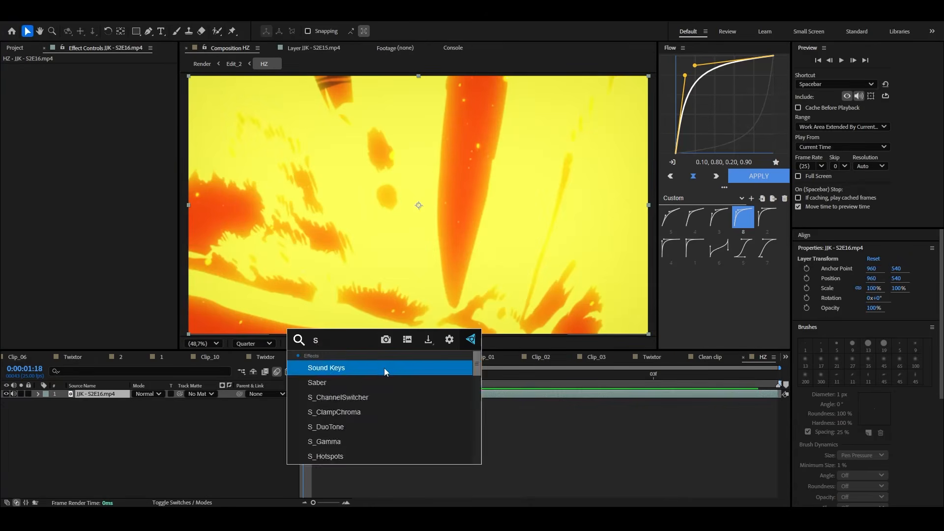
key("Return")
left_click(104, 126)
type("1")
key("Return")
key("space")
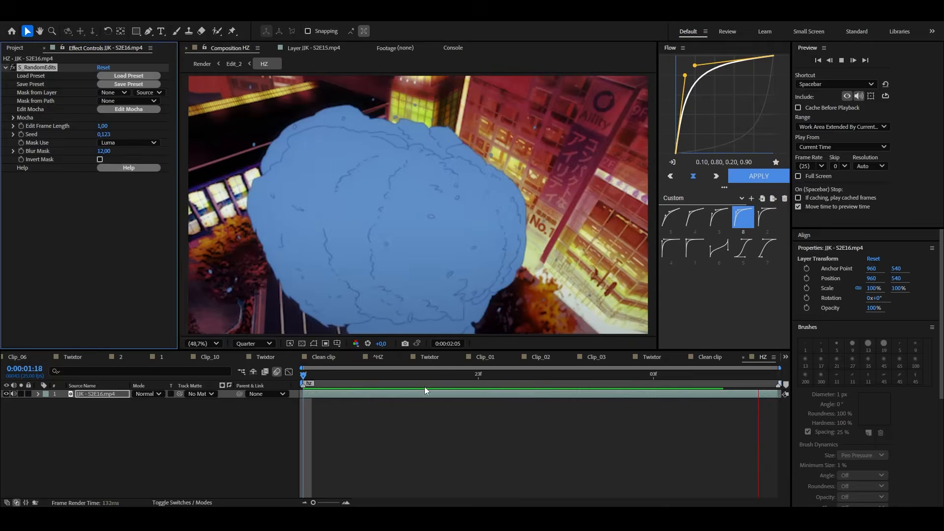
key("space")
Add Tint and a Fading Zoom CC Radial Blur with an Amount of -90 to the HZ footage and preview it
left_click(402, 379)
key("ctrl+space")
type("tint")
key("Return")
type("cc rad")
key("Return")
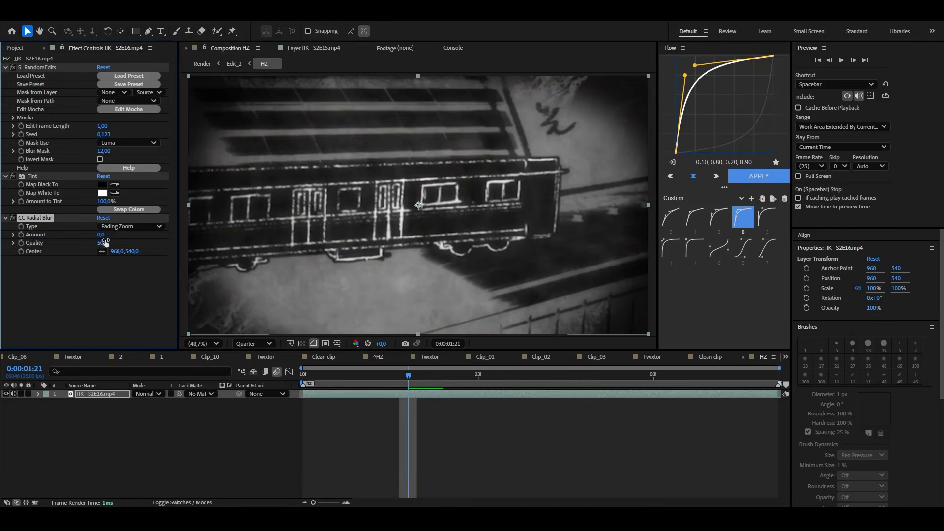
type("90")
key("Return")
key("space")
key("space")
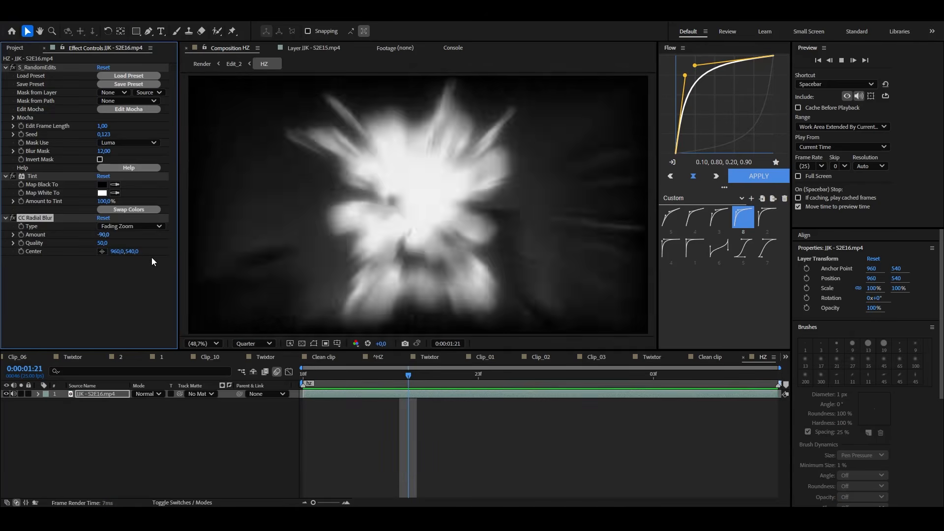
Add Motion Tile before the radial blur with 250 Output Width and Height and Mirror Edges on
key("ctrl+space")
type("motion")
key("Return")
Apply Sharpen with an amount of 100 to the HZ footage and preview the result
key("ctrl+space")
type("shar")
key("Return")
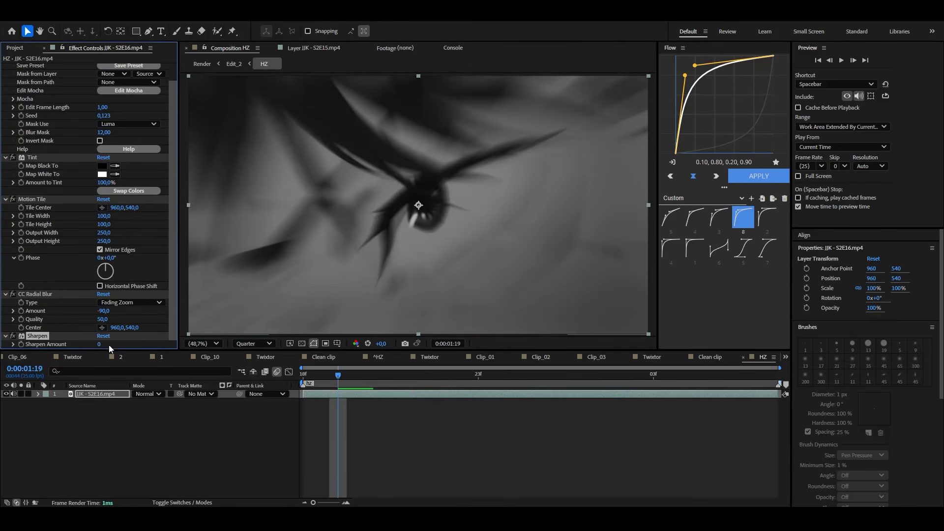
left_click(99, 344)
type("100")
key("Return")
key("space")
key("space")
left_click(443, 482)
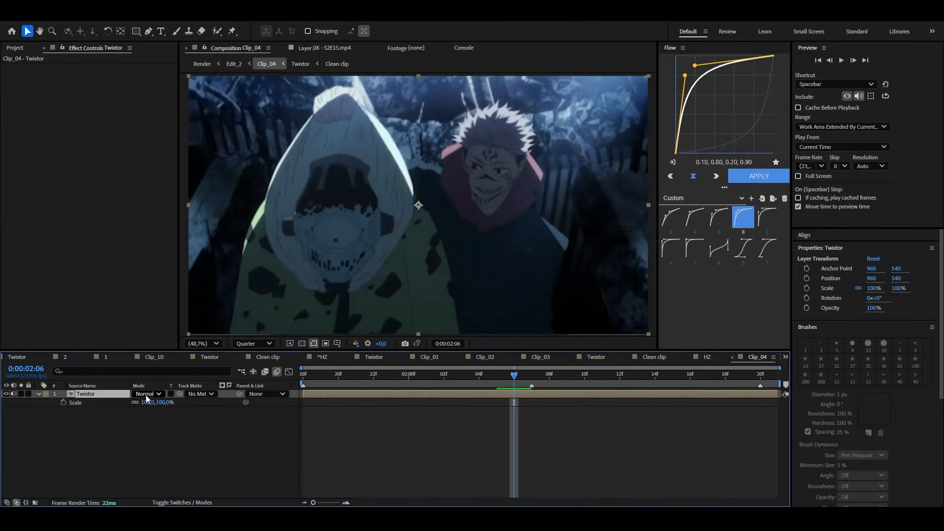
Scale Clip_04's Twixtor layer to 61% and duplicate it
left_click_drag(163, 402, 143, 402)
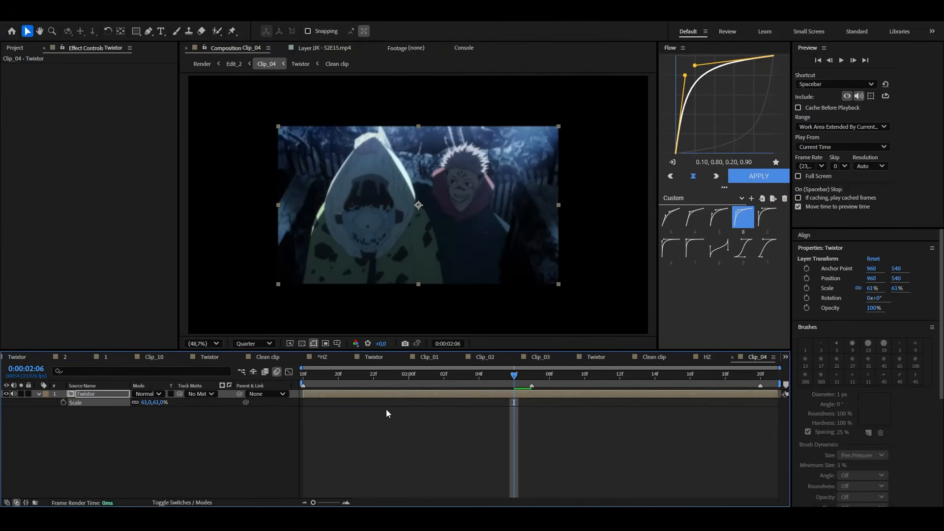
key("ctrl+d")
left_click(190, 405)
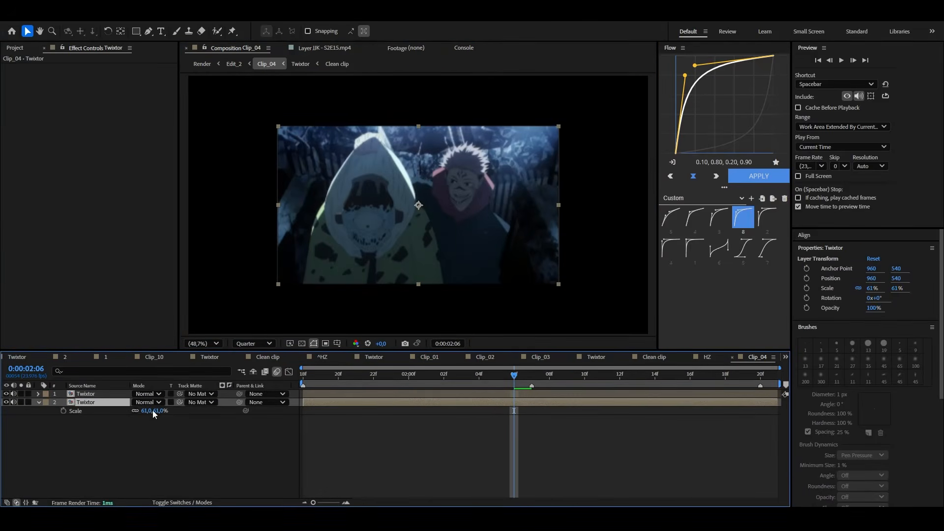
Tile the lower Twixtor layer using Motion Tile at 300 Output Width and Height without mirrored edges, and scale it to 33,3%
left_click(160, 411)
type("33,3")
key("Return")
key("ctrl+space")
key("1")
left_click_drag(148, 420, 155, 419)
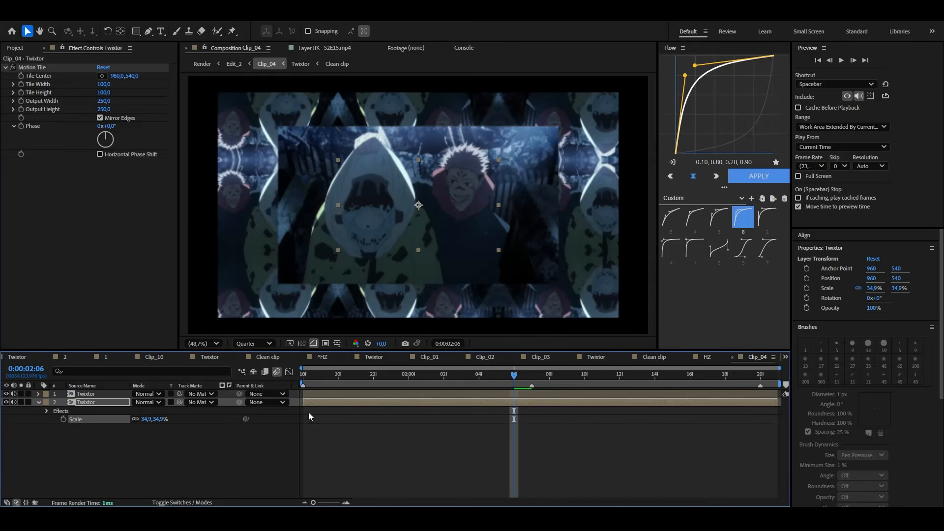
left_click(100, 118)
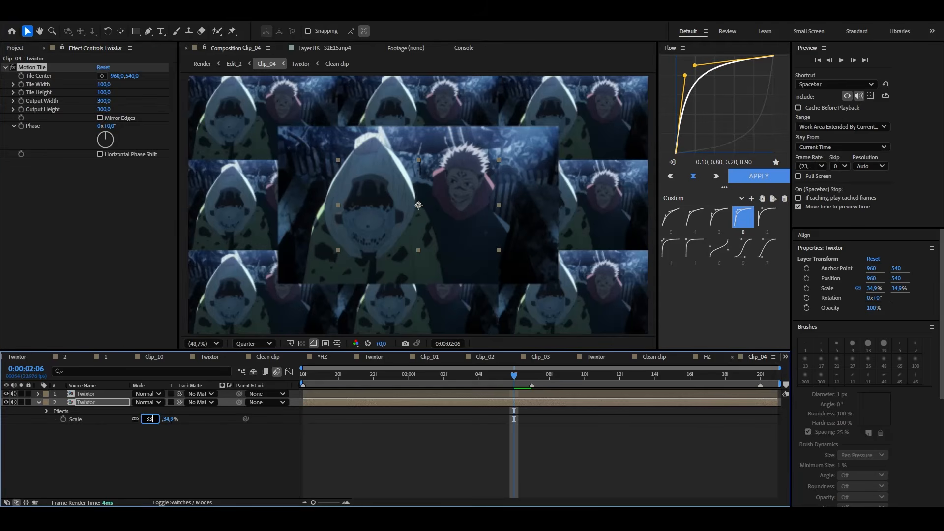
type(",3")
key("Return")
Solo the tiled lower Twixtor layer in Clip_04 and pre-compose it
left_click(214, 436)
key("ctrl+s")
left_click(20, 402)
left_click(84, 403)
key("ctrl+shift+c")
key("Return")
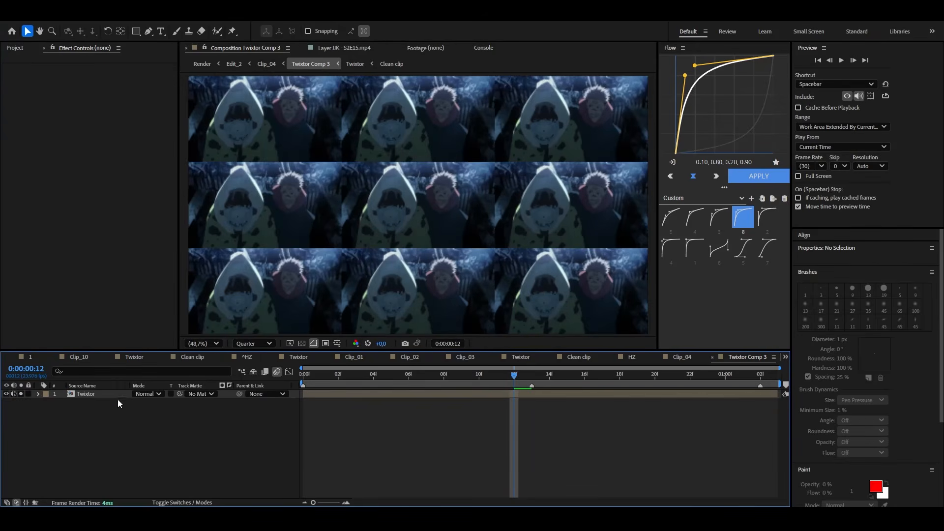
Duplicate the tiled Twixtor layer twice, then keyframe the top copy, with Output Width 100, moving downward across the composition
left_click(114, 392)
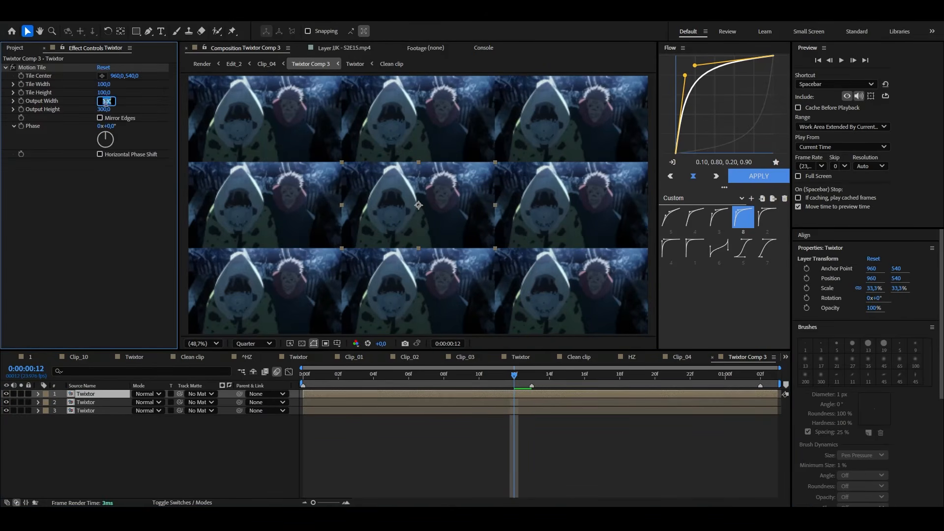
left_click_drag(399, 377, 245, 385)
key("alt+shift+p")
key("o")
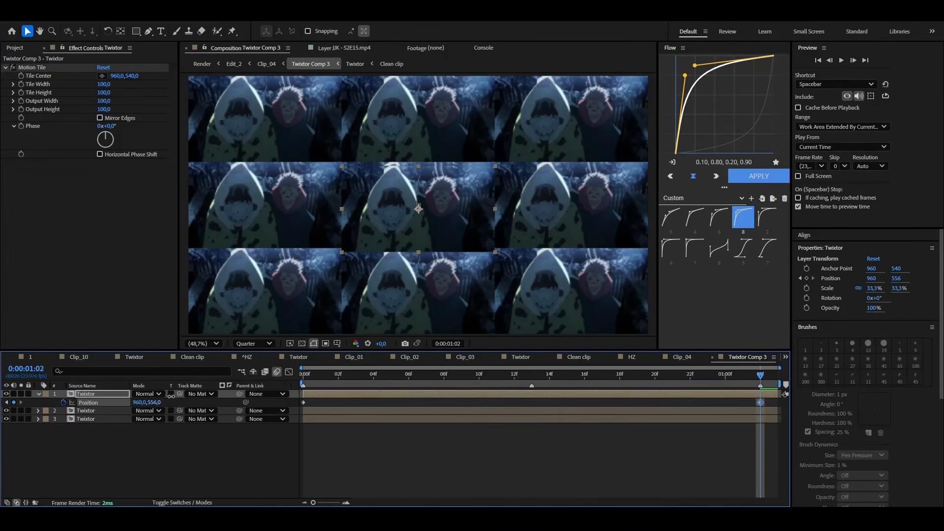
key("space")
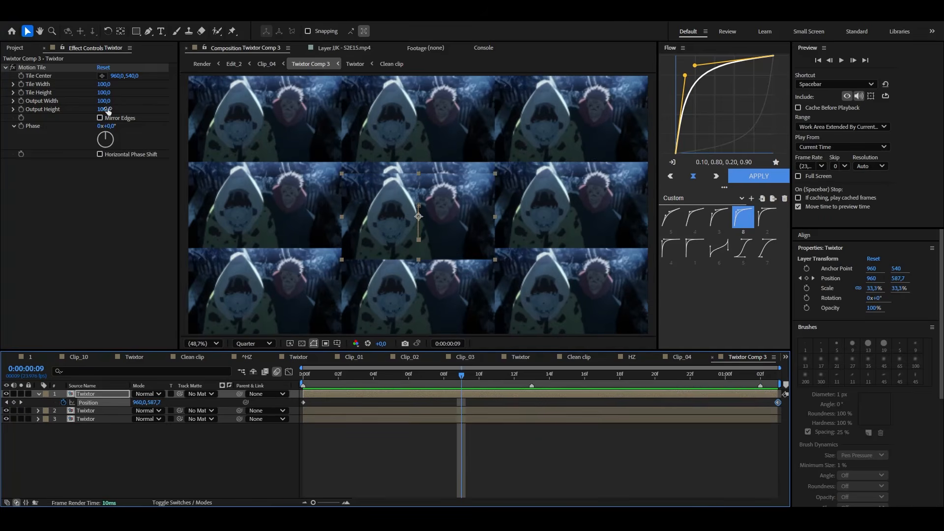
Keyframe the second Twixtor layer moving upward to 960, 374 by the composition's end, and delete the third layer
left_click(350, 411)
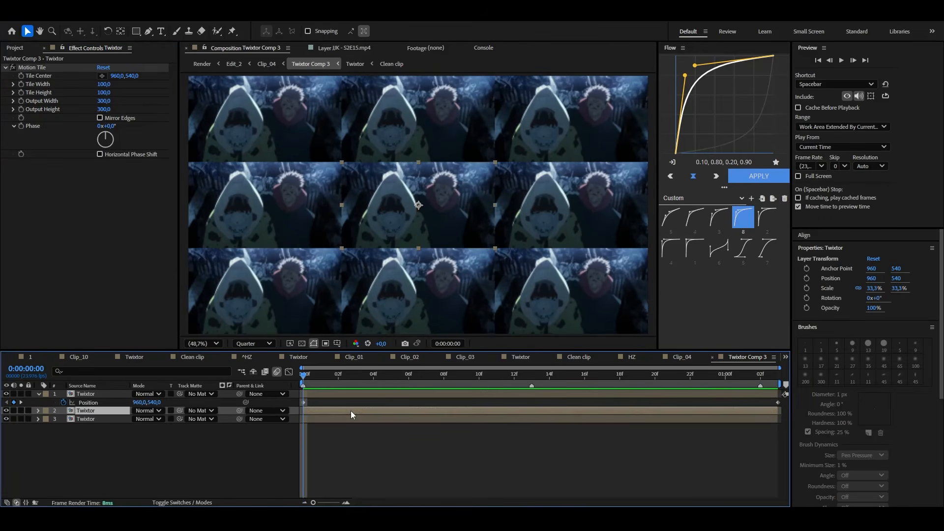
key("alt+shift+p")
left_click(514, 376)
left_click_drag(155, 419, 73, 420)
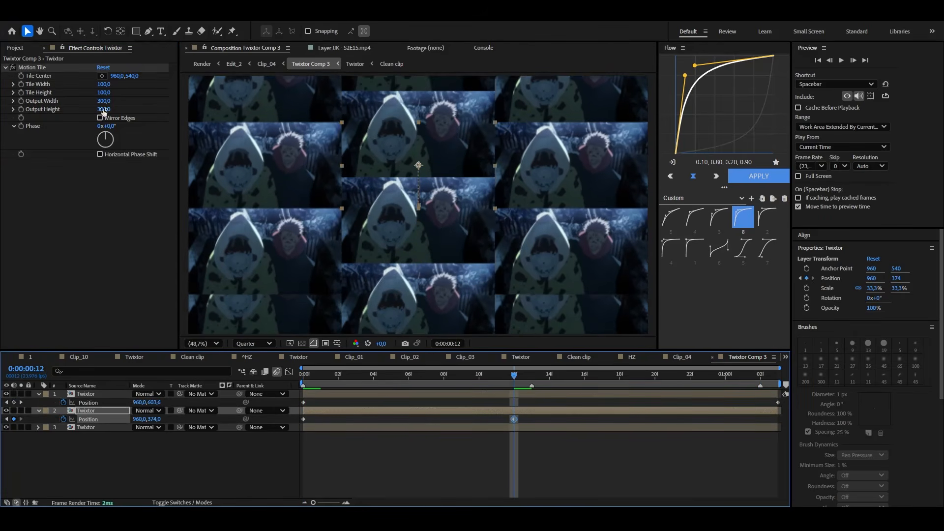
left_click_drag(514, 419, 777, 419)
key("space")
key("space")
left_click(384, 427)
key("Delete")
Return to Clip_04, turn off the tiled background's solo and preview the clip from the start
key("Tab")
left_click(430, 420)
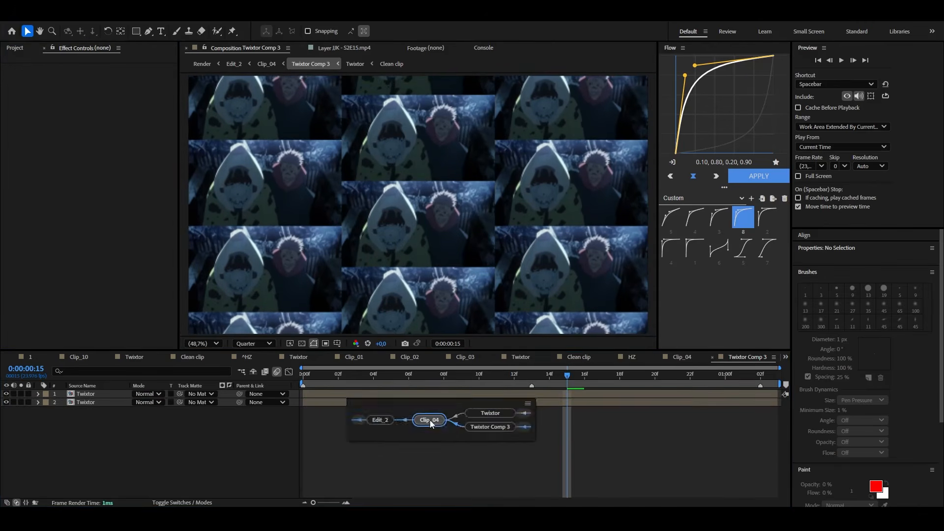
left_click(20, 402)
key("Home")
key("space")
key("space")
left_click(370, 394)
key("ctrl+space")
type("s")
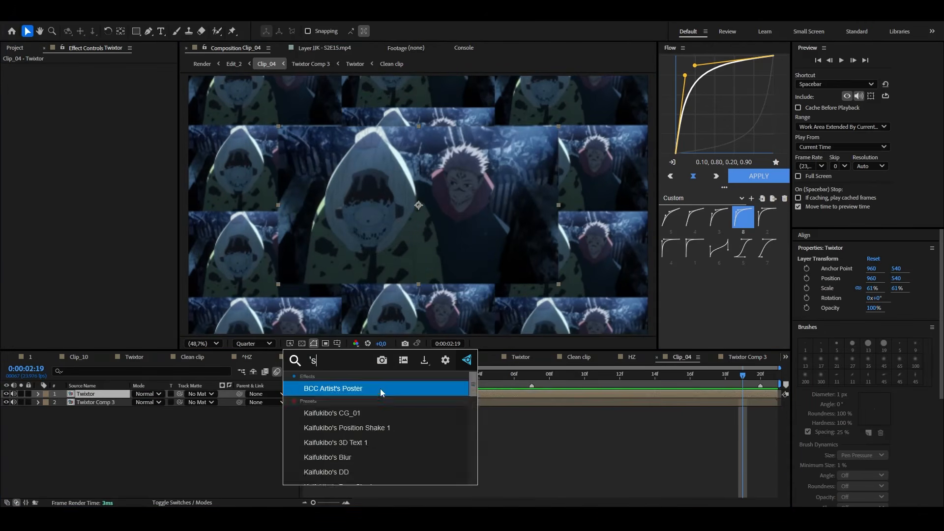
key("Return")
key("ctrl+z")
Apply Camera Lens Blur to the Twixtor Comp 3 background in Clip_04
key("ctrl+space")
type("cam")
key("Return")
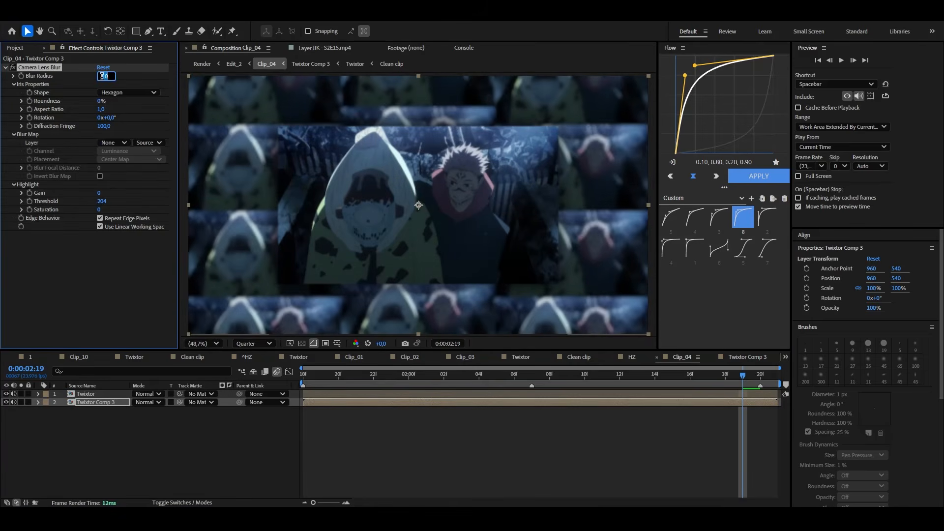
Return to Edit_2 and preview Clip_04 with its blurred, moving tile background
key("Tab")
left_click(361, 412)
key("space")
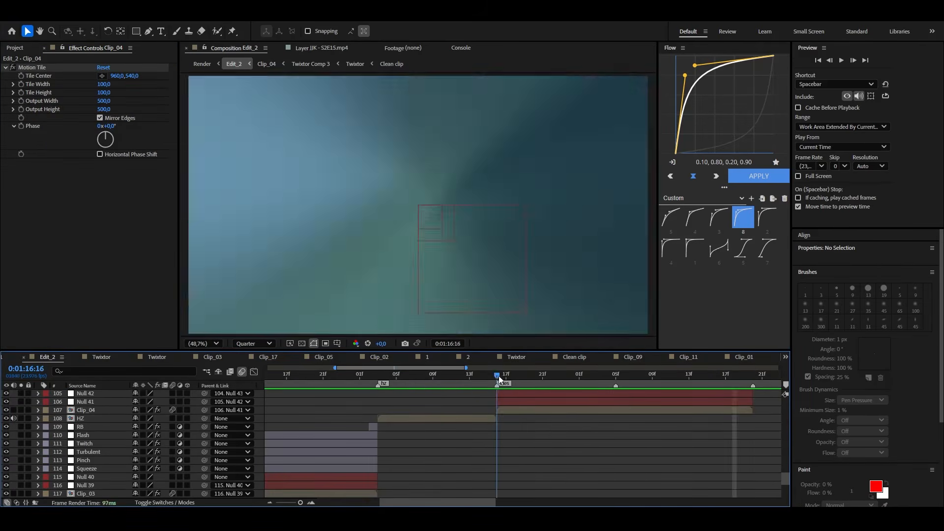
key("space")
Clear the comment of the "tiles" marker at the start of Clip_04 in Edit_2
scroll(484, 398, "down", 5)
double_click(396, 383)
key("BackSpace")
key("Return")
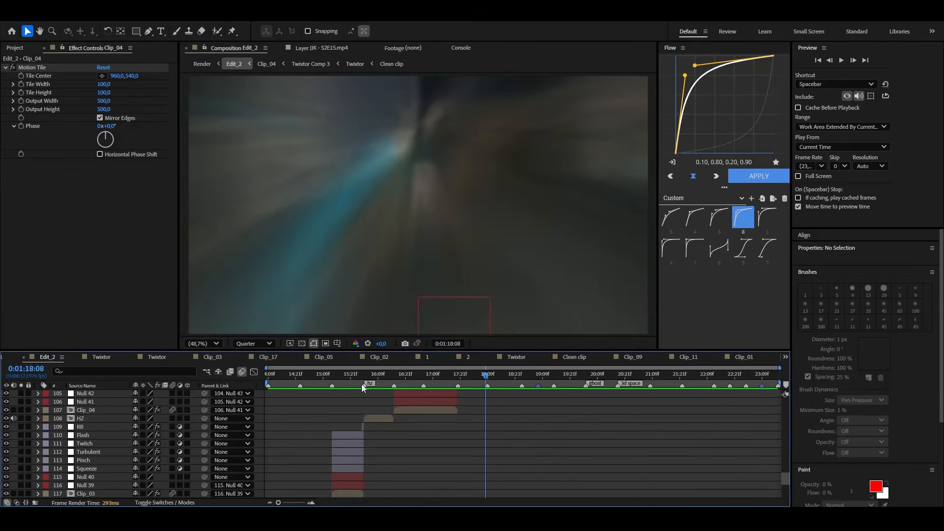
Clear the comment of the "hz" marker in Edit_2
double_click(363, 385)
key("BackSpace")
key("Return")
Open Clip_09 from Edit_2, duplicate its Twixtor layer and show the copy's scale
scroll(596, 422, "up", 10)
double_click(596, 422)
left_click(382, 392)
key("ctrl+d")
key("s")
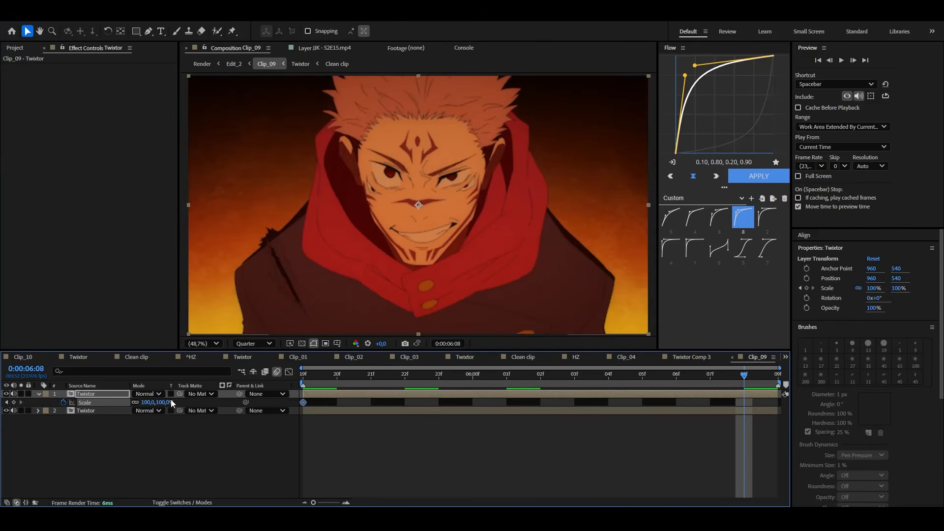
Animate the upper Twixtor layer's scale from 100% to 150% across Clip_09, selecting the 0.00, 0.80, 0.20, 1.00 easing preset
left_click(166, 402)
type("150")
key("Return")
key("alt+Right")
left_click(324, 403)
left_click(766, 217)
Enable motion blur on the upper Twixtor layer and apply Tint with its black and white colors swapped
key("F4")
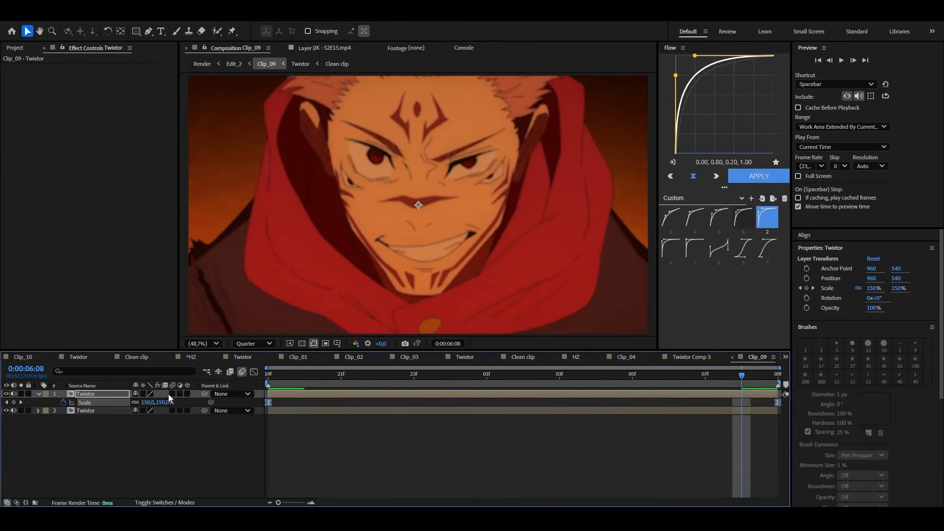
left_click(172, 394)
key("ctrl+space")
type("tin")
key("Return")
key("Home")
left_click(142, 102)
Apply Curves to the tinted Twixtor layer and pull the middle of the RGB curve down to darken it
key("ctrl+space")
key("Return")
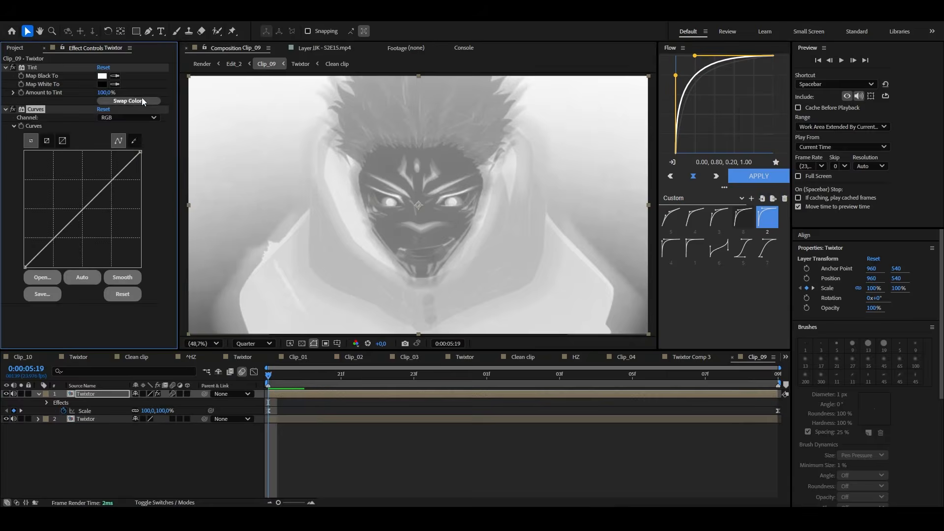
left_click_drag(93, 199, 109, 215)
Change the upper Twixtor layer's blending mode and add an opacity keyframe at the clip's start
key("F4")
left_click(147, 394)
left_click(186, 288)
key("alt+shift+t")
Scrub through Clip_09, then return to Edit_2 and open its "ghost" marker for editing
left_click_drag(304, 375, 843, 395)
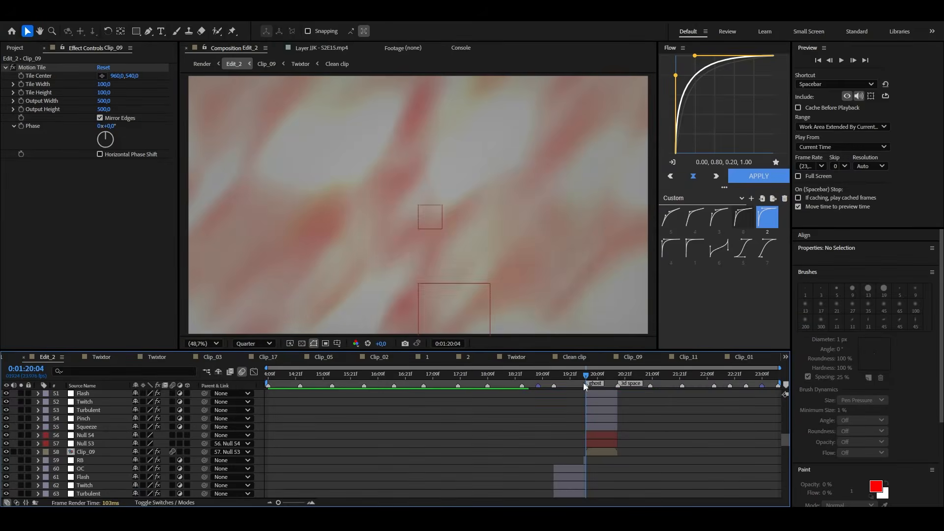
double_click(585, 384)
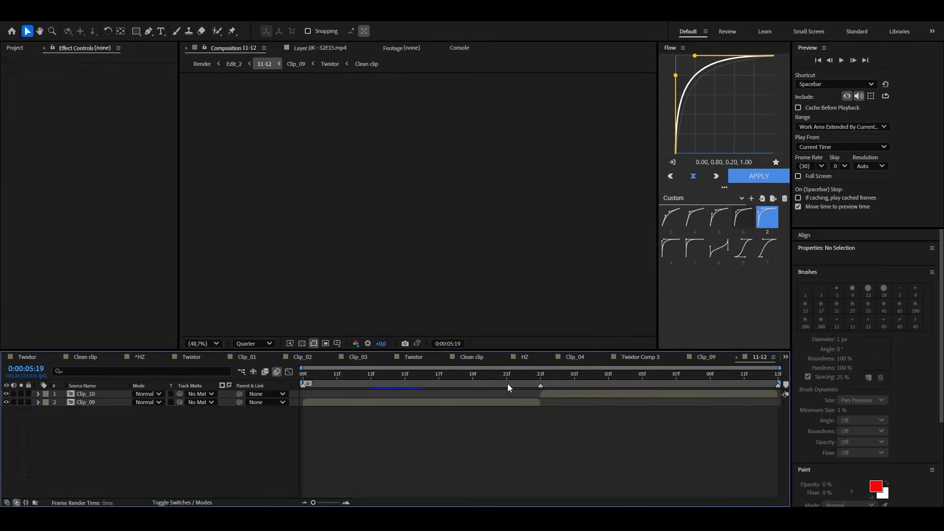
Precompose Clip_09 and Clip_10 inside 11-12 as Pre-comp 1 and show its scale
key("ctrl+shift+c")
key("Return")
key("s")
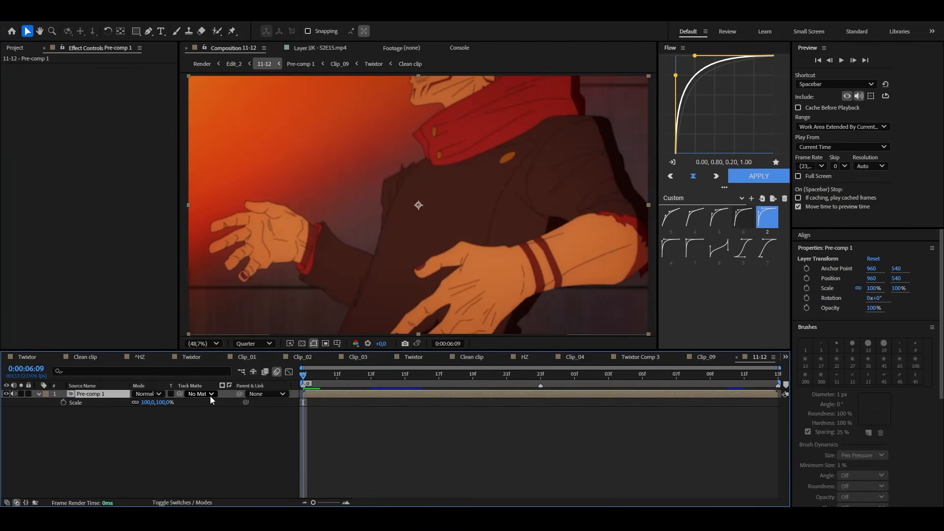
Add a camera parented to a new null in 11-12, and make the null and Pre-comp 1 3D layers
key("ctrl+alt+shift+c")
key("Return")
key("ctrl+alt+shift+y")
key("r")
key("F4")
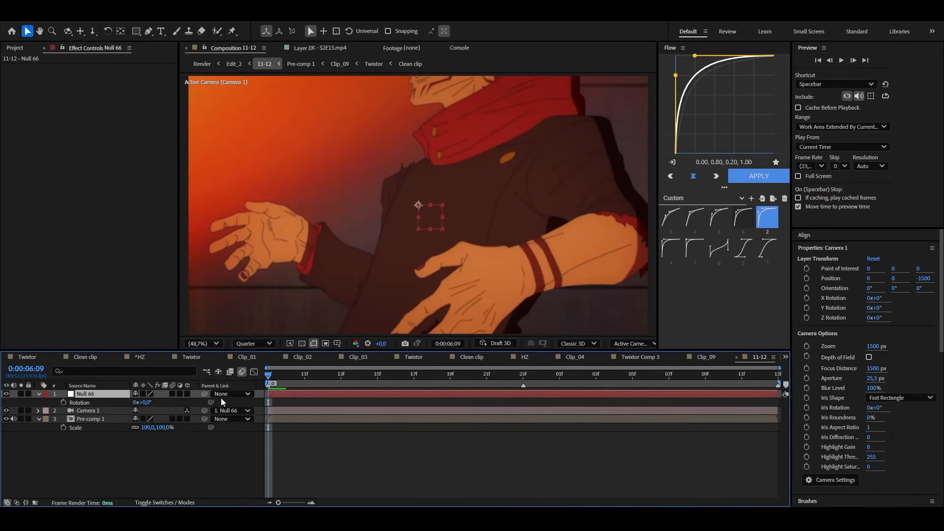
left_click(188, 393)
left_click(187, 452)
Keyframe the null's Y rotation from 0° at the start to 180° at the end of 11-12
left_click_drag(146, 428, 159, 426)
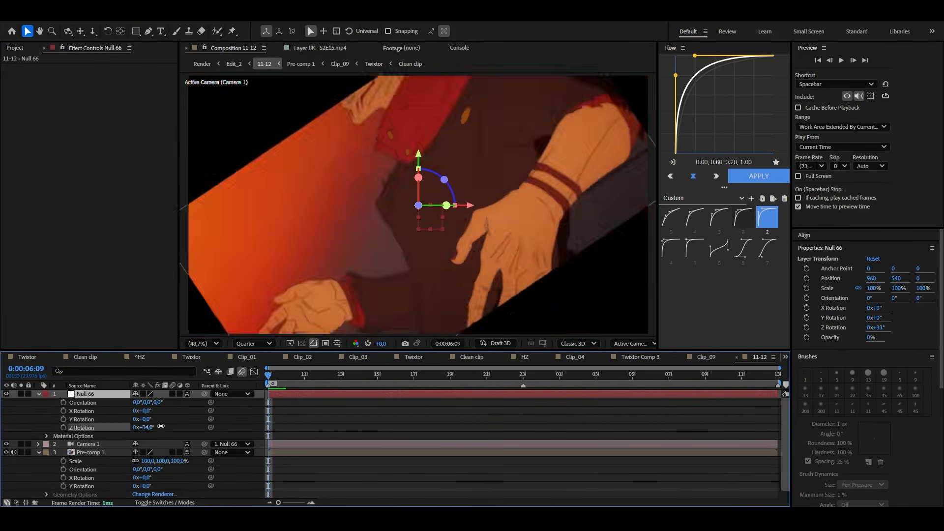
key("ctrl+z")
left_click(146, 420)
left_click(63, 420)
left_click_drag(270, 376, 431, 379)
left_click_drag(143, 419, 232, 417)
left_click(148, 419)
type("180")
key("Return")
left_click_drag(431, 419, 779, 438)
Ease the null's Y rotation keyframes with the 0.60, 0.00, 0.40, 1.00 S-curve preset
key("ctrl+a")
left_click(743, 248)
left_click(759, 176)
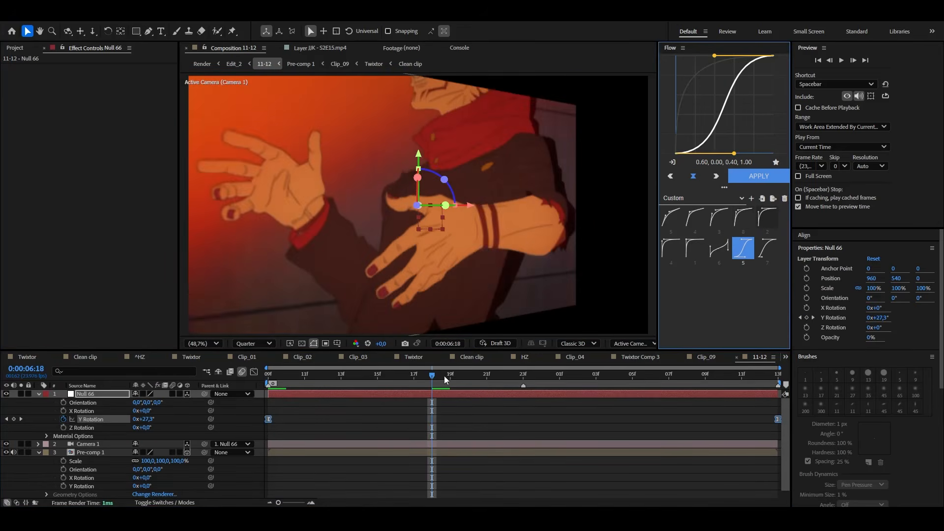
Preview the camera rotation in 11-12 from the start
left_click_drag(433, 376, 251, 389)
key("space")
key("space")
Try offsetting Pre-comp 1 along Z, undo the move and scale the layer to 62% instead
left_click(406, 424)
key("u")
left_click(98, 410)
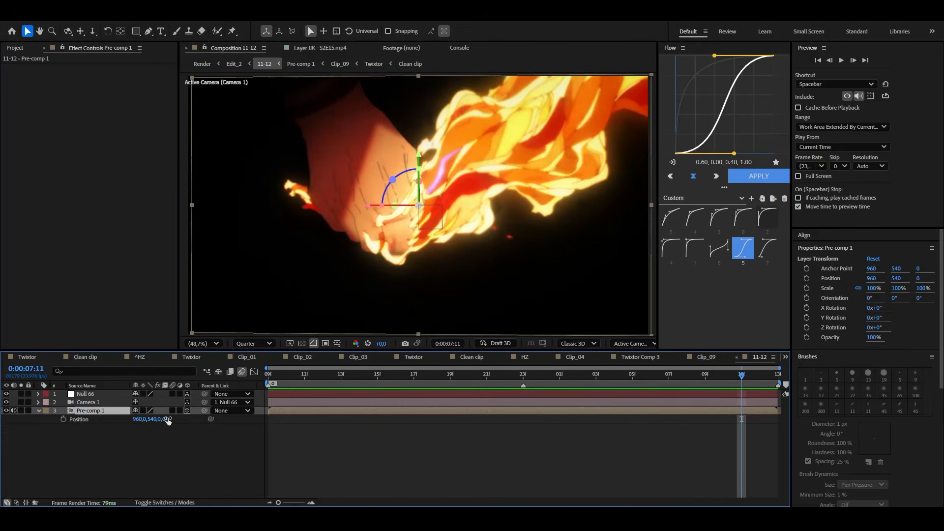
left_click_drag(168, 420, 29, 419)
left_click_drag(290, 380, 546, 378)
key("ctrl+z")
key("s")
left_click_drag(165, 421, 145, 421)
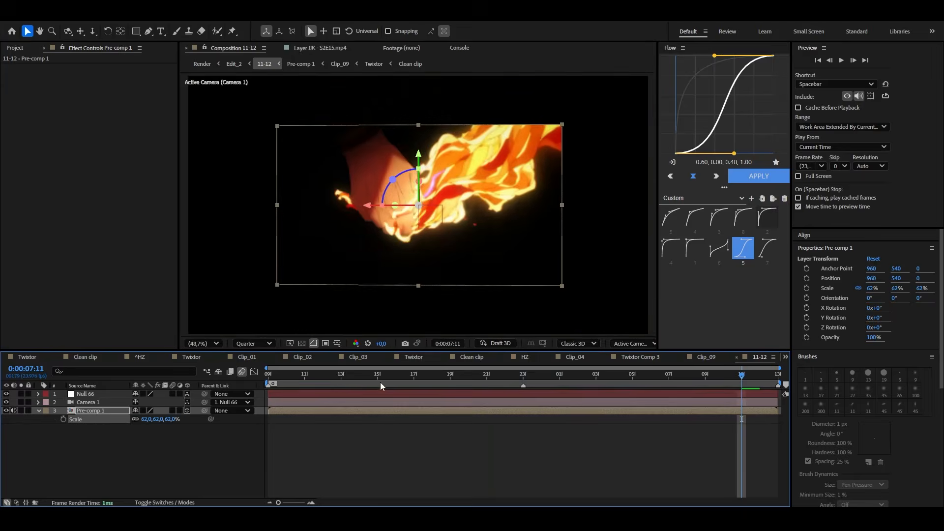
Create a white comp-size solid named "Particle" at the start of 11-12 and send it to the back
left_click(415, 447)
key("Home")
key("ctrl+y")
type("Pr")
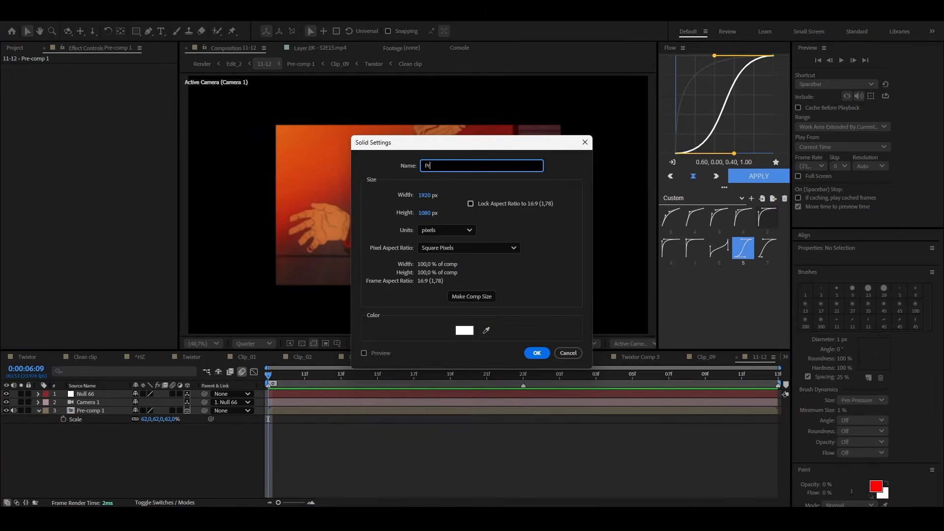
key("BackSpace")
type("article")
key("Return")
key("ctrl+alt+shift+Down")
Apply CC Particle World to the Particle solid, expand its settings and scrub through the particle animation
key("ctrl+space")
type("cc part")
key("Down")
key("Return")
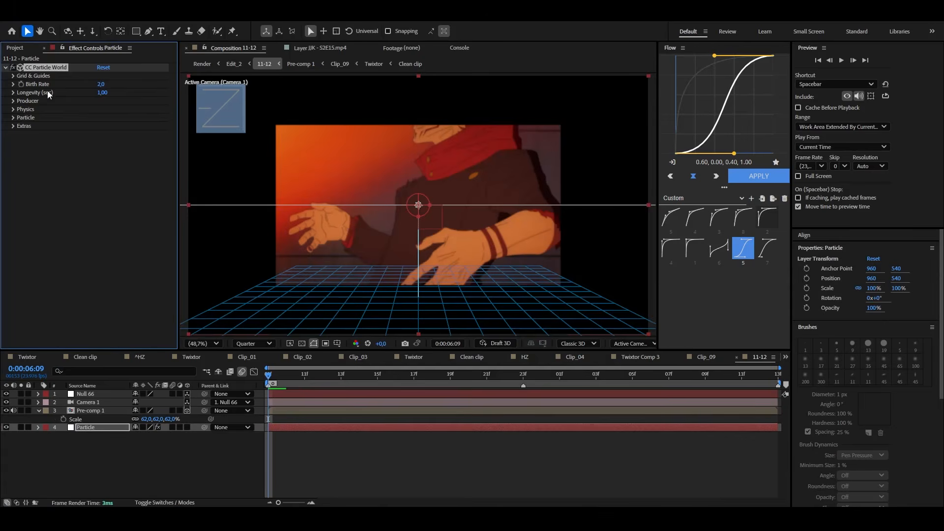
left_click(13, 92)
left_click_drag(325, 376, 716, 391)
Apply Deep Glow to the Particle solid and scrub through the glowing particles
key("ctrl+space")
type("deep")
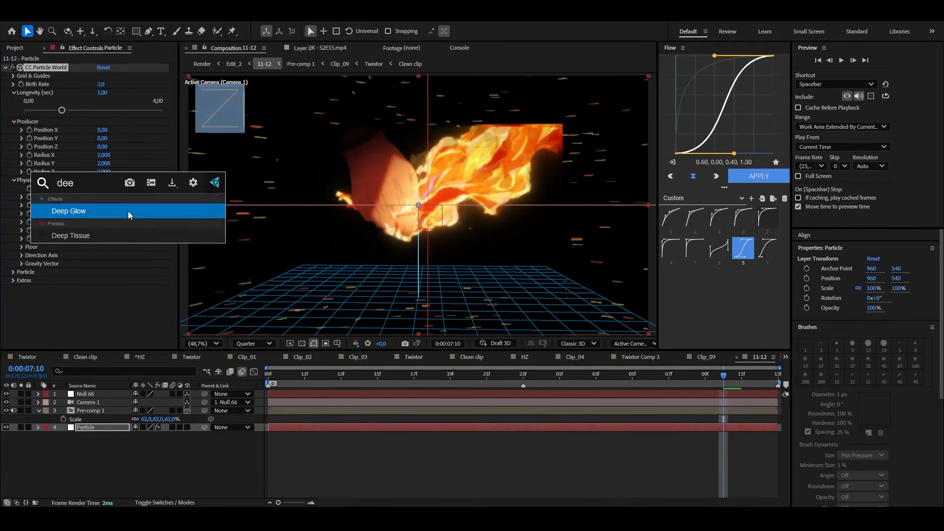
key("Return")
left_click_drag(342, 376, 661, 373)
Duplicate Pre-comp 1 and precompose the lower copy as Pre-comp 1 Comp 1
left_click(492, 412)
key("ctrl+d")
left_click(451, 417)
key("ctrl+shift+c")
key("Return")
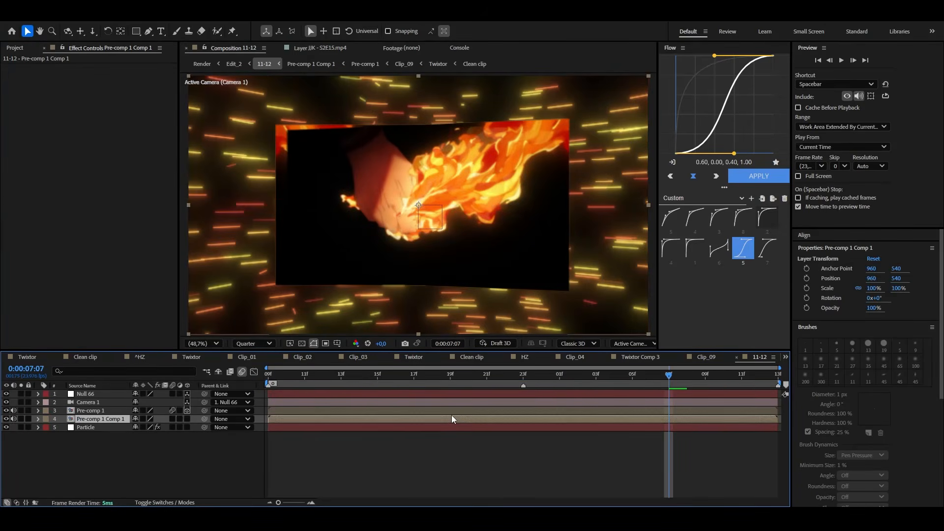
Apply Deep Glow to Pre-comp 1 Comp 1 and enable its 3D and motion blur switches
key("Return")
left_click(186, 419)
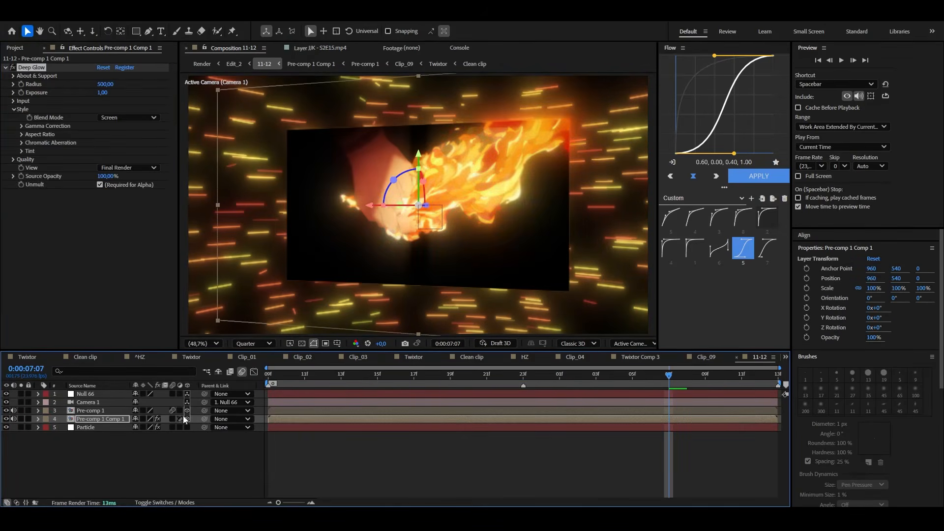
left_click(172, 419)
key("ctrl+space")
type("fill")
key("Return")
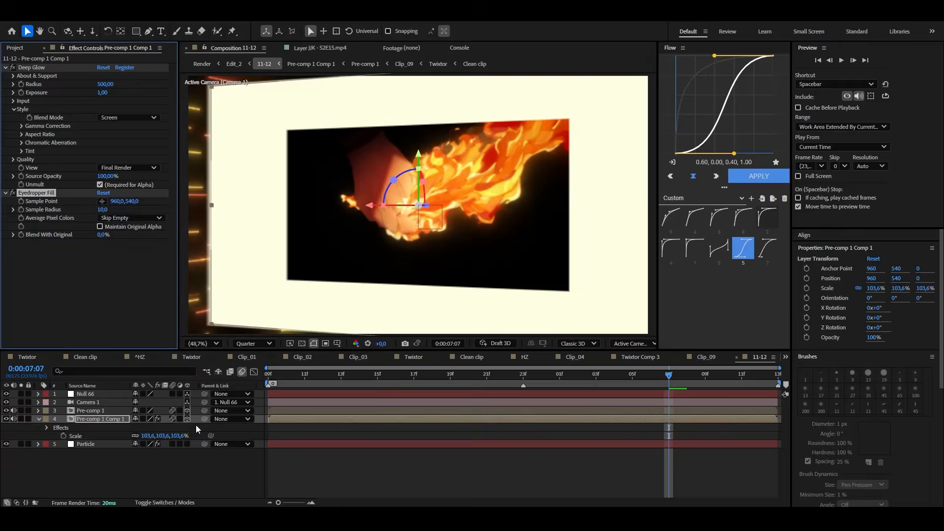
key("ctrl+z")
Apply Fill to Pre-comp 1 Comp 1 and set its color to white
key("ctrl+space")
type("fil")
key("Return")
left_click(103, 92)
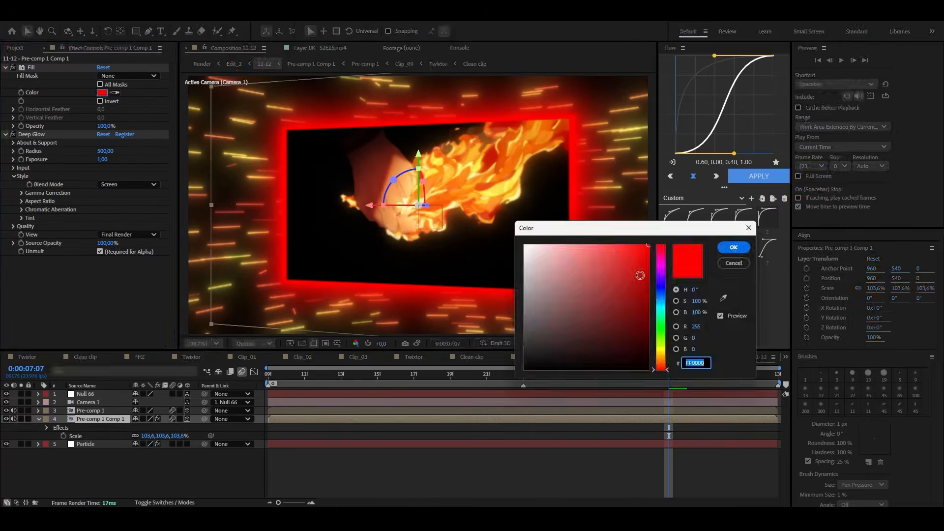
left_click_drag(640, 274, 102, 216)
key("Return")
Enable Deep Glow's tint on Pre-comp 1 Comp 1 and set the tint color to orange
left_click(102, 234)
key("Return")
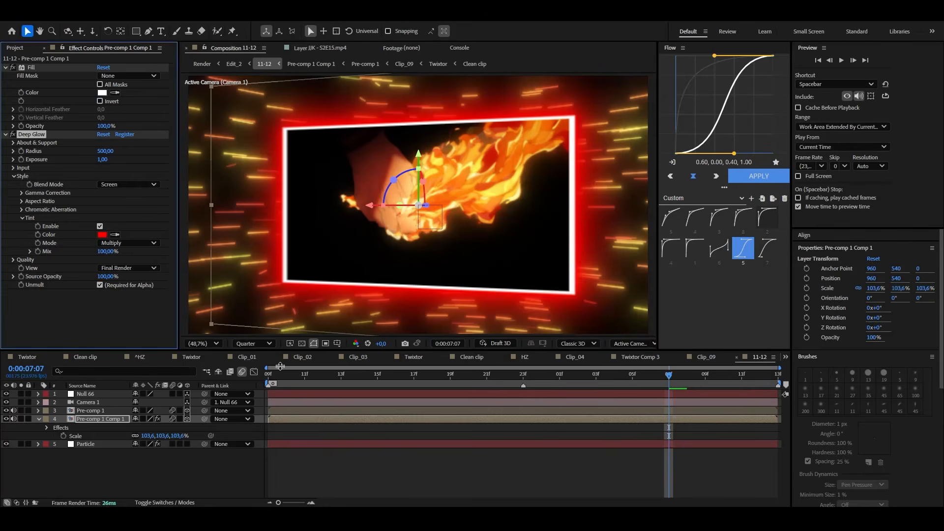
key("Page_Down")
key("Page_Down")
key("Page_Down")
left_click(101, 235)
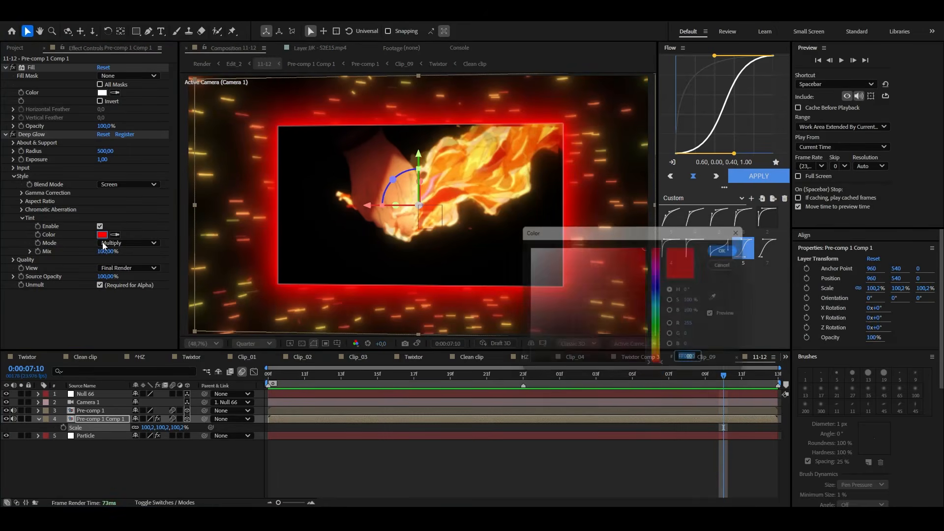
left_click(661, 365)
left_click_drag(660, 363, 661, 360)
left_click(738, 247)
Apply S_TextureFlux to Pre-comp 1 Comp 1 with white (FFFFFF) as Color1
key("ctrl+space")
type("s_texturef")
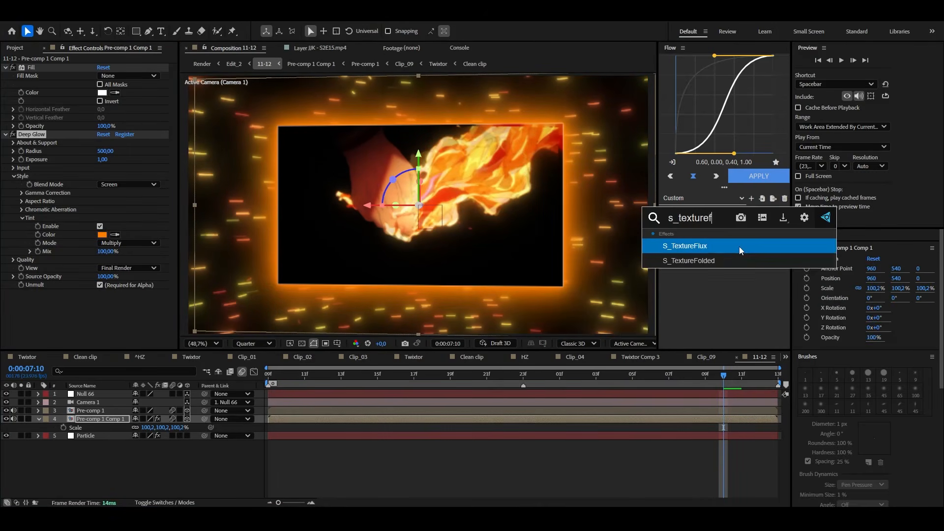
key("Return")
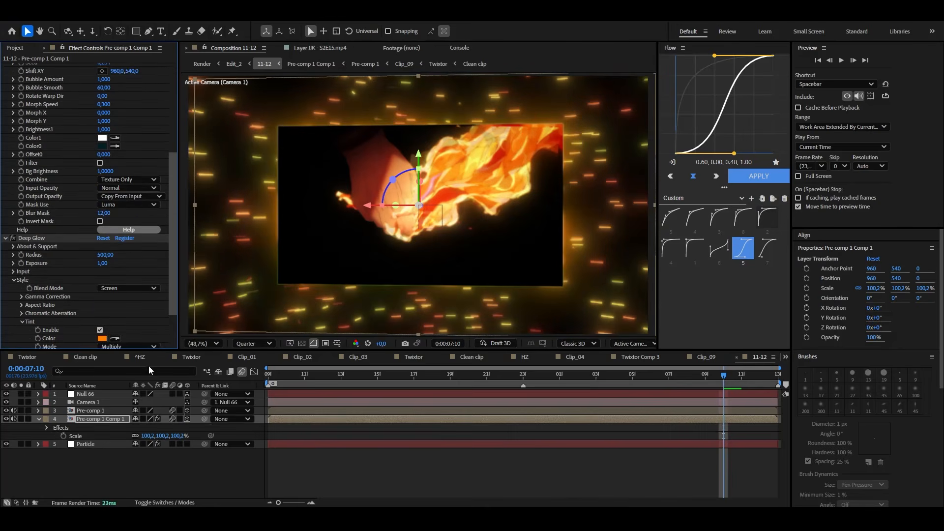
scroll(30, 241, "up", 6)
left_click(102, 270)
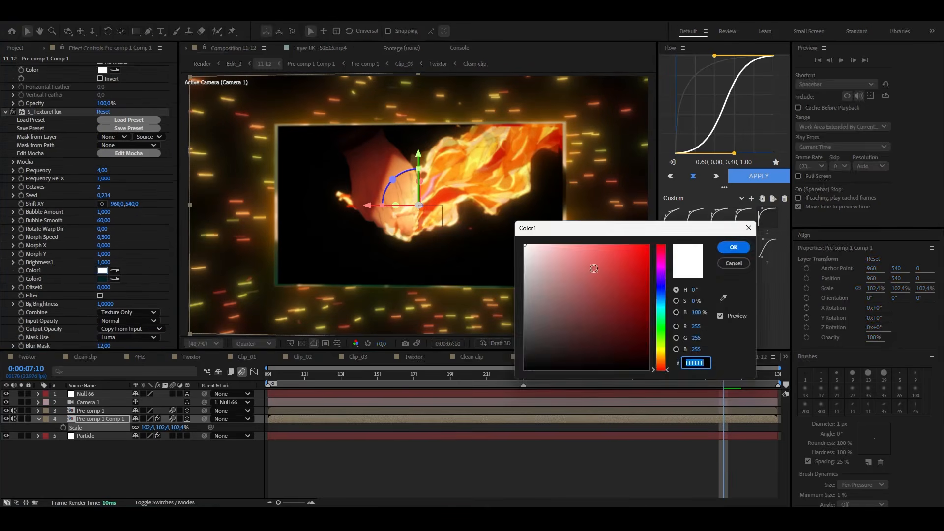
left_click(733, 248)
Turn off Deep Glow's tint and adjust the Color0 of S_TextureFlux on Pre-comp 1 Comp 1
scroll(116, 257, "down", 8)
left_click(99, 285)
left_click(102, 168)
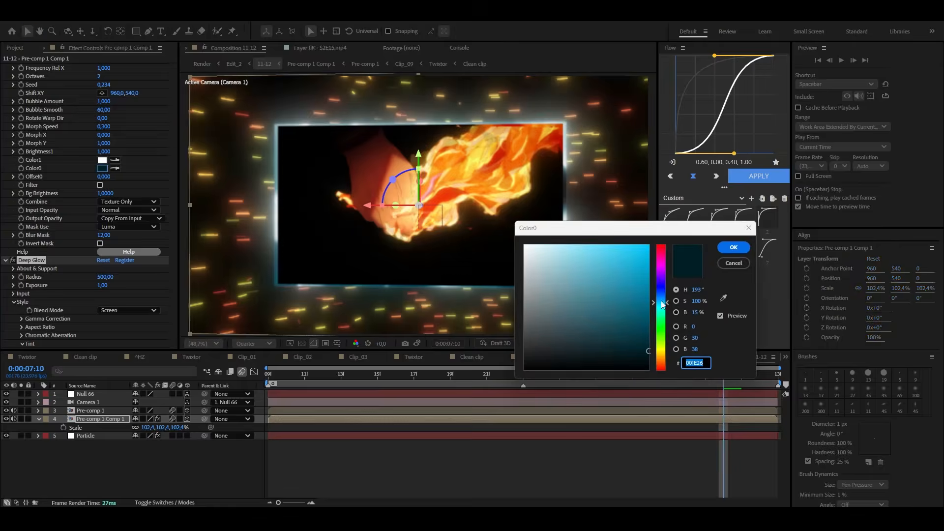
left_click(733, 247)
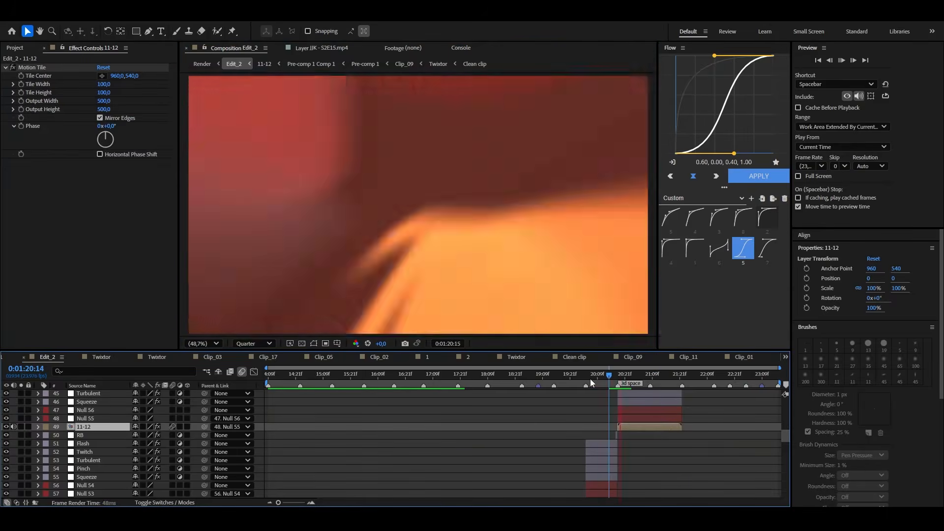
Go to the start of the 11-12 clip in Edit_2 and open the "3d space" marker for editing
left_click_drag(591, 382, 621, 382)
double_click(621, 383)
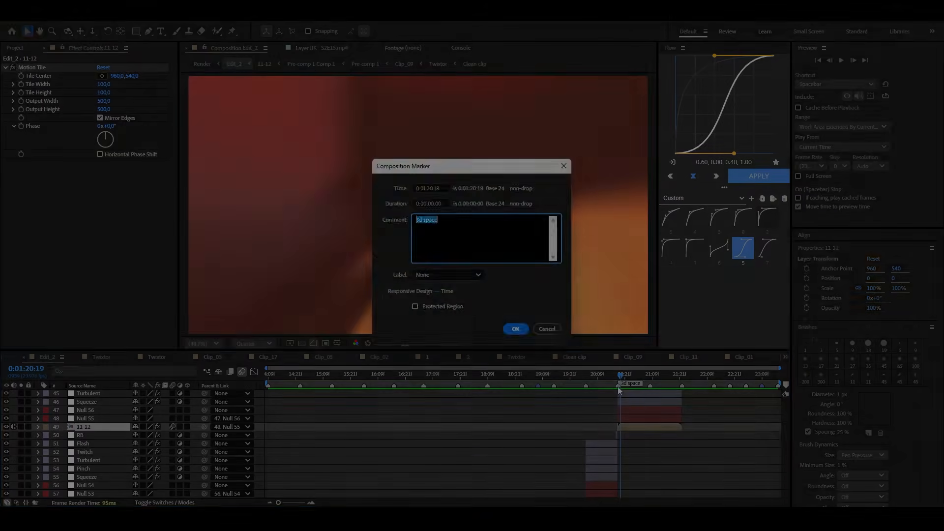